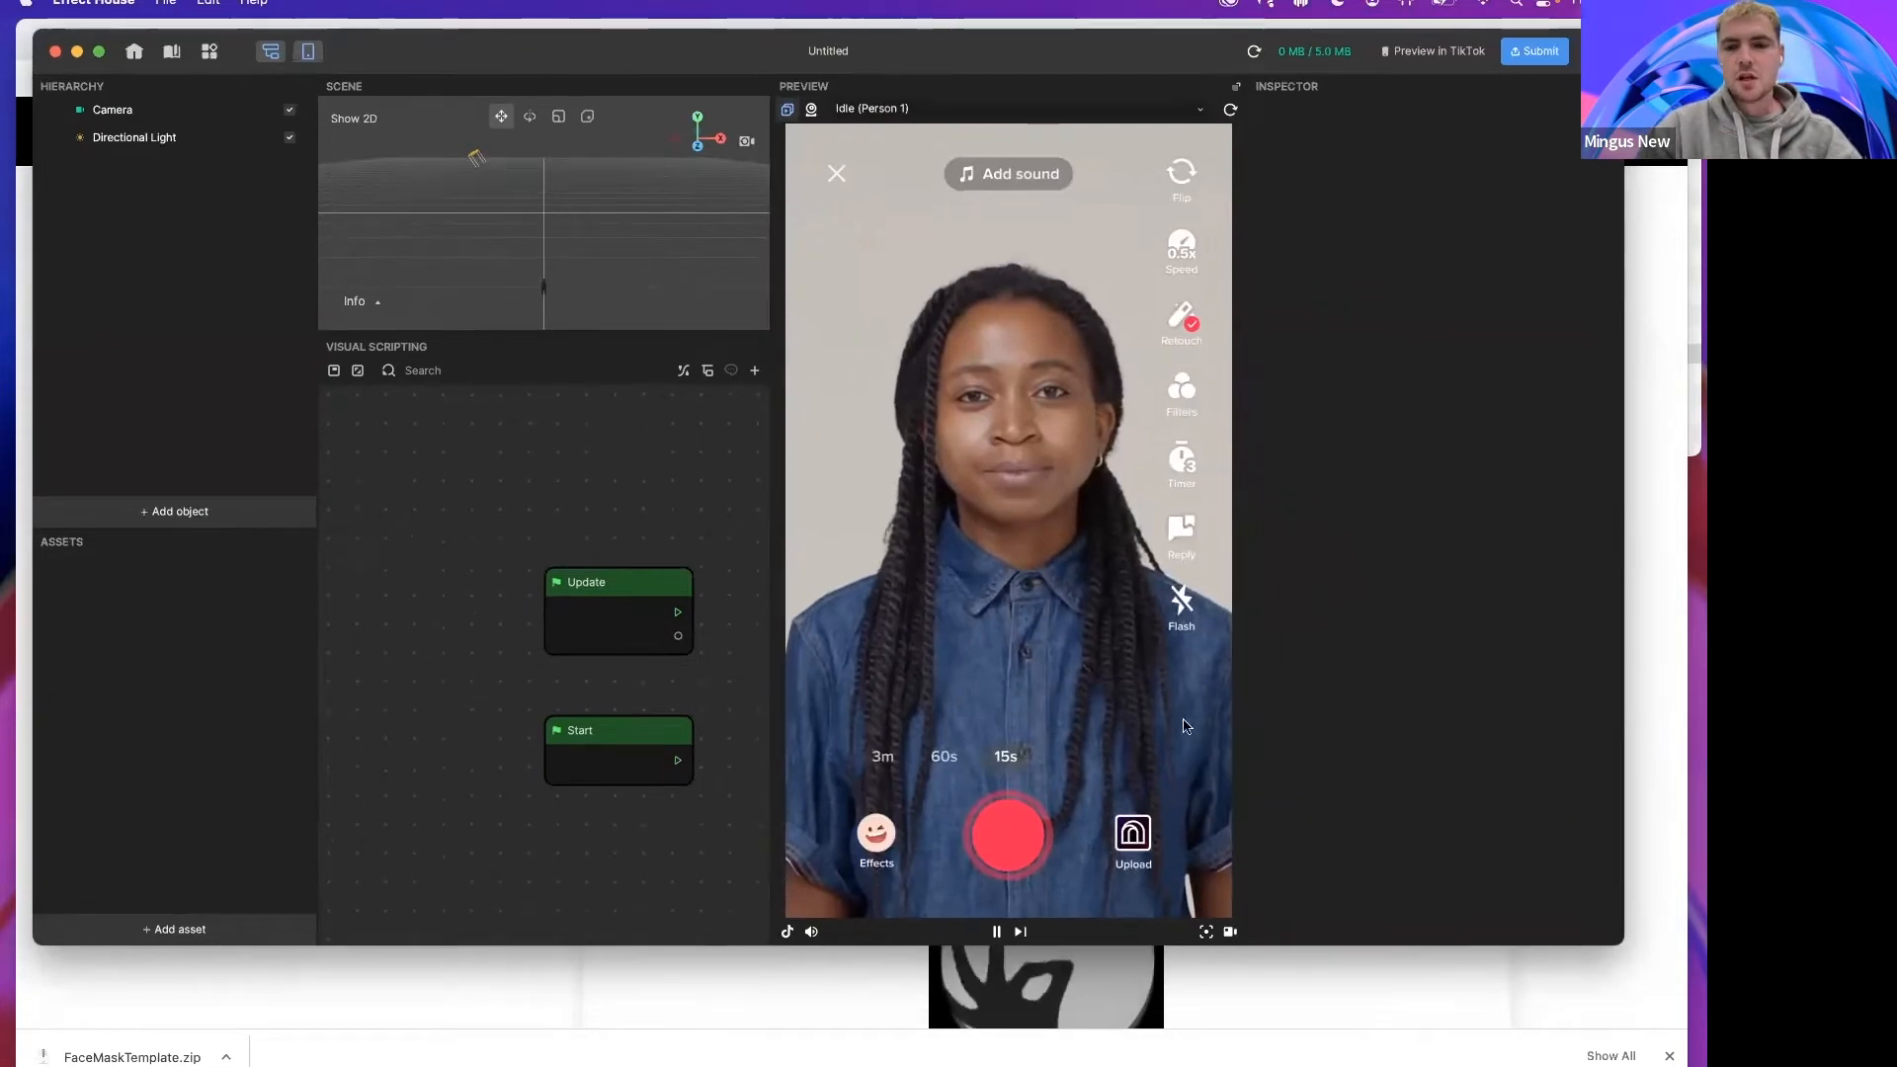
Step: Enlarge the editor window and widen the scene and visual scripting panels
drag(1624, 944, 1704, 1065)
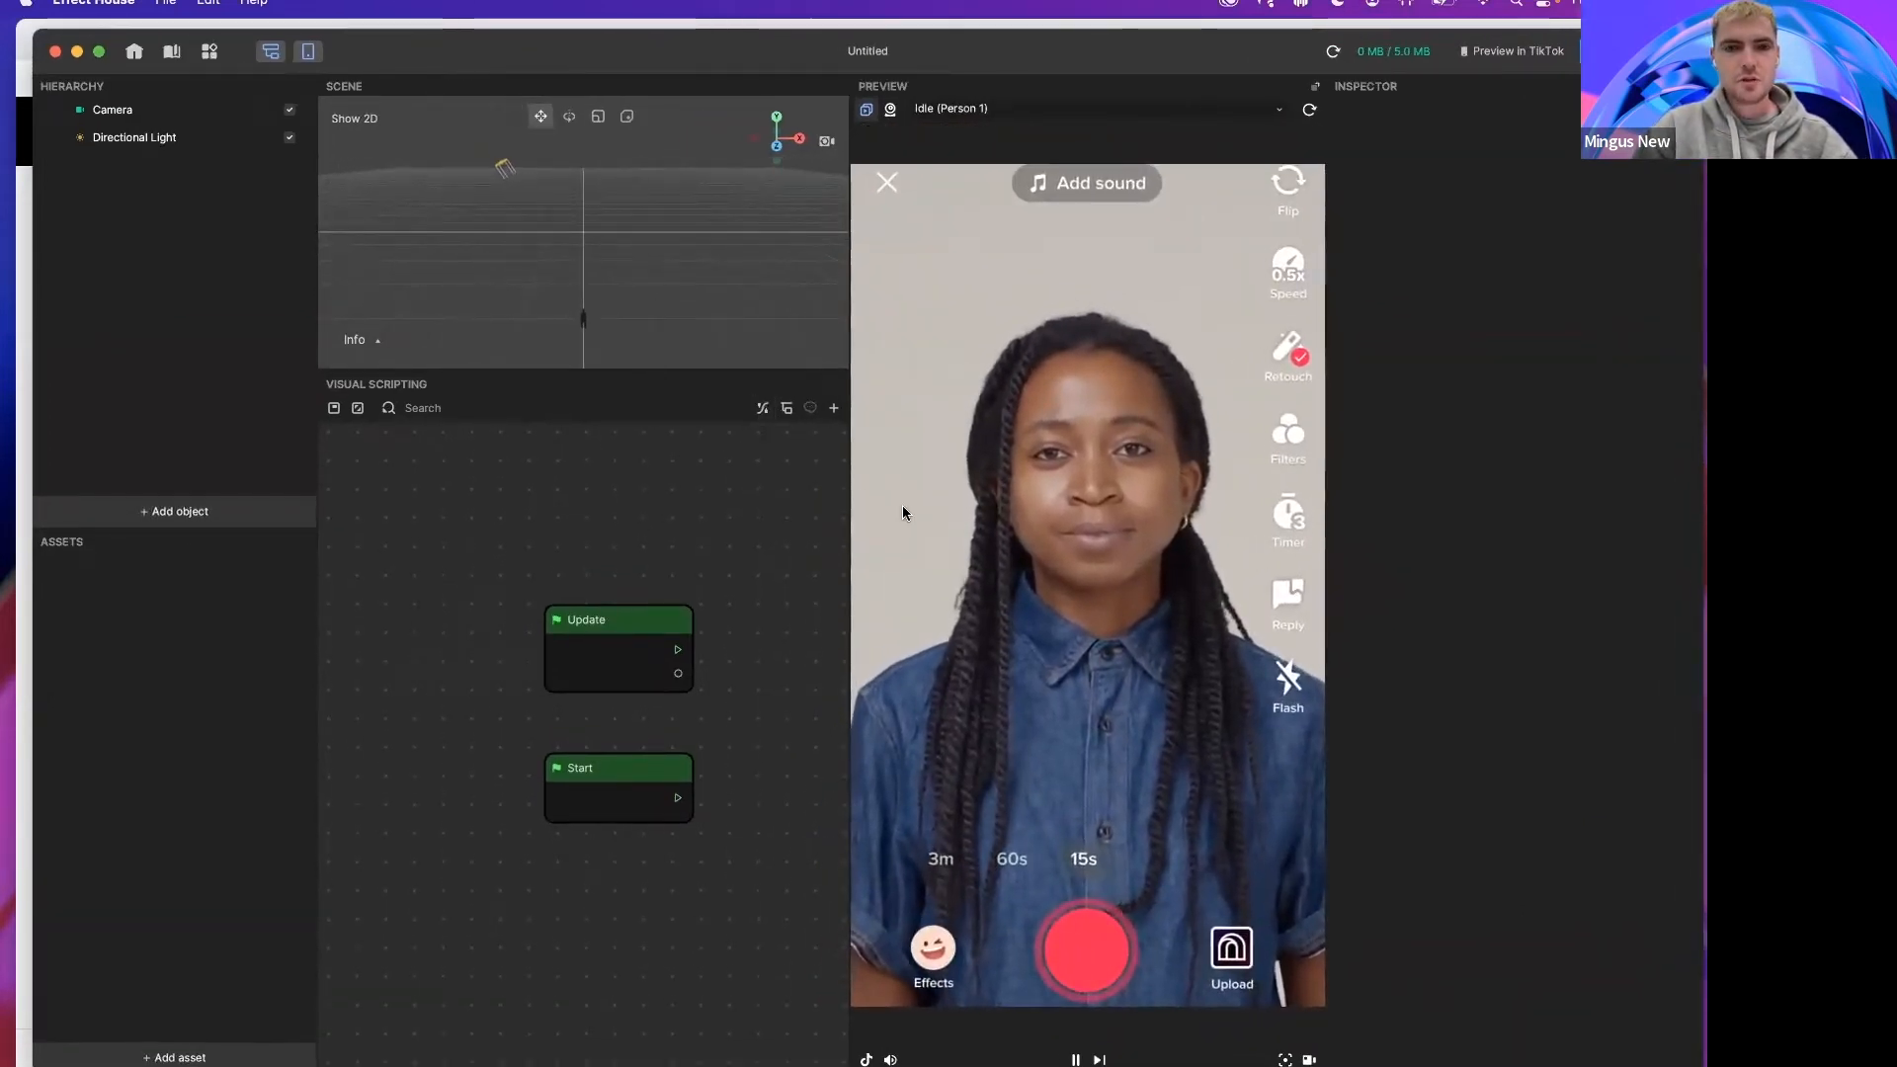
drag(849, 495, 976, 470)
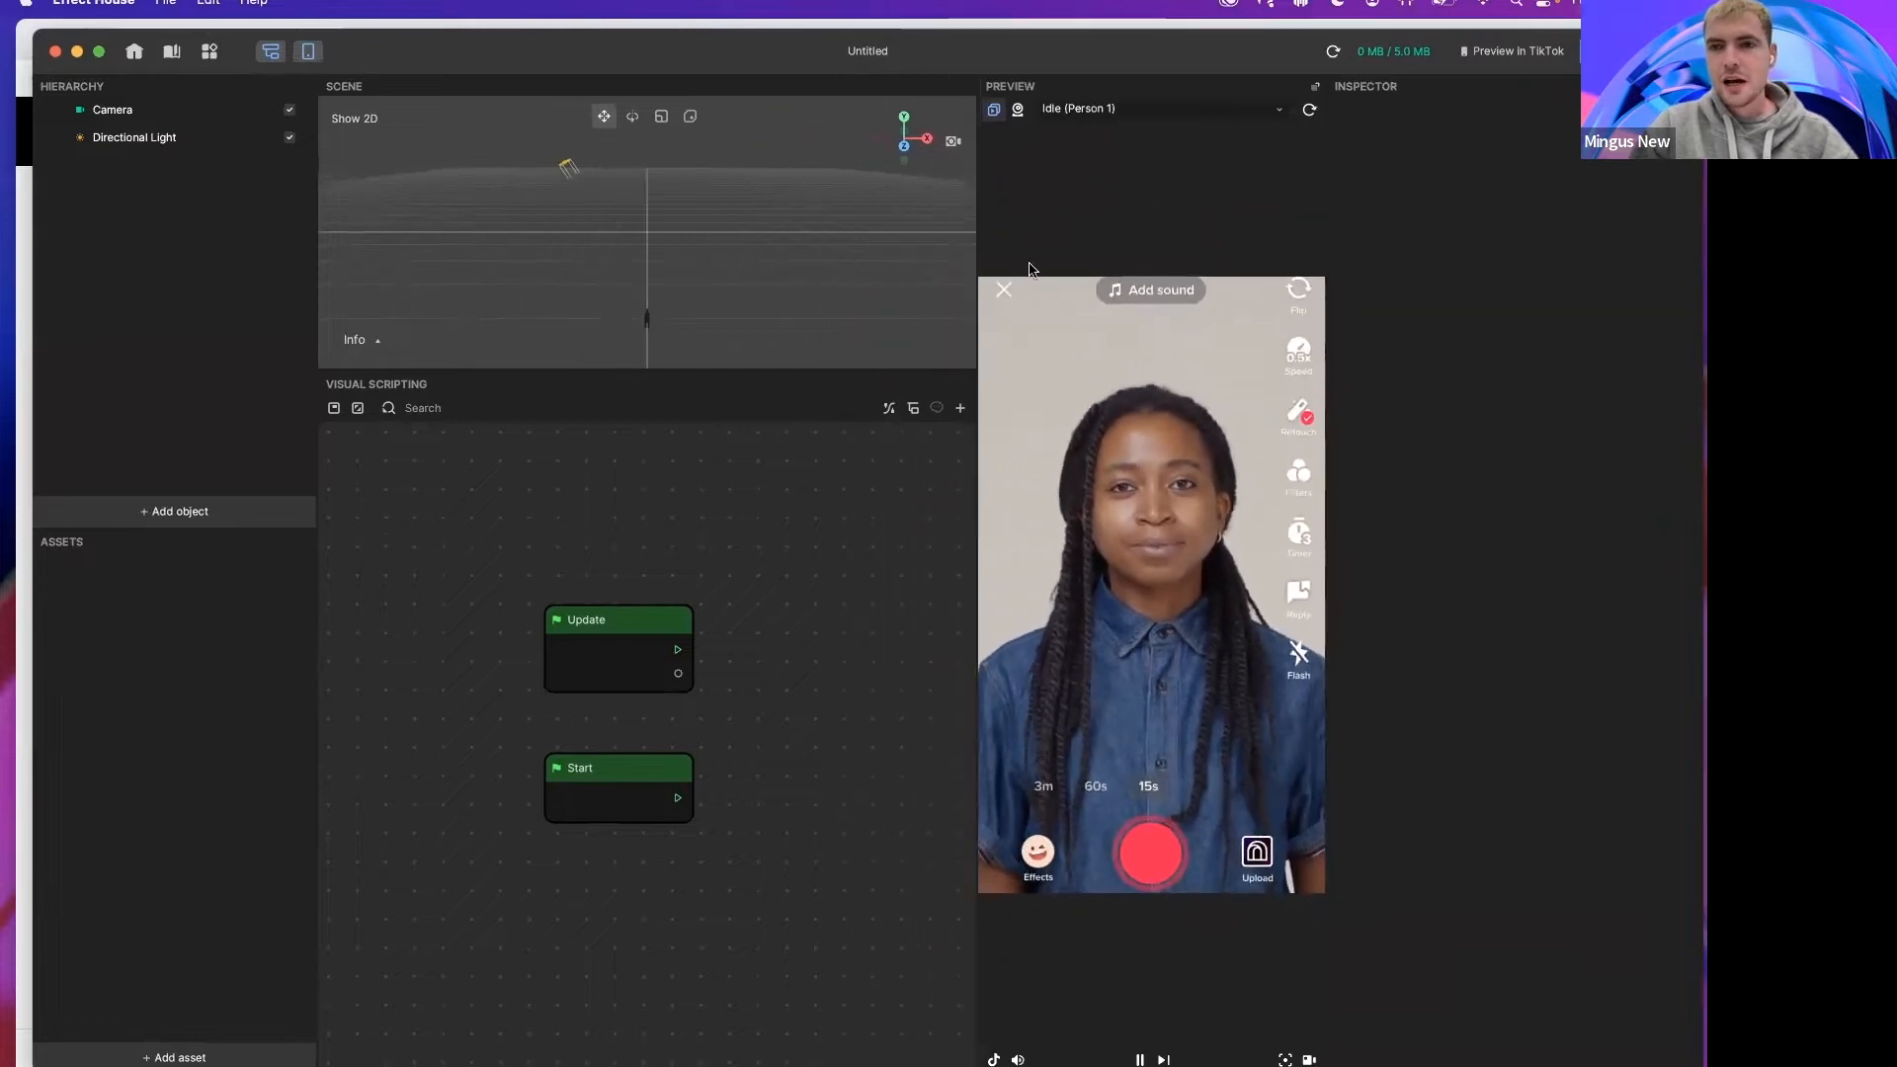
drag(984, 60, 983, 59)
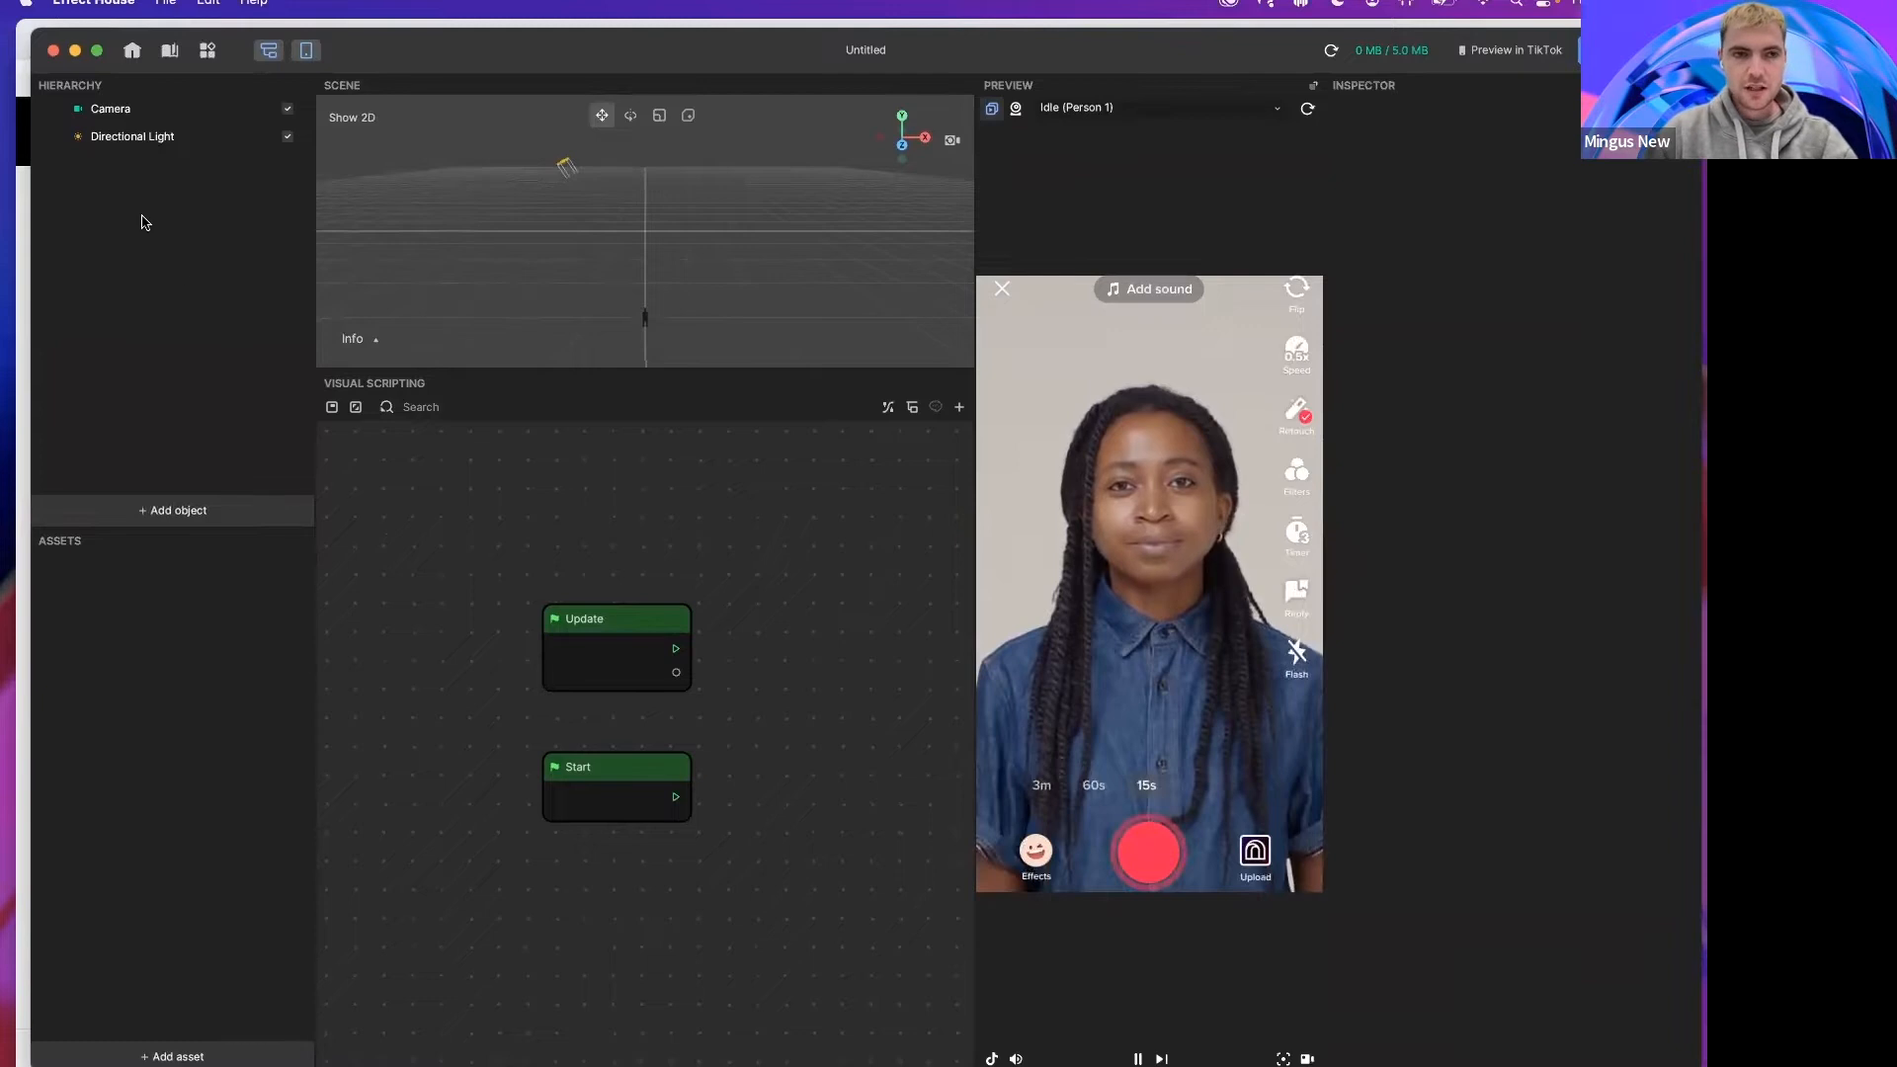
drag(405, 56, 399, 51)
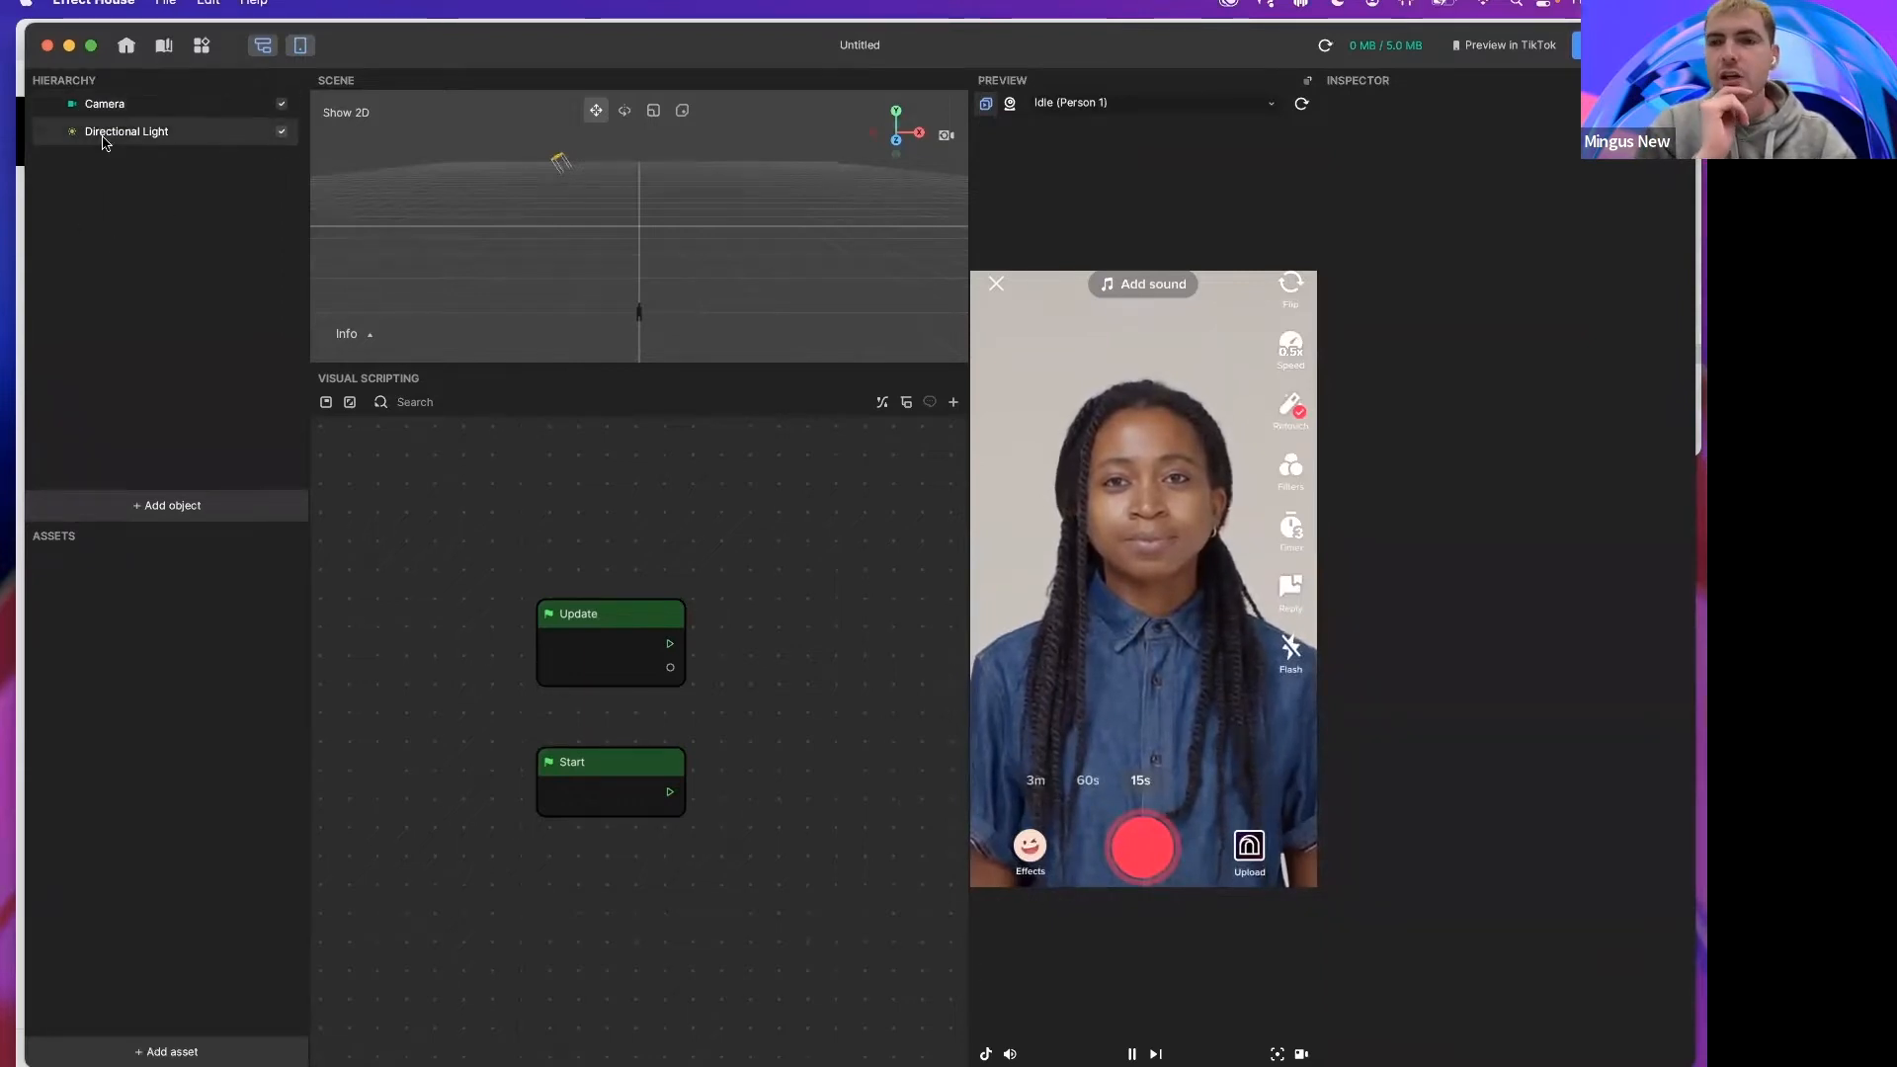
Step: Add a 3D Face object to the scene
click(168, 504)
mouse_move(252, 388)
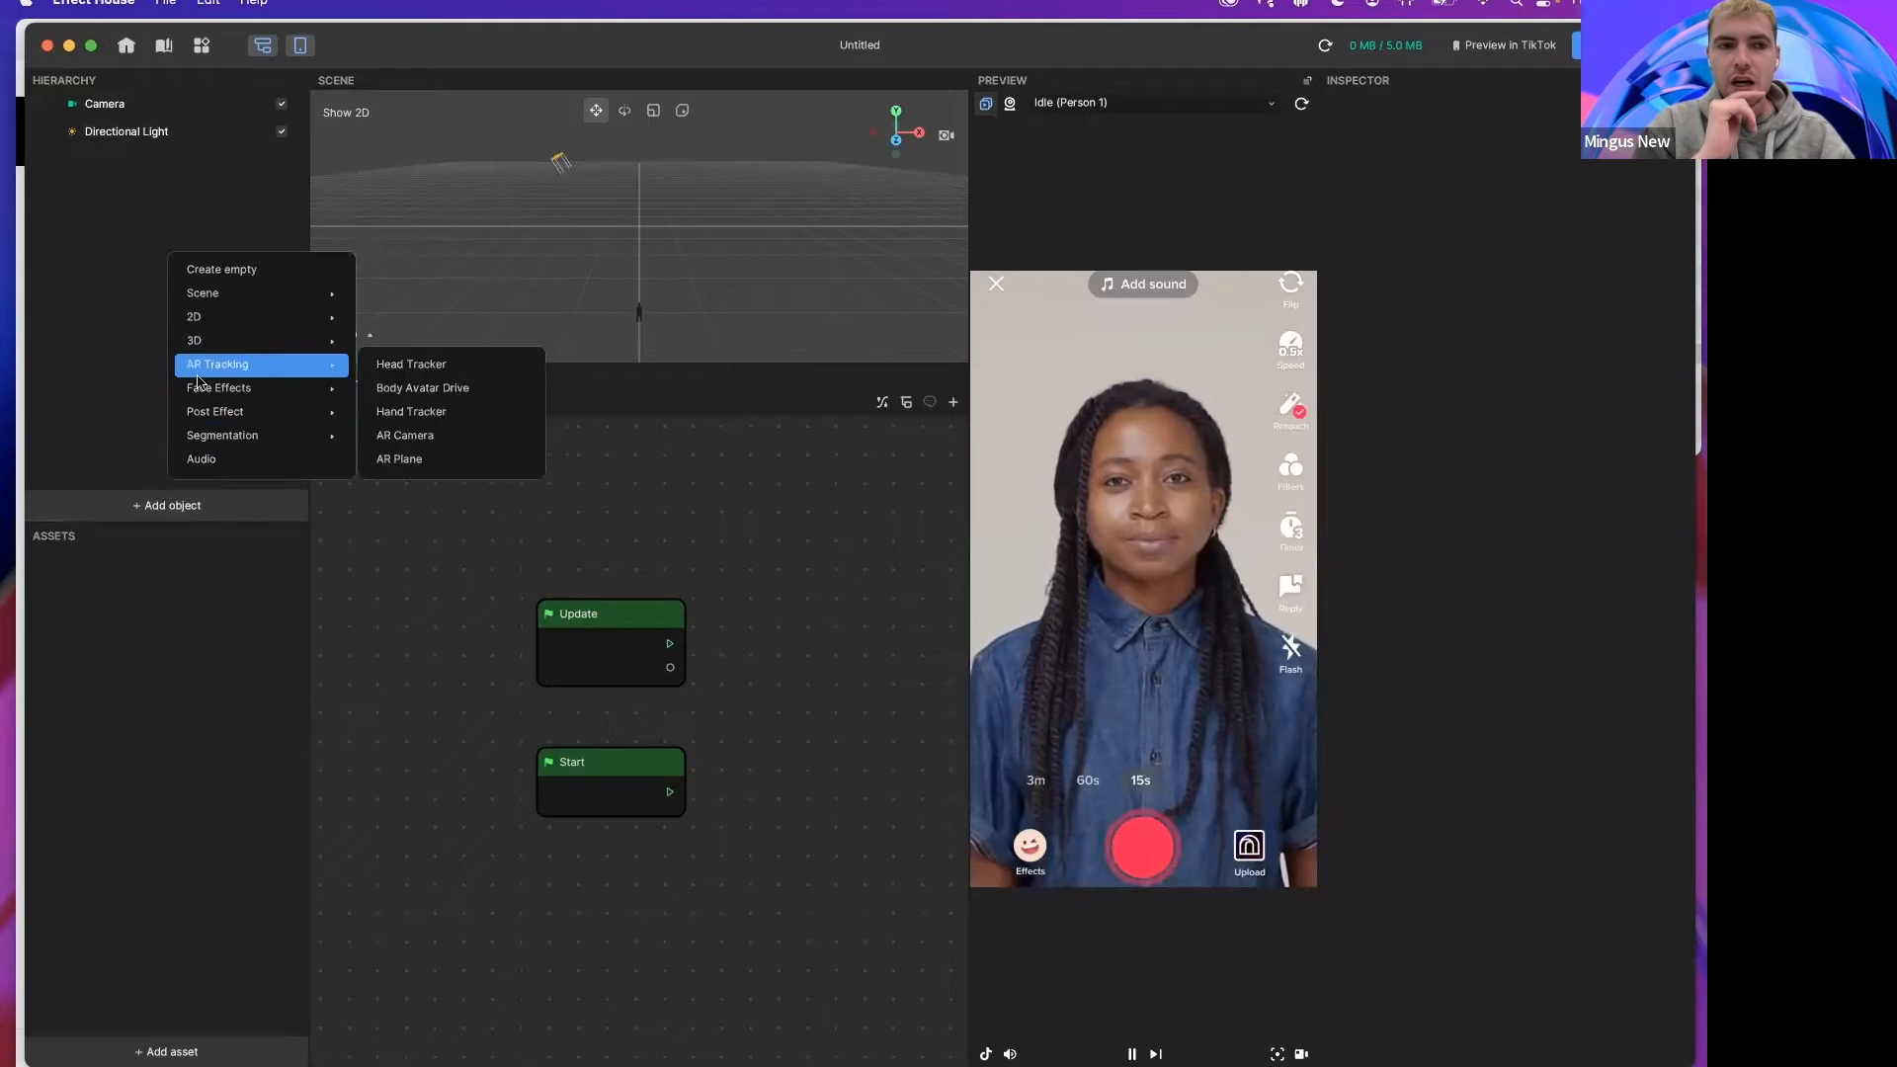
click(381, 396)
Step: Add a Head Tracker object from the AR Tracking objects
click(180, 505)
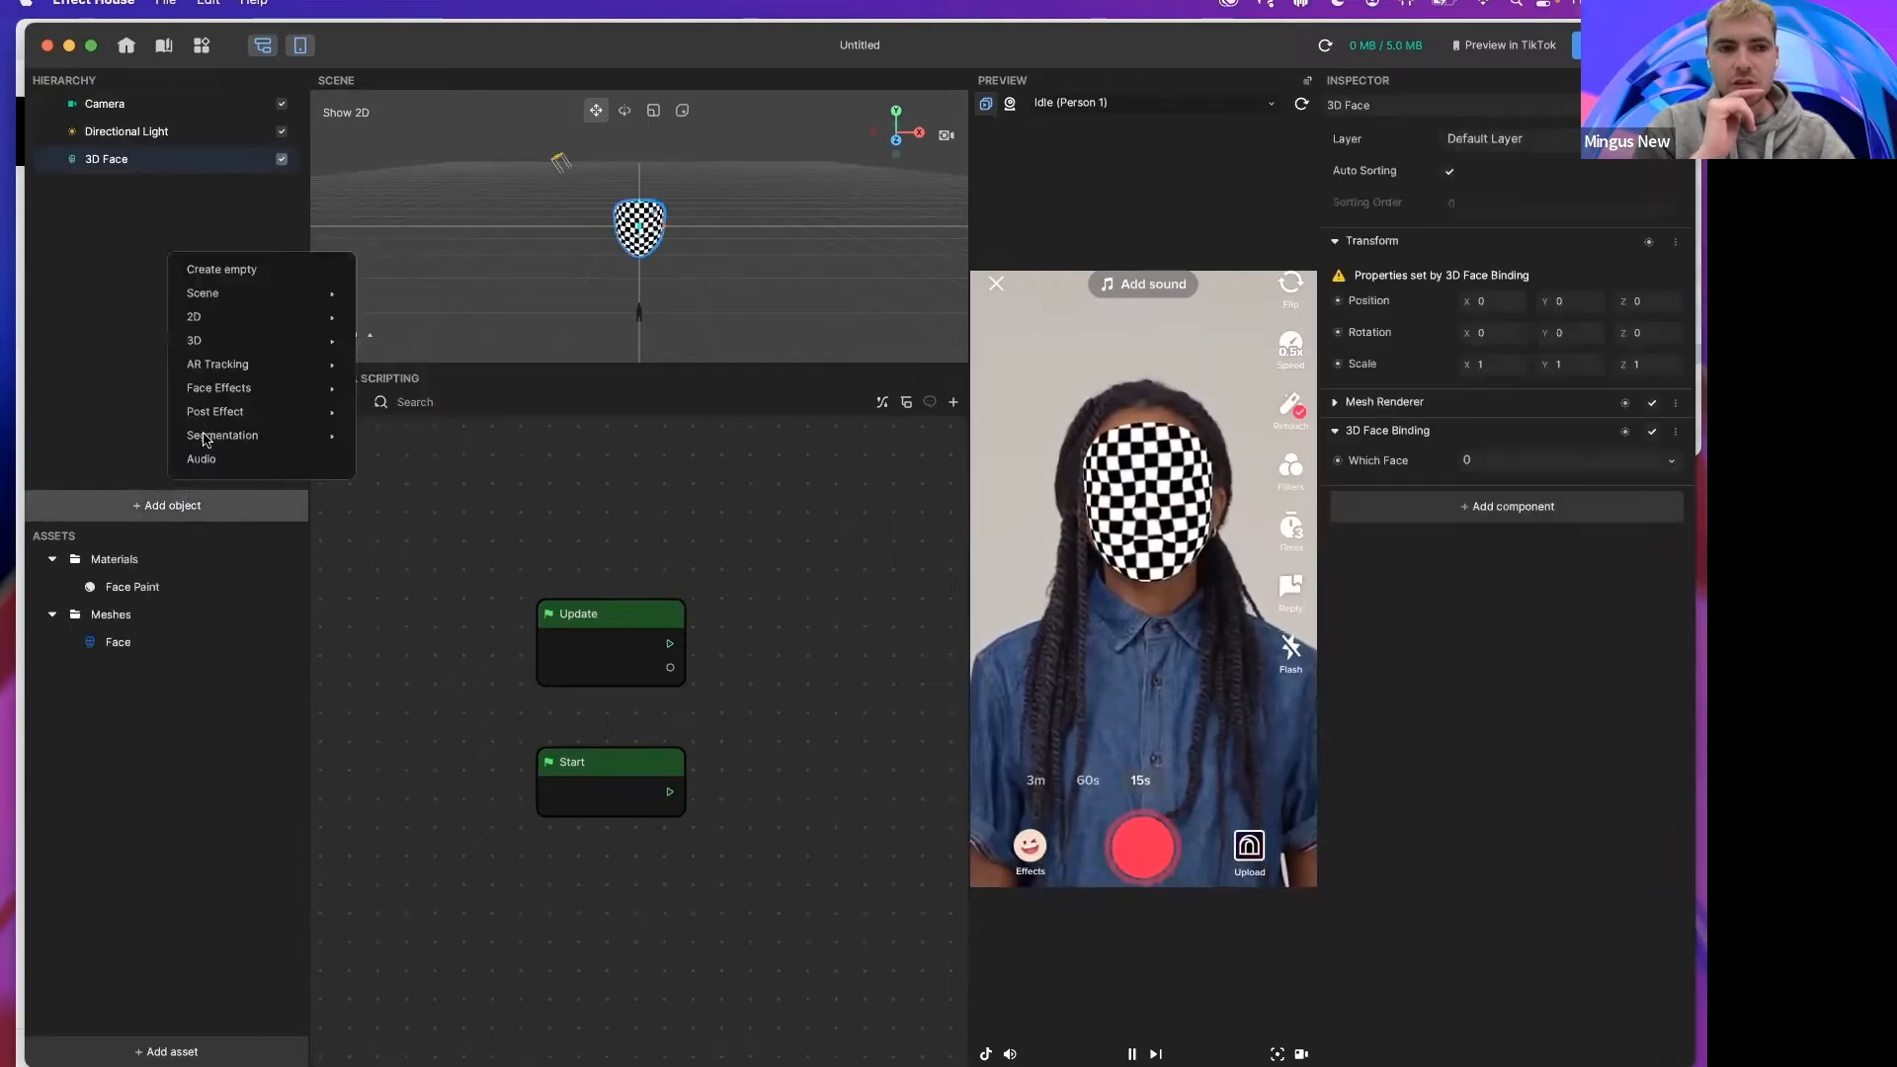
mouse_move(211, 415)
mouse_move(217, 372)
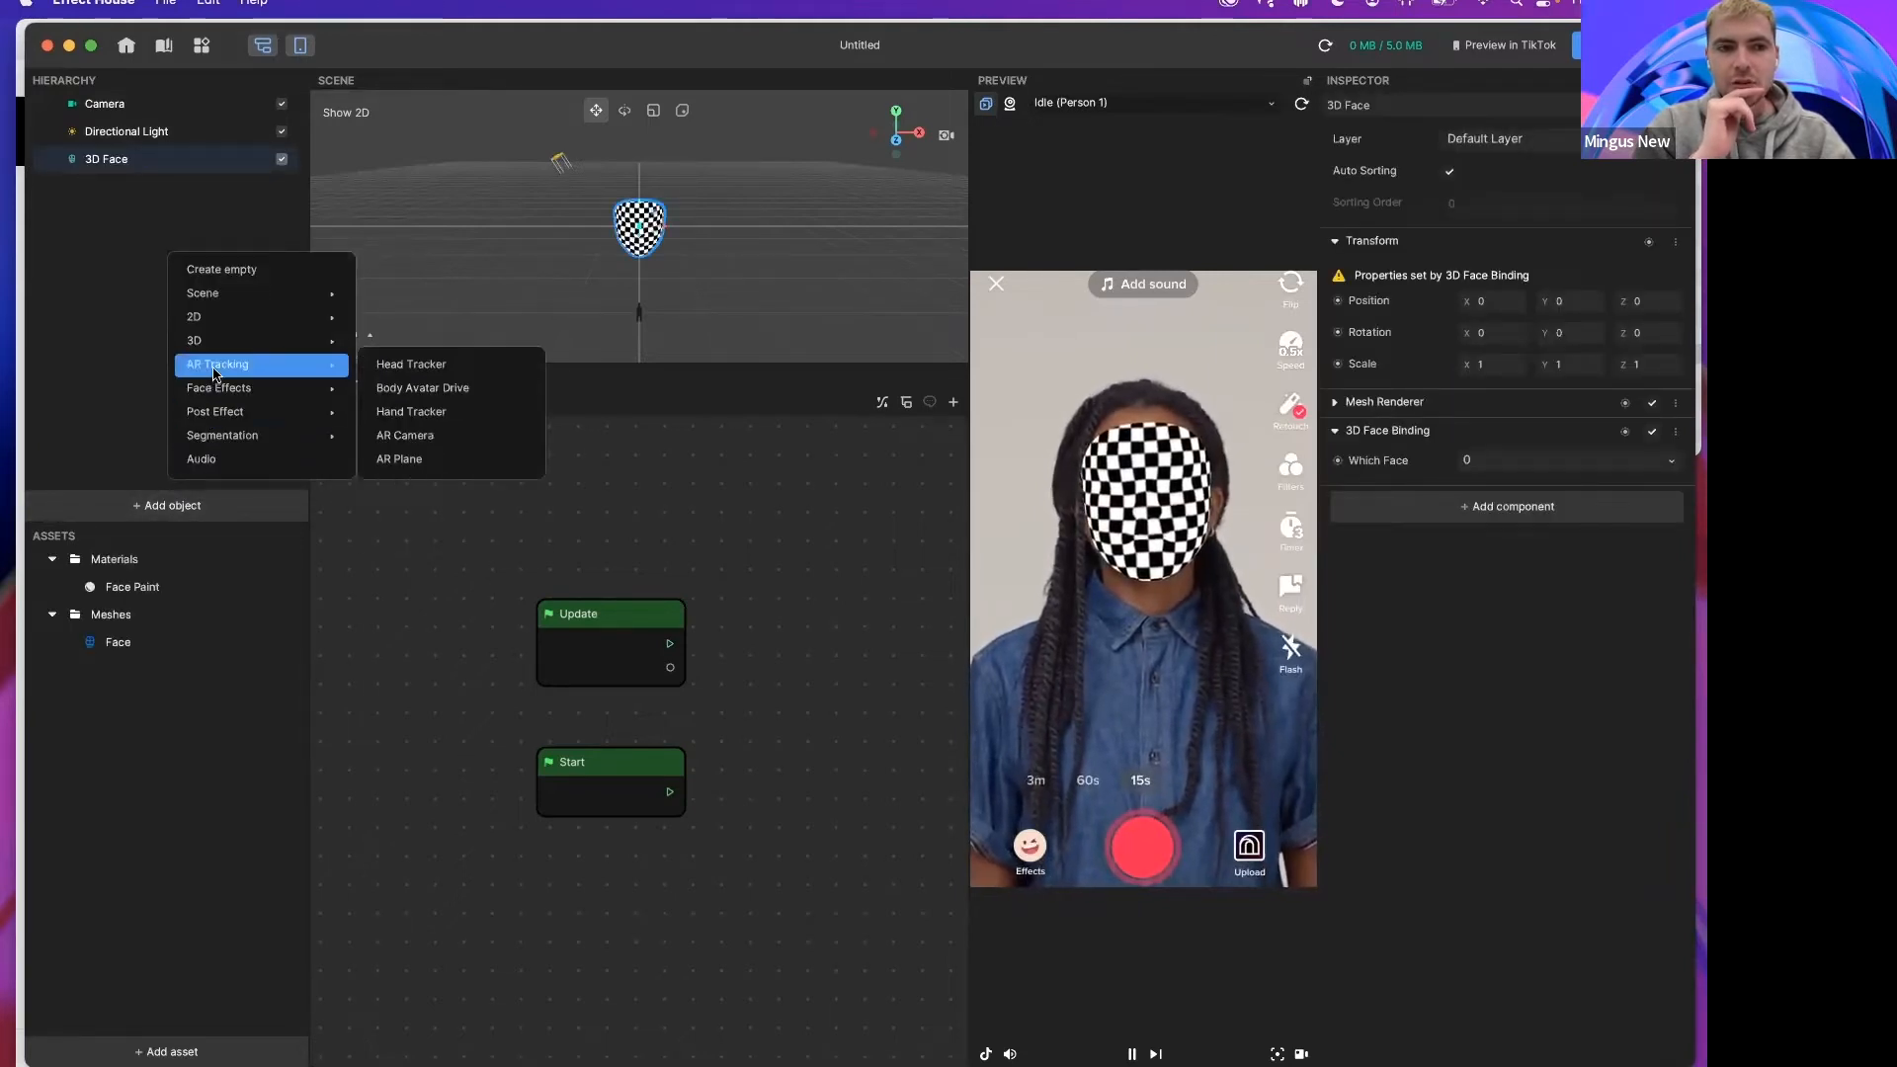
click(371, 366)
Step: Add a Hand Tracker object from the AR Tracking objects
click(173, 505)
mouse_move(202, 373)
click(411, 411)
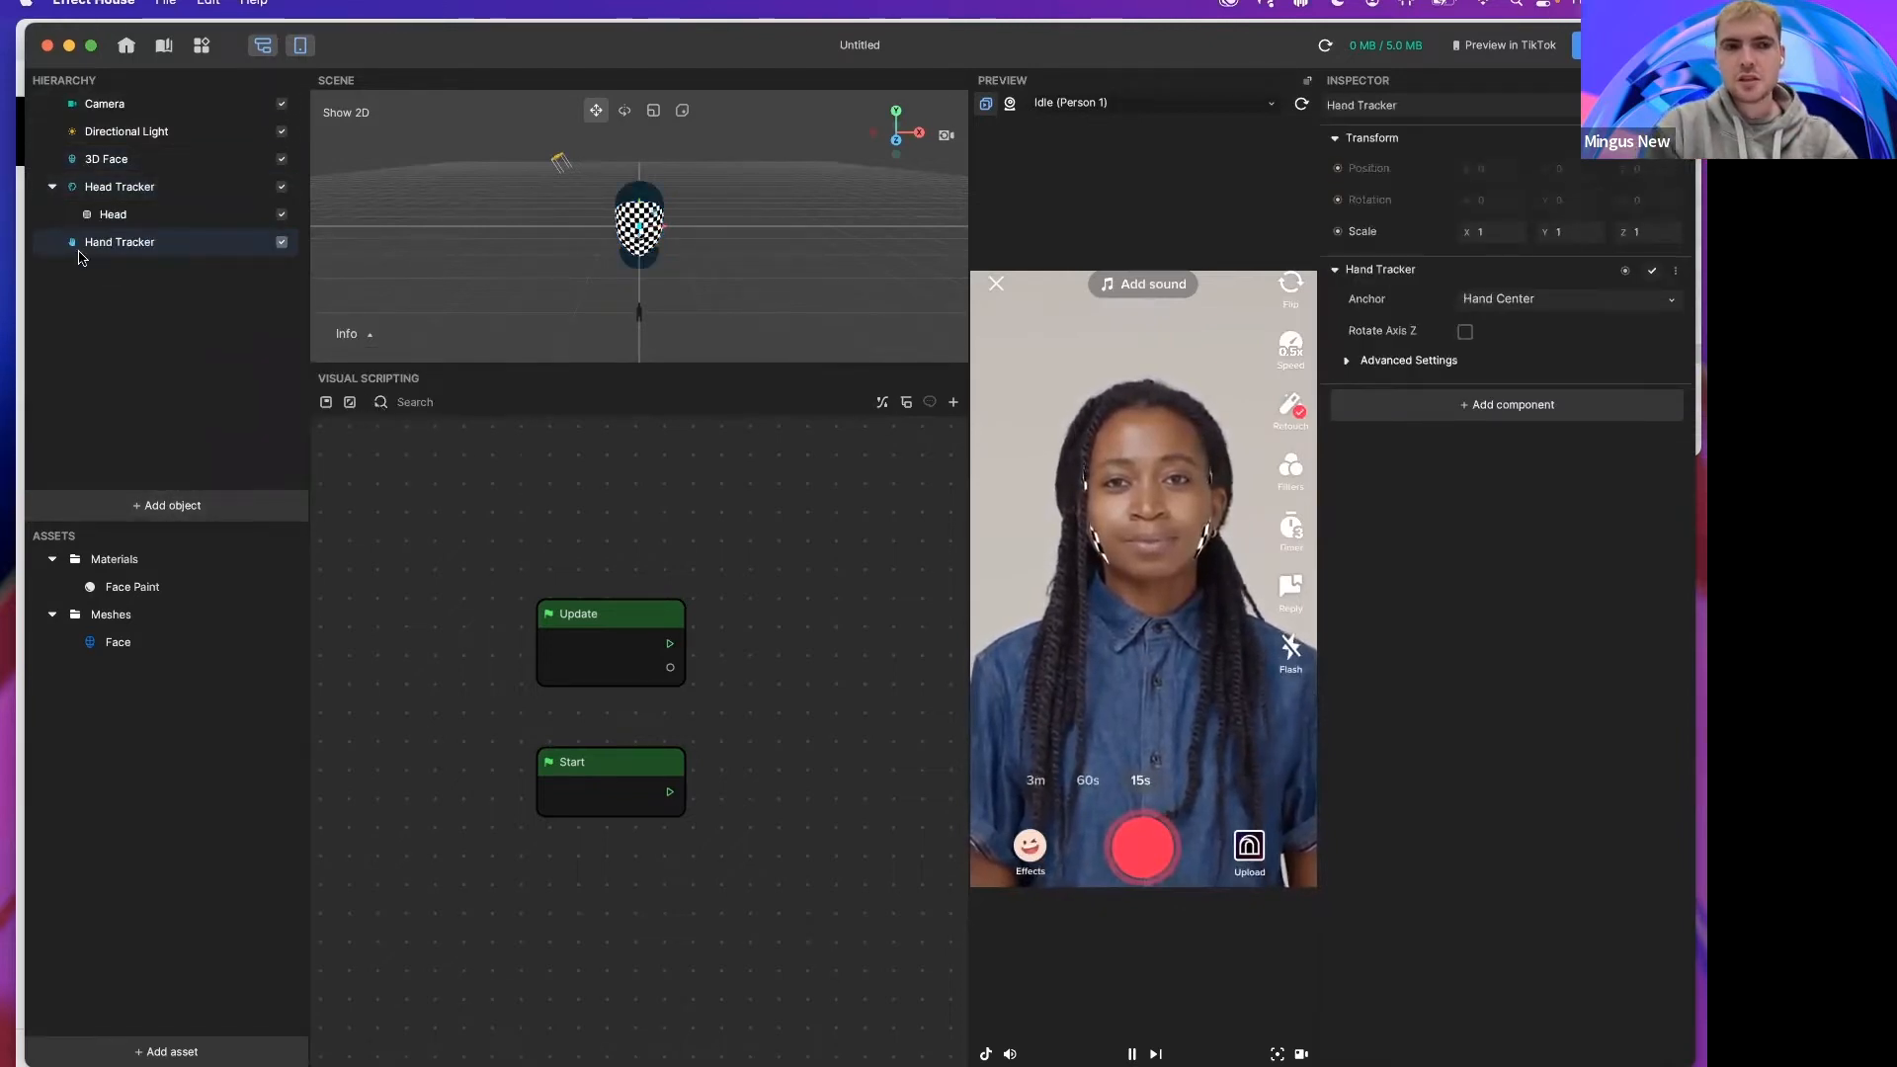
Step: Rename the Hand Tracker object to Bob and the Head Tracker object to Bob2
double_click(109, 243)
text(Bob)
click(107, 188)
double_click(107, 188)
text(Bob2)
key(Return)
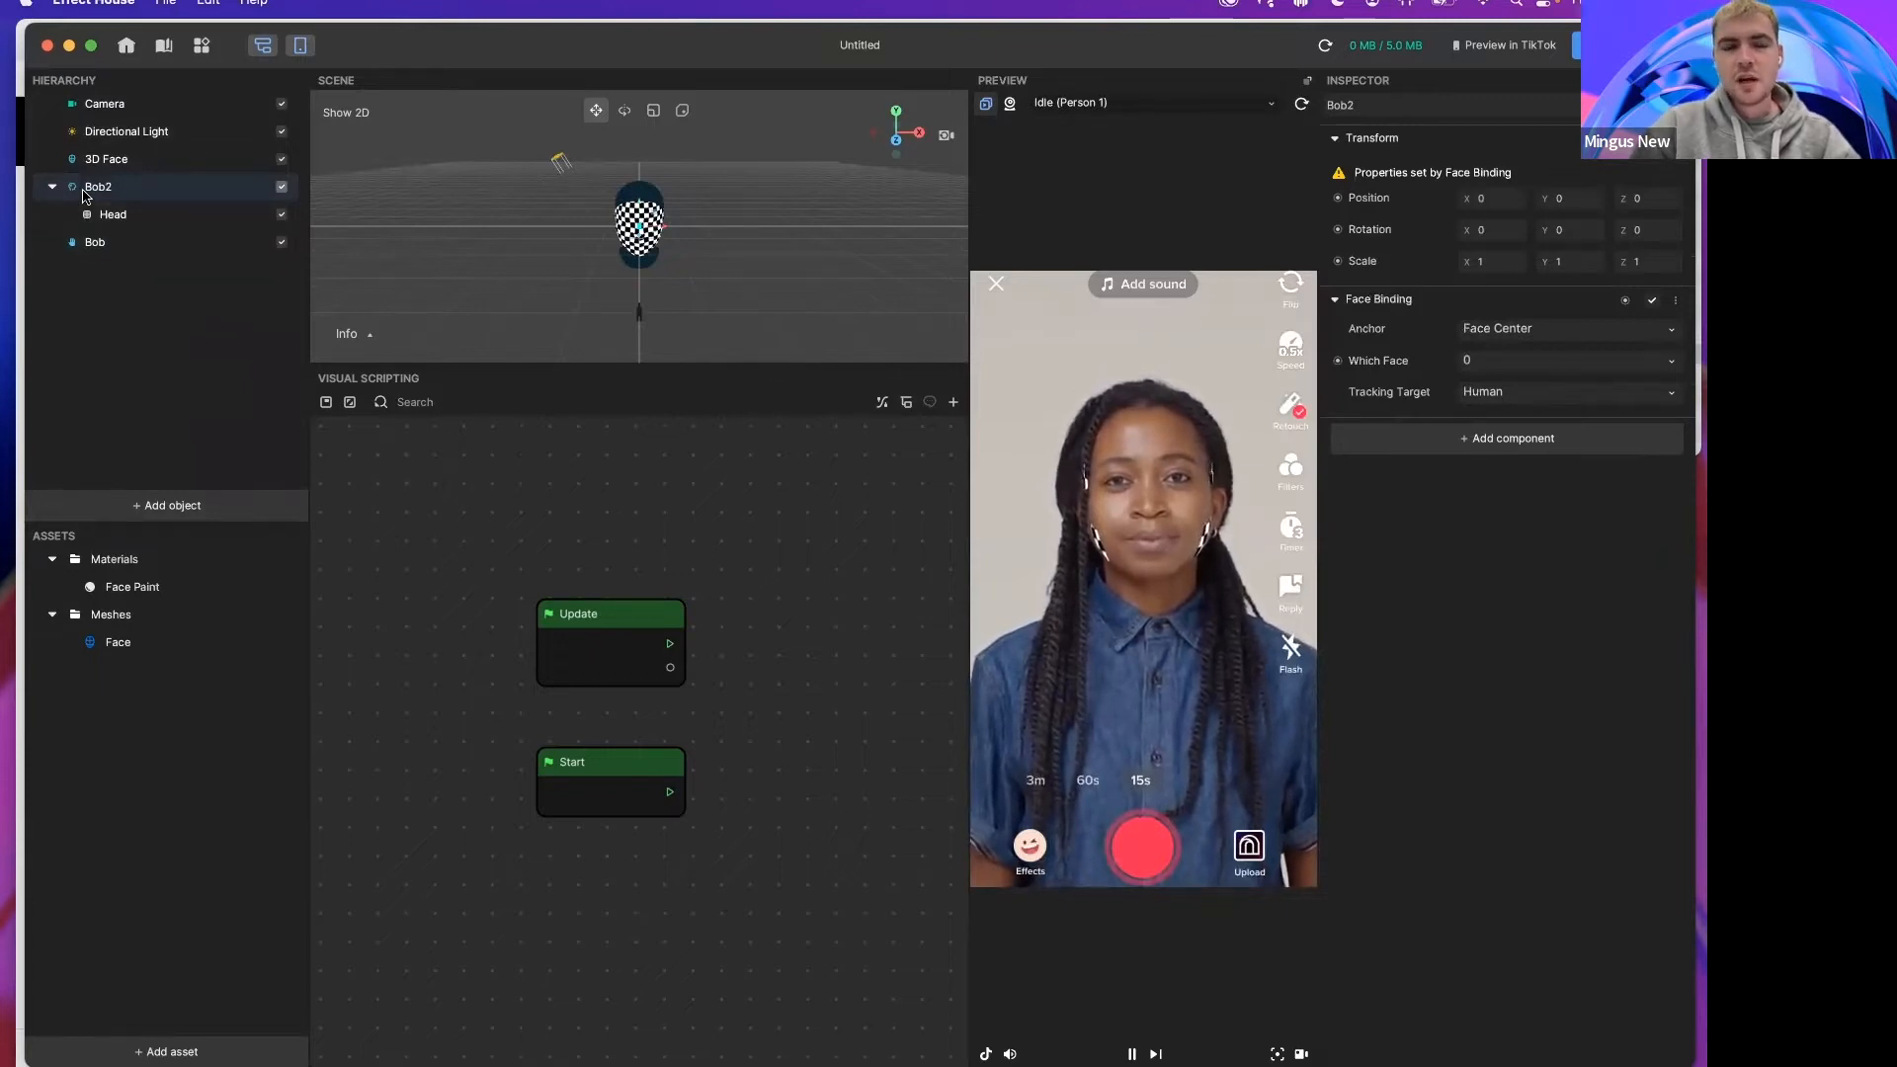
Step: Rename the Bob object to Bob(Hand Tracker)
click(95, 244)
click(99, 244)
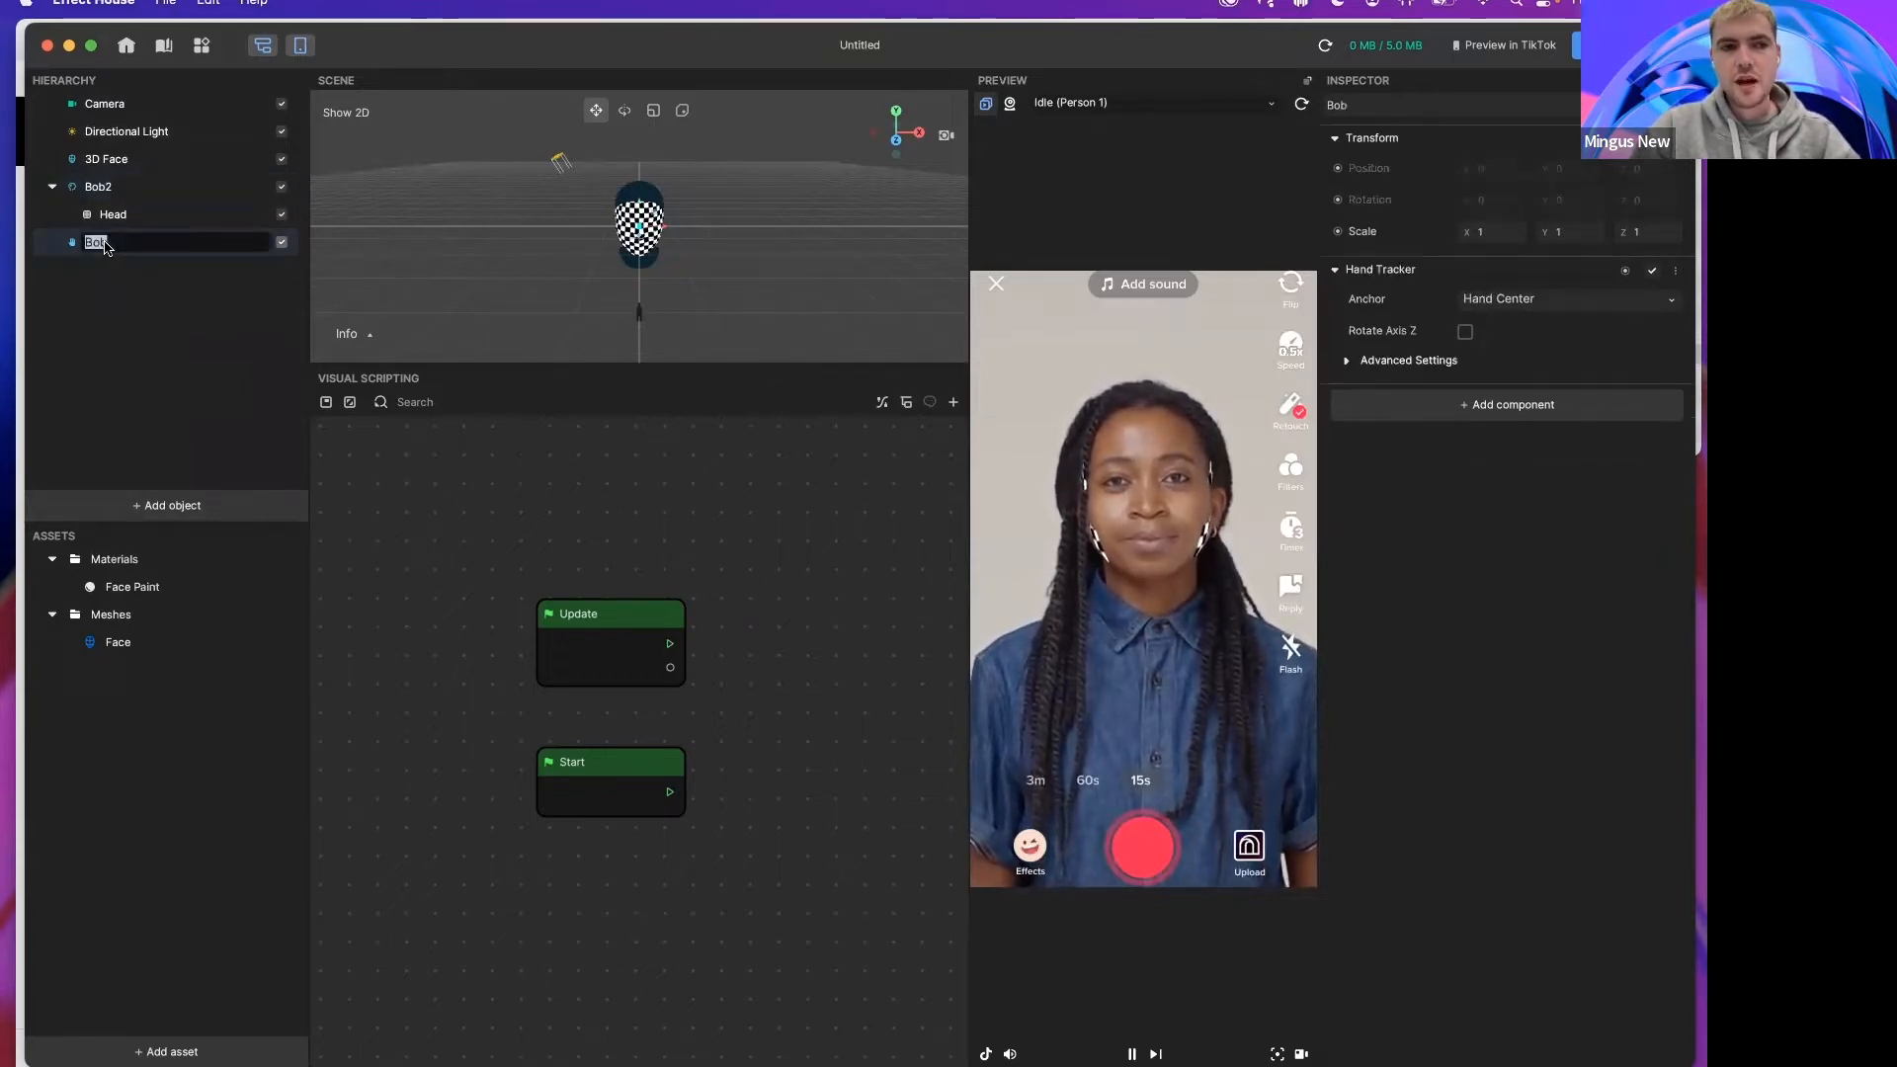
text(Hna)
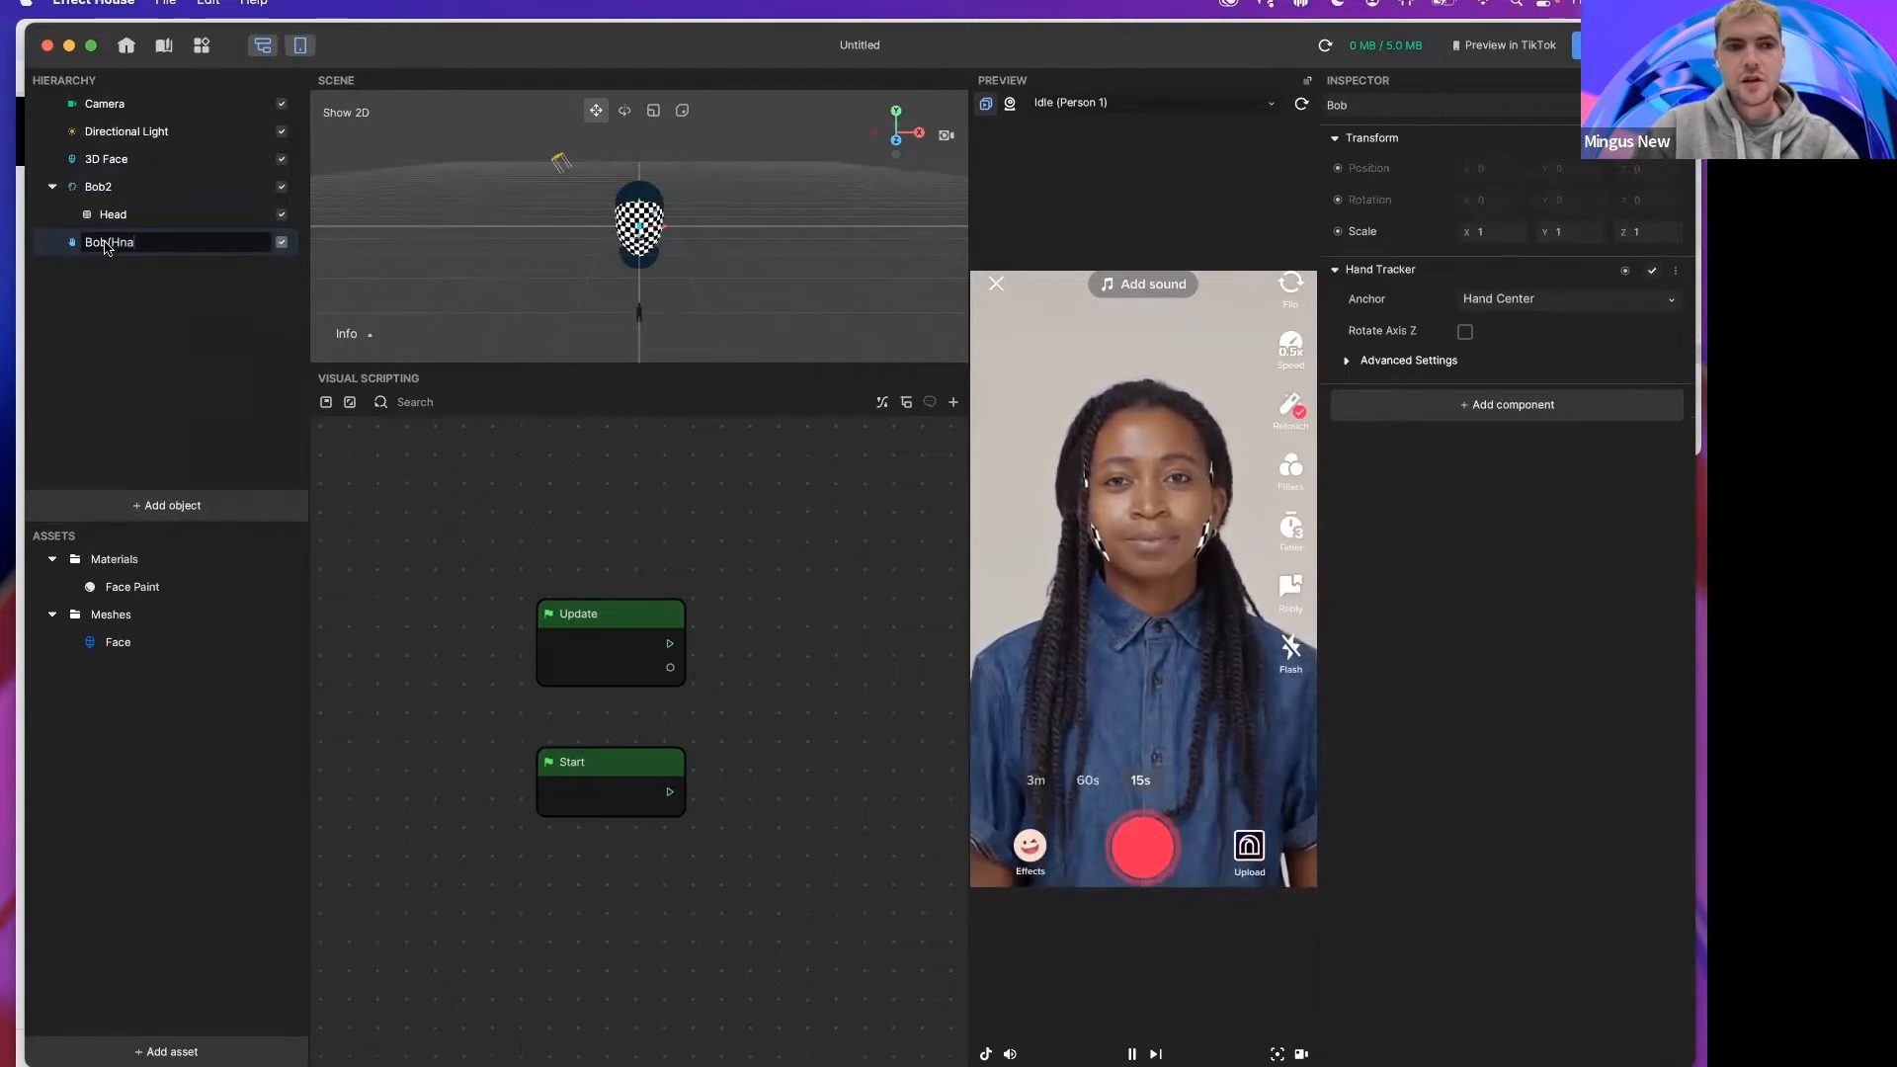
text(nd Tracker))
key(Return)
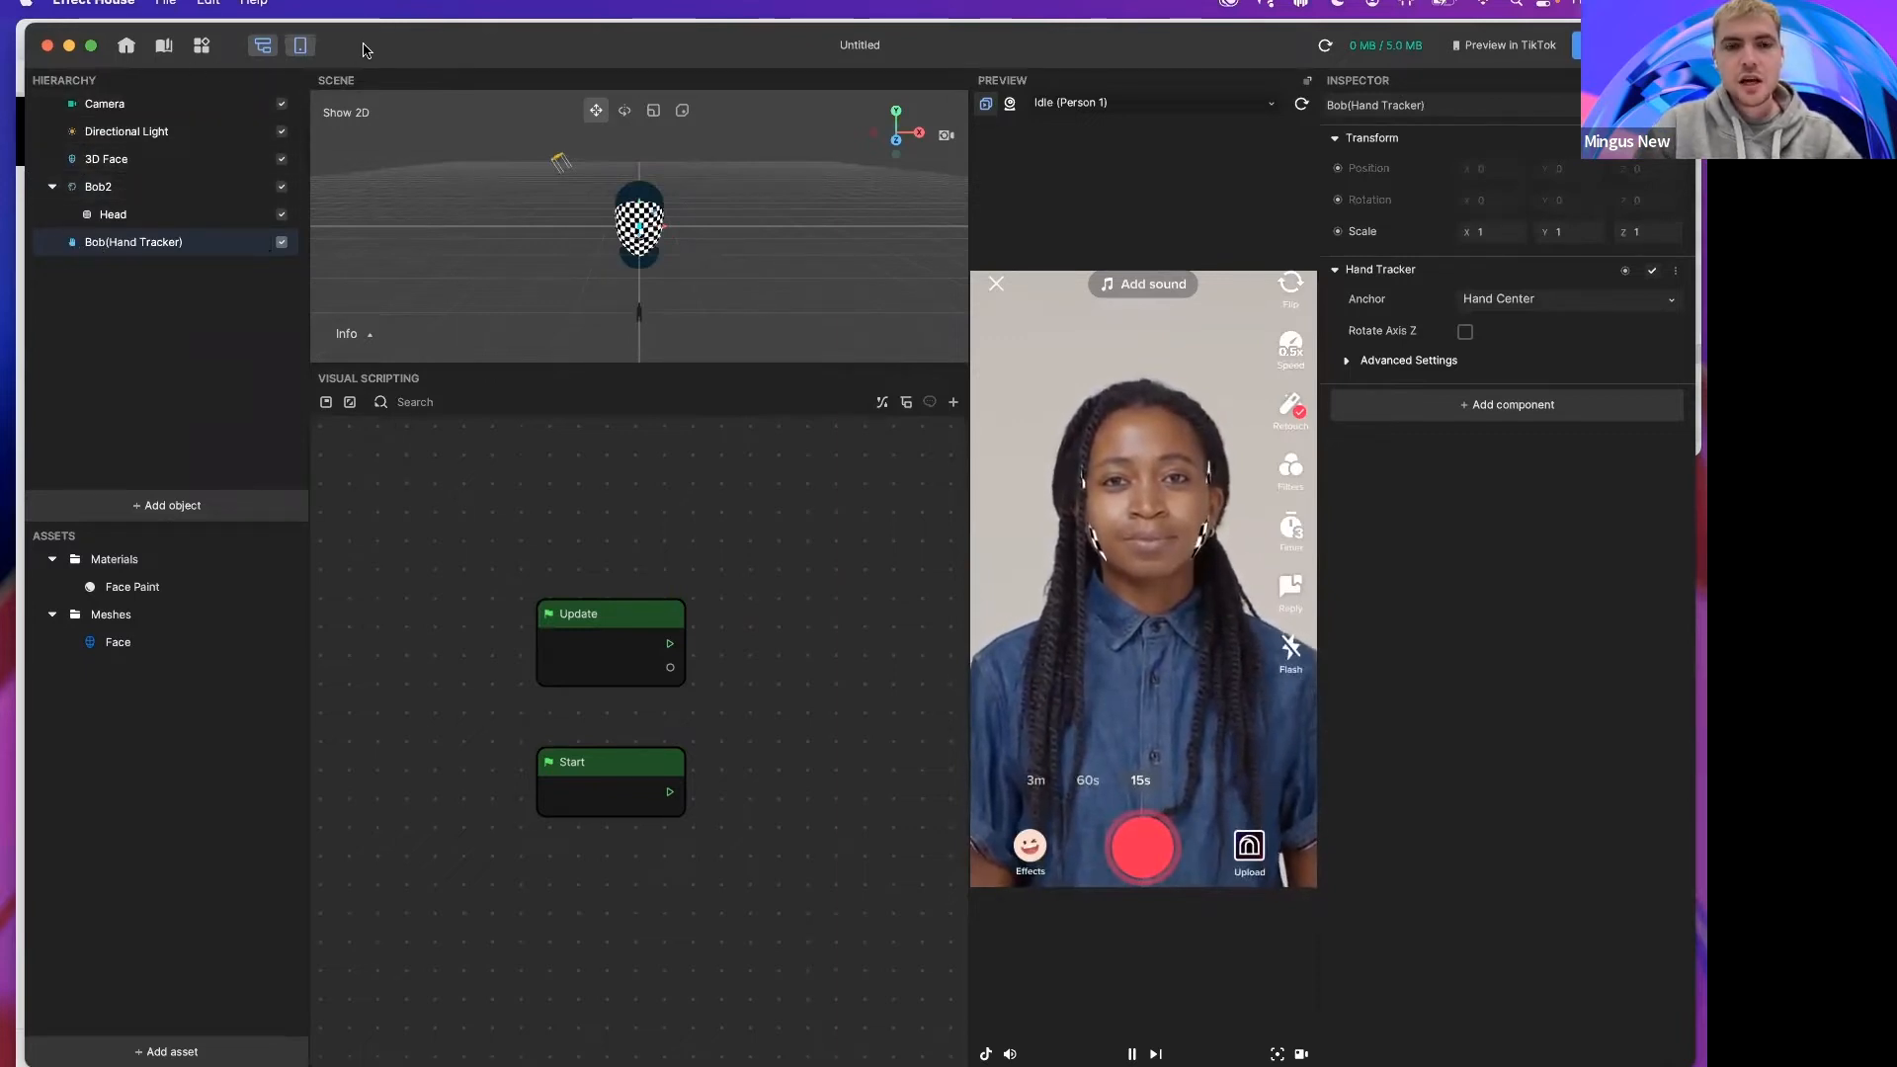
Step: Enlarge the scene view by lowering the visual scripting panel
drag(366, 48, 359, 47)
drag(465, 362, 466, 478)
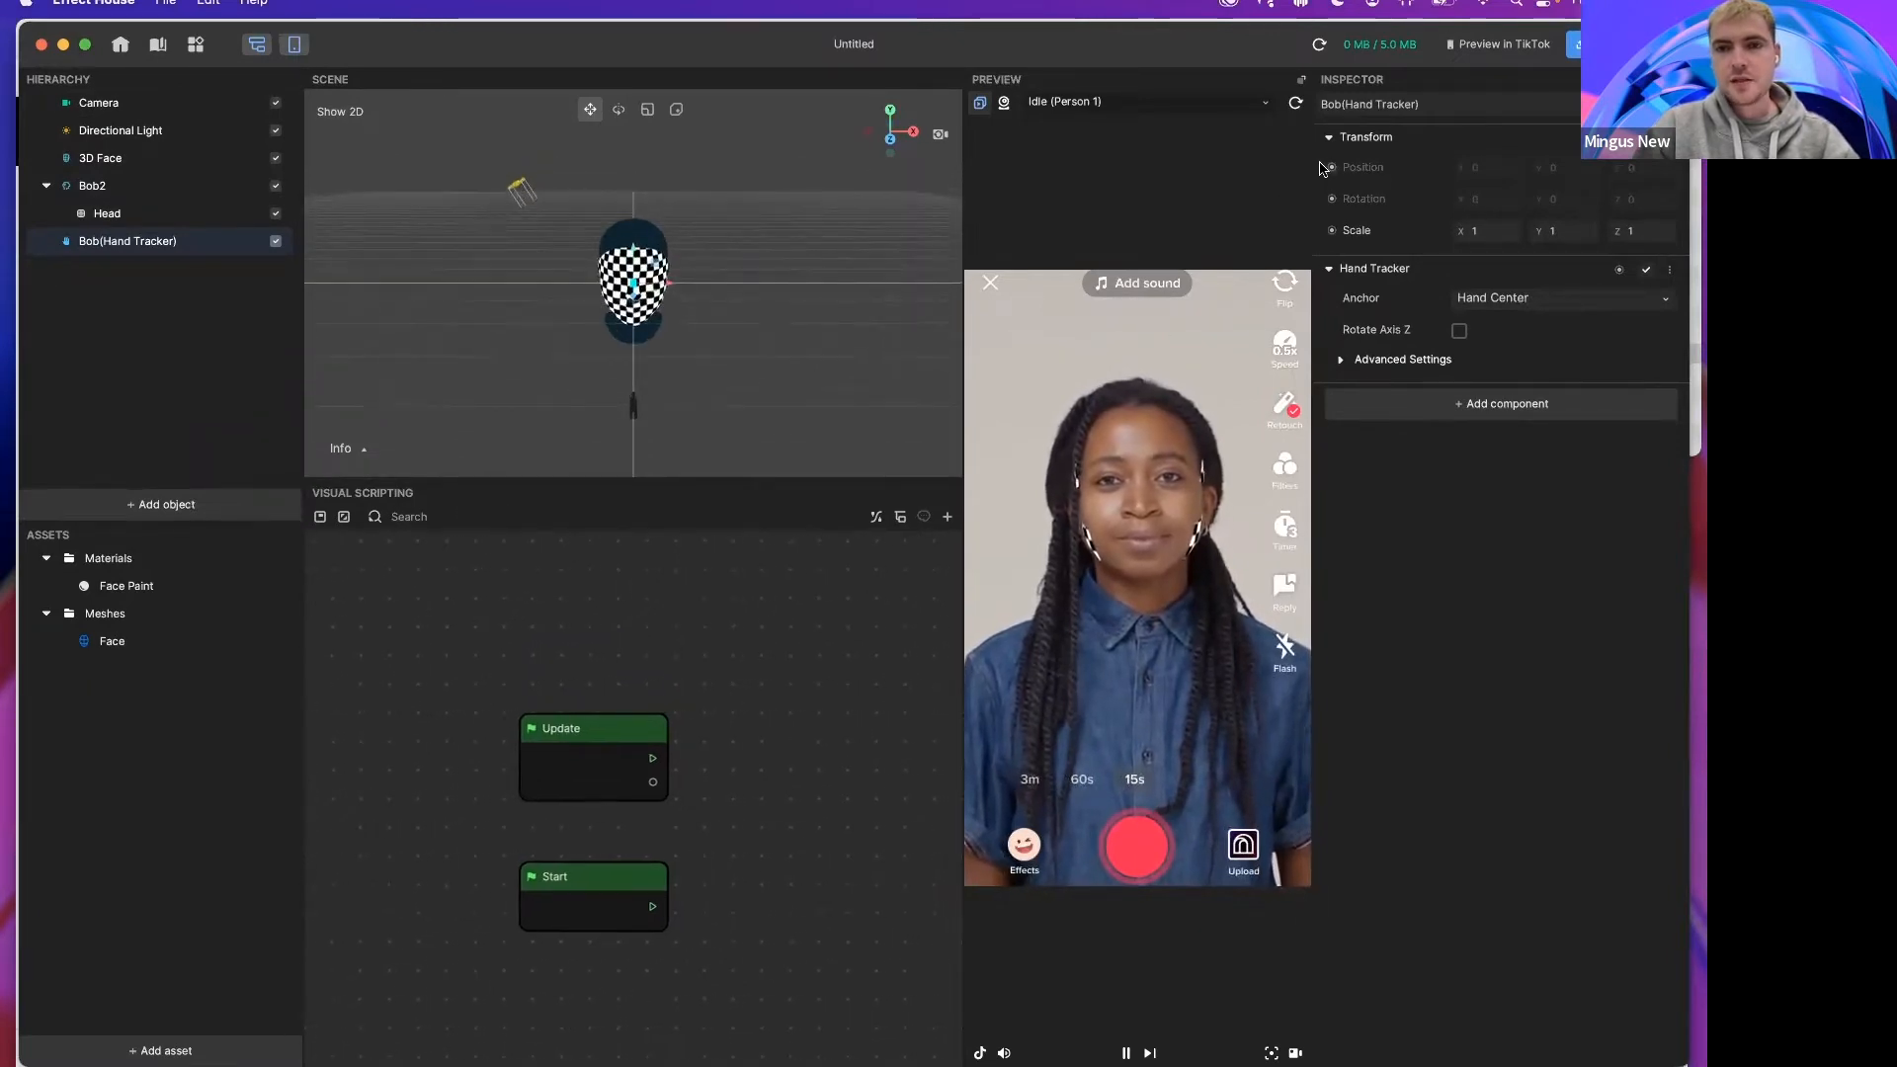
drag(1253, 38, 1235, 37)
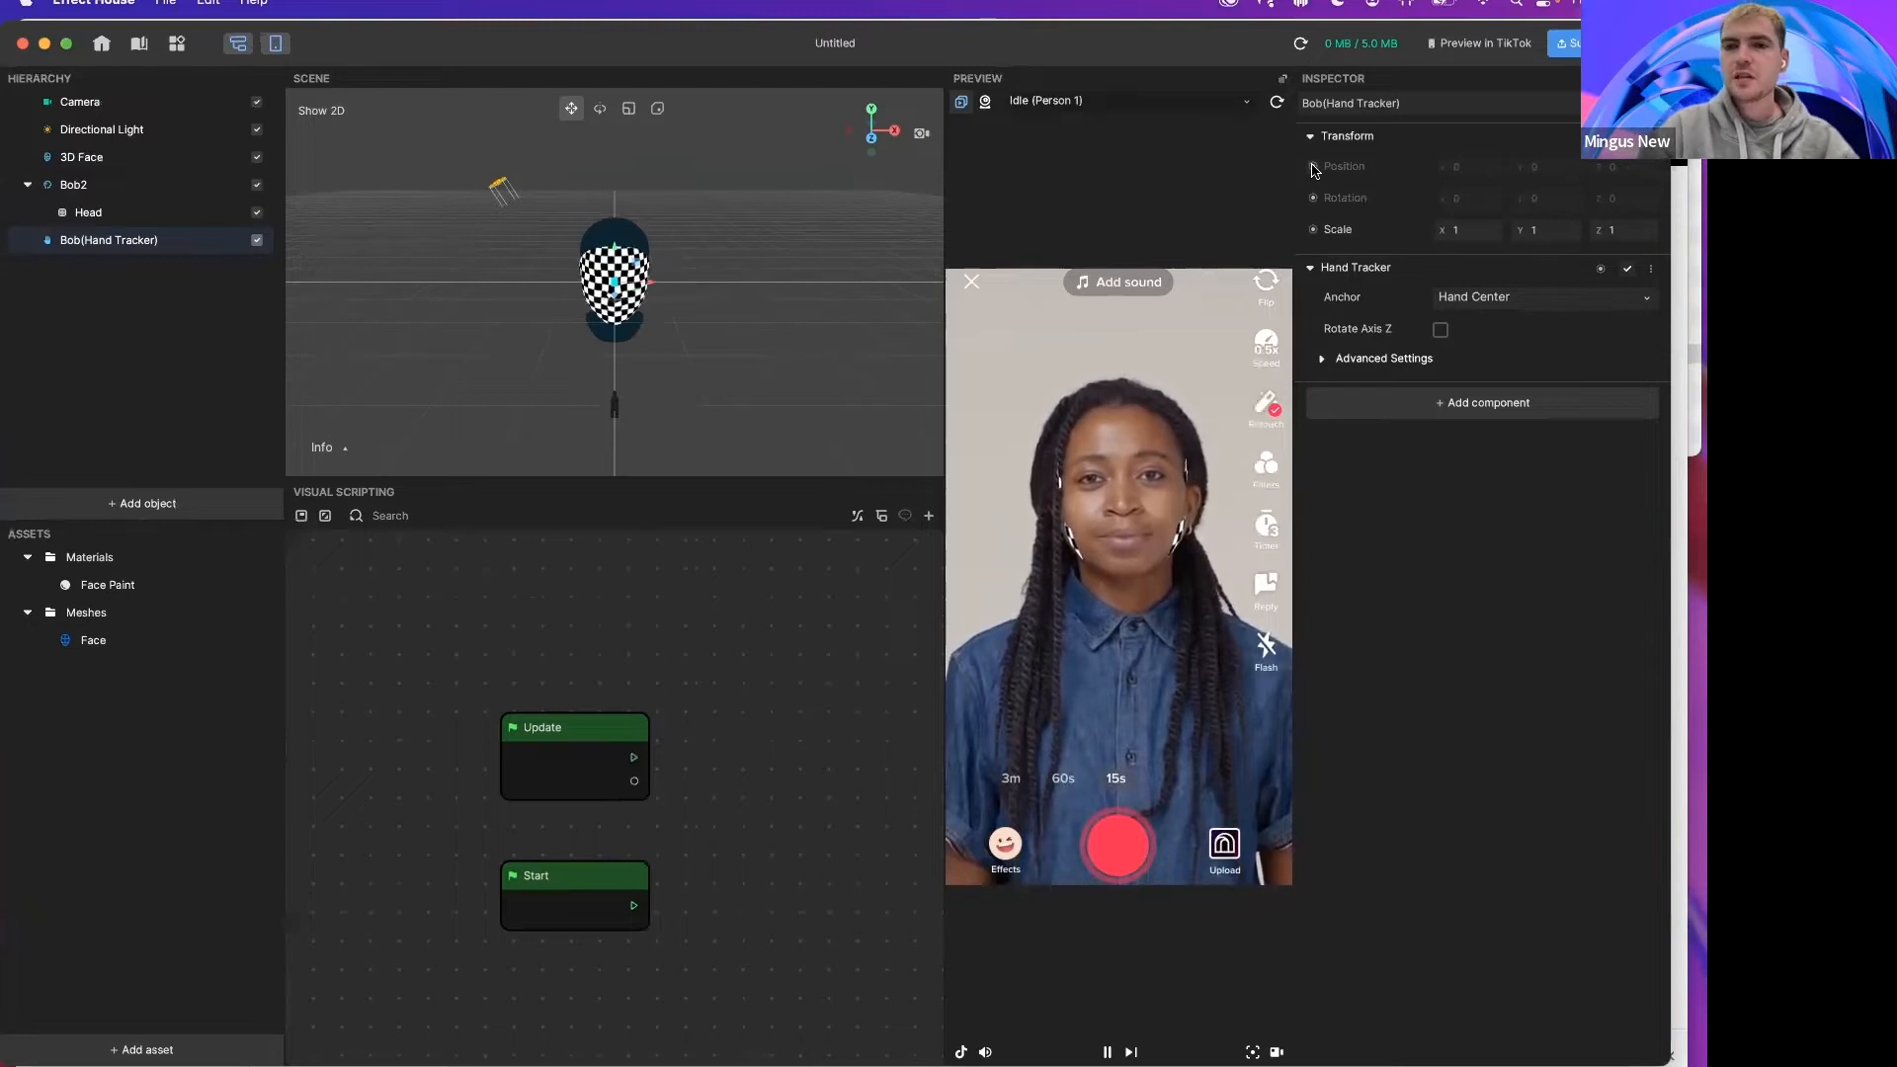
Step: Add a Position node for Bob(Hand Tracker) to the graph and place it beside the Update node
drag(1315, 170, 1335, 193)
click(1334, 195)
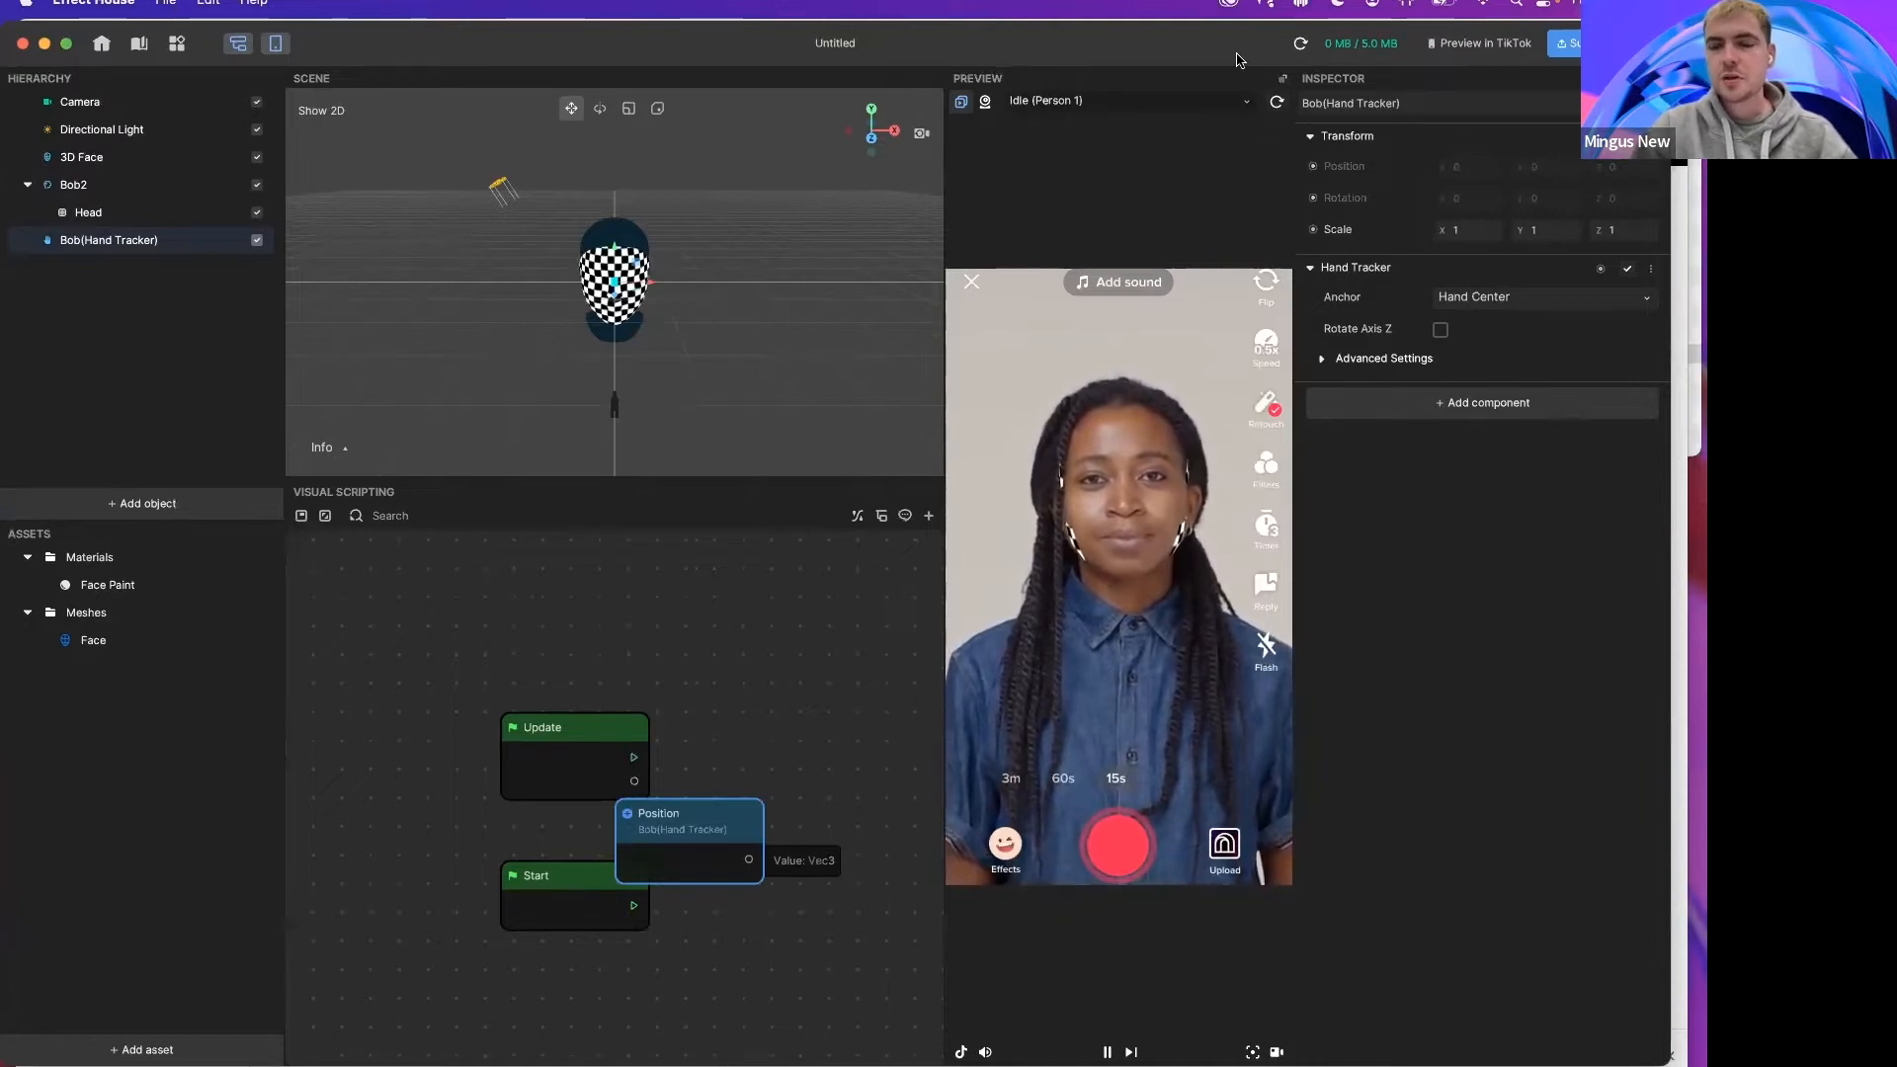
drag(712, 811, 754, 731)
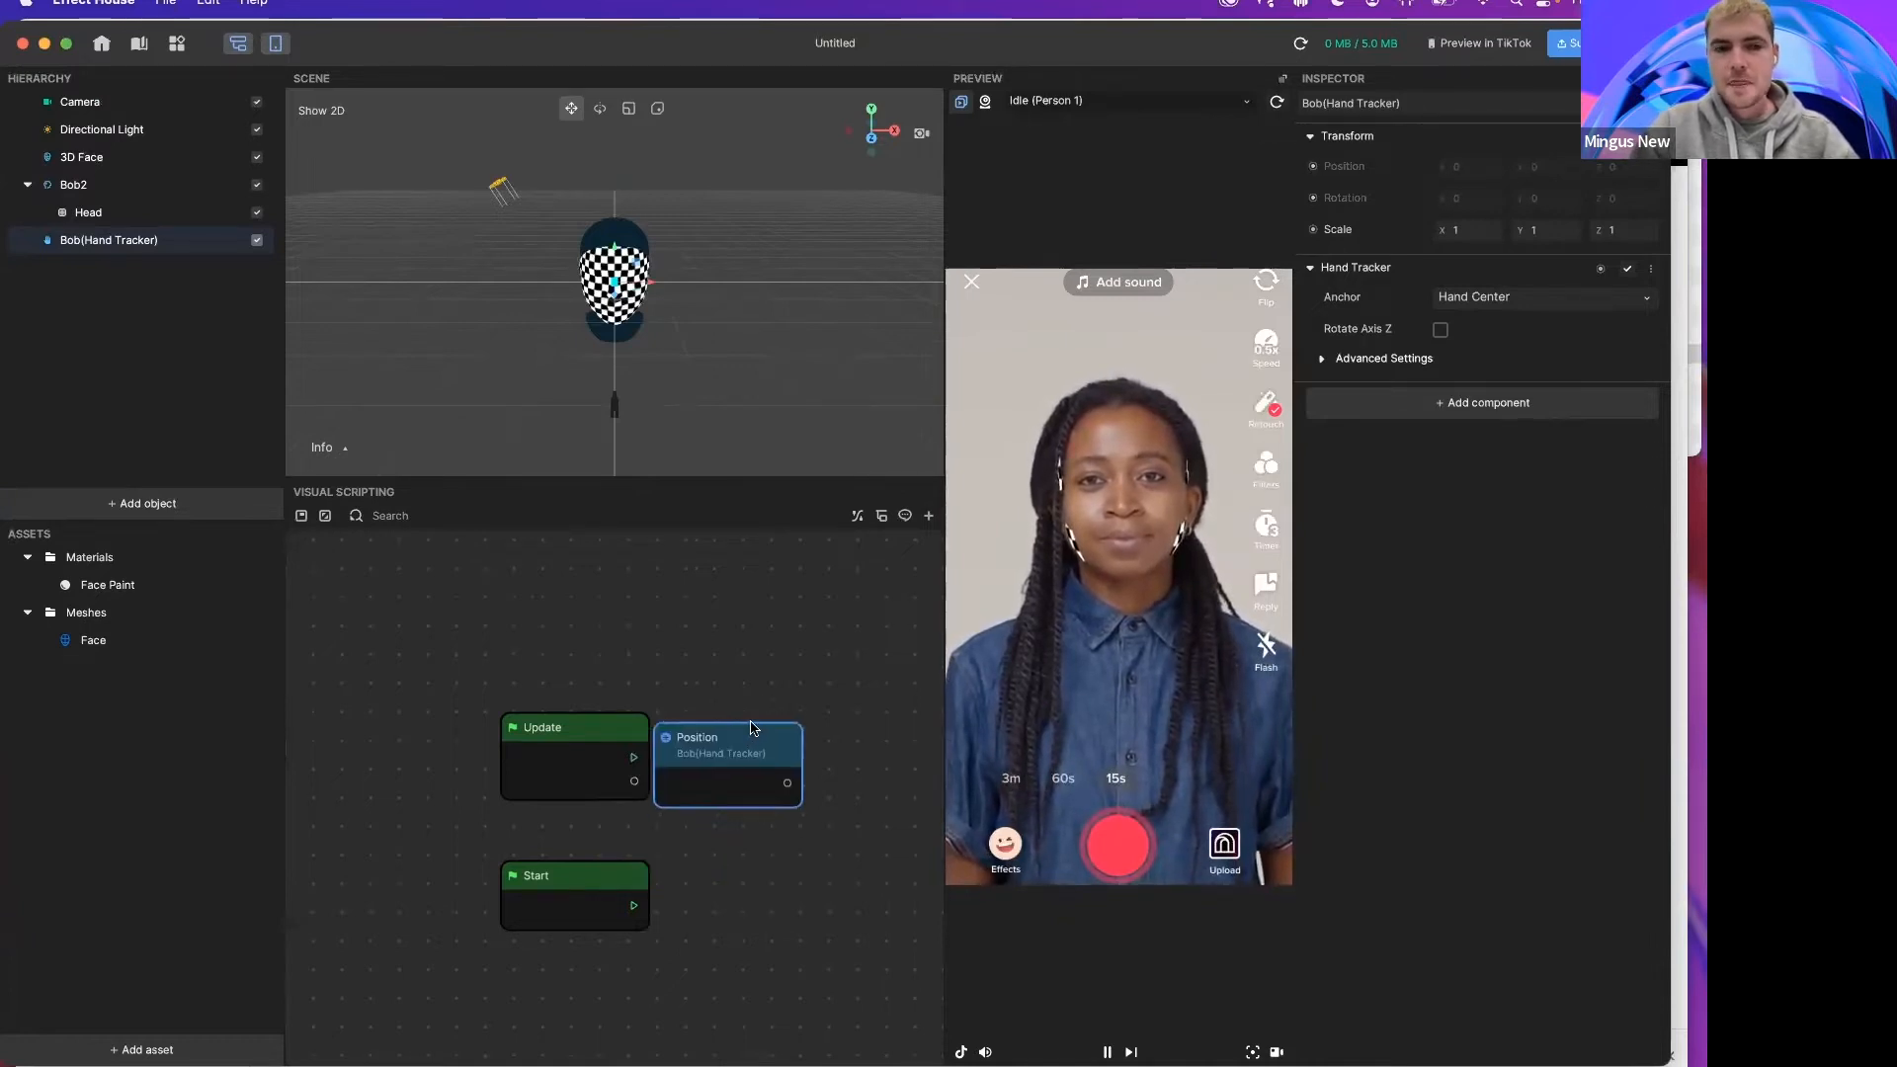
scroll(546, 619, left, 2)
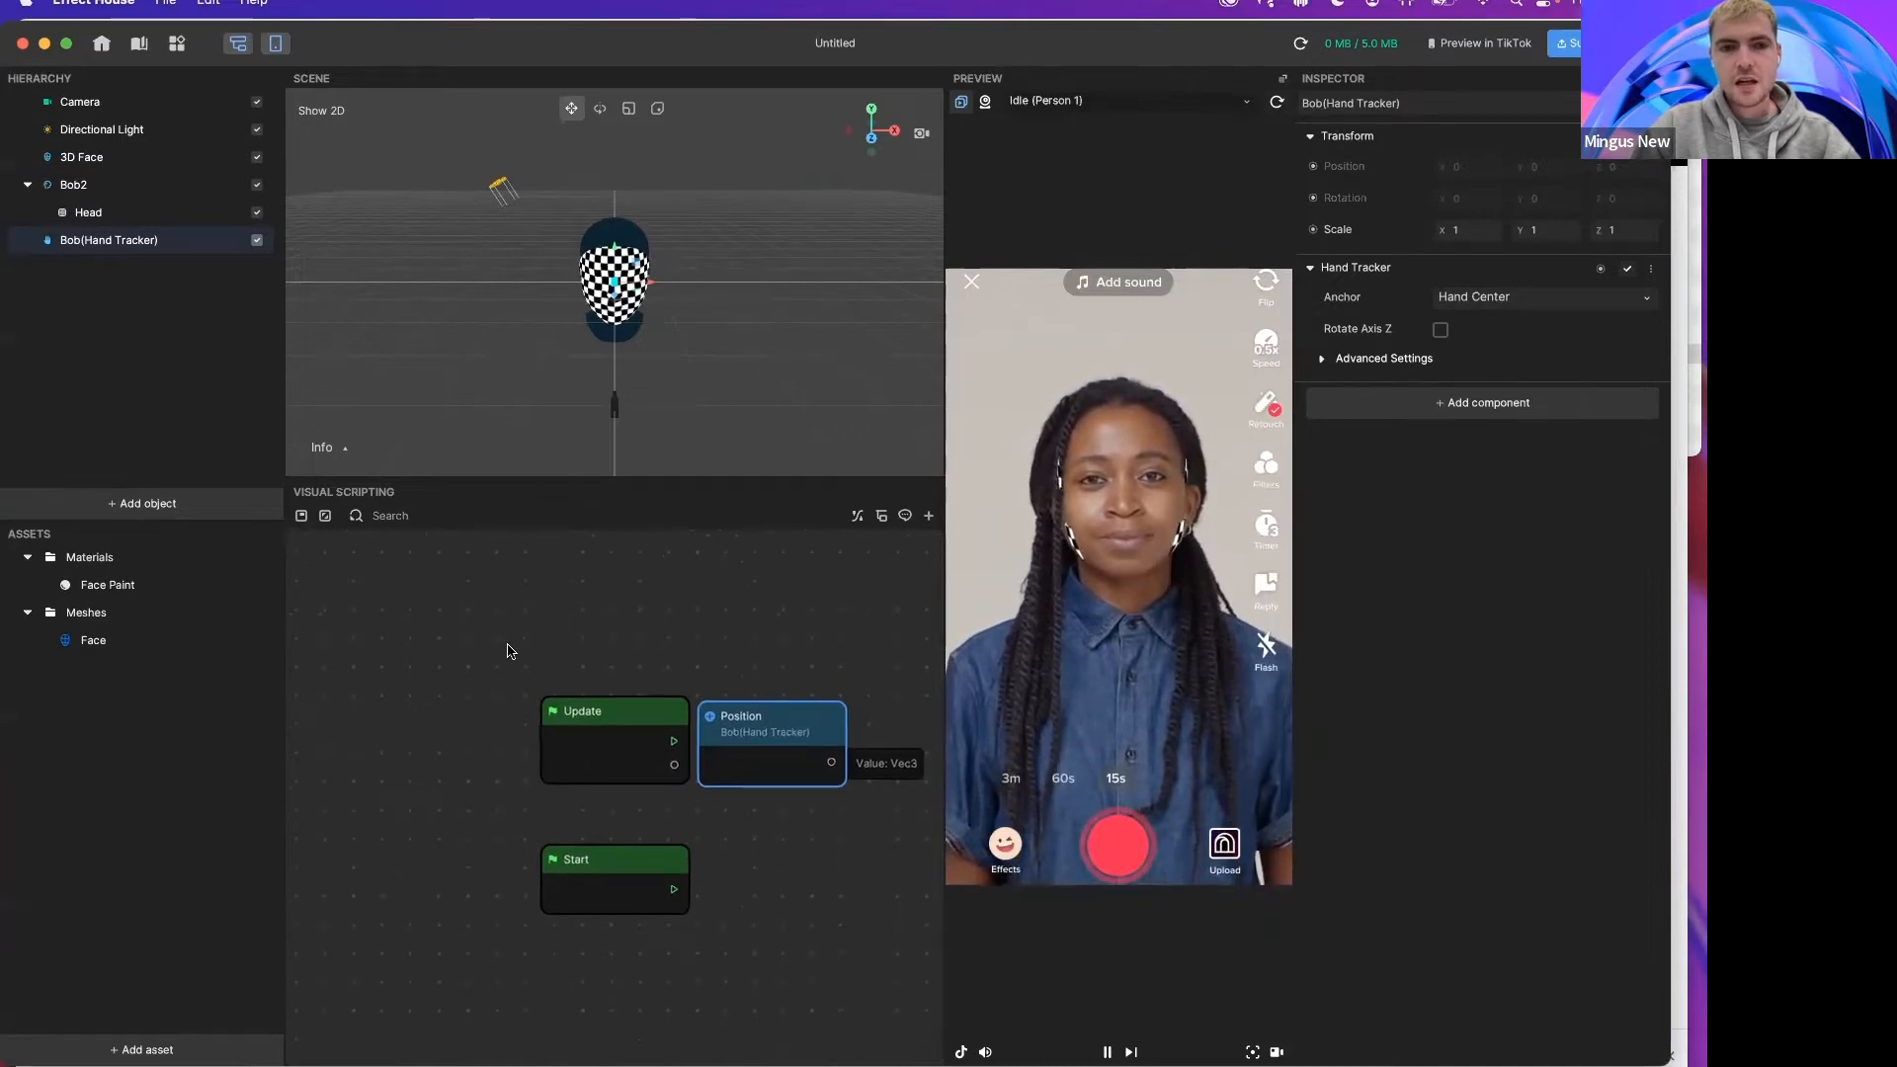
scroll(508, 649, left, 2)
click(373, 518)
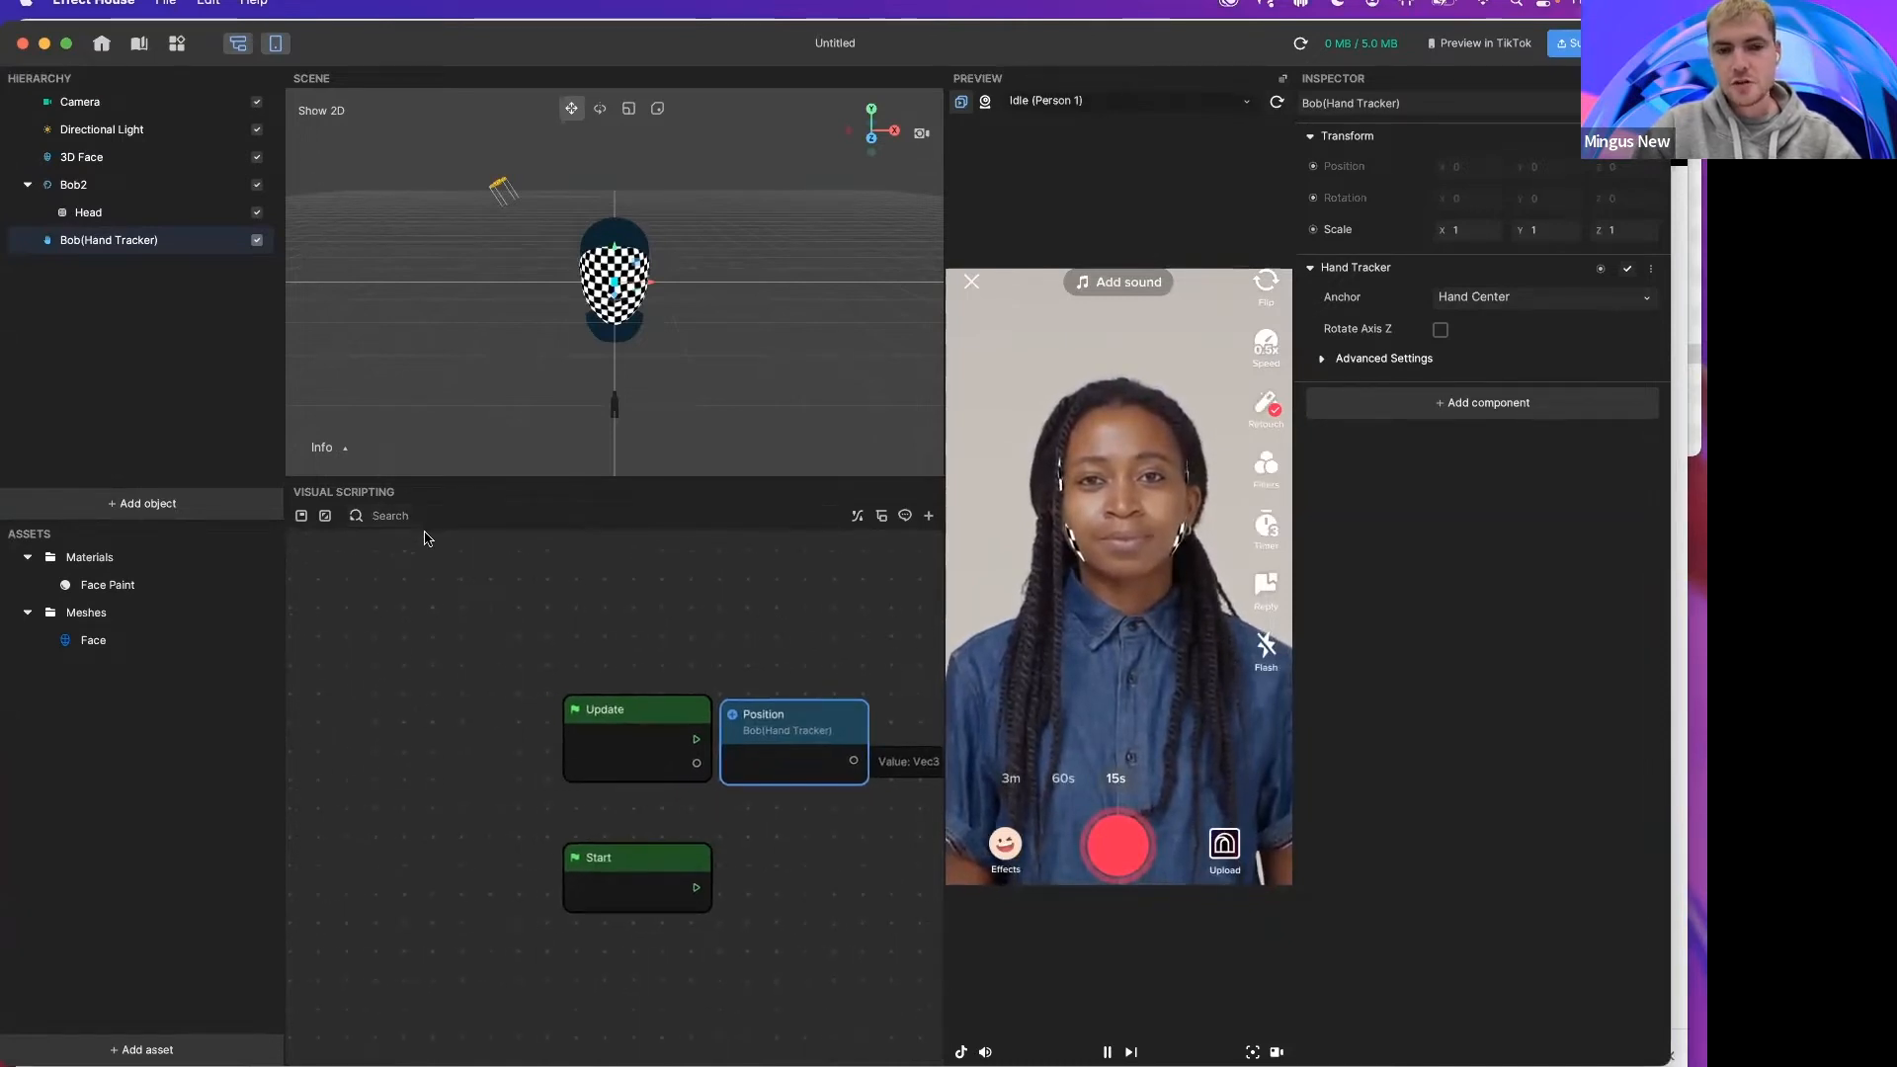
drag(599, 771, 565, 765)
scroll(762, 746, down, 3)
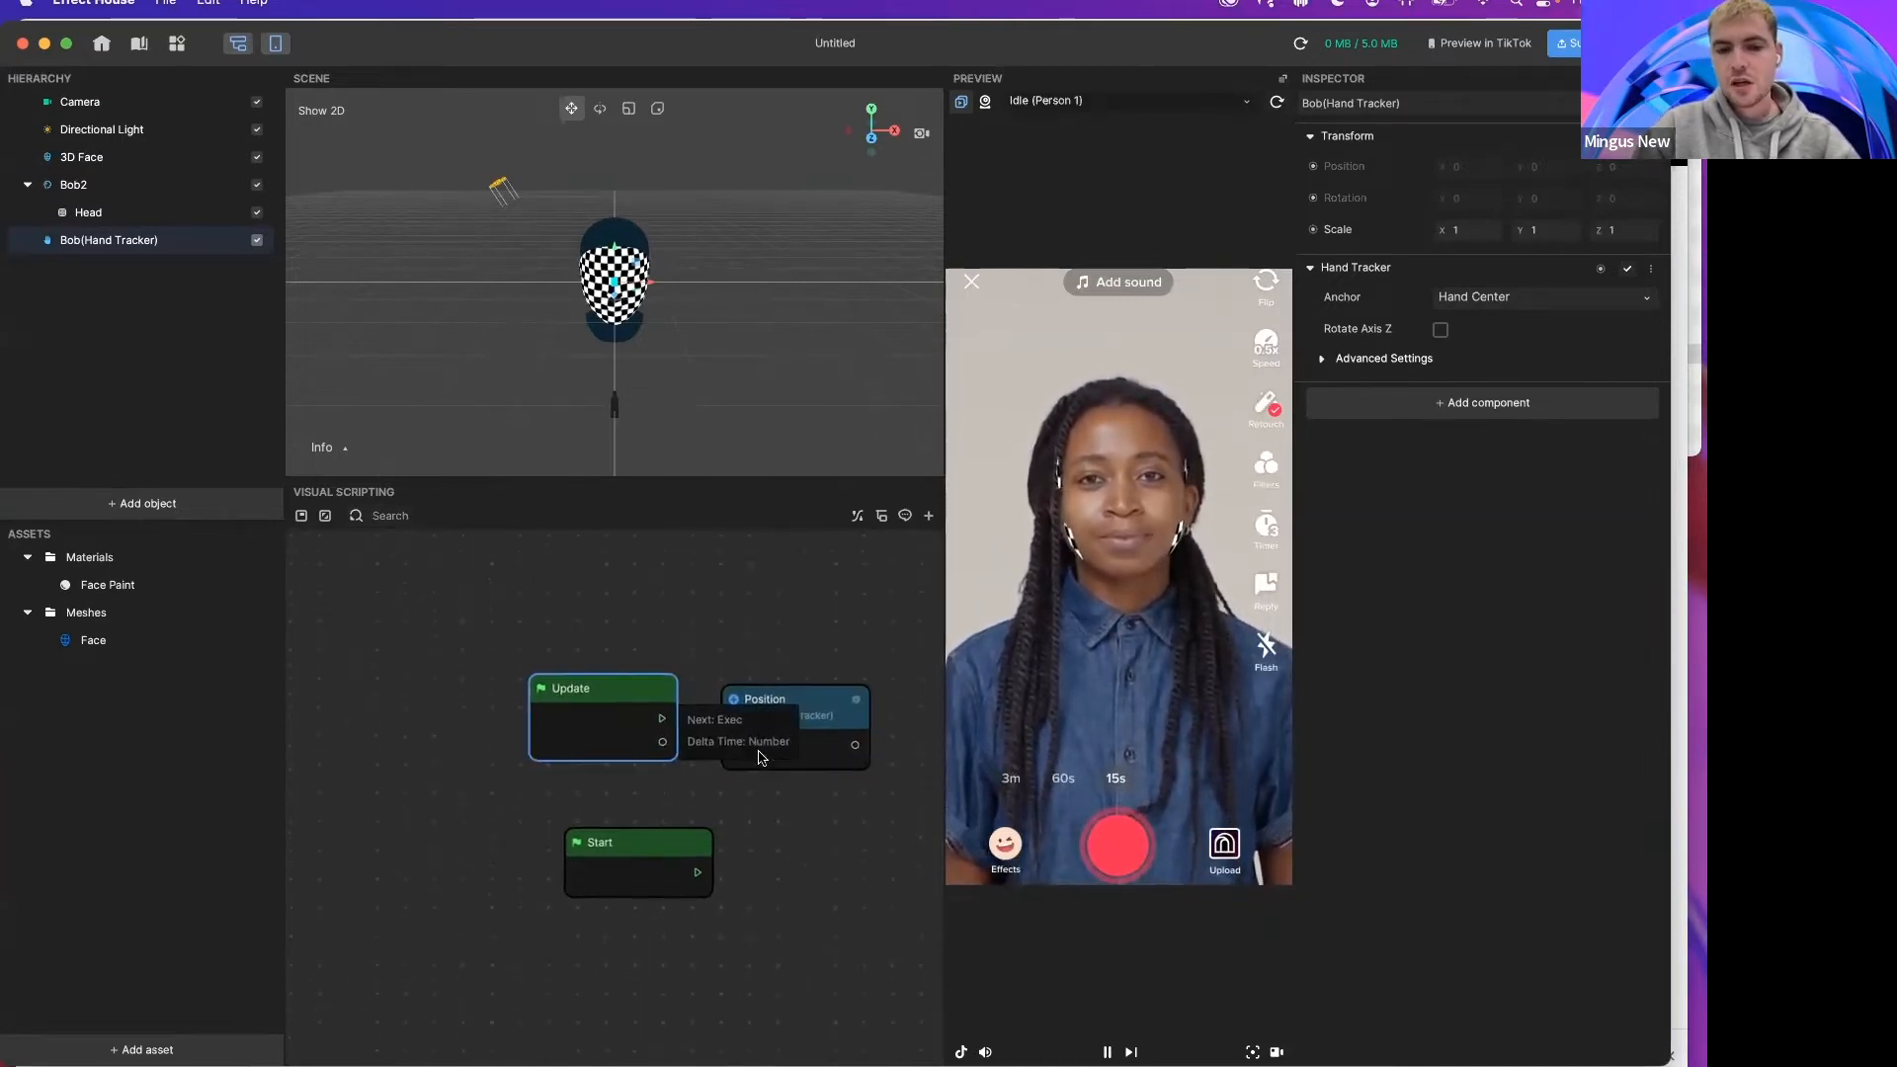
Step: Search the graph for the update, position and start nodes and review the search filter options
click(403, 520)
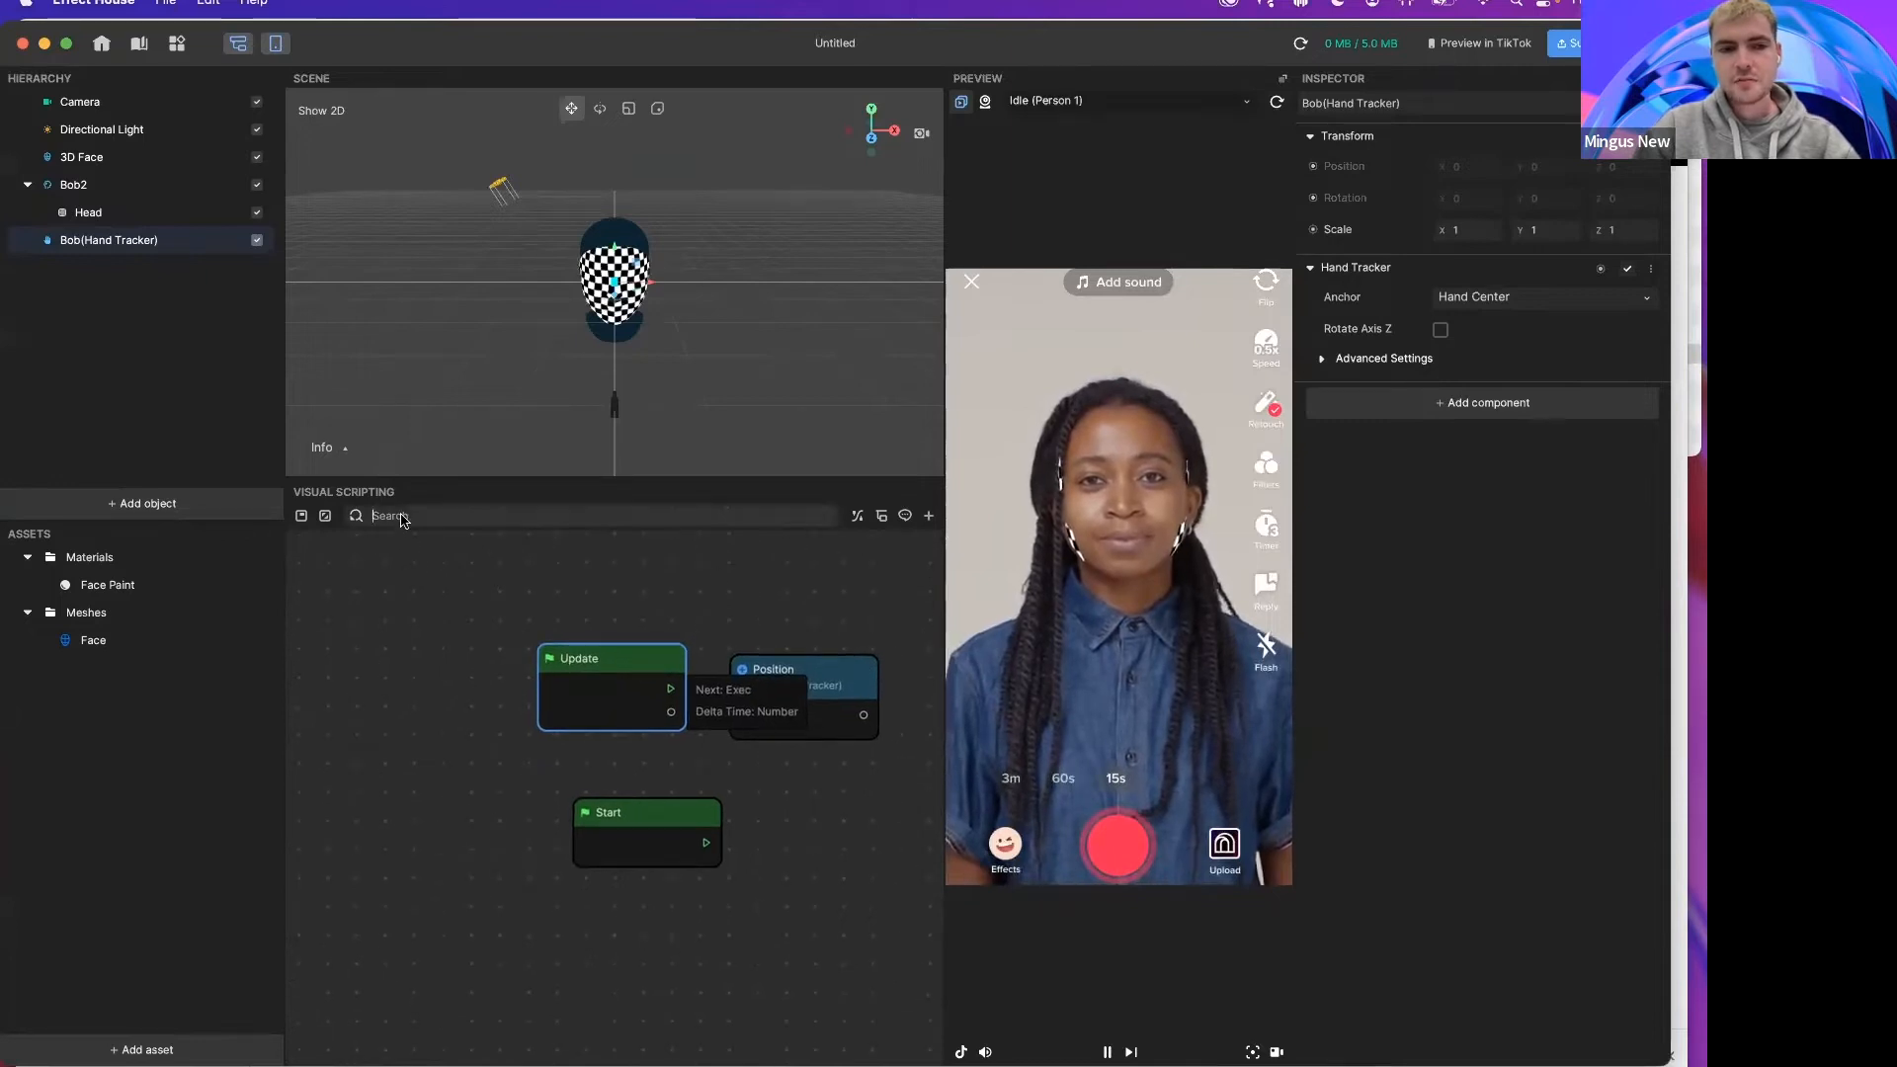
text(update)
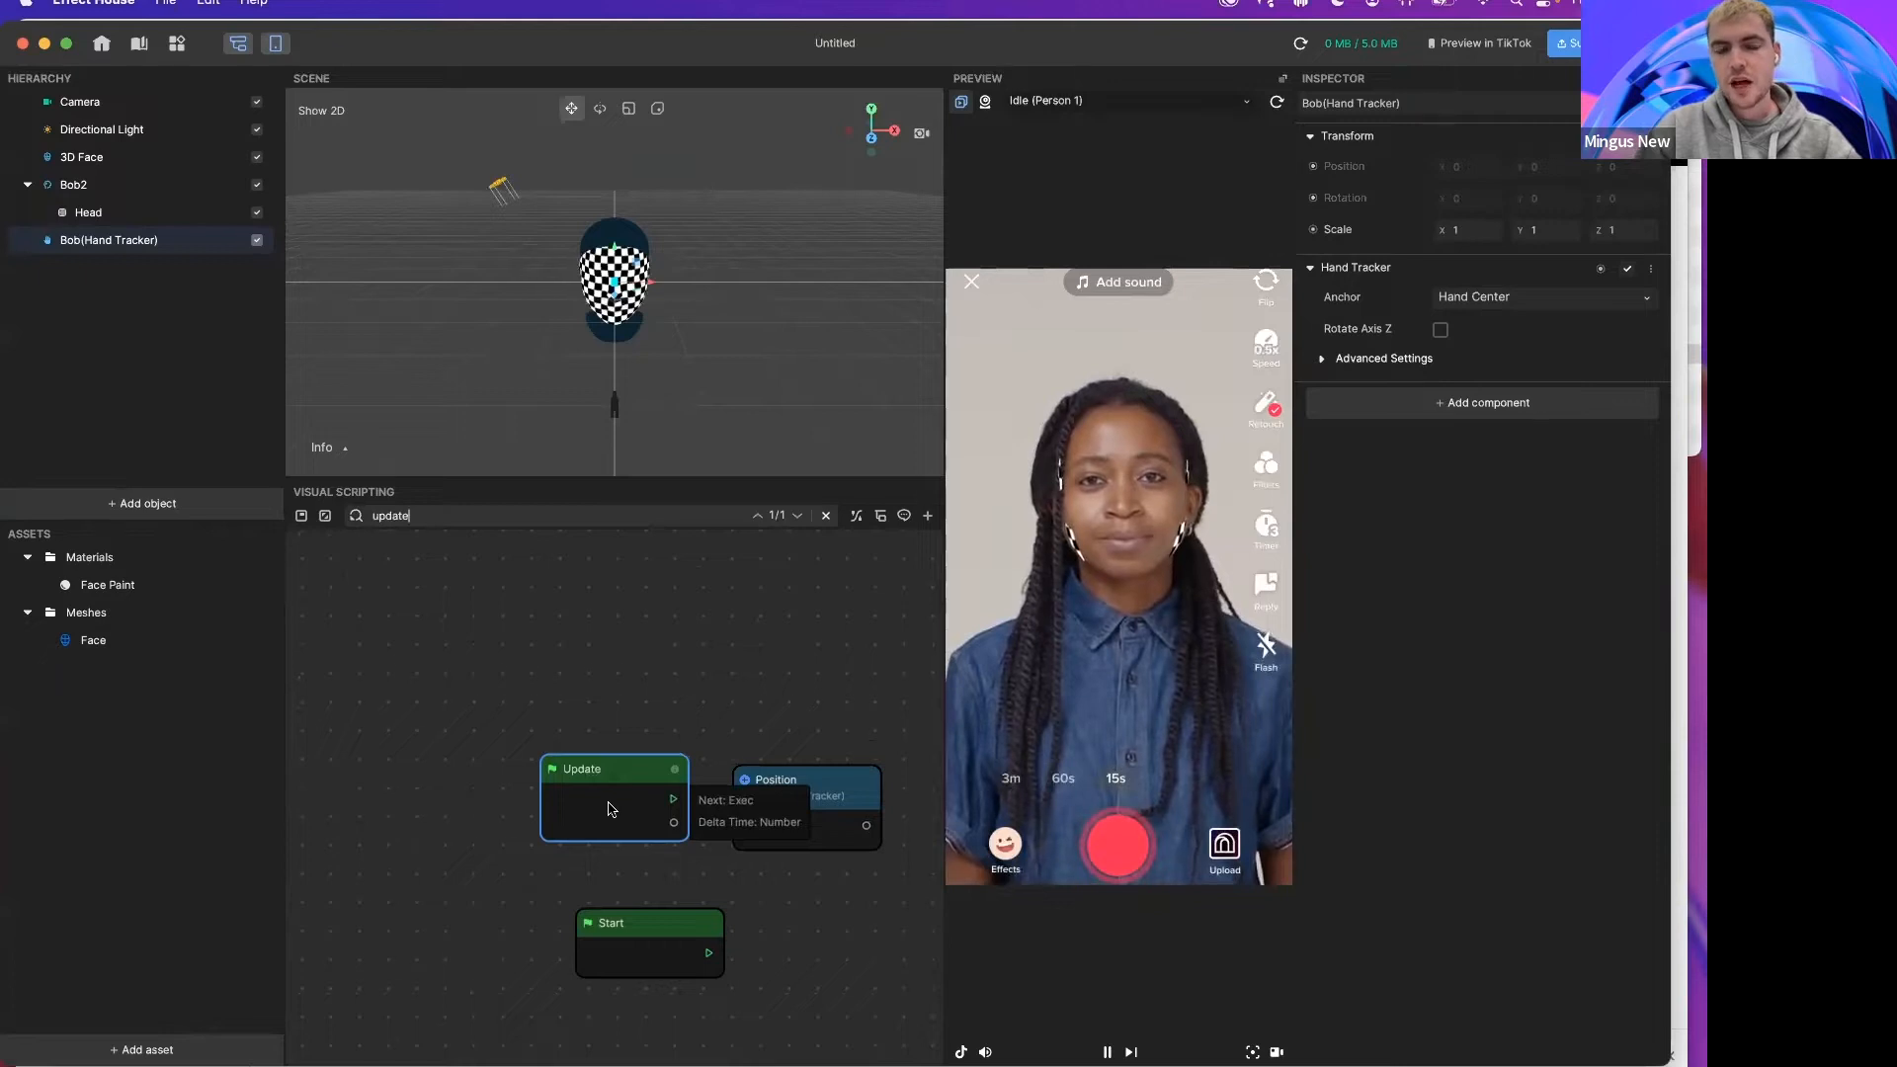
scroll(612, 810, down, 1)
key(ctrl+a)
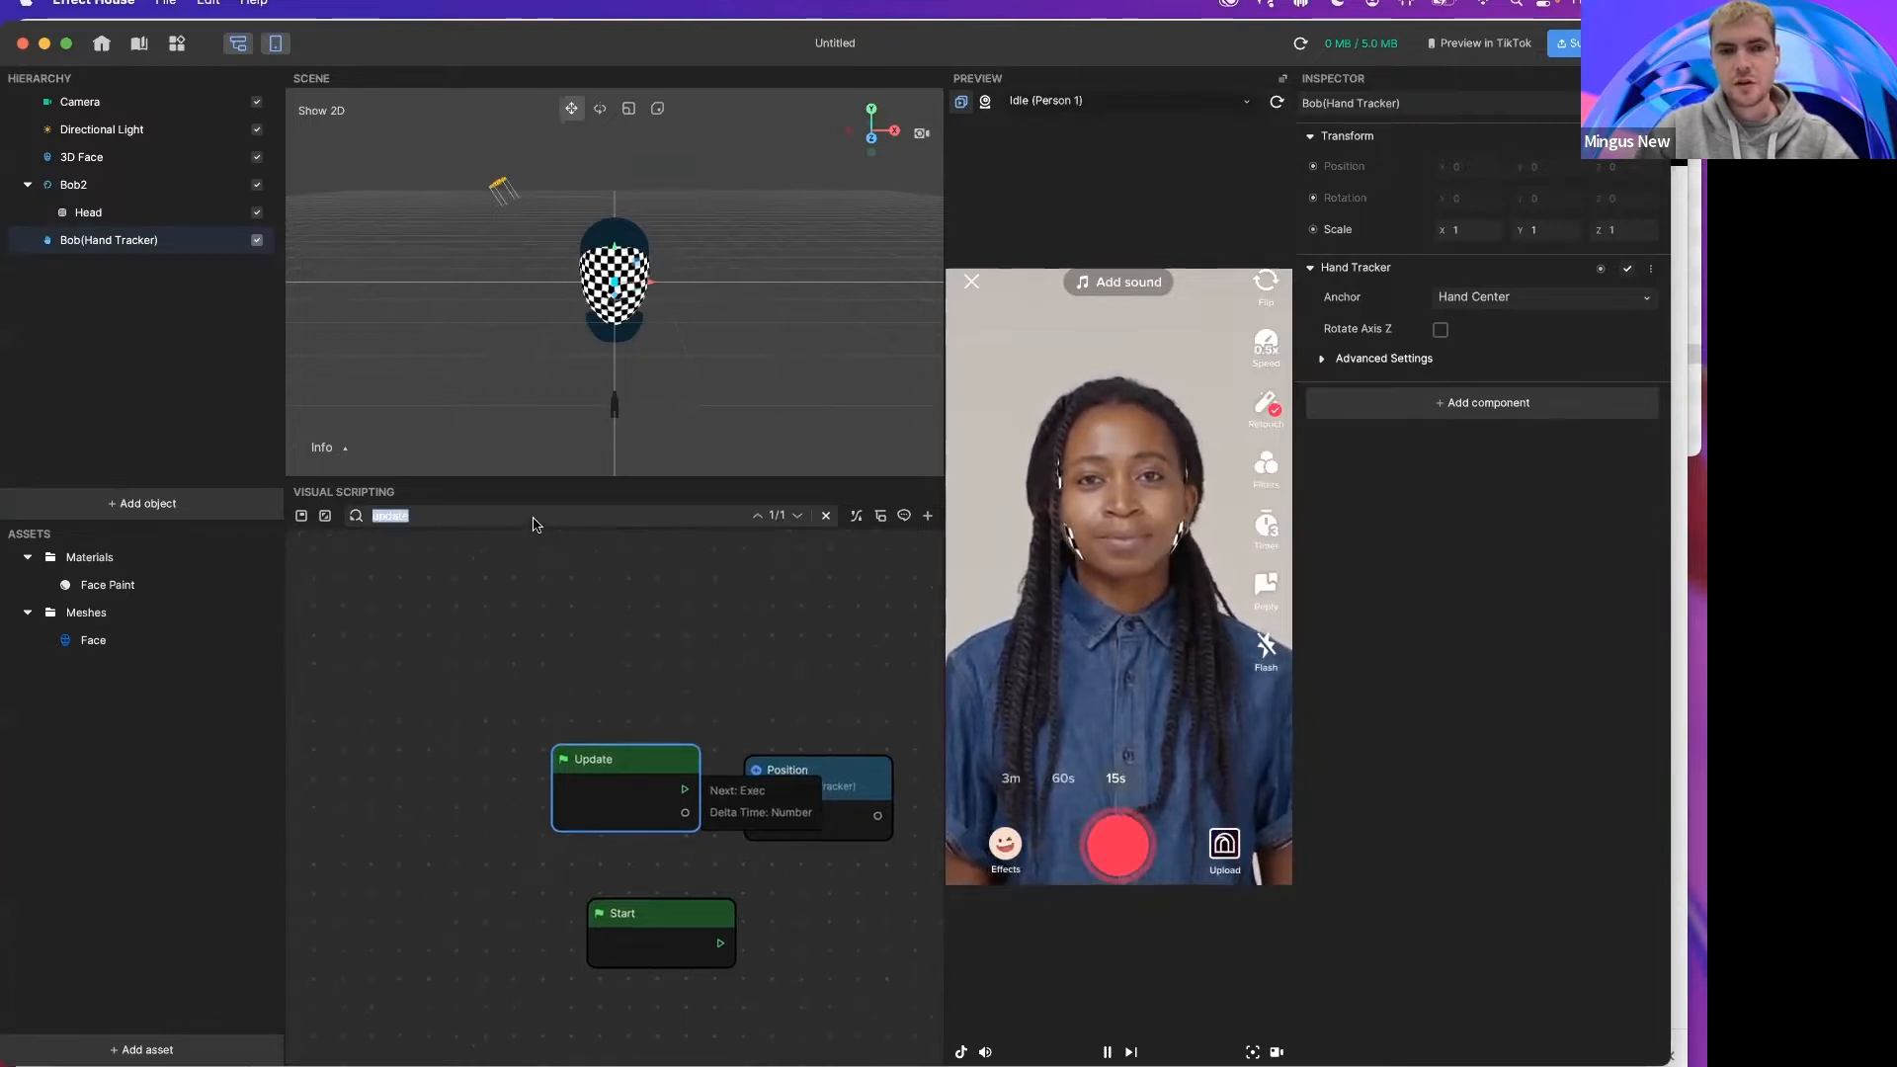
text(position)
key(ctrl+a)
text(start)
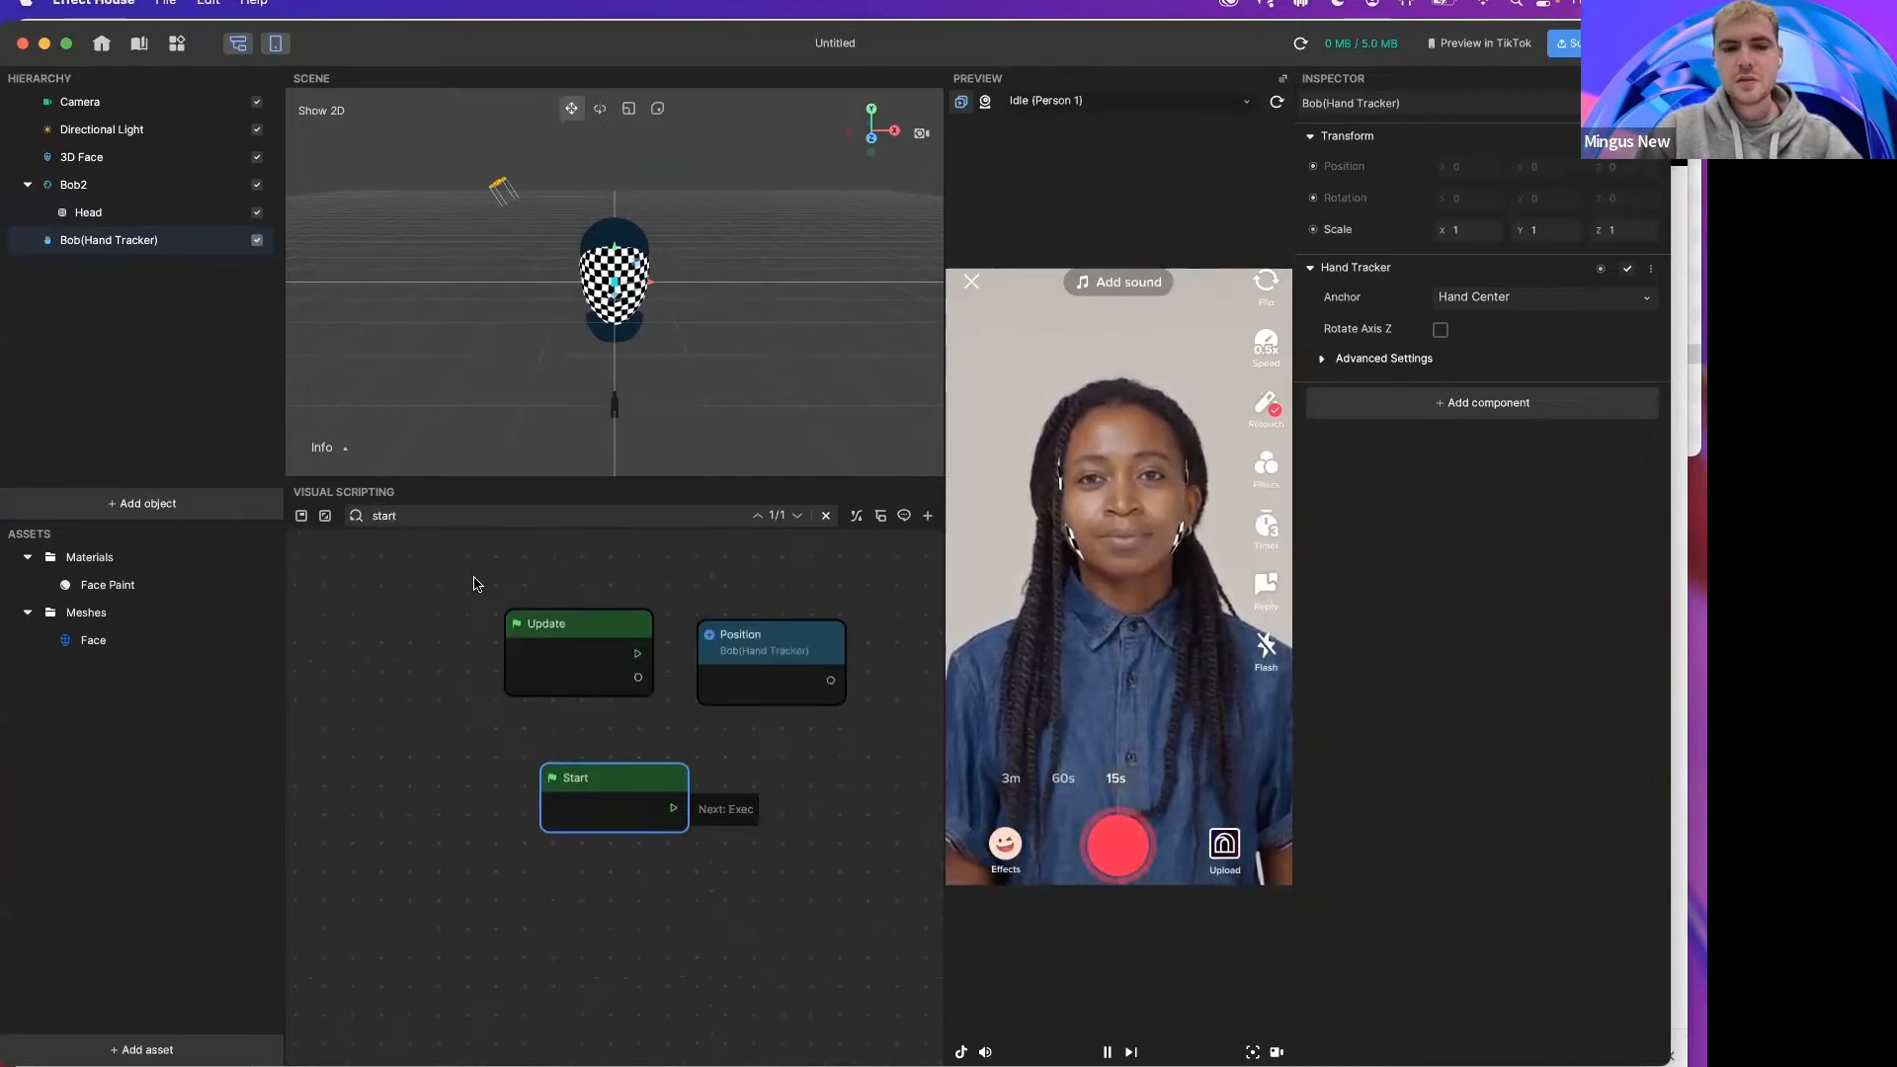
click(356, 516)
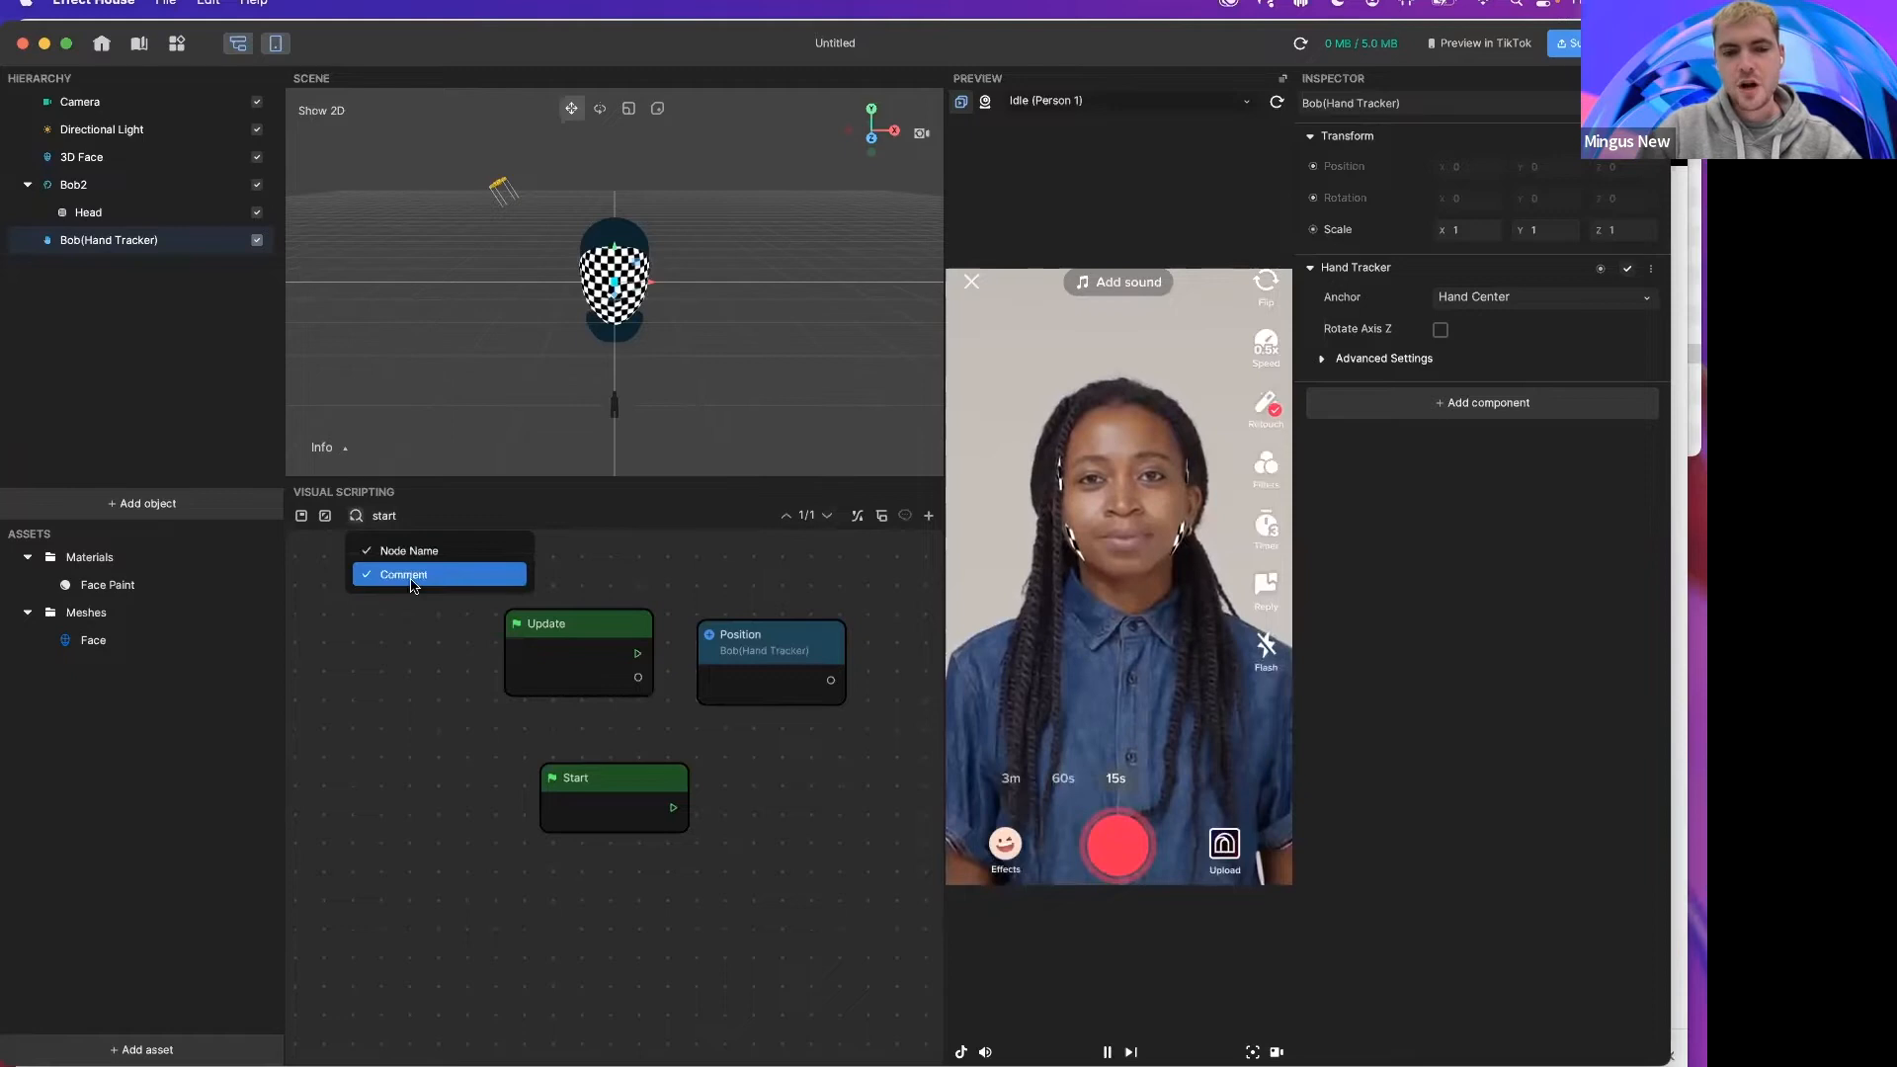
click(436, 669)
Step: Wrap the Update, Position and Start nodes in a comment titled This is a comment
drag(449, 603, 805, 832)
right_click(648, 786)
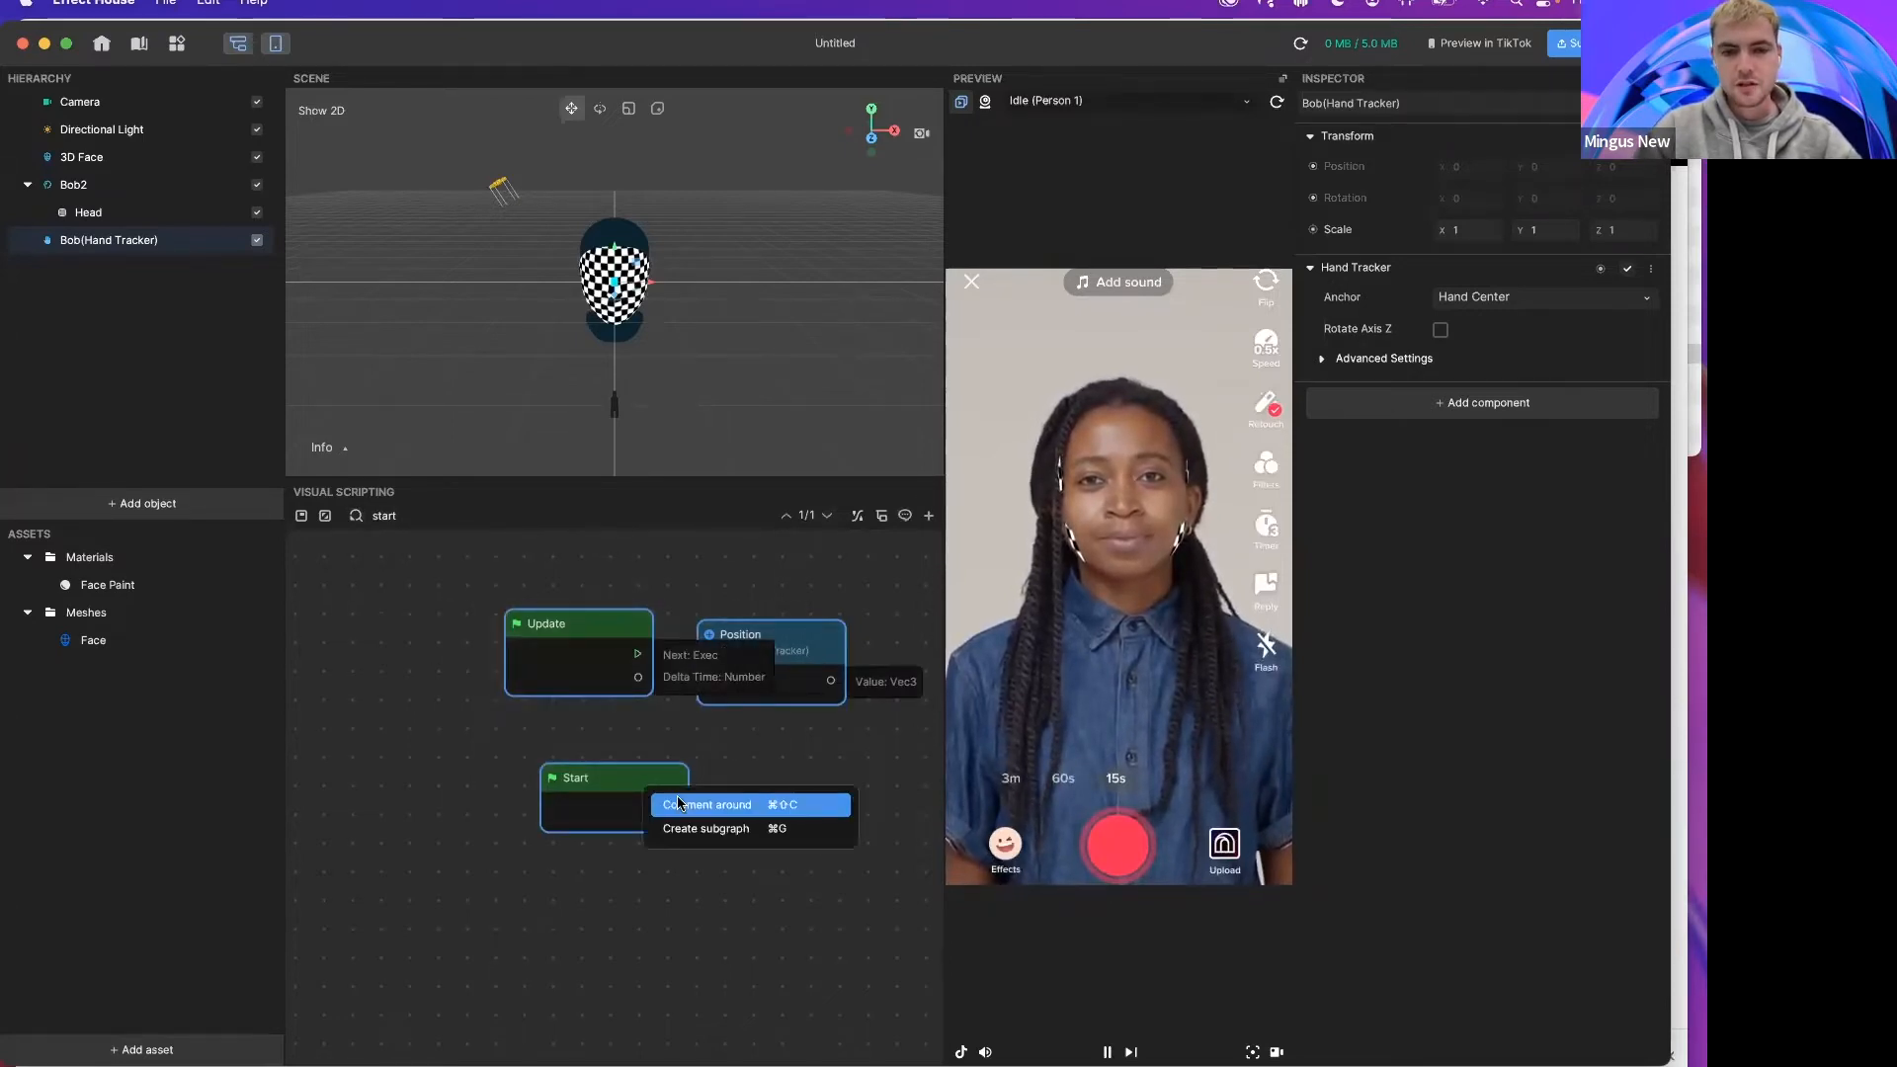
click(706, 804)
double_click(515, 581)
text(C)
text(his is a comment)
key(Return)
Step: Widen the hierarchy panel
scroll(447, 662, down, 2)
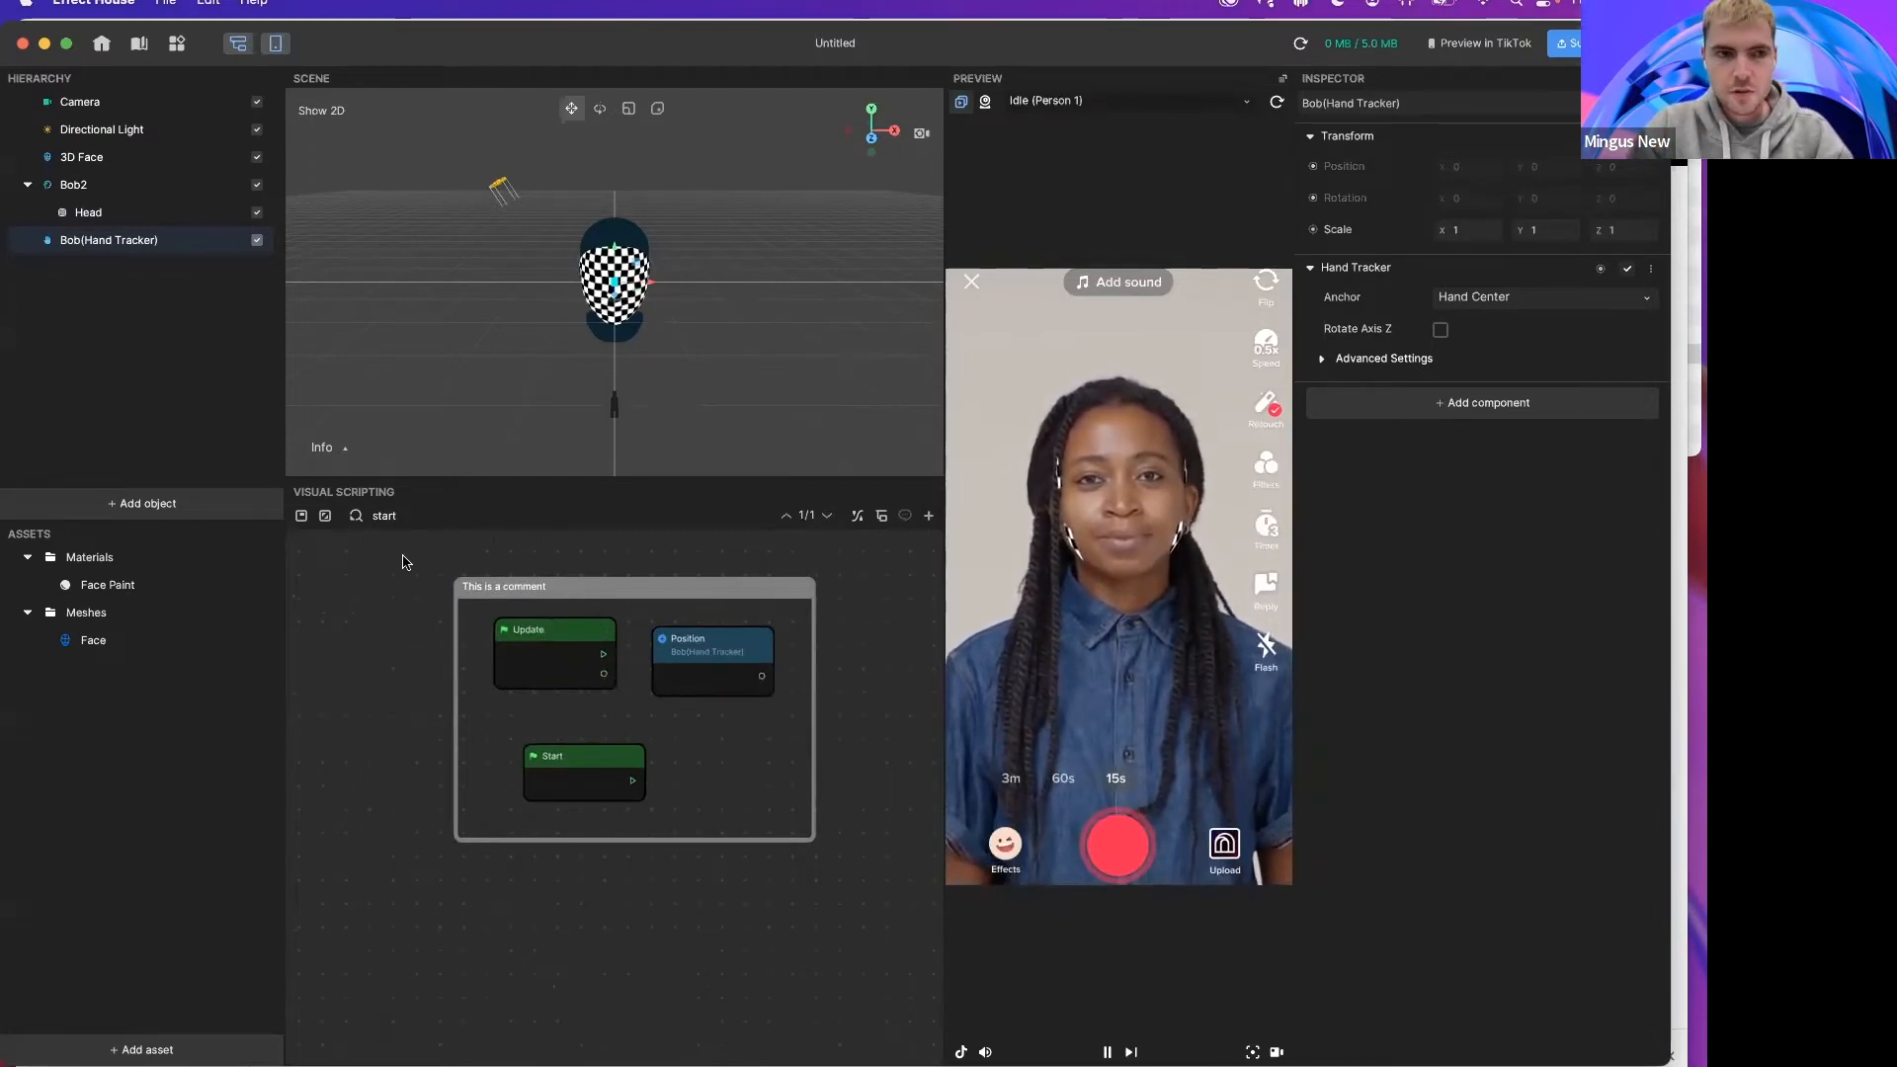
scroll(444, 670, right, 1)
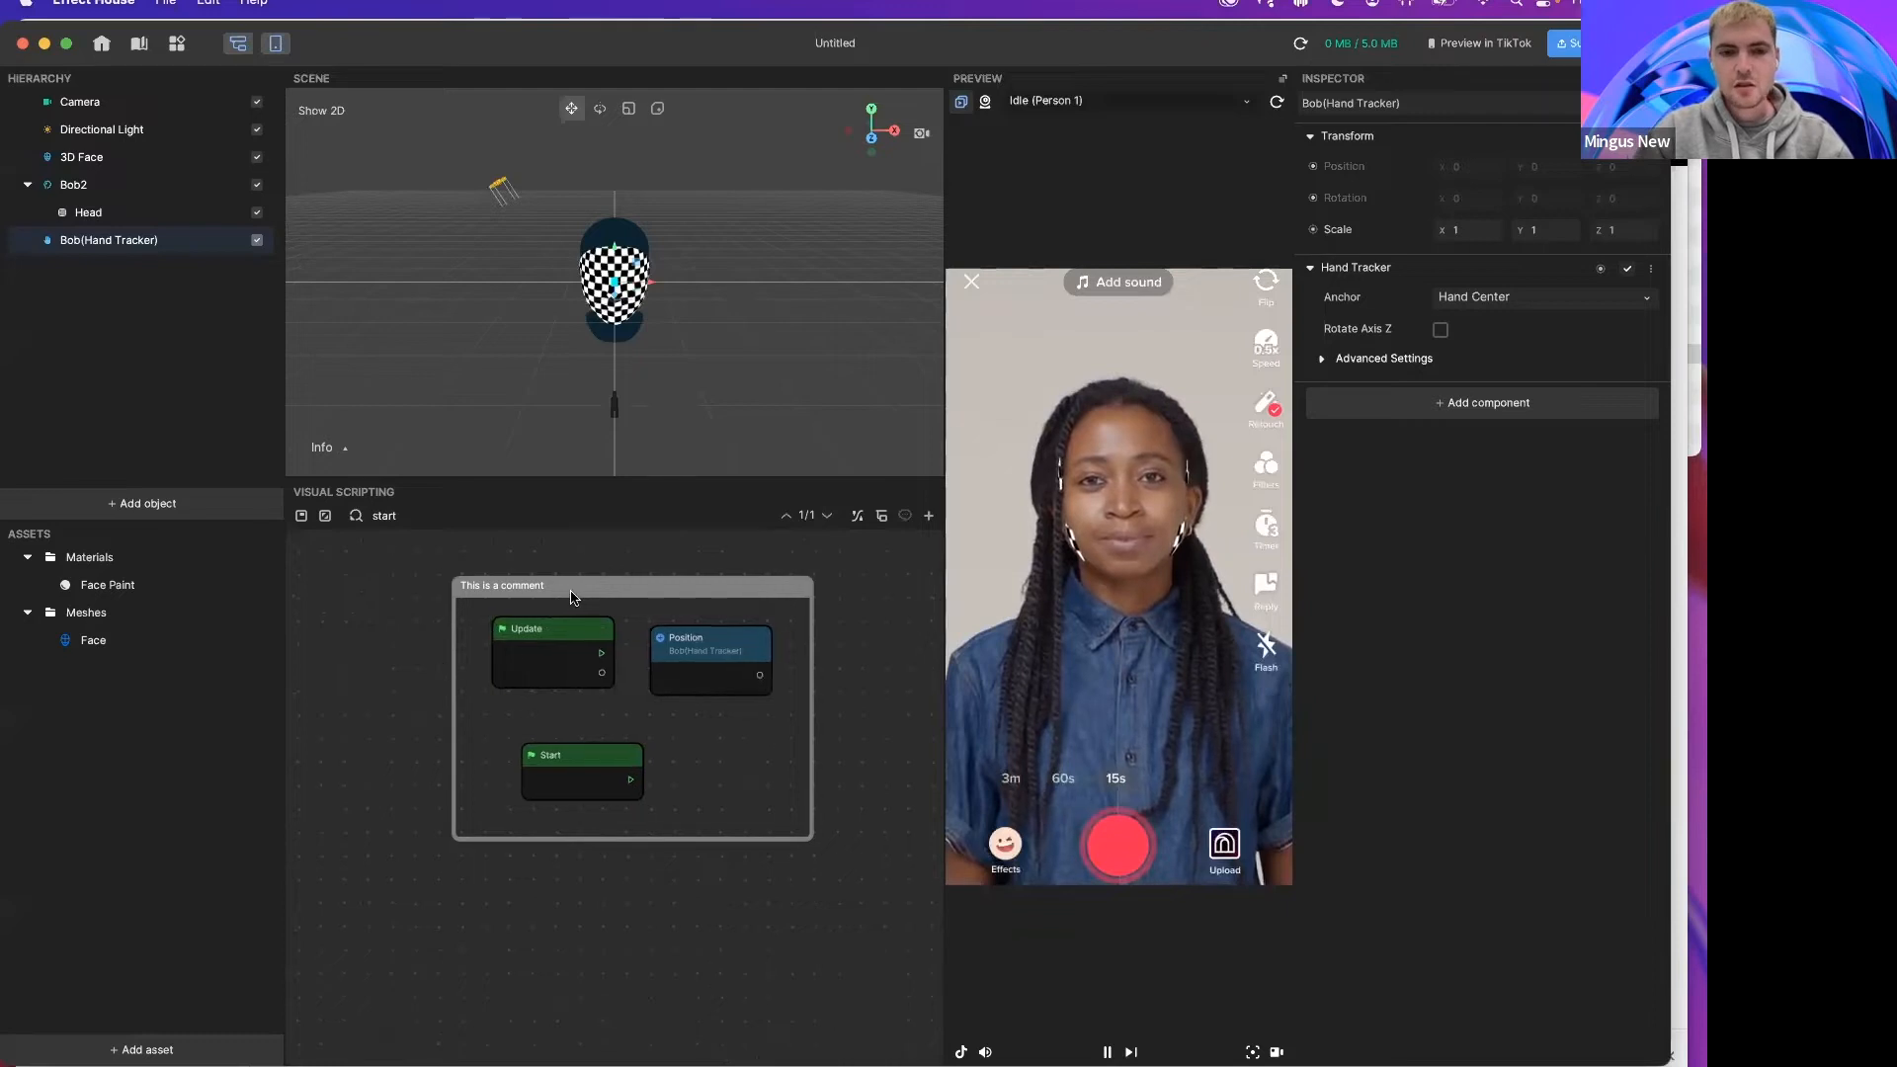
drag(574, 597, 566, 597)
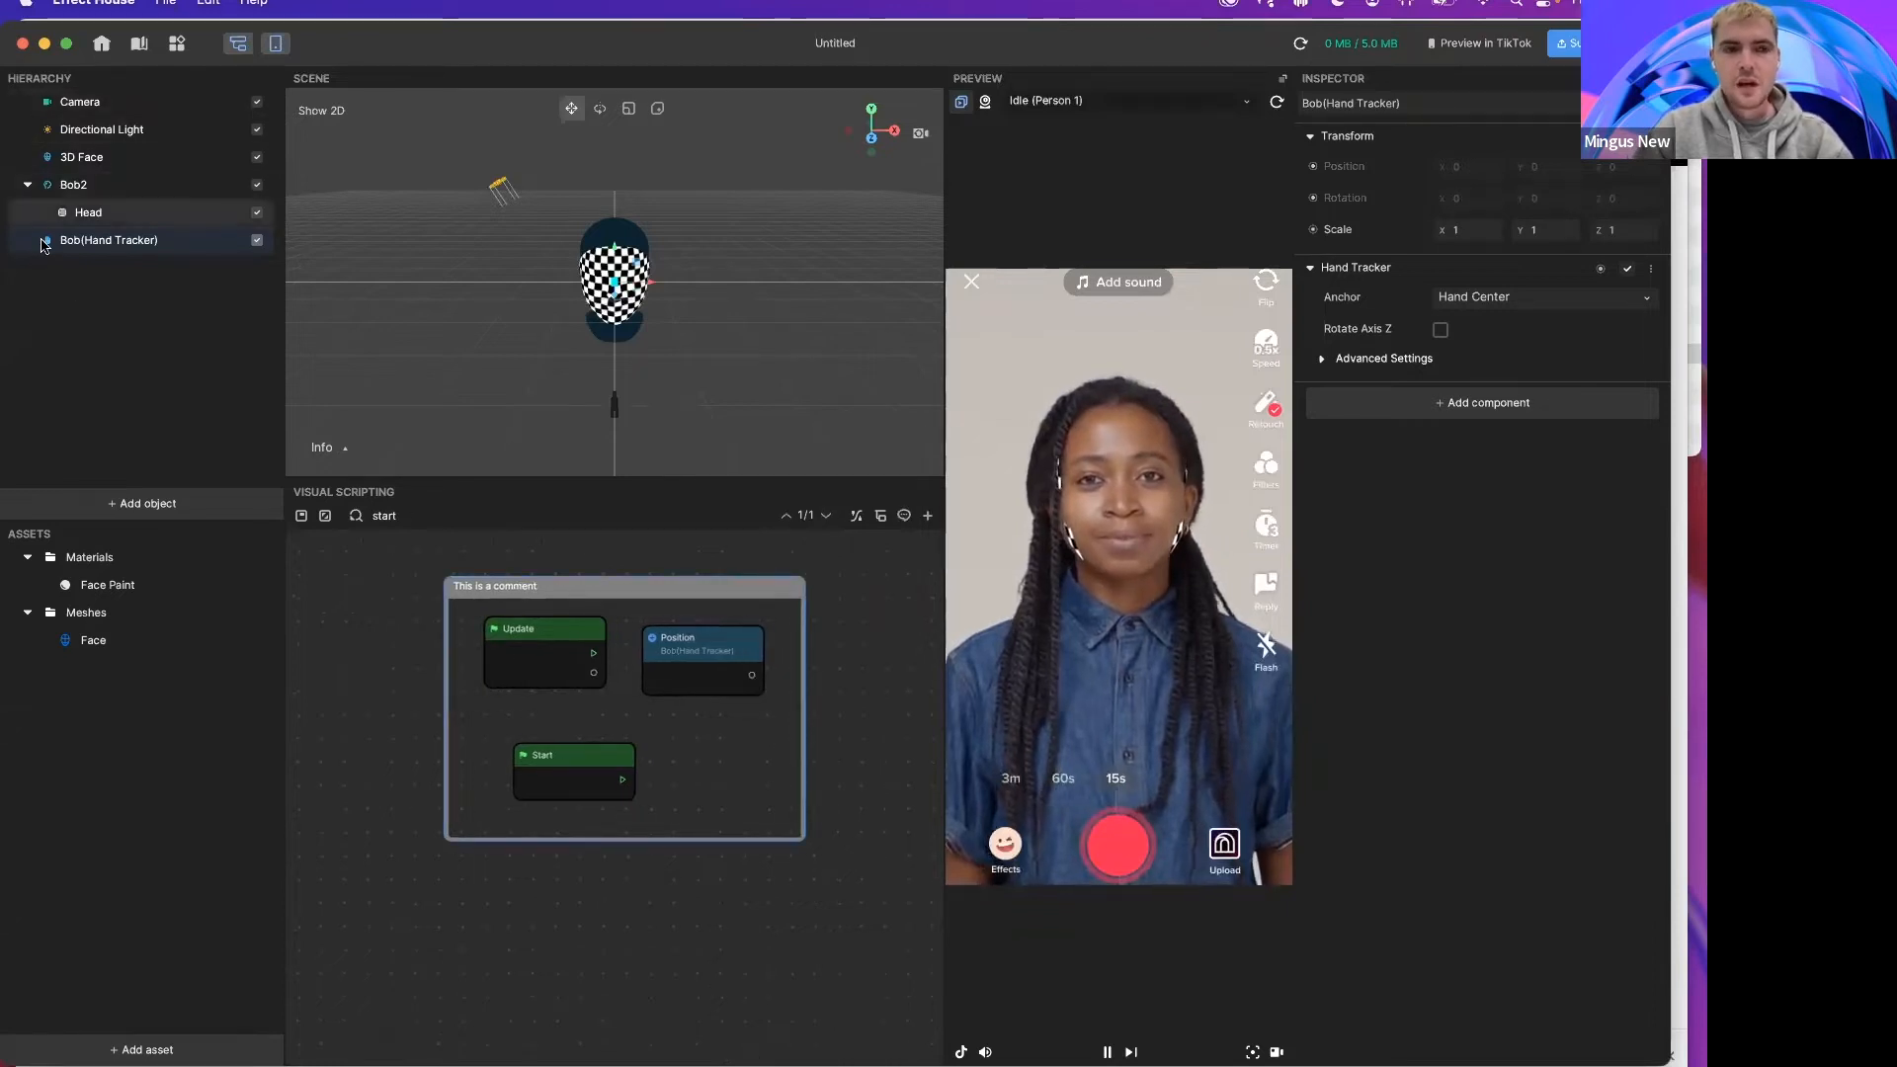
drag(284, 260, 325, 267)
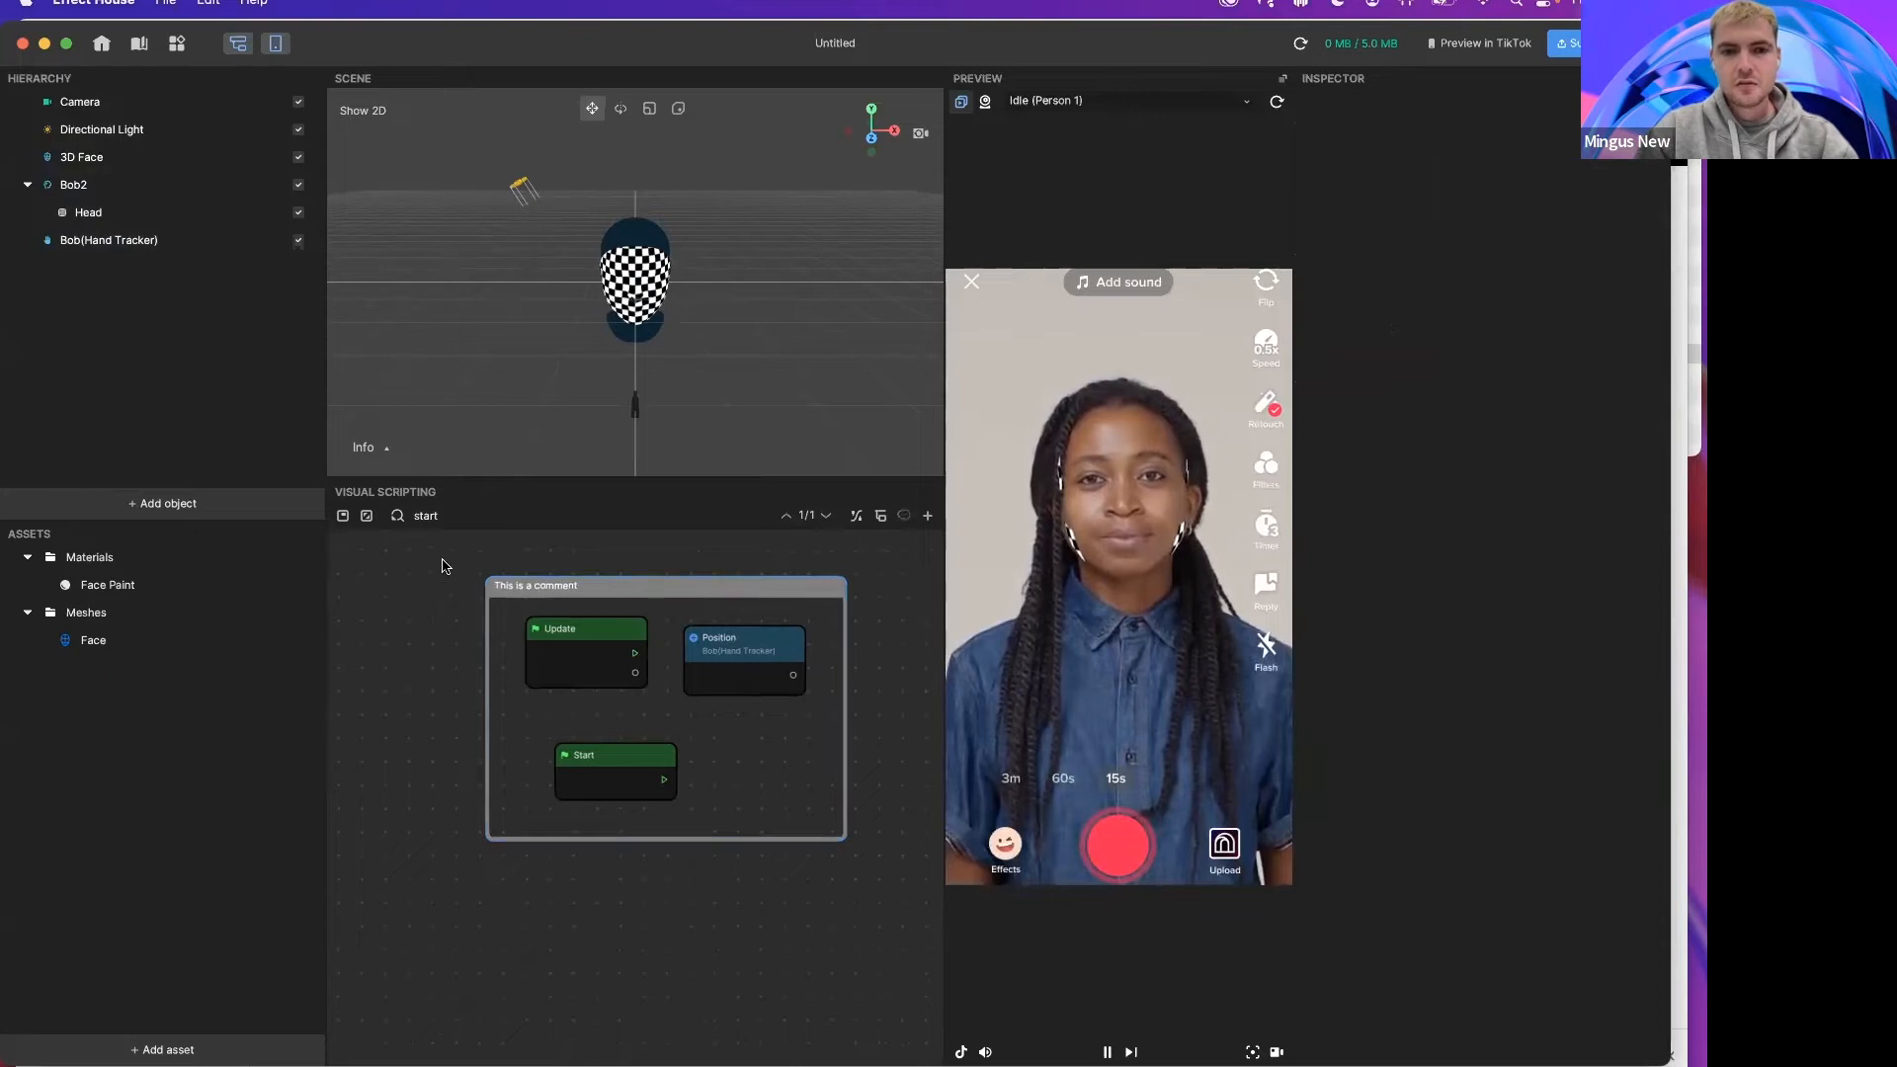
Step: Select and delete the comment and all nodes in the graph
drag(449, 563, 868, 855)
key(Delete)
Step: Add a Pet Face Info node to the graph and move it up and to the left
right_click(509, 682)
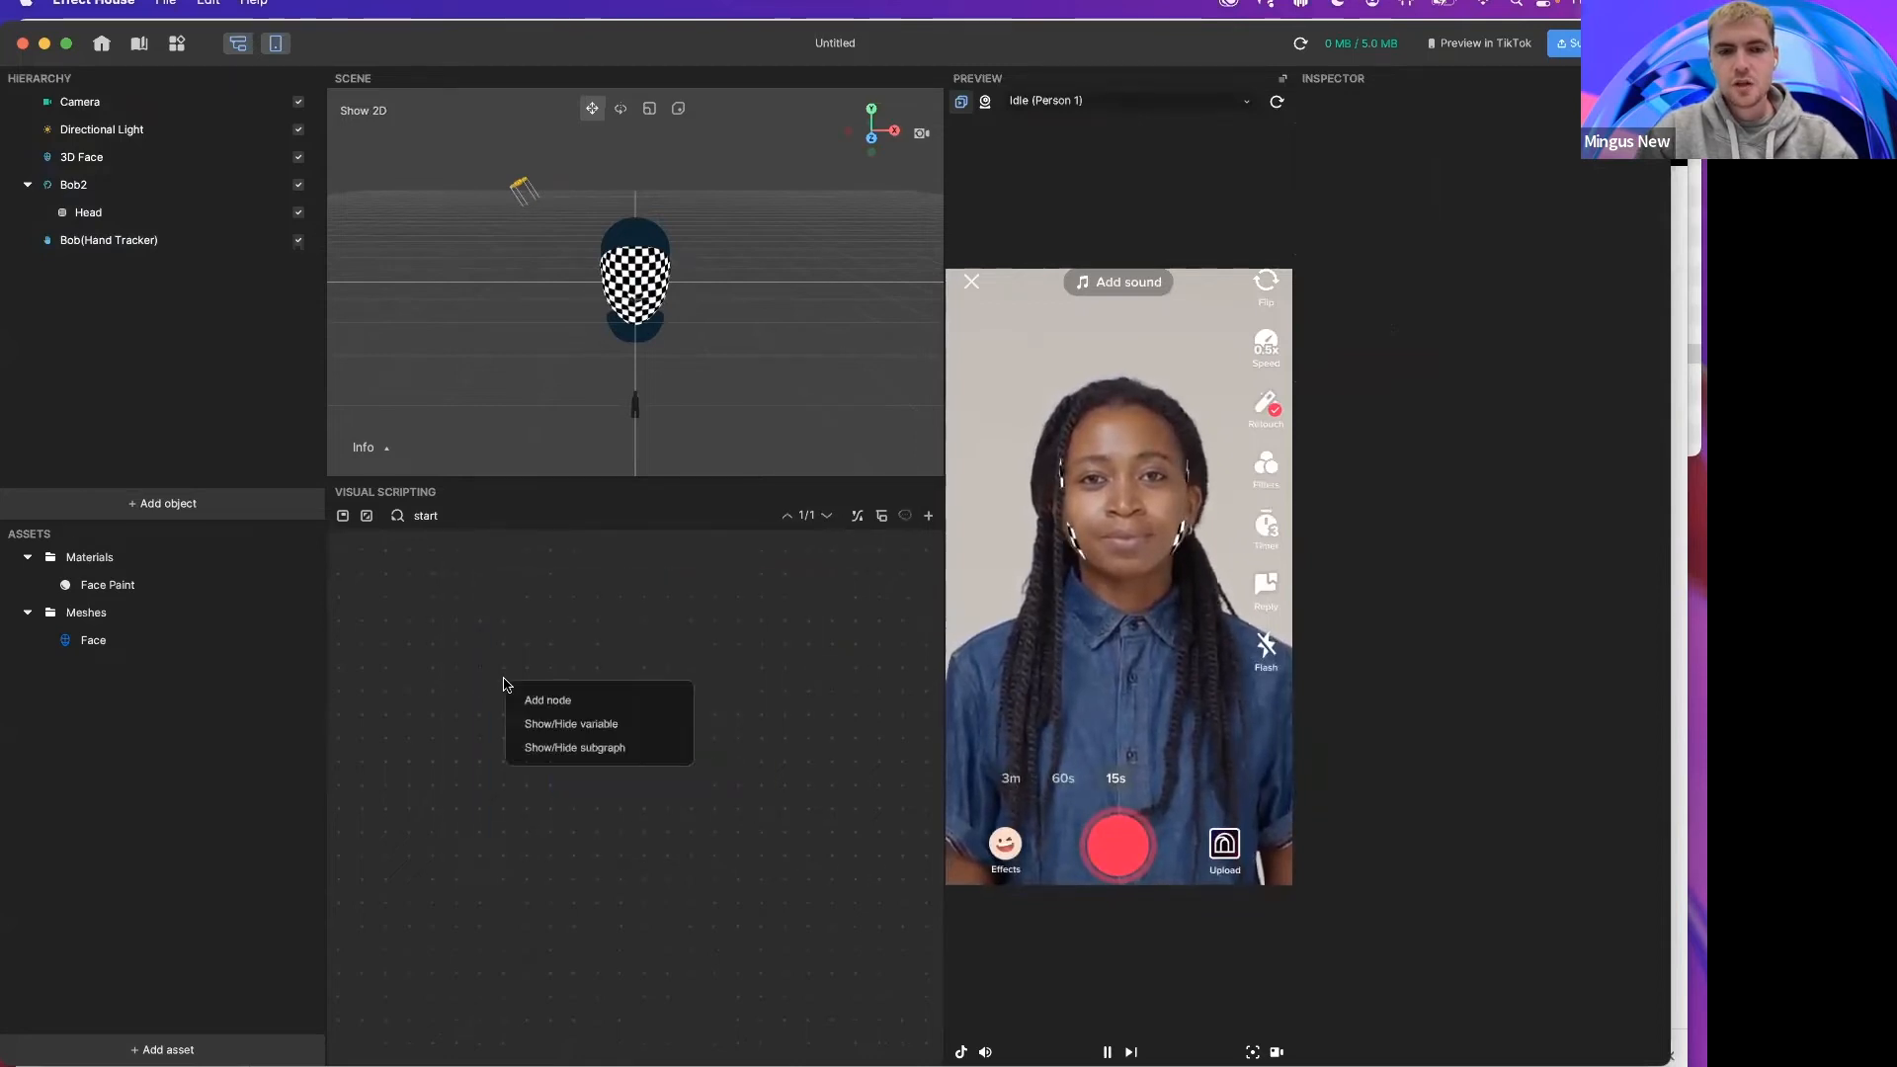
click(549, 694)
text(pet face)
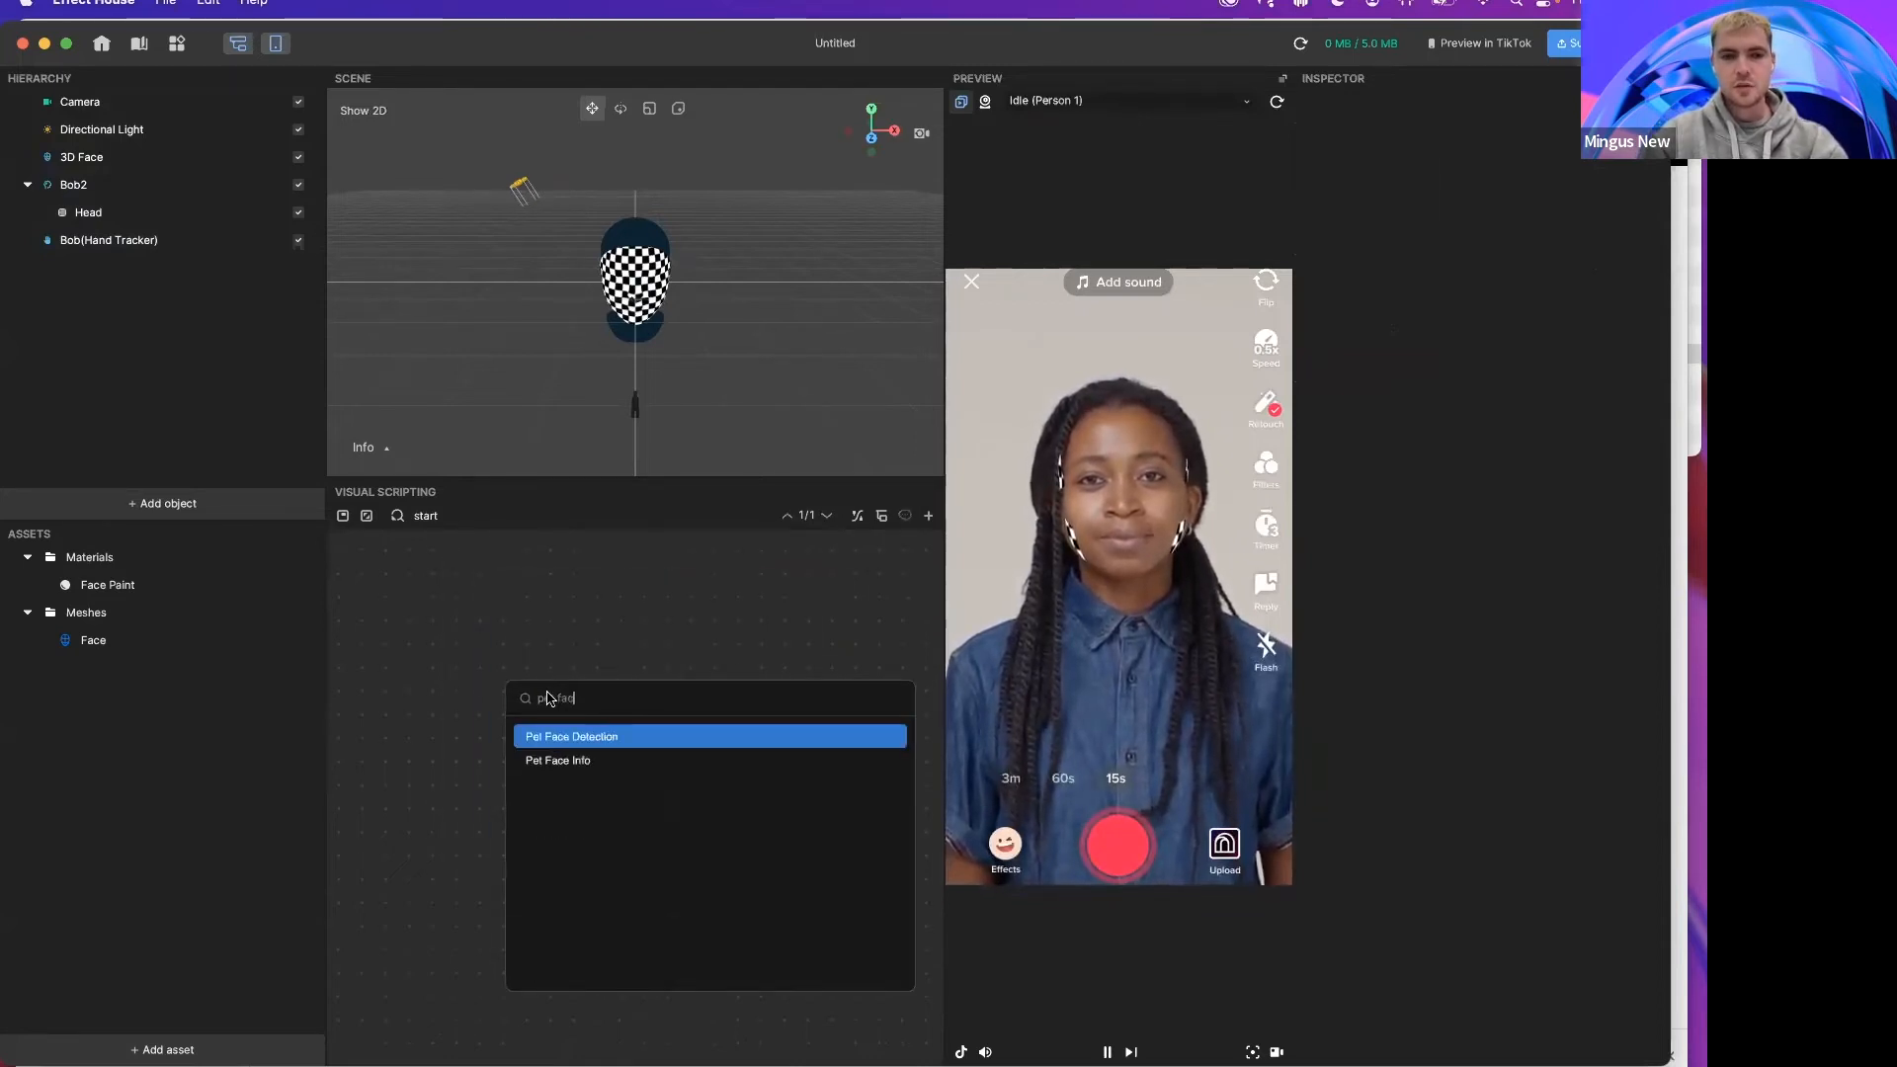
key(Down)
key(Return)
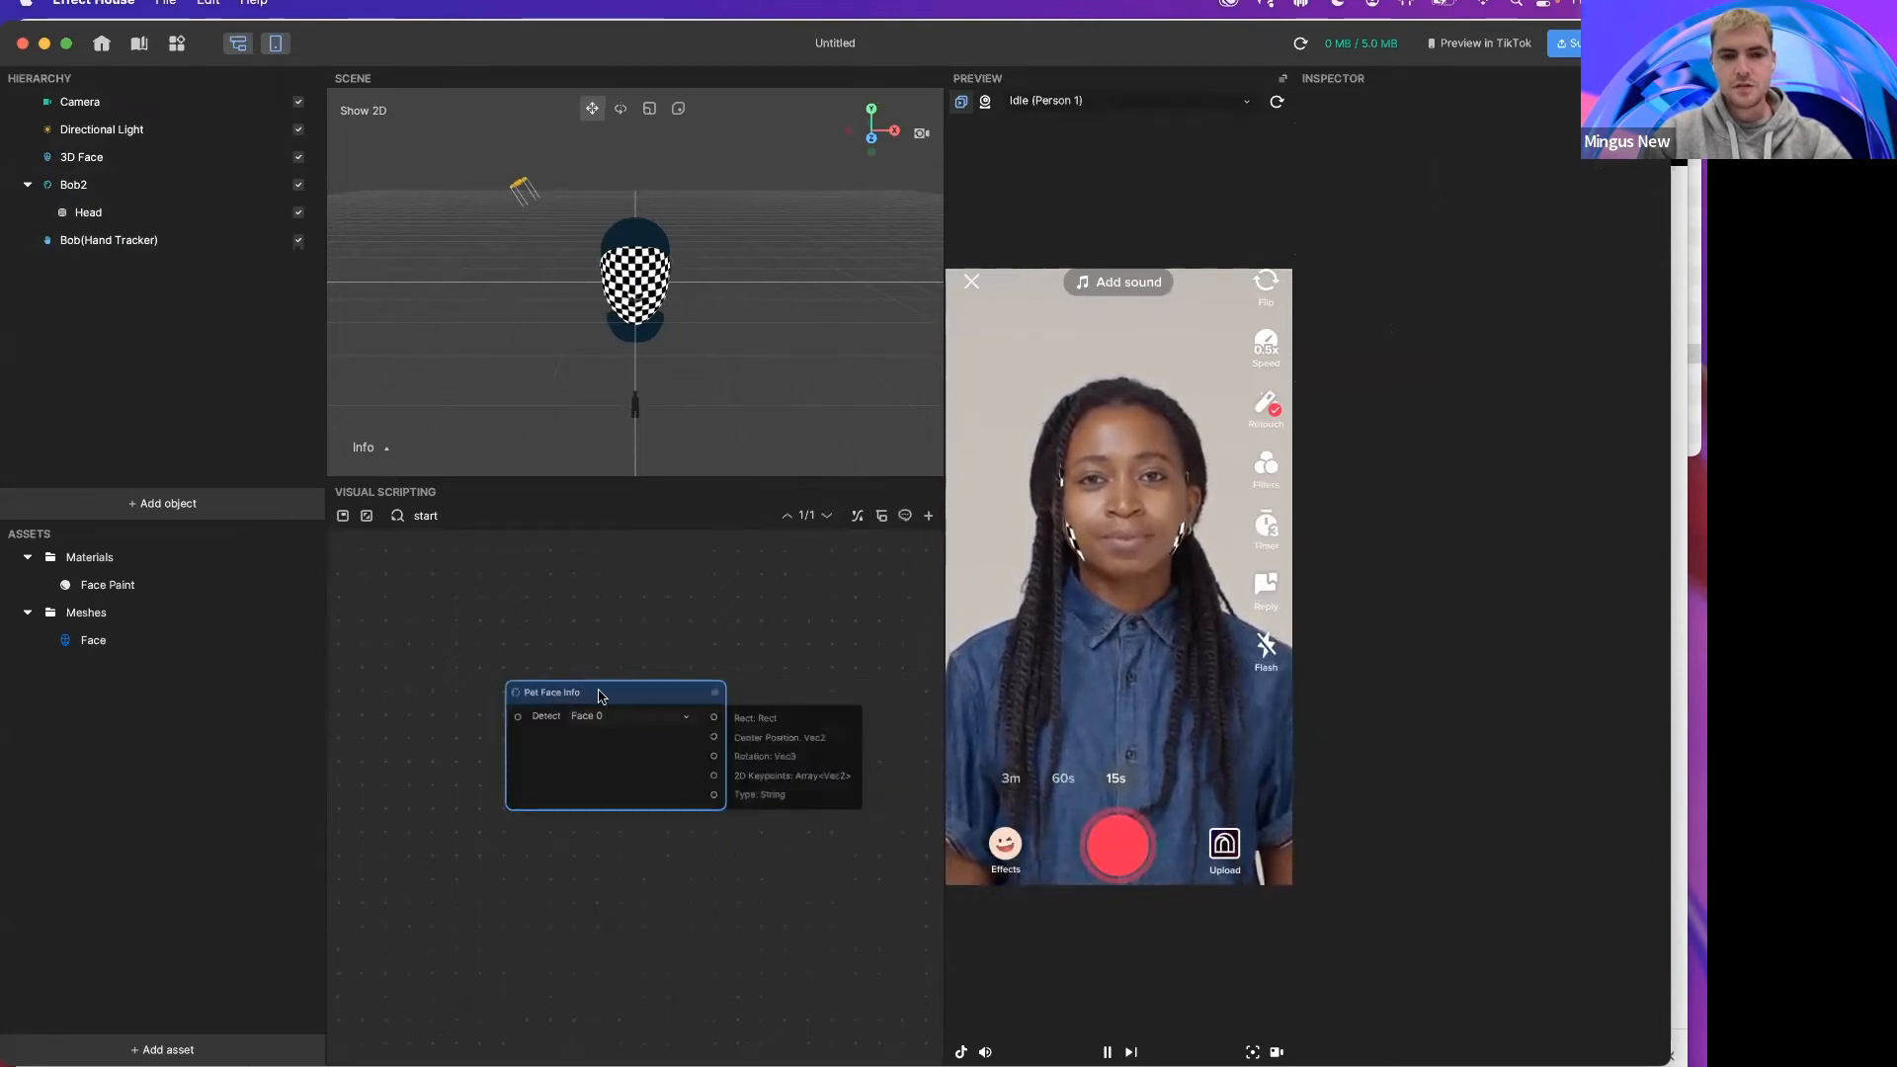
drag(606, 690, 524, 613)
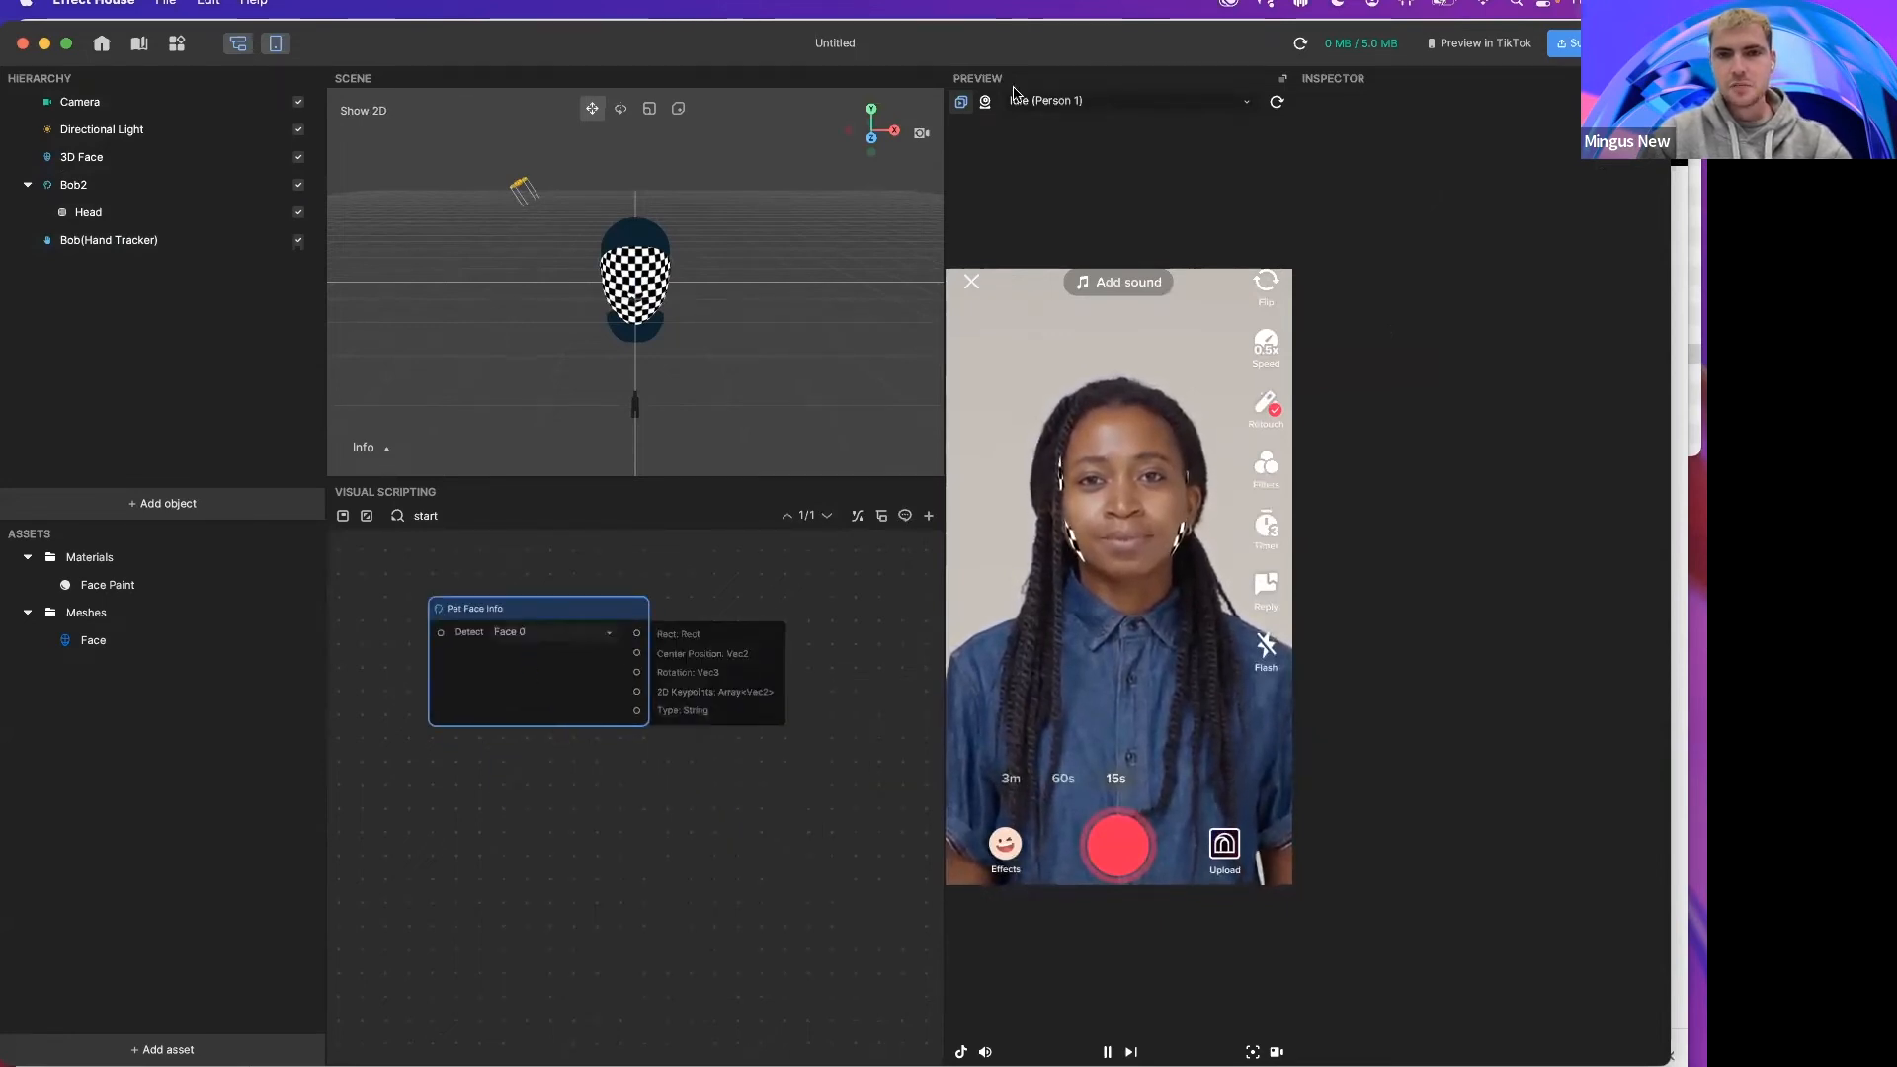
Step: Delete the Bob2 head tracker and the 3D Face object from the hierarchy
right_click(115, 198)
click(163, 317)
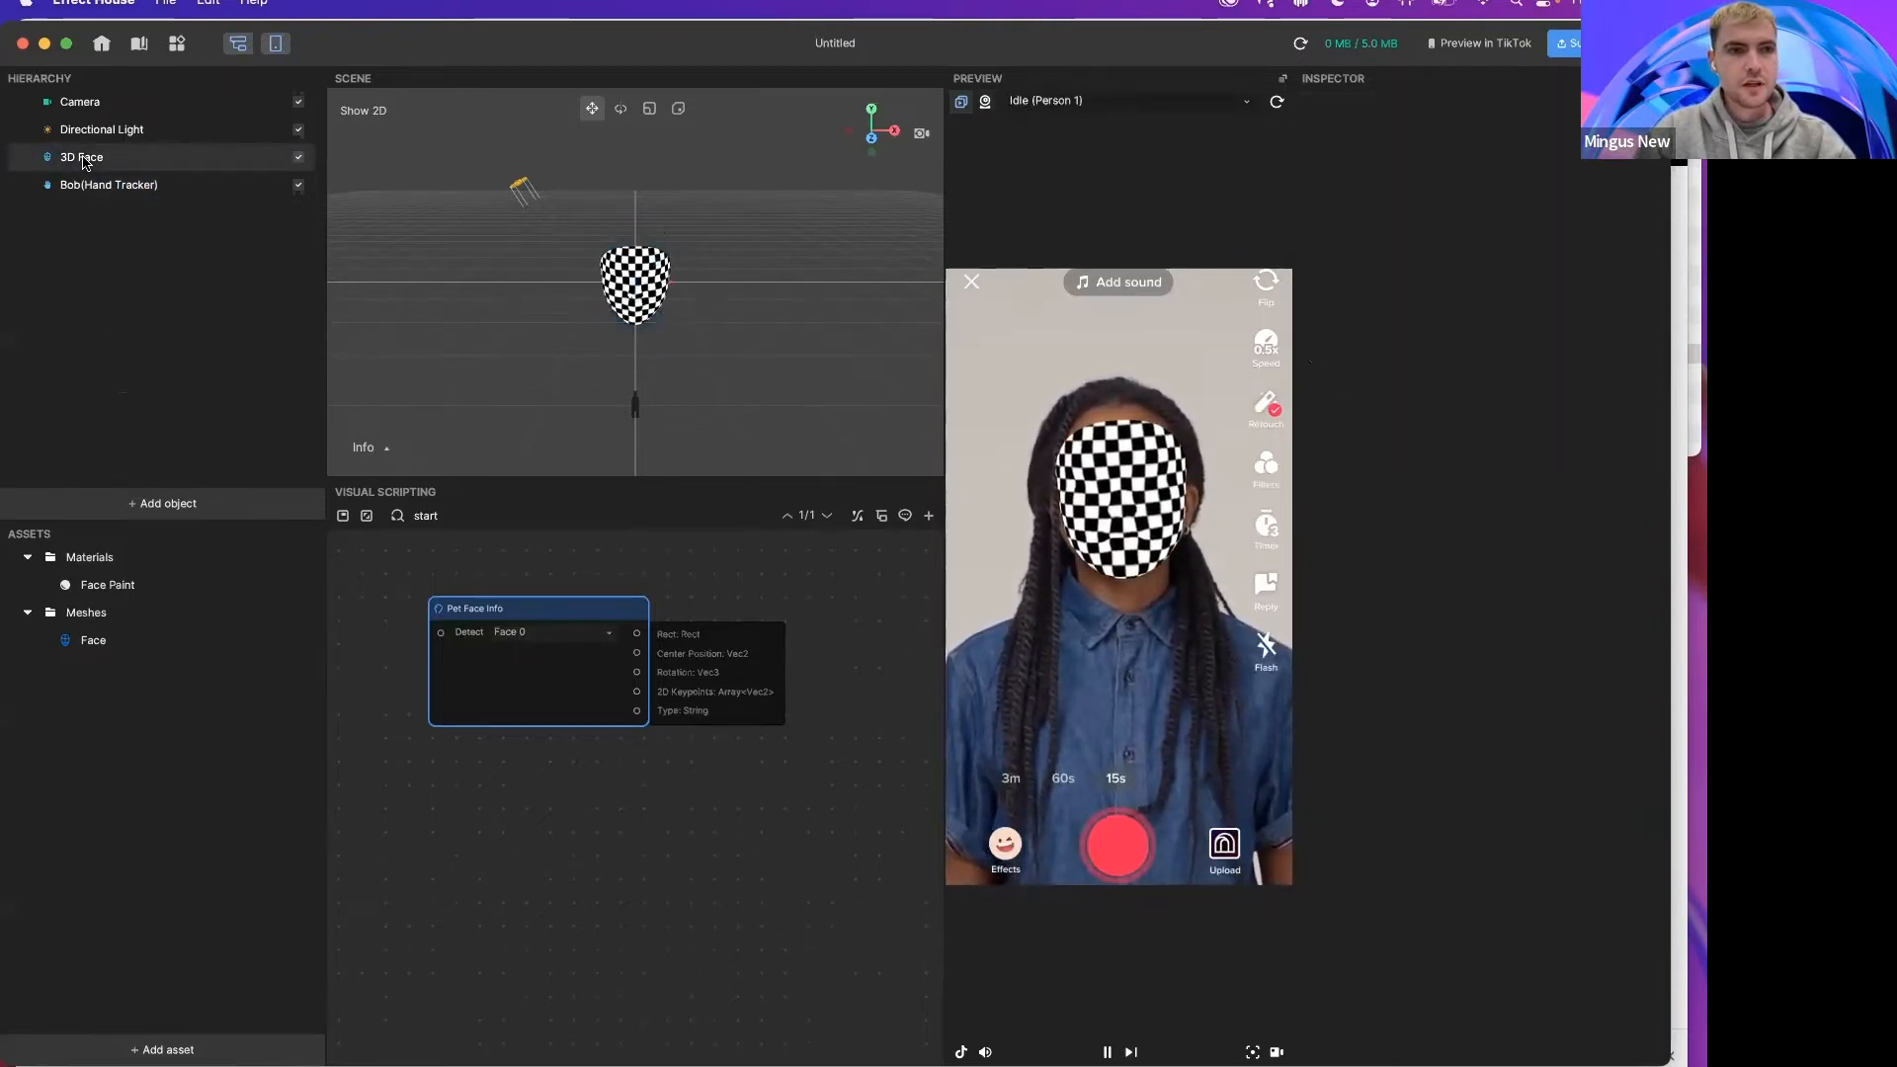
right_click(85, 163)
click(157, 285)
Step: Delete the Bob hand tracker object from the hierarchy
right_click(120, 164)
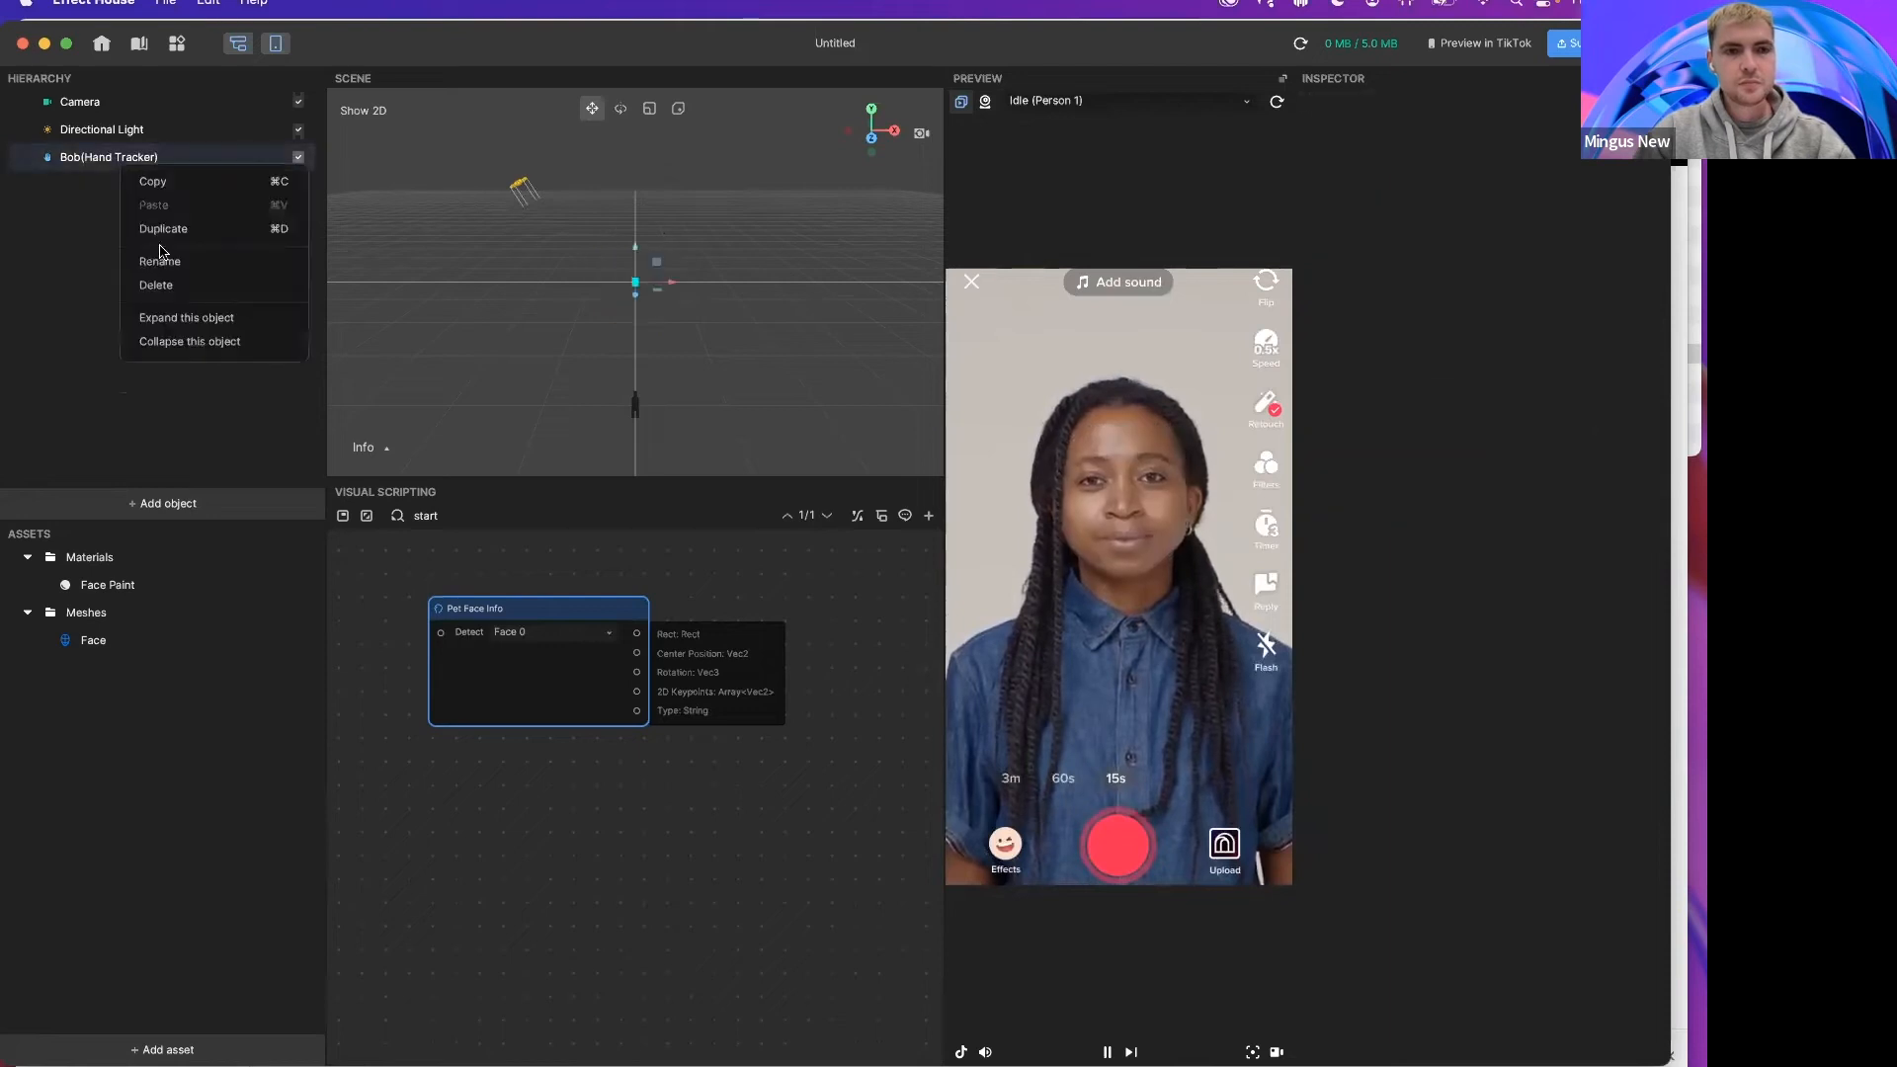
click(157, 285)
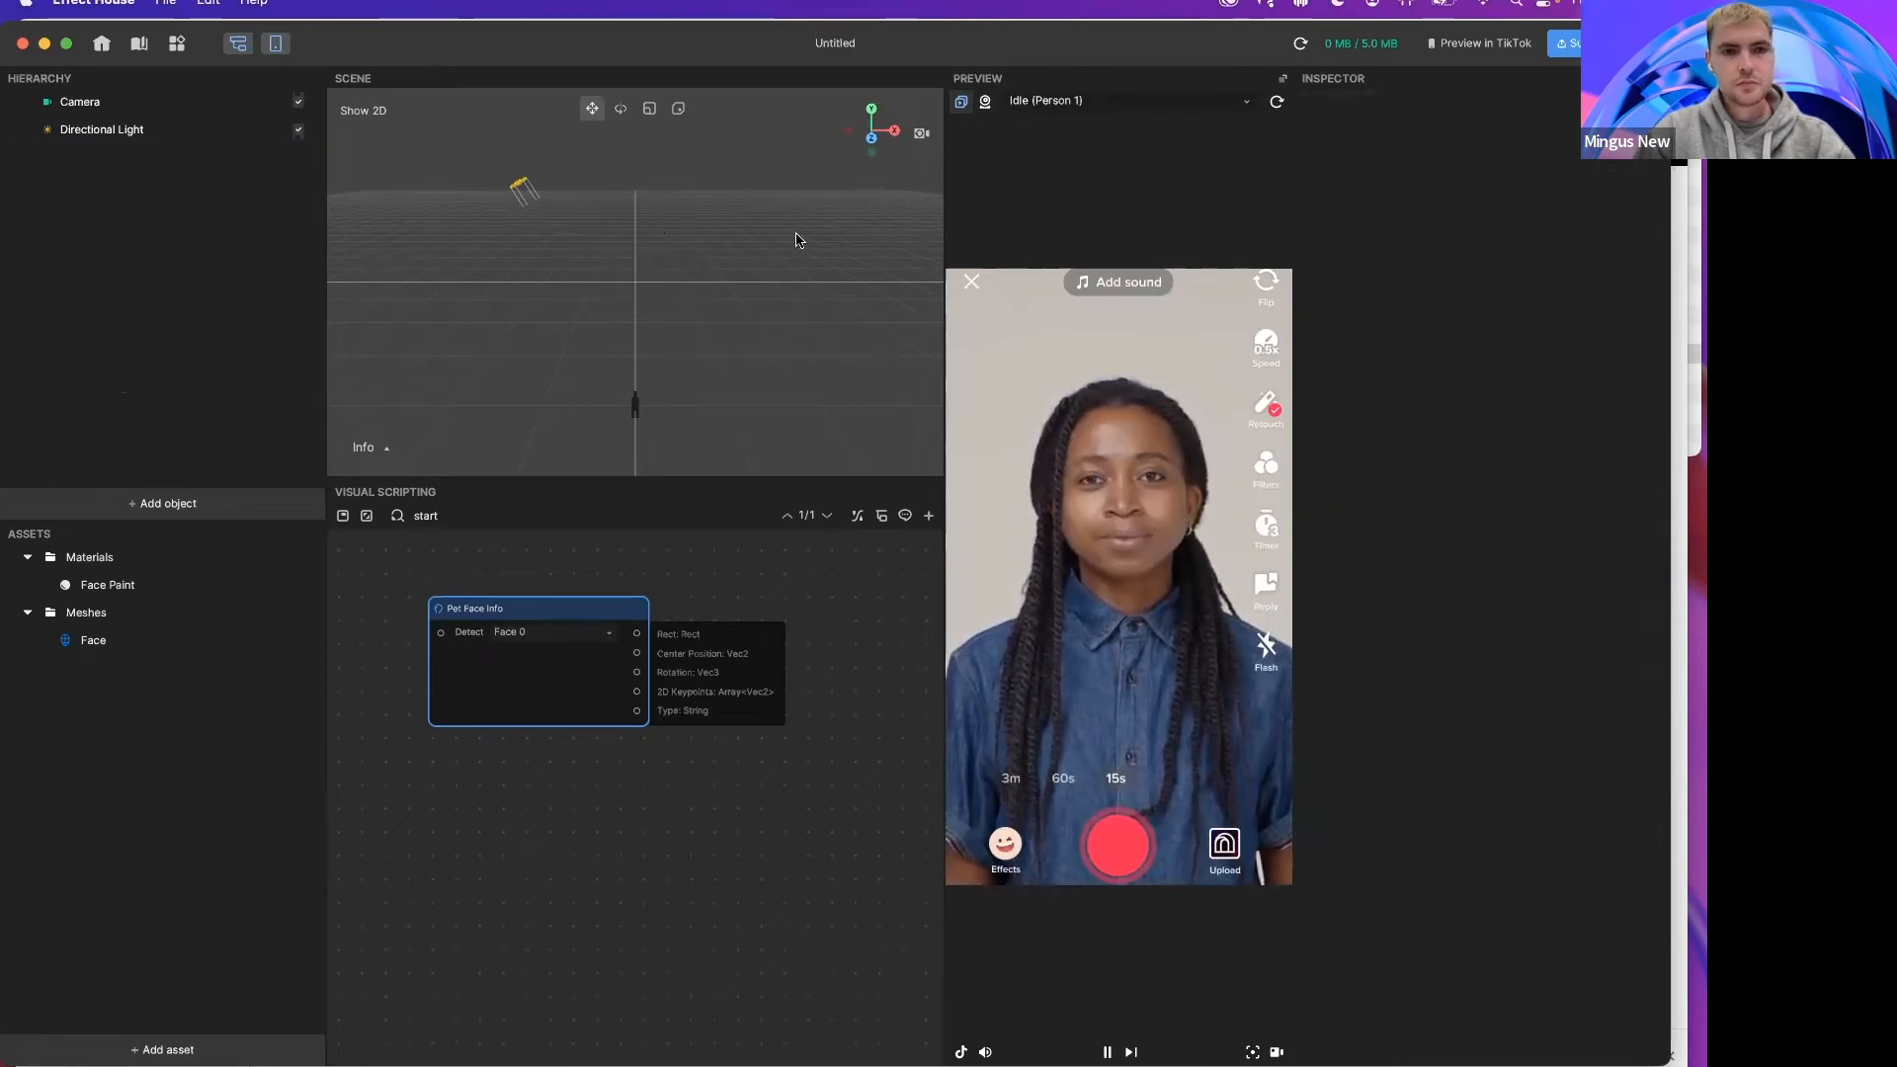
Step: Switch the preview video to the Cat sample from the Pet category and nudge the Pet Face Info node down
click(1043, 103)
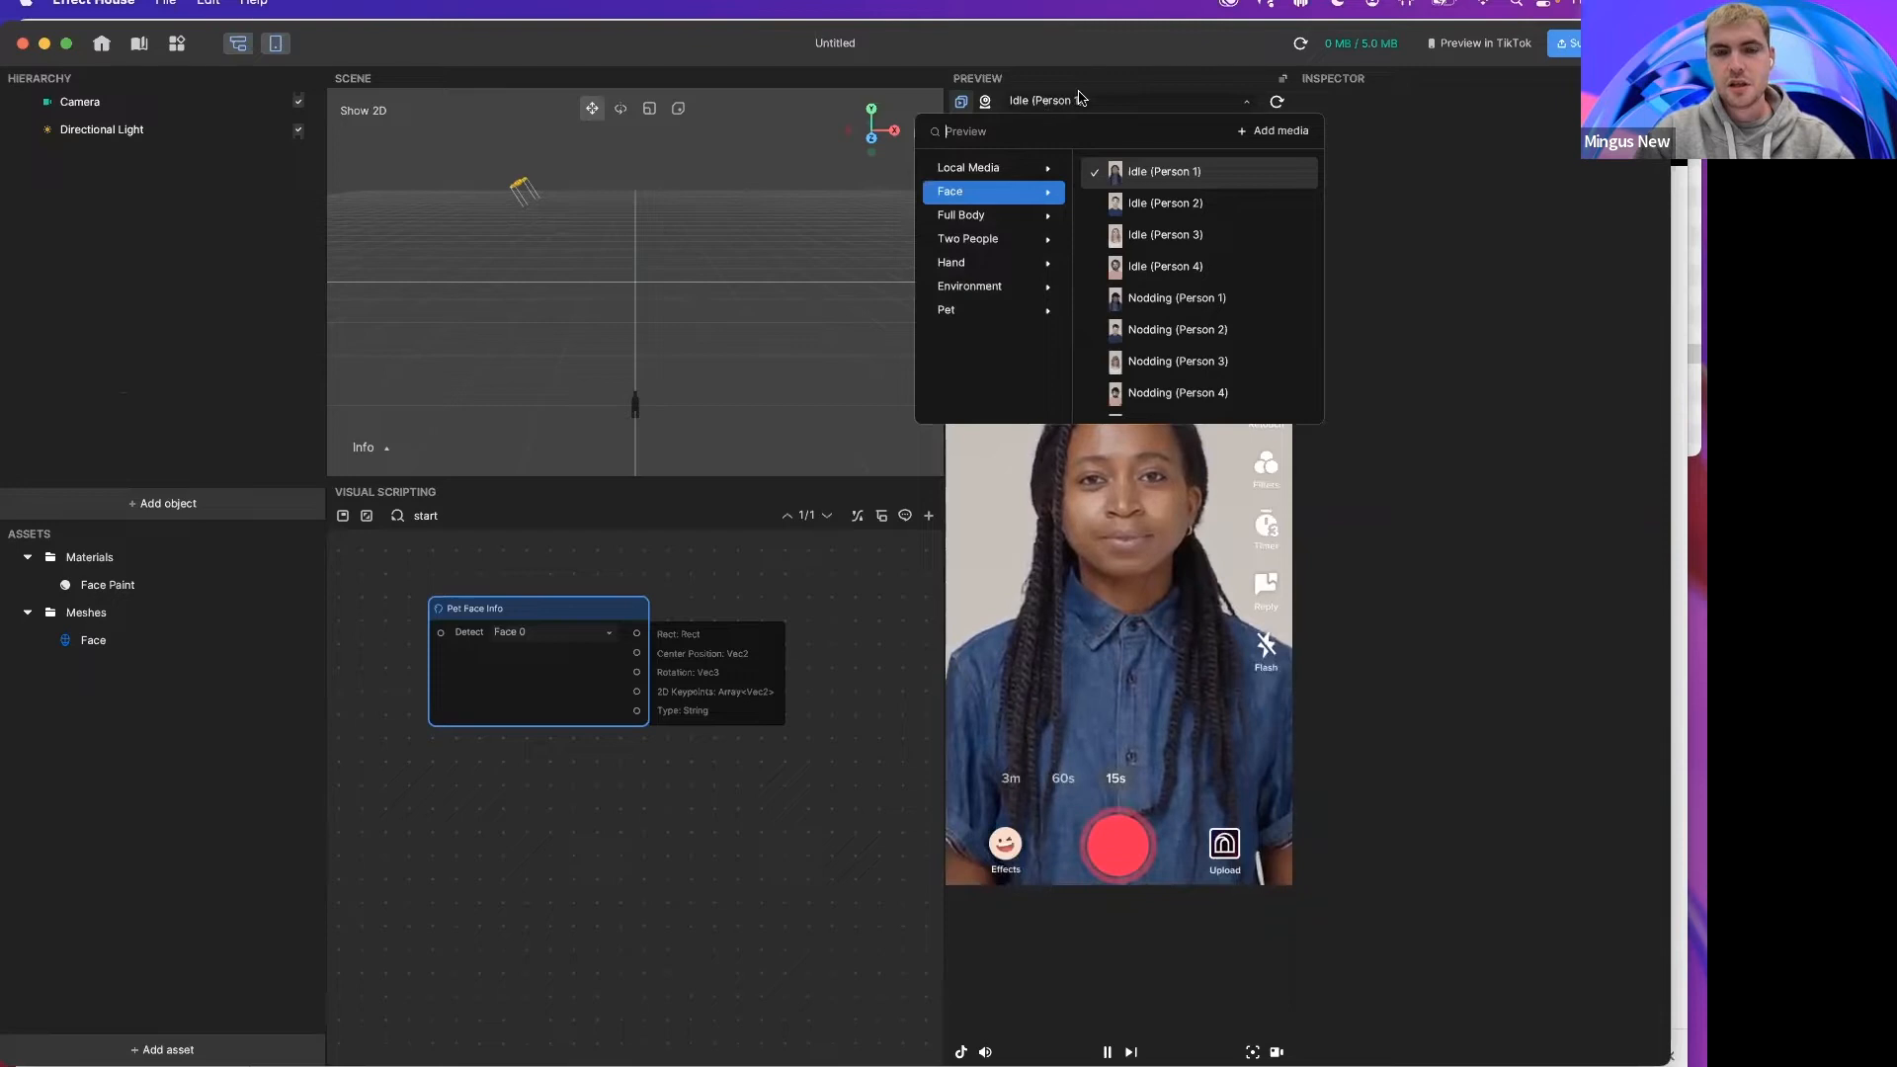
click(963, 309)
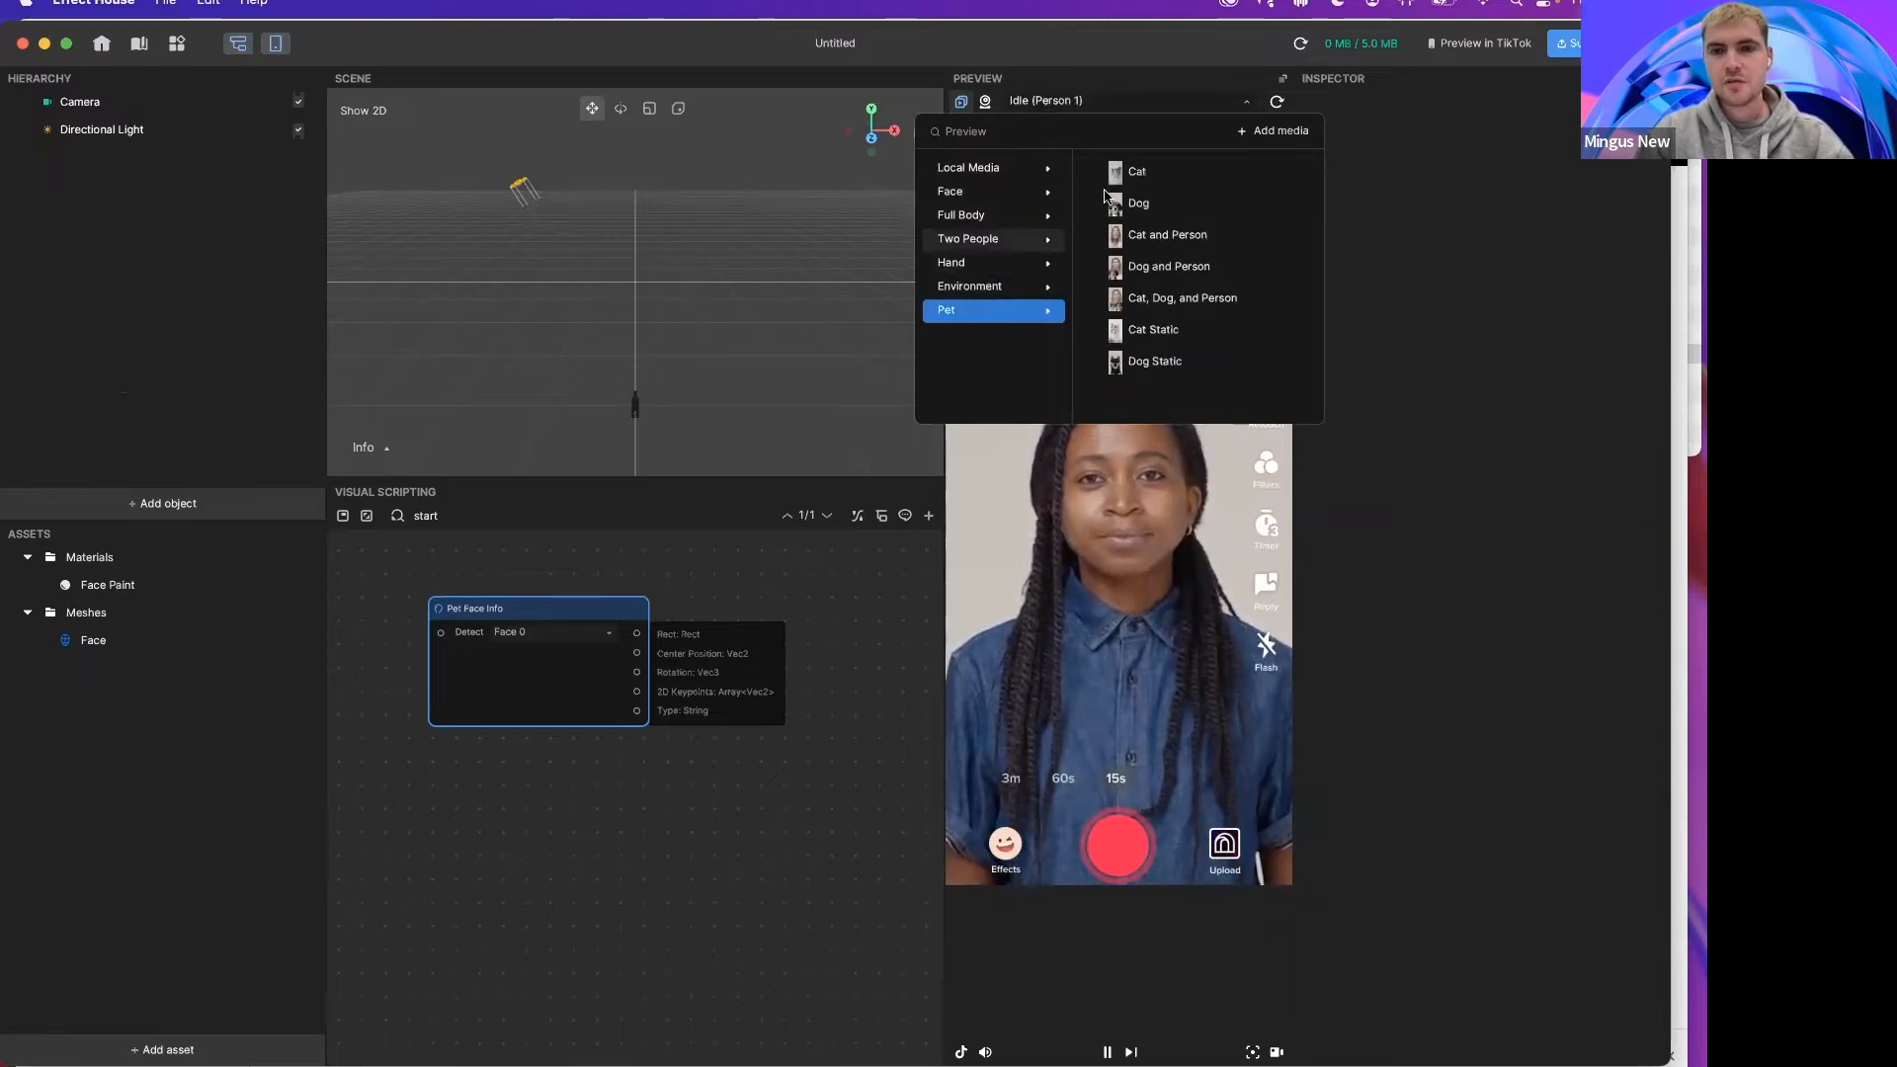
click(1136, 175)
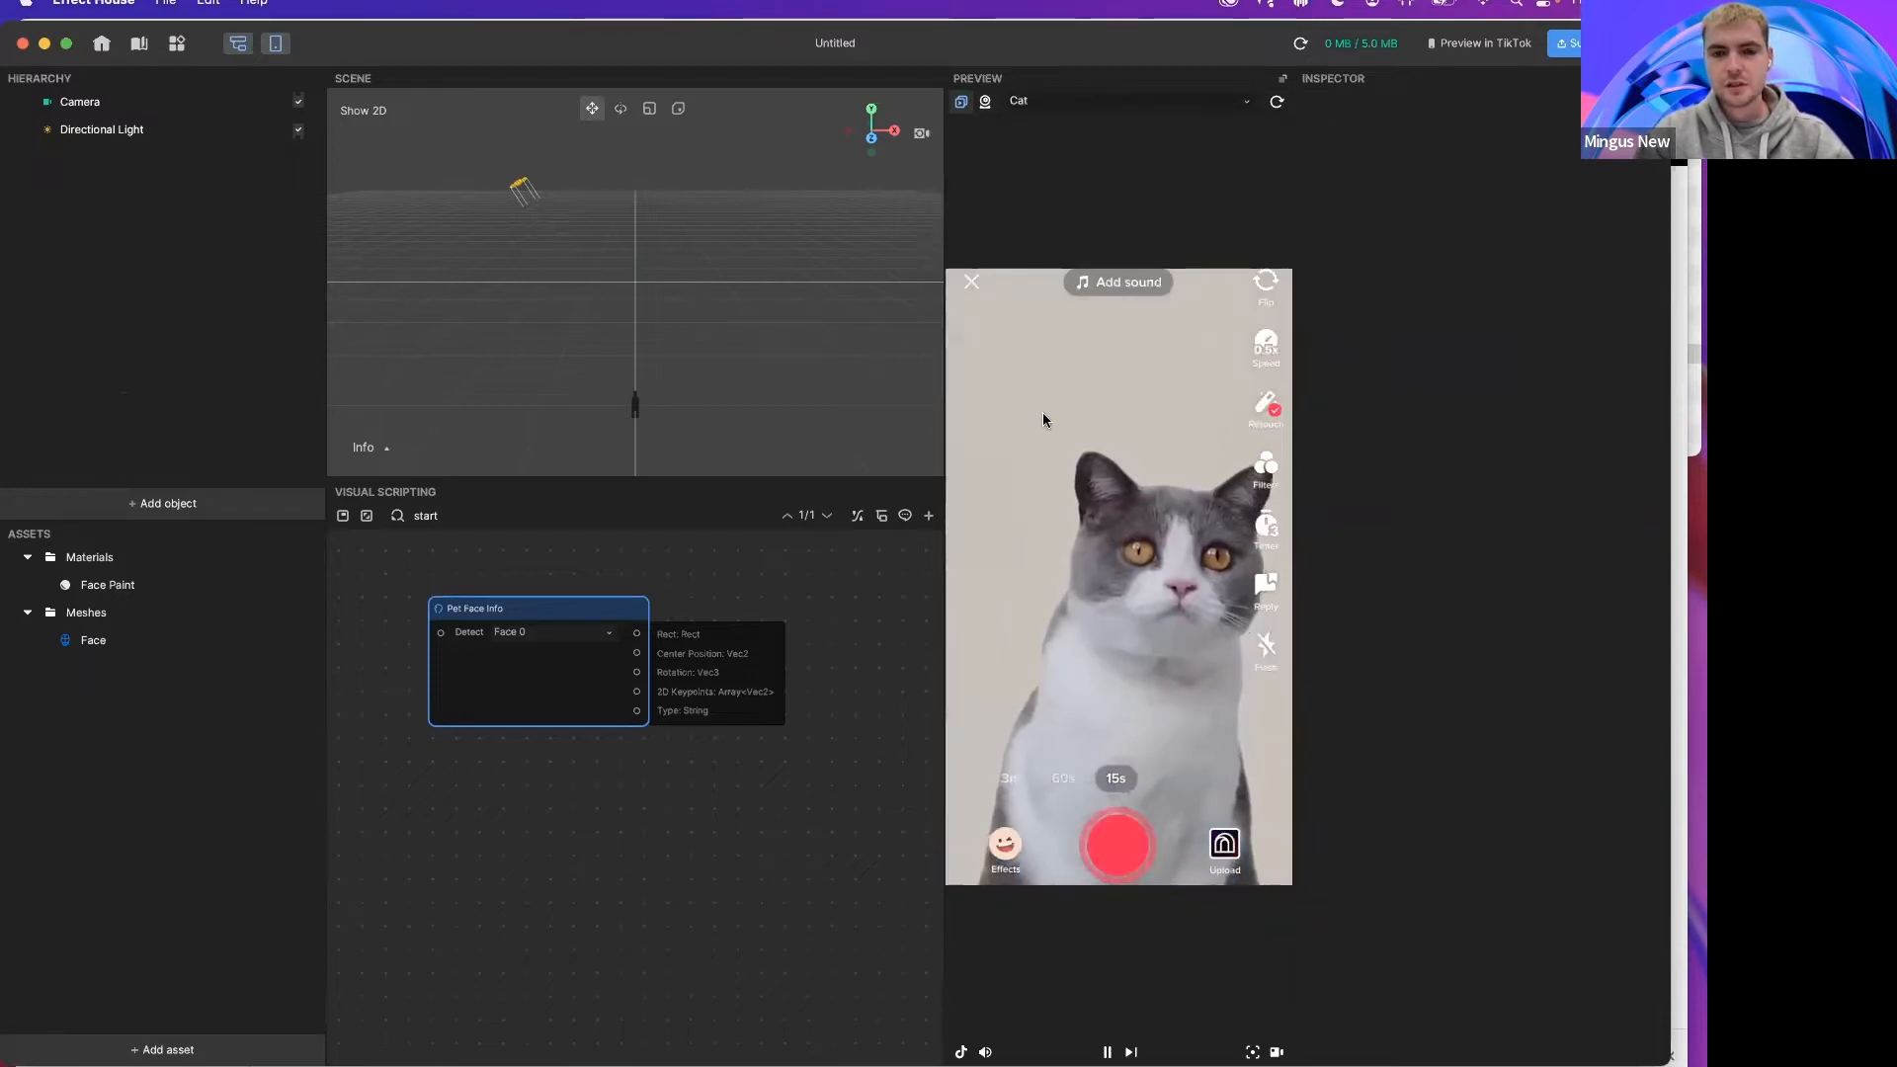
drag(564, 709, 541, 744)
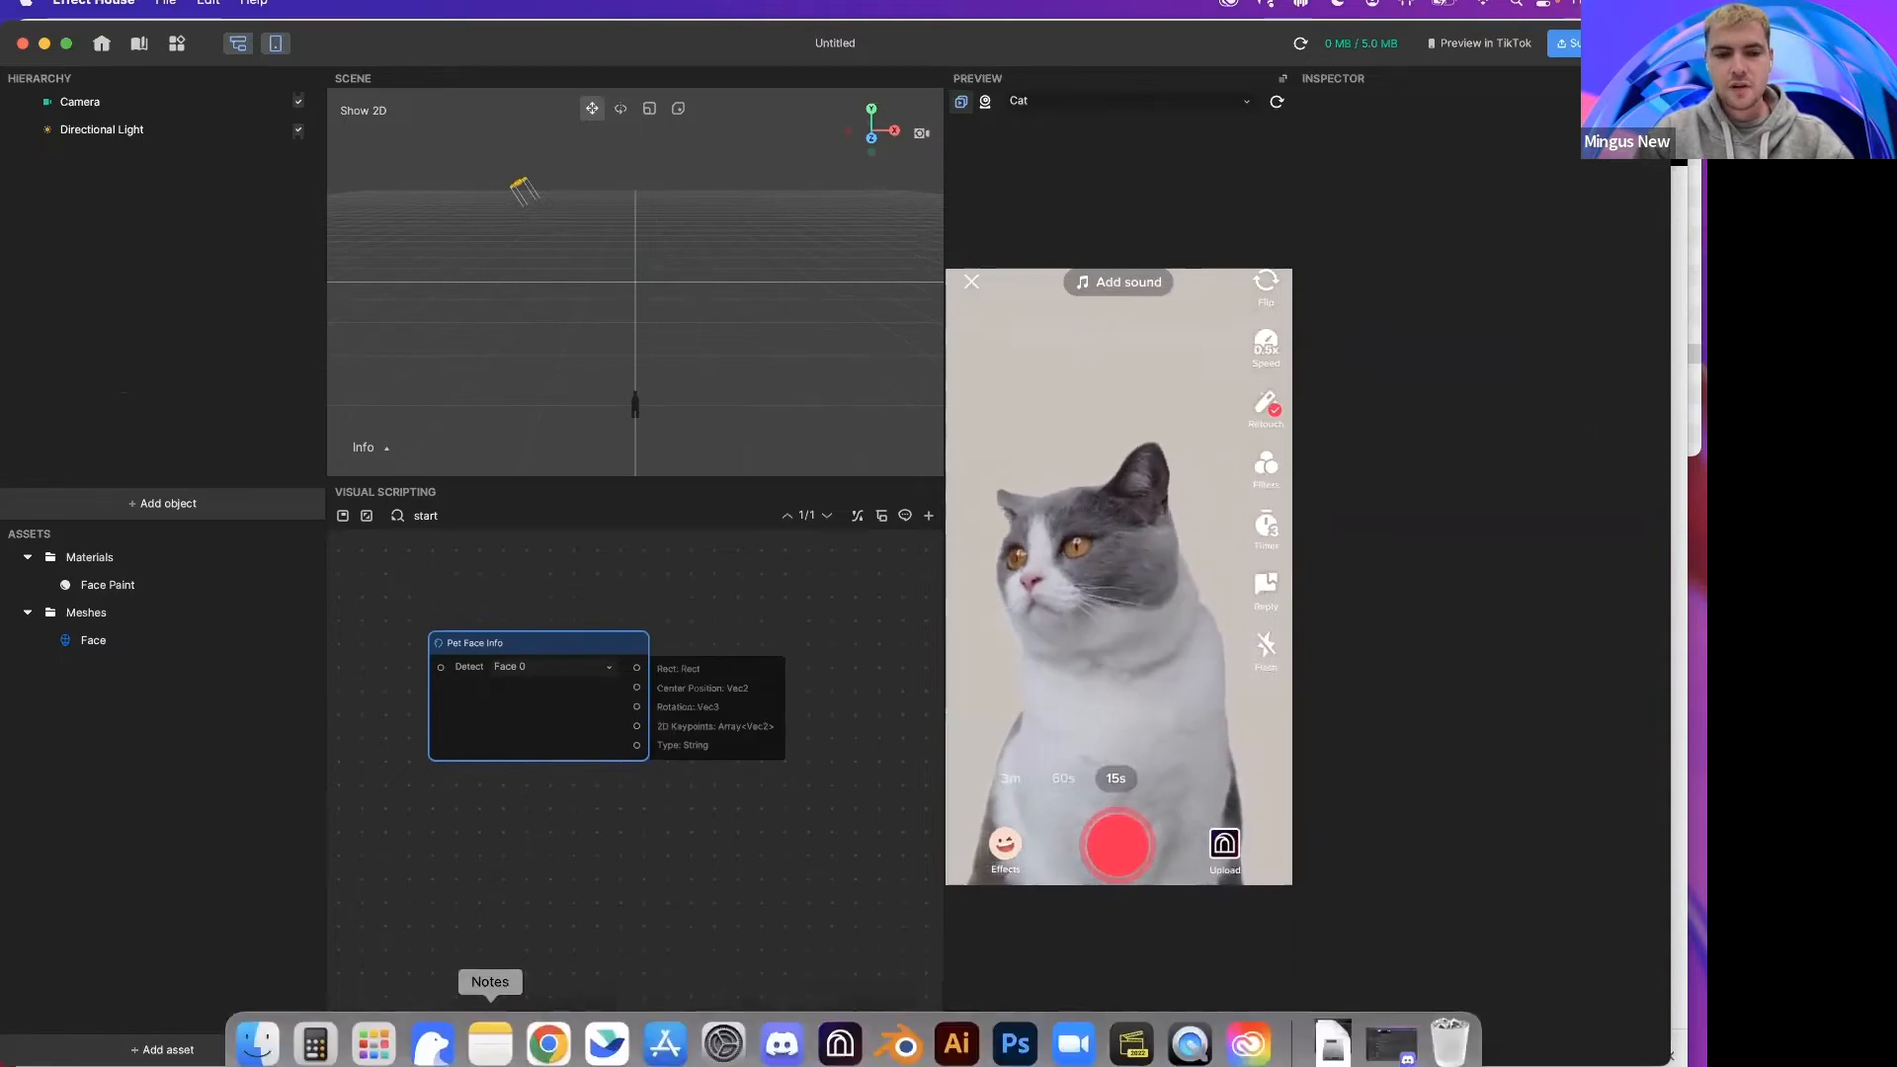
Step: Switch to the browser, examine the v1.6.0 release notes' pet face keypoint diagram, and return to Effect House
click(543, 1045)
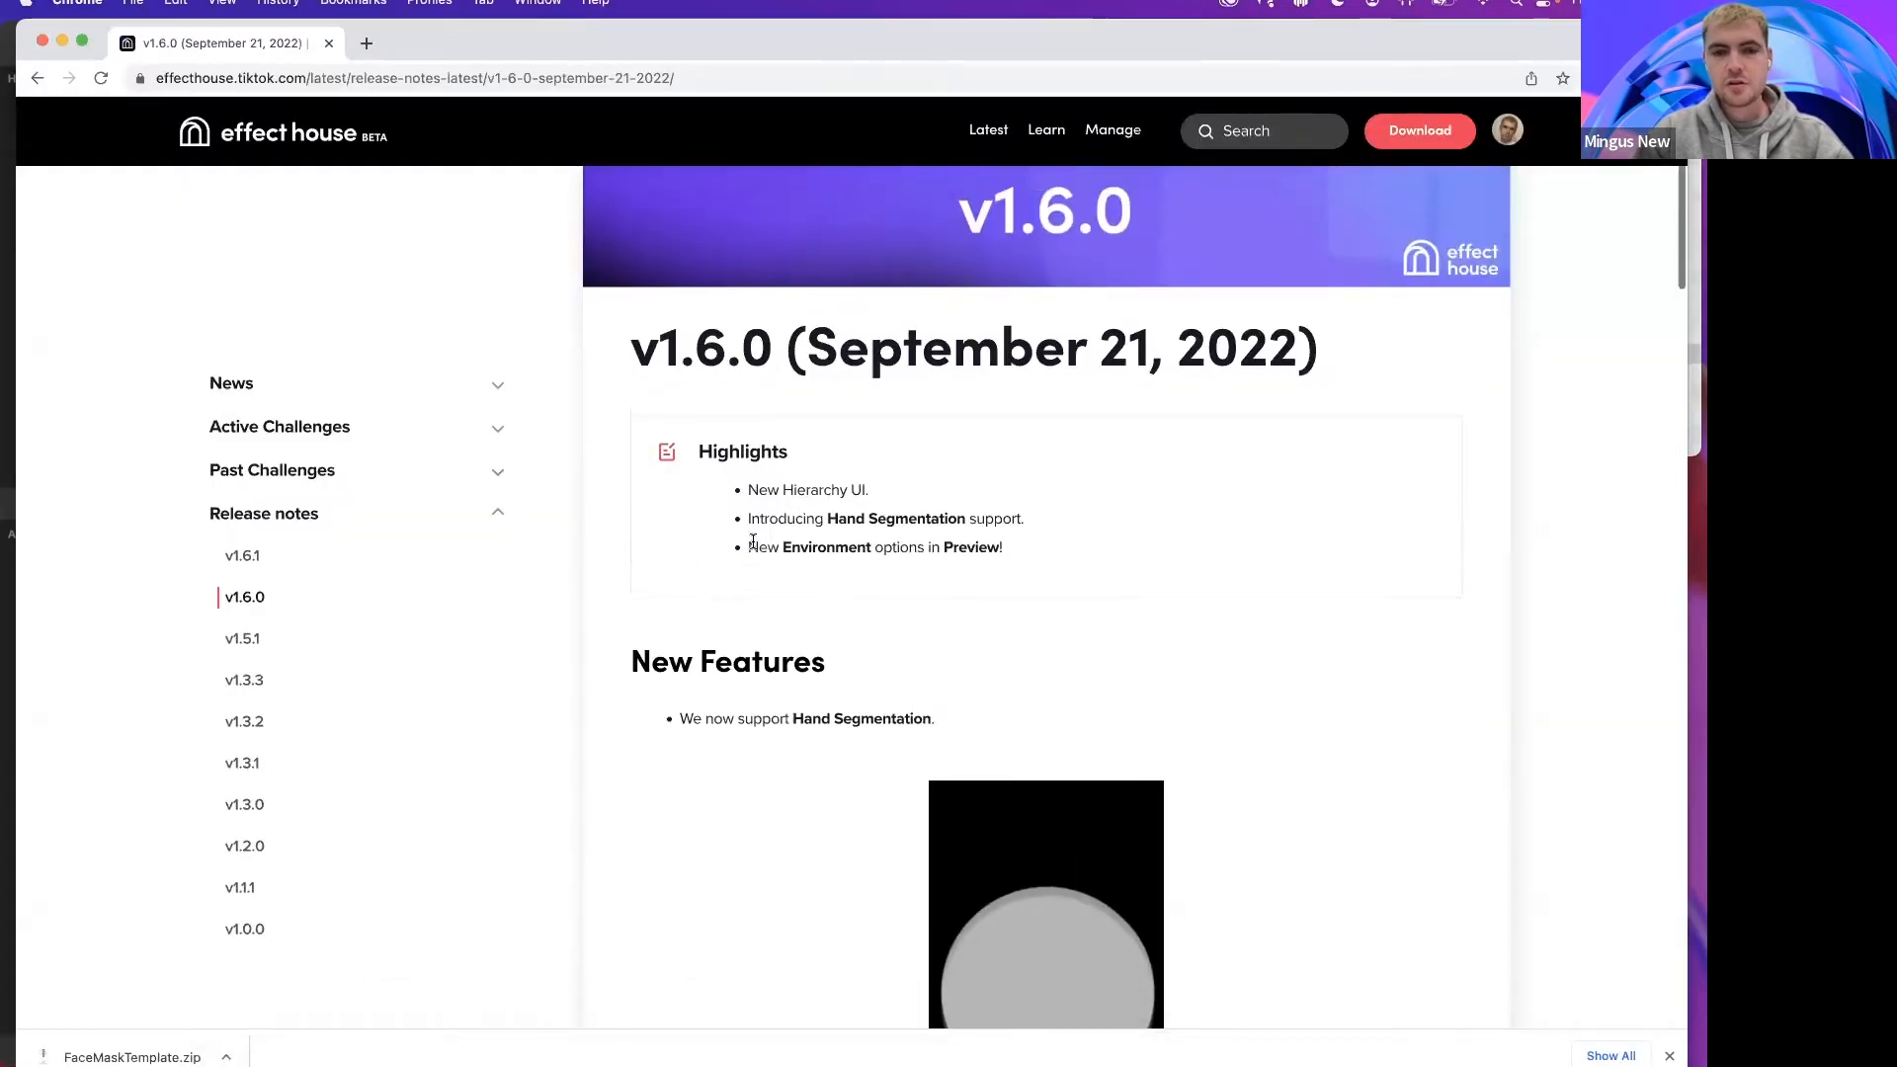
scroll(755, 516, down, 5)
scroll(755, 516, down, 12)
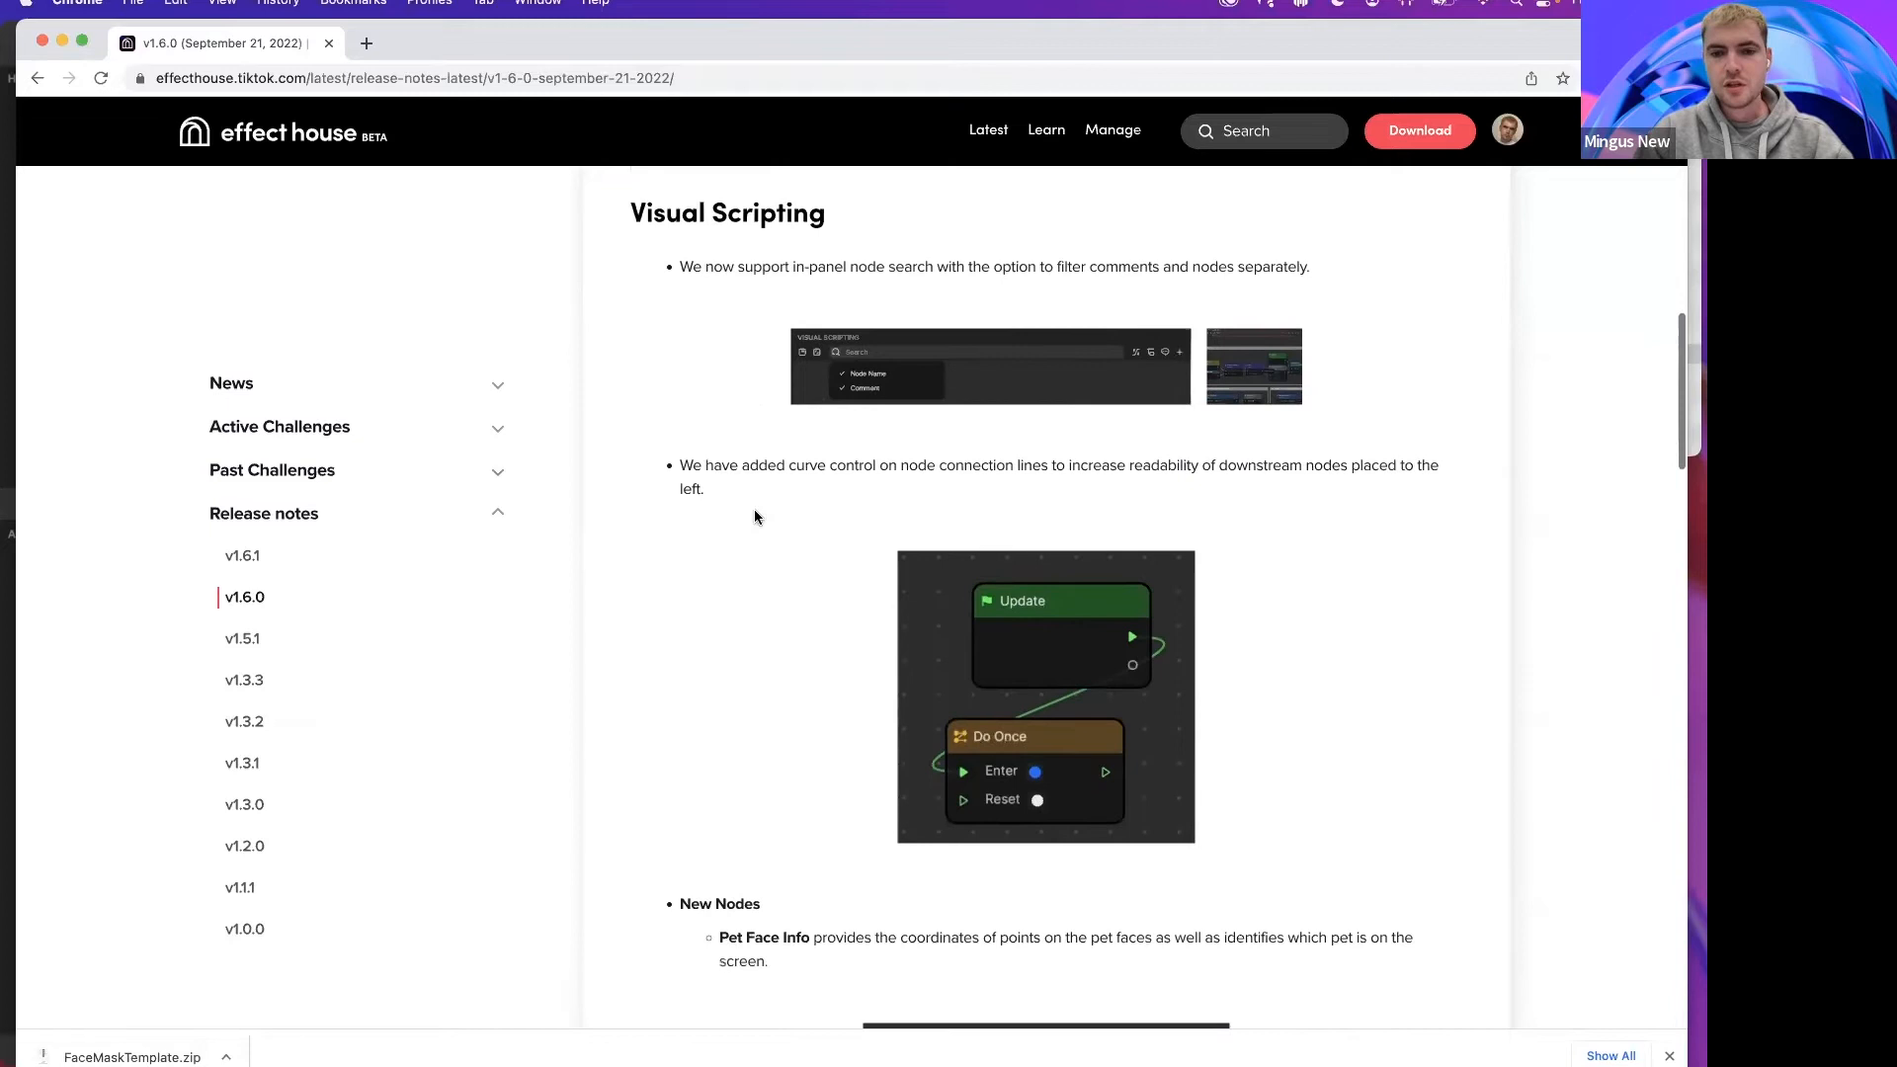
scroll(755, 516, down, 4)
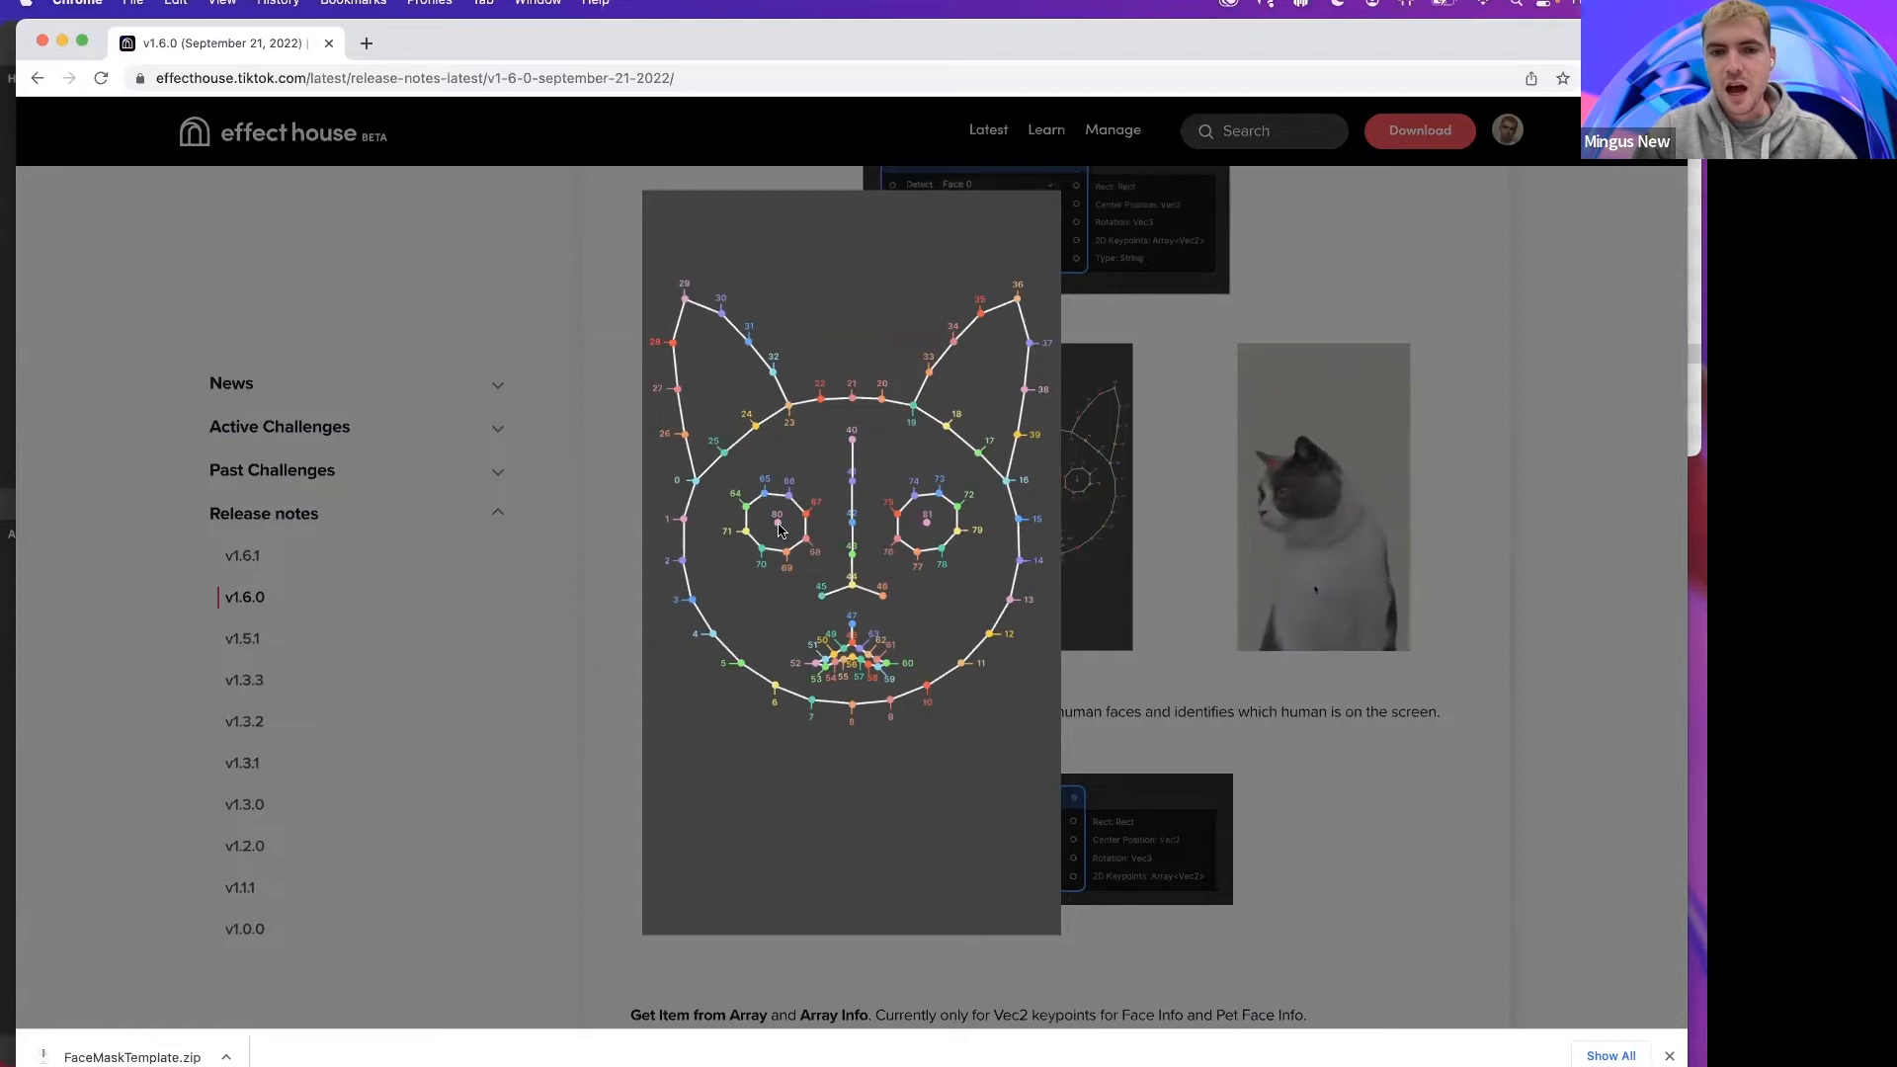
click(1160, 640)
click(770, 415)
click(1178, 660)
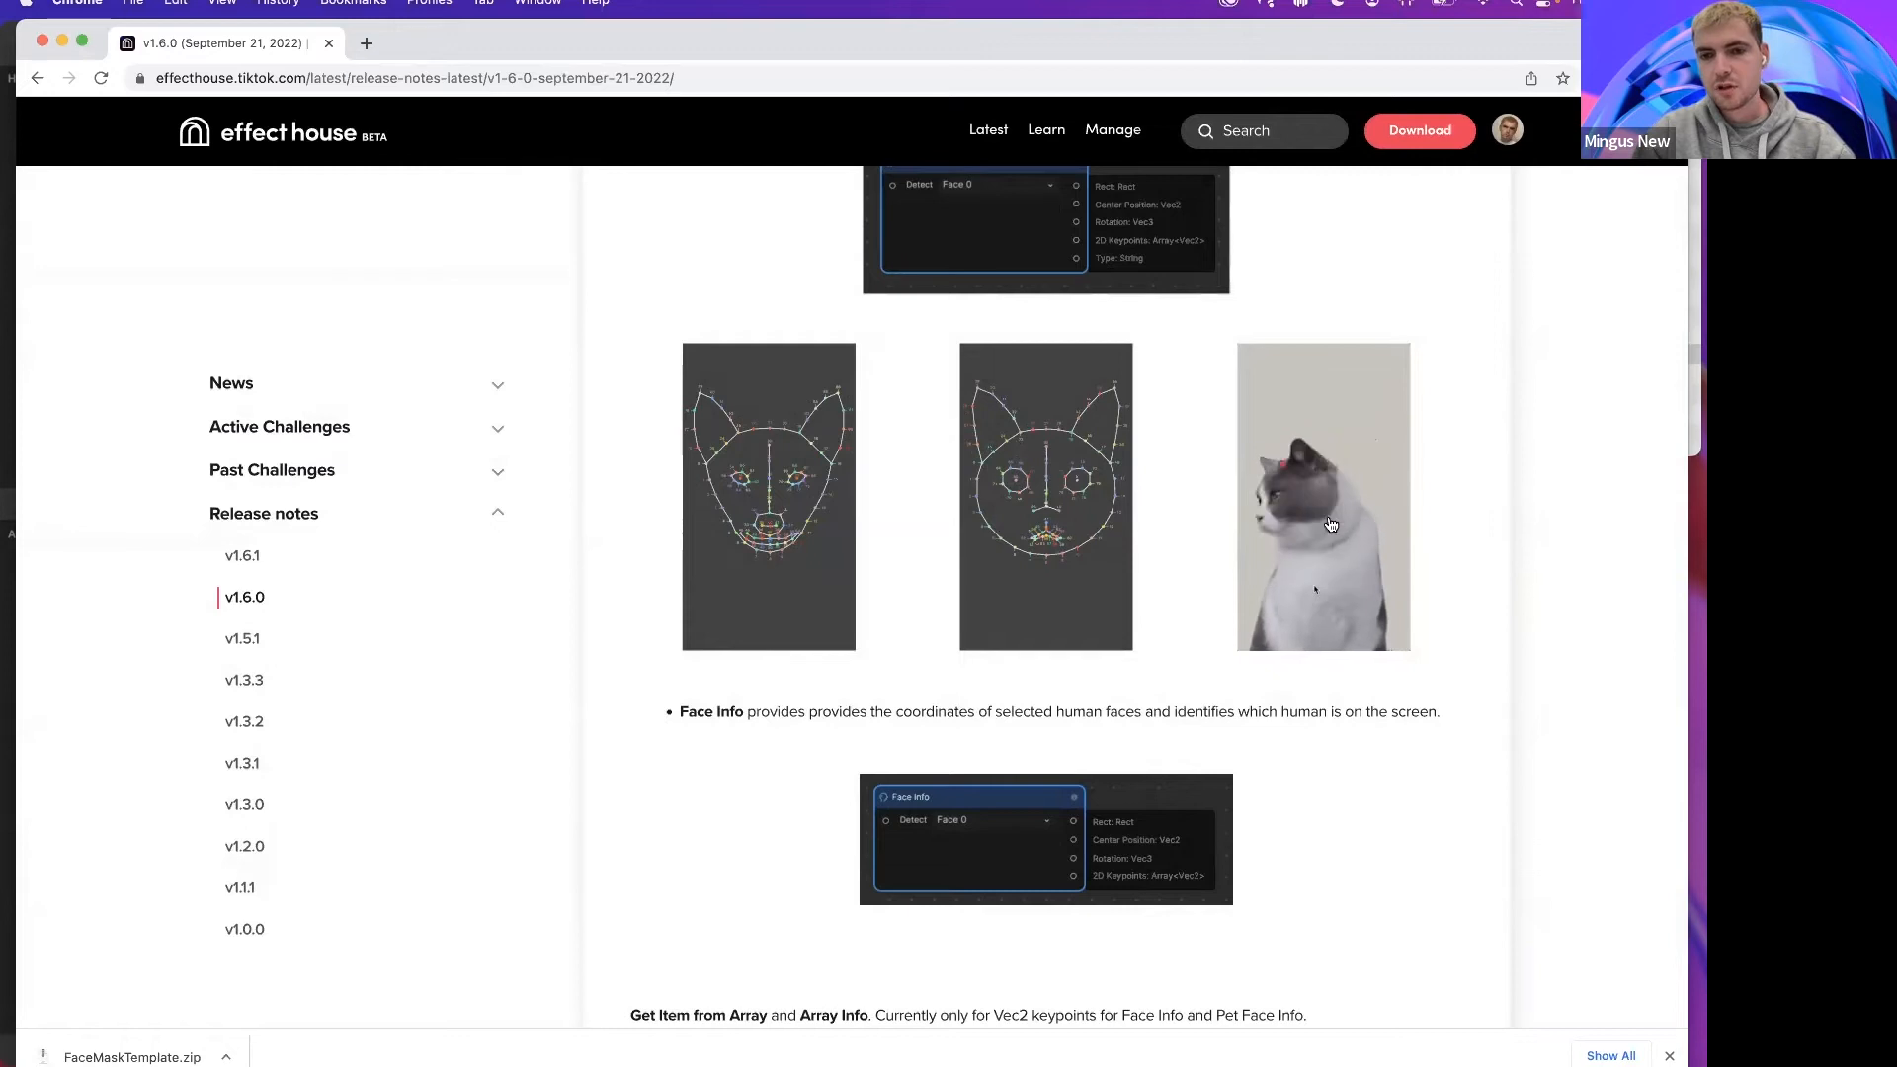
mouse_move(656, 1049)
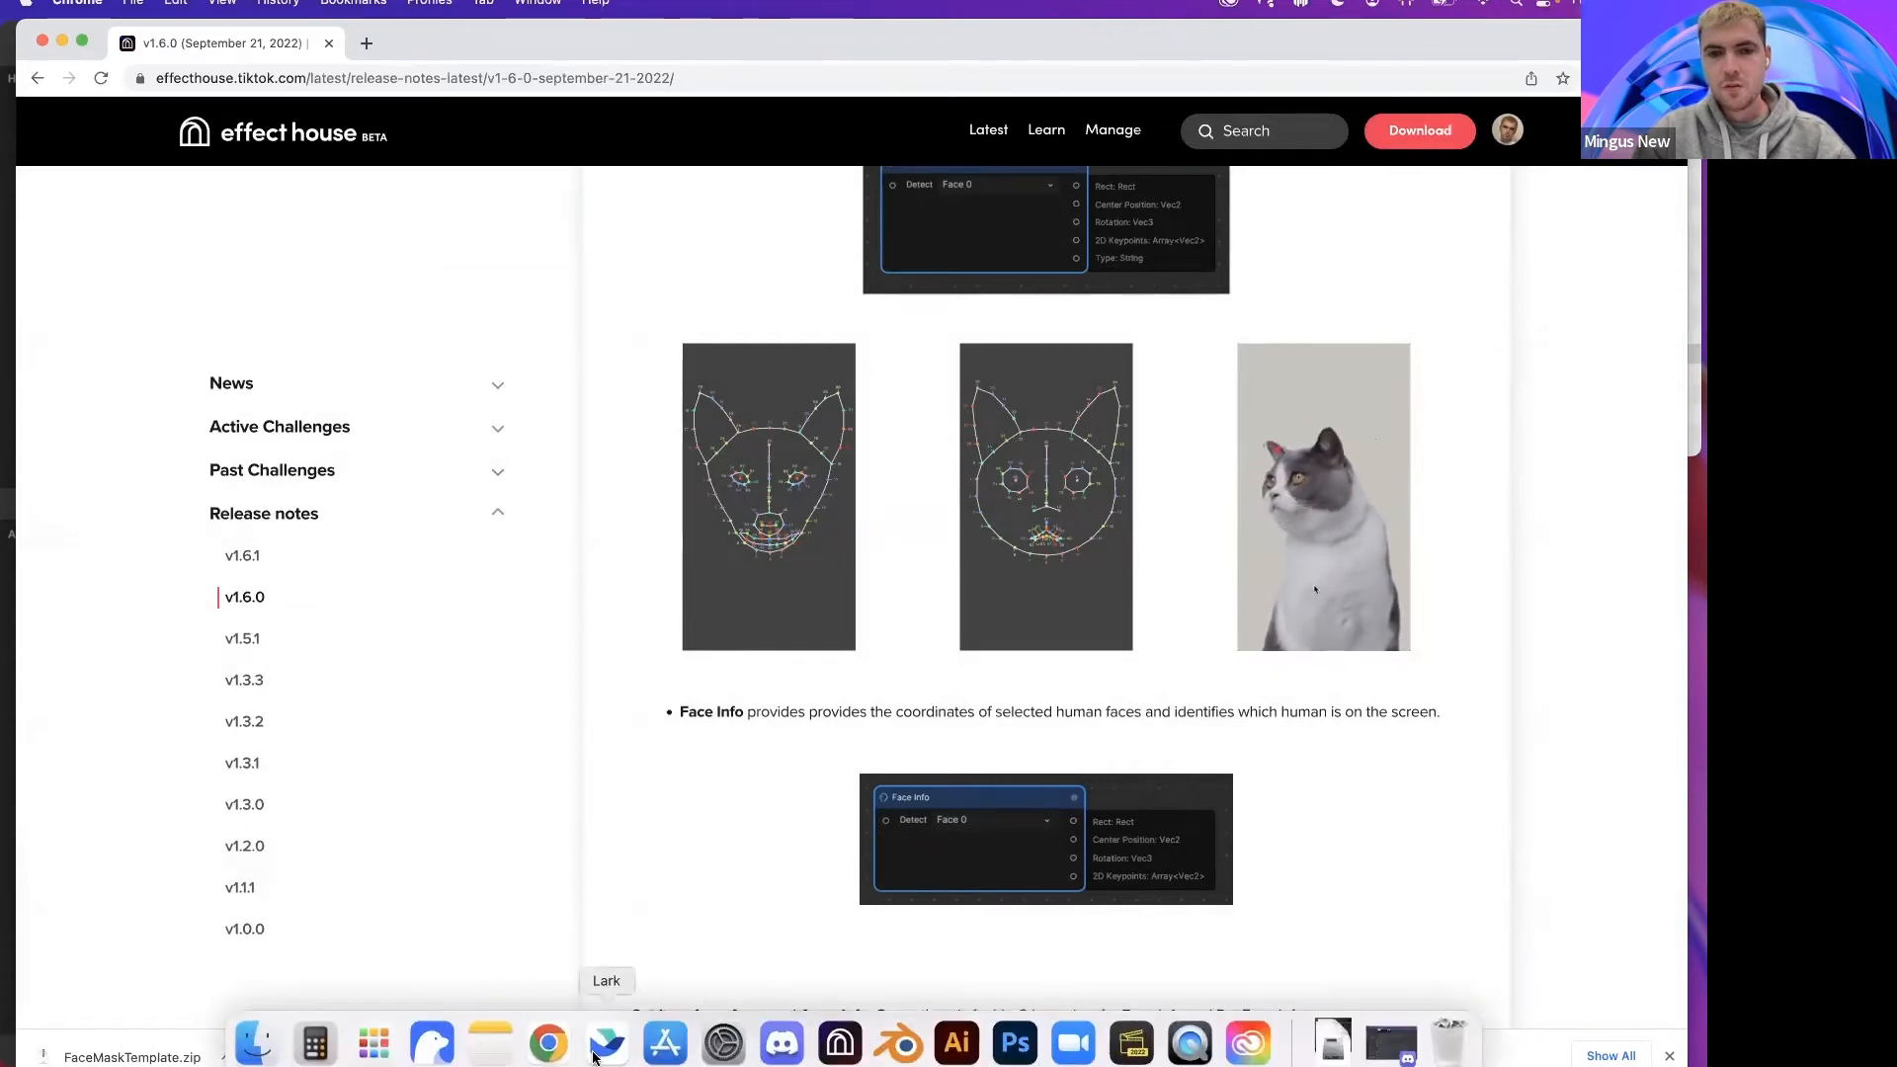
click(840, 1043)
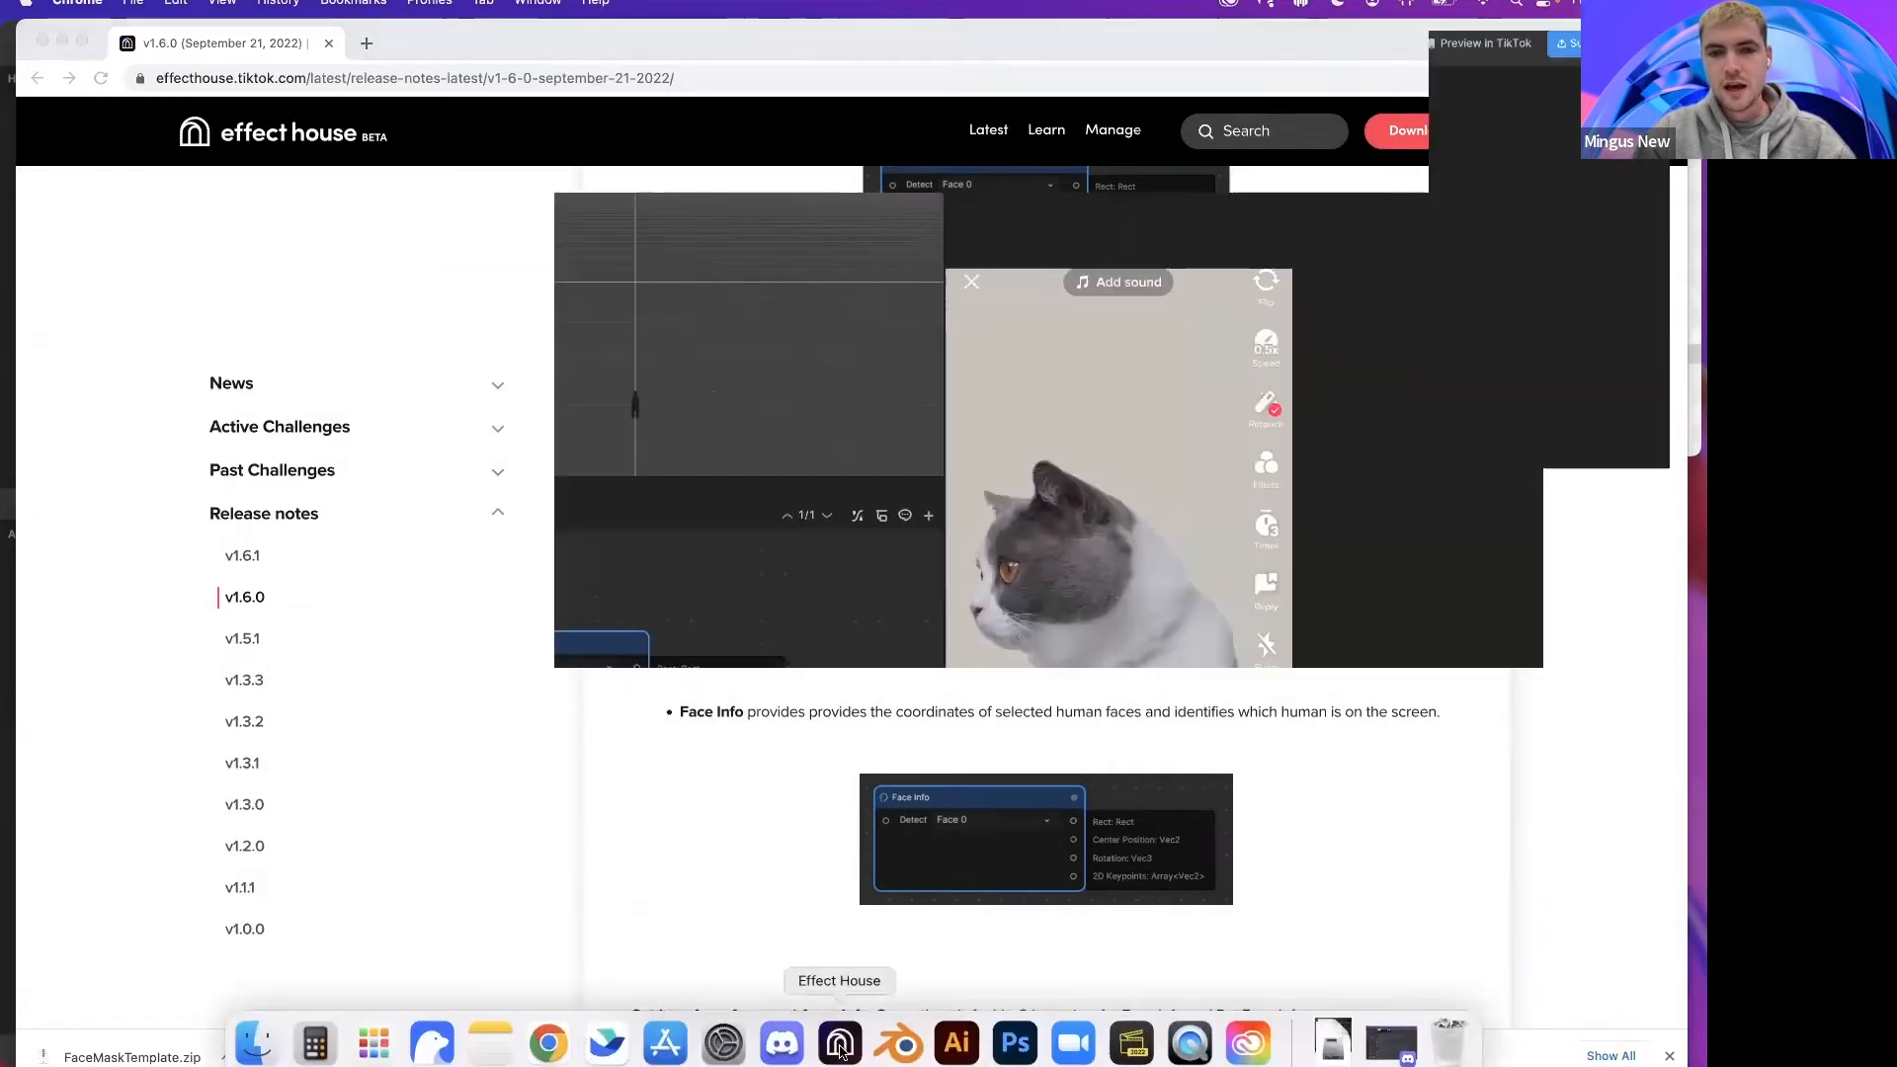
Step: Connect a Get Item from Array node to the Pet Face Info node's 2D Keypoints output
drag(610, 637, 552, 621)
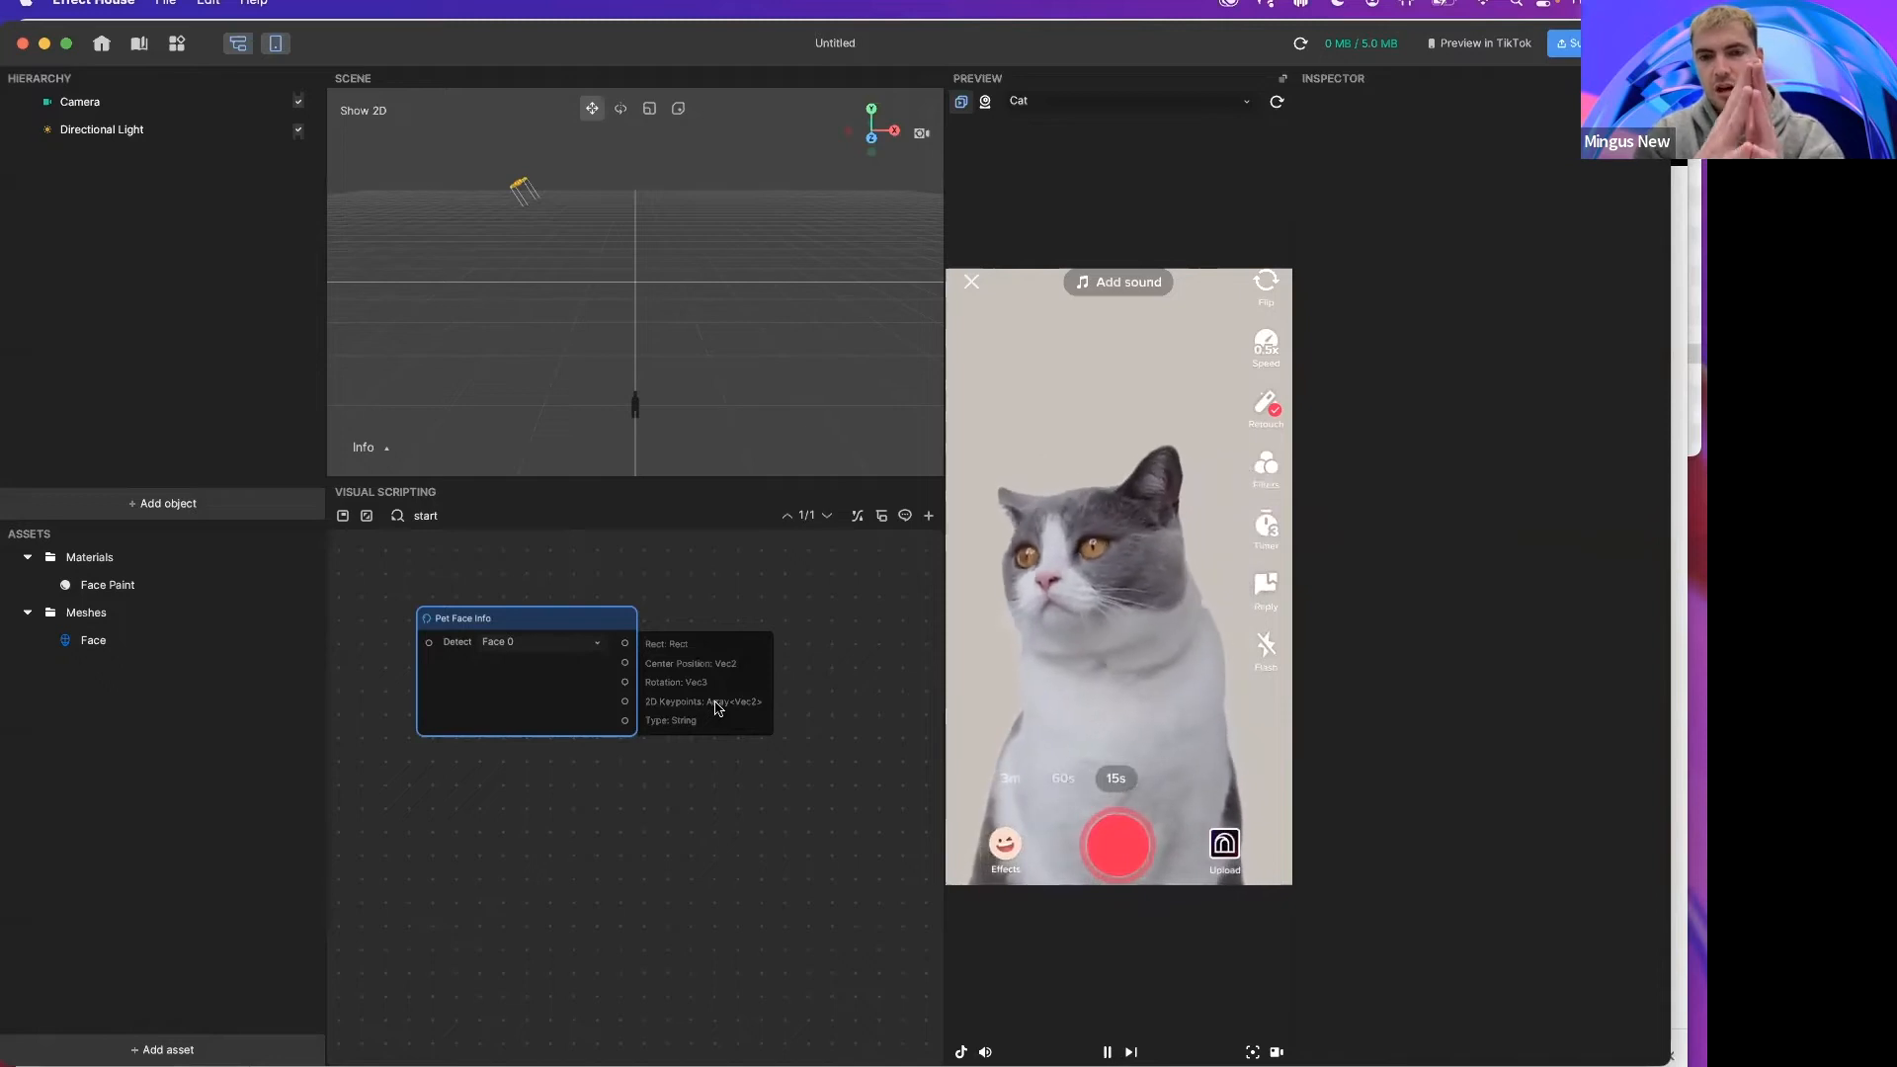
drag(623, 707, 770, 719)
click(779, 769)
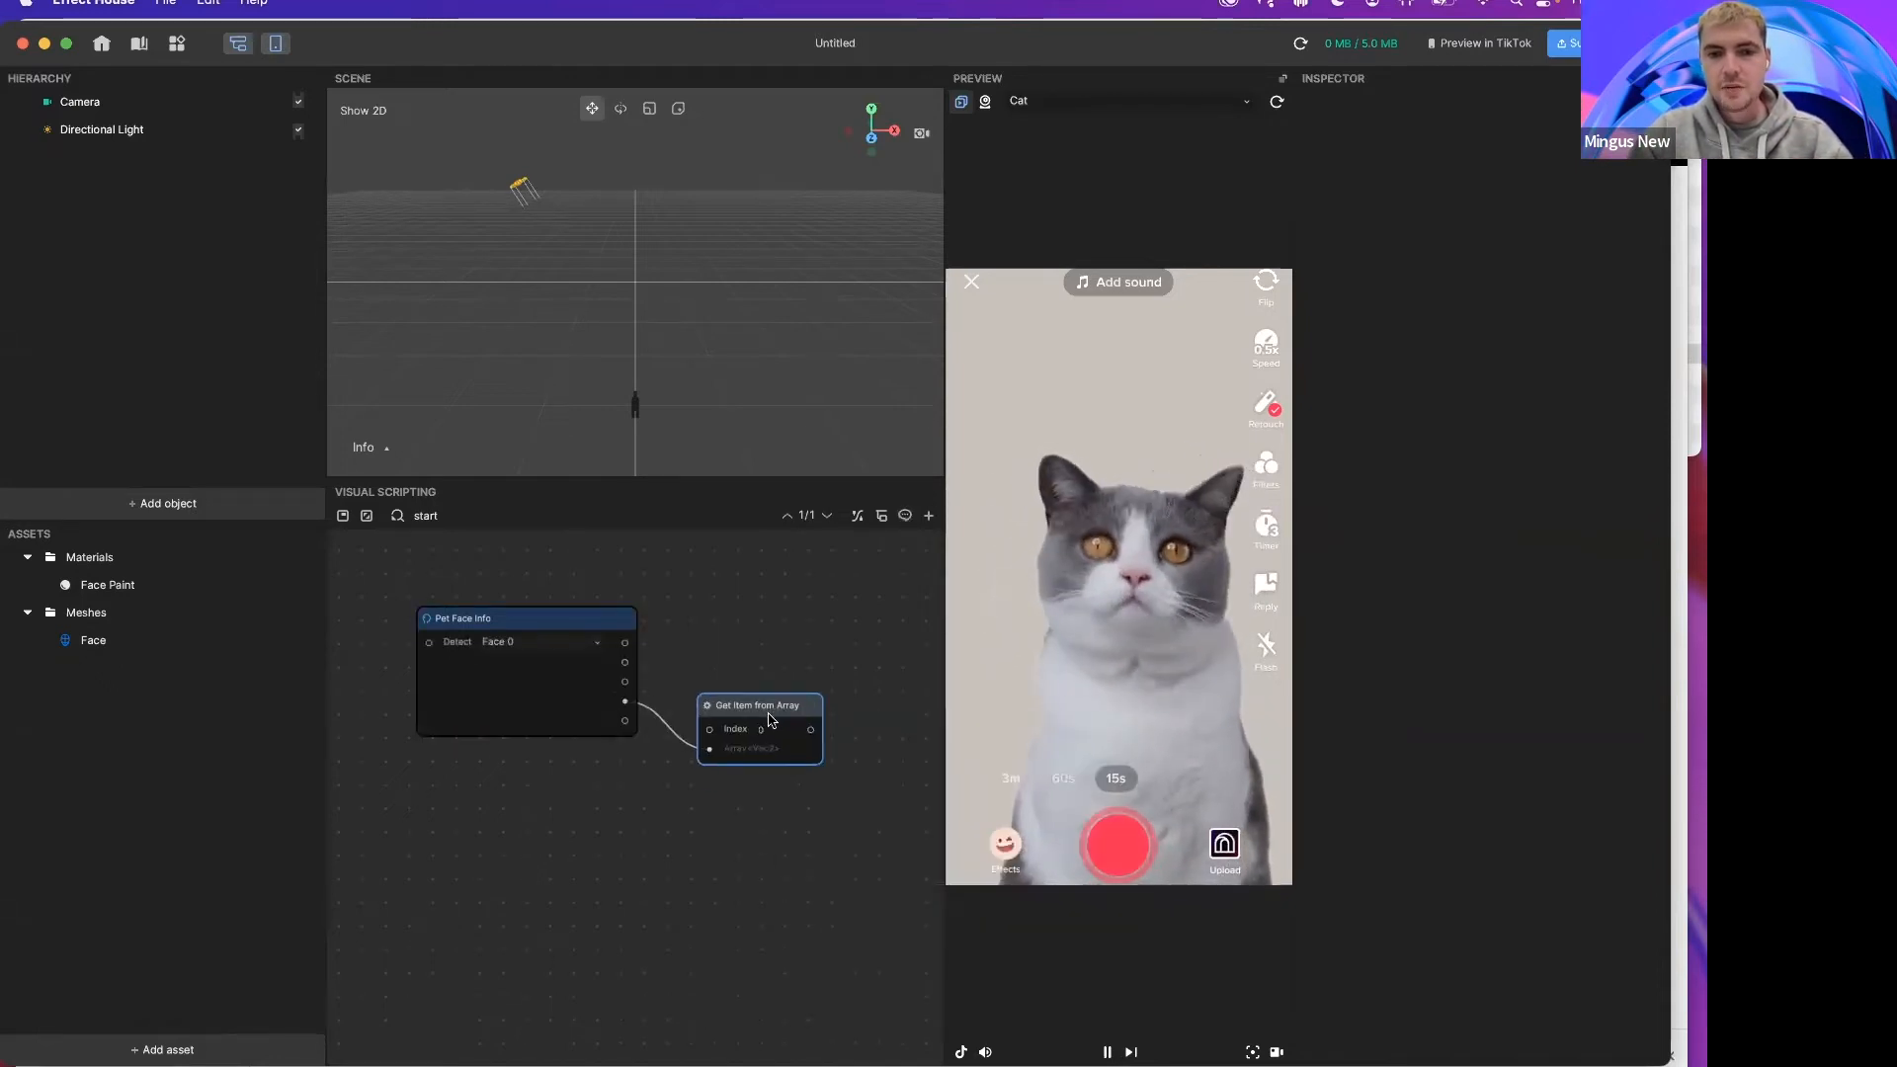
scroll(767, 693, right, 2)
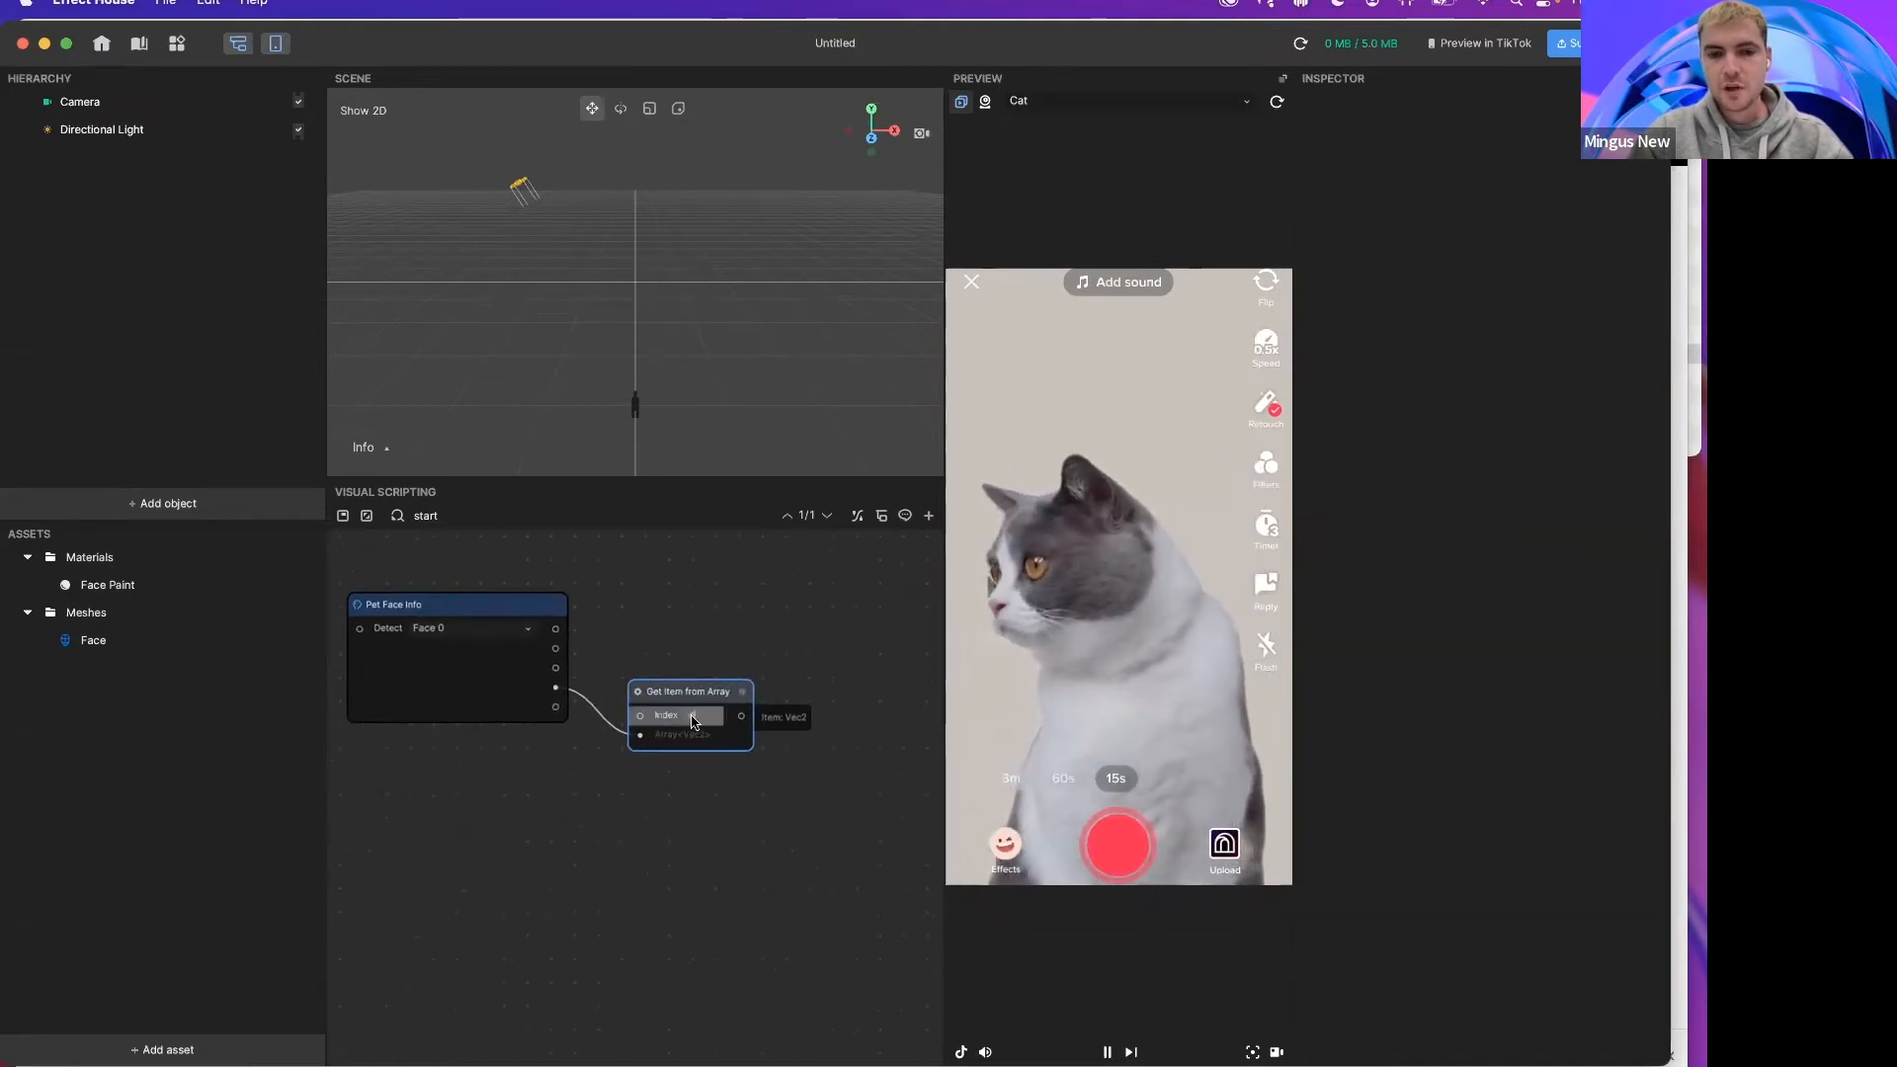
Step: Consult the pet face keypoint diagram in the browser and set the Get Item from Array index to 36
mouse_move(490, 1037)
click(999, 500)
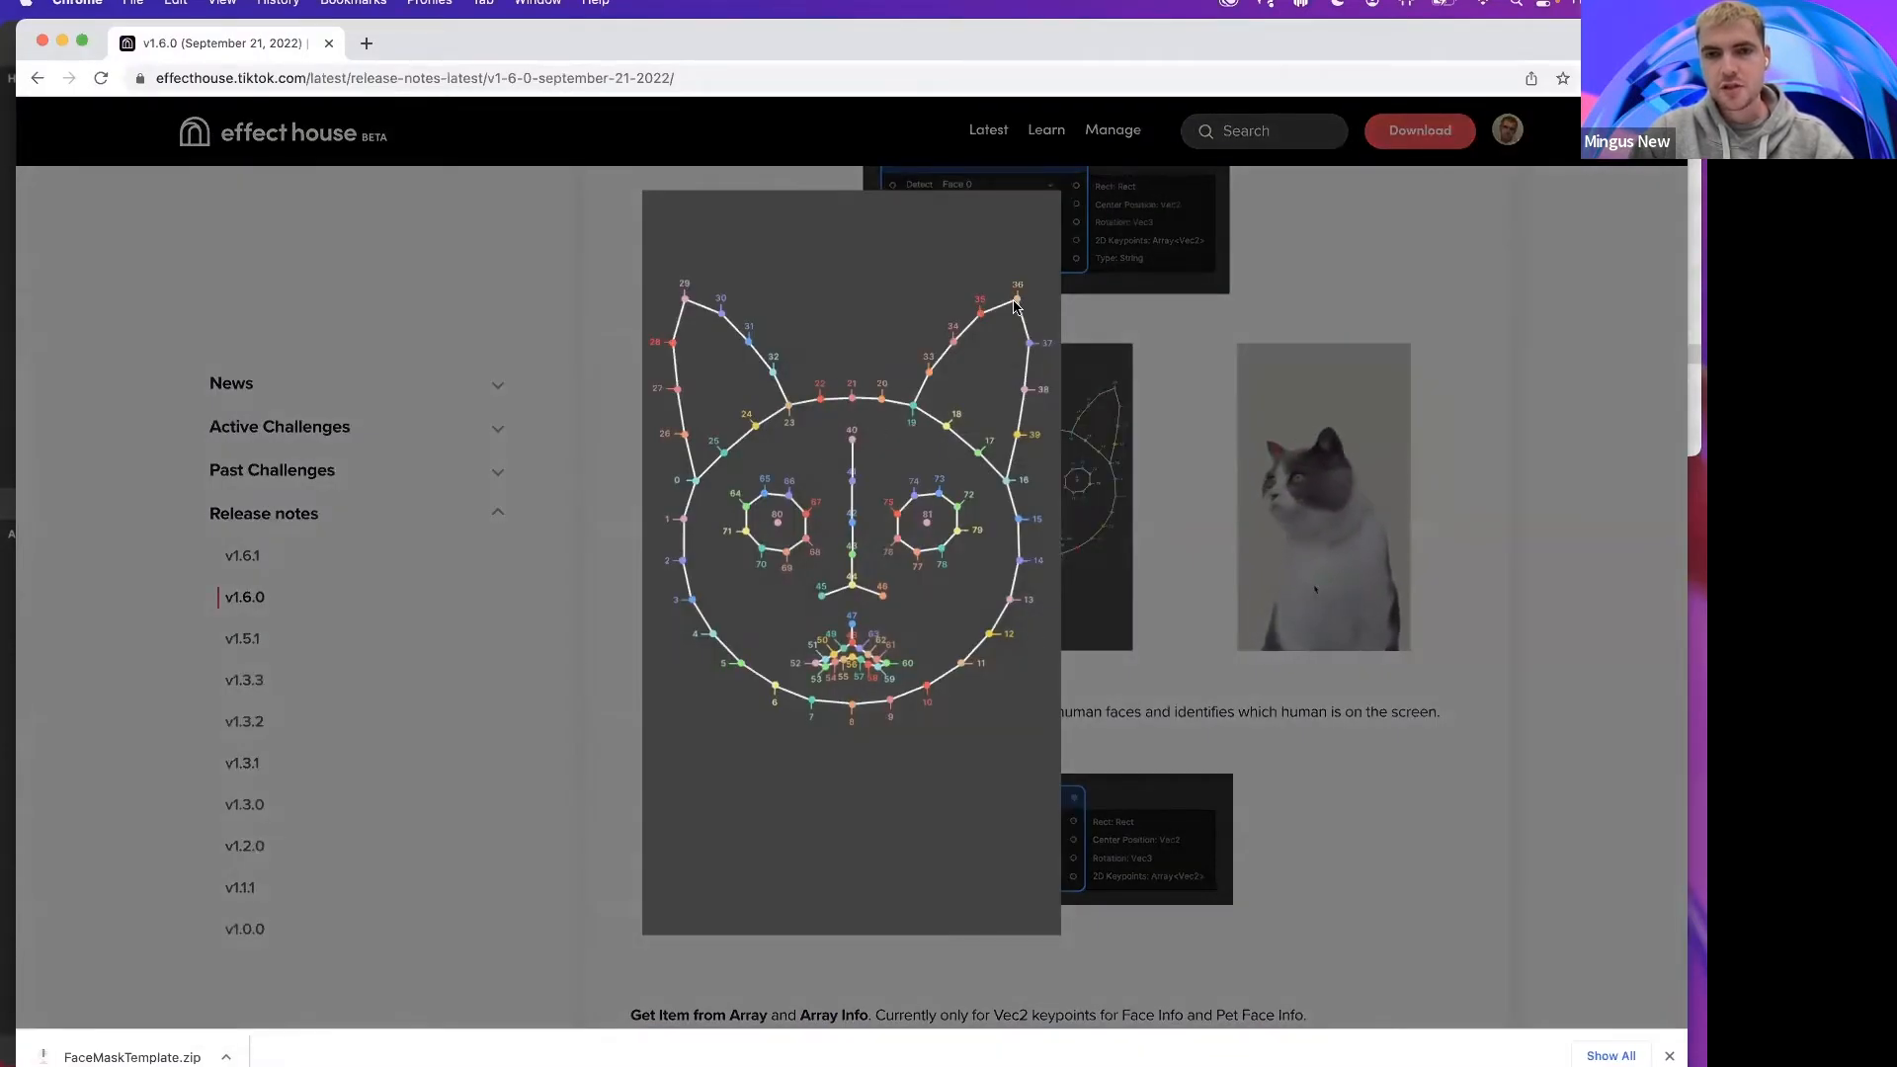
mouse_move(665, 1063)
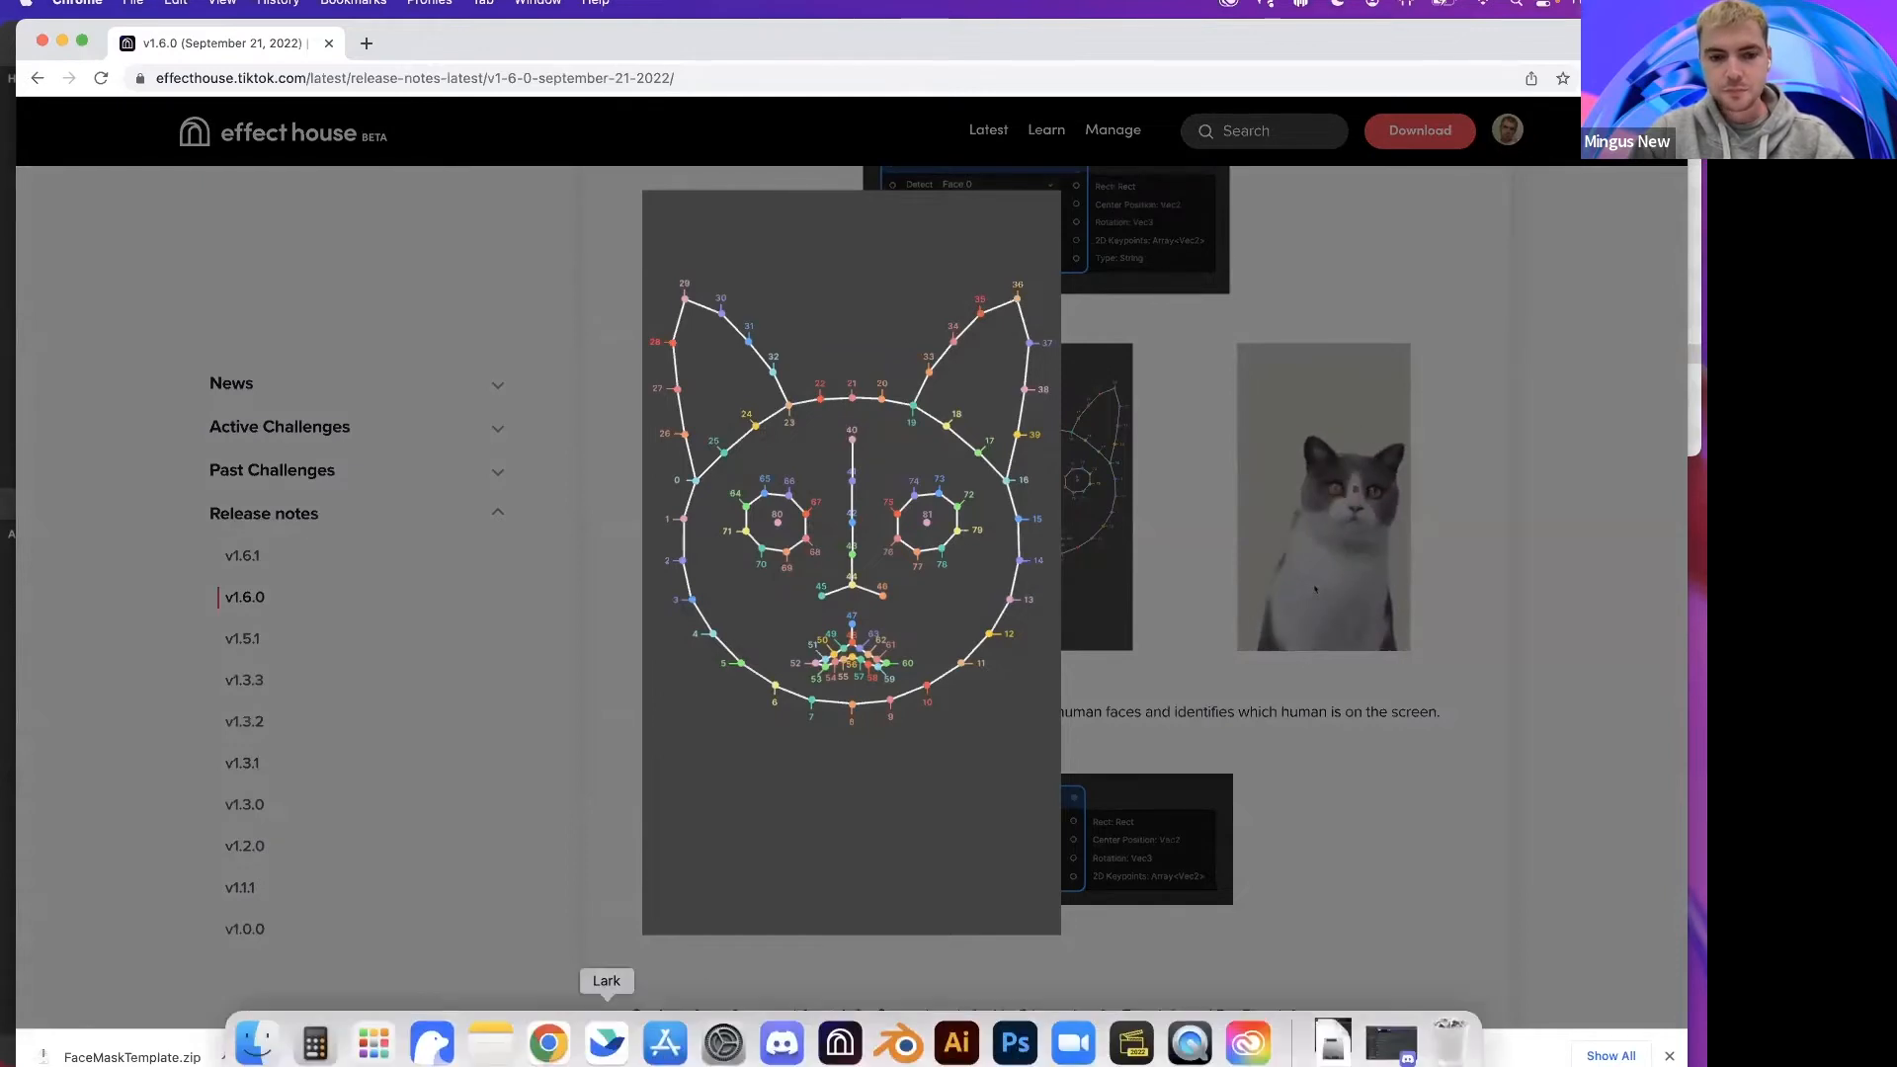
click(839, 1043)
click(704, 719)
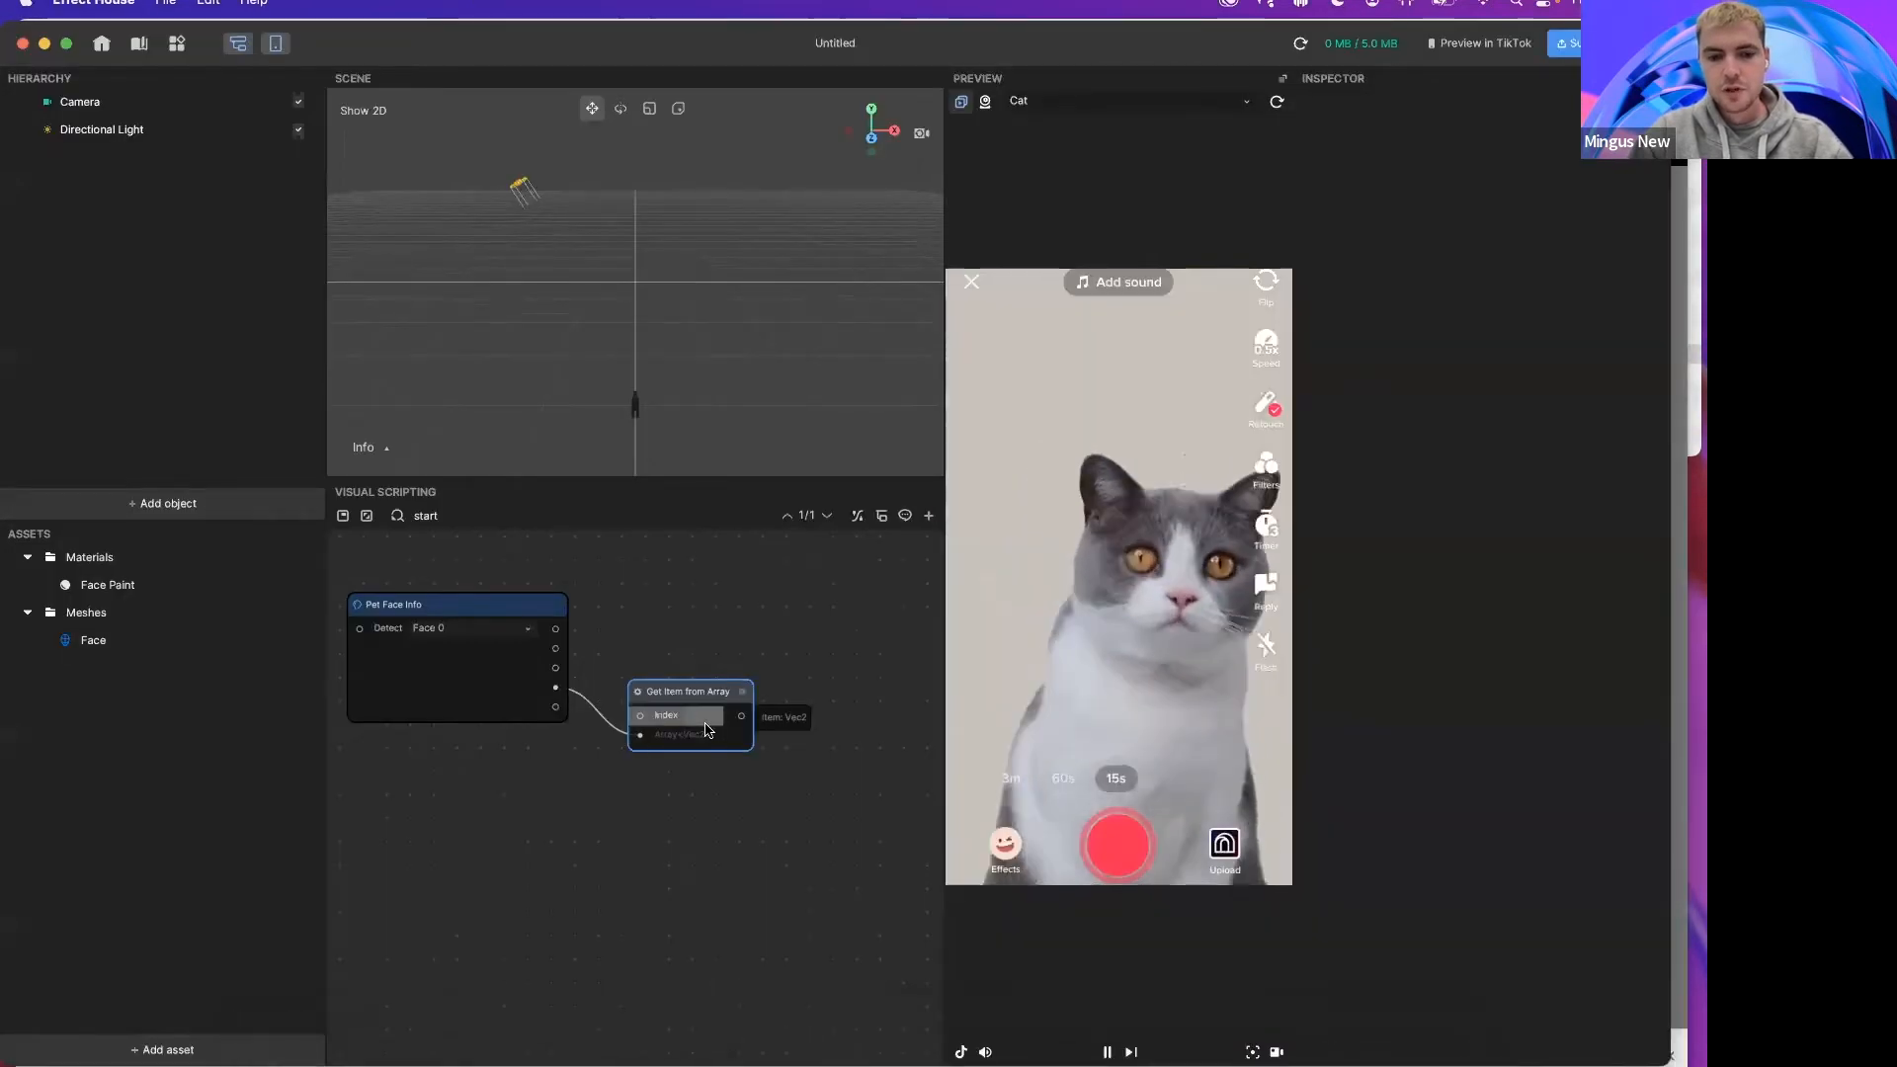
text(38)
drag(742, 715, 807, 720)
text(pe)
key(BackSpace)
key(BackSpace)
key(BackSpace)
text(pe)
key(Return)
scroll(842, 737, right, 2)
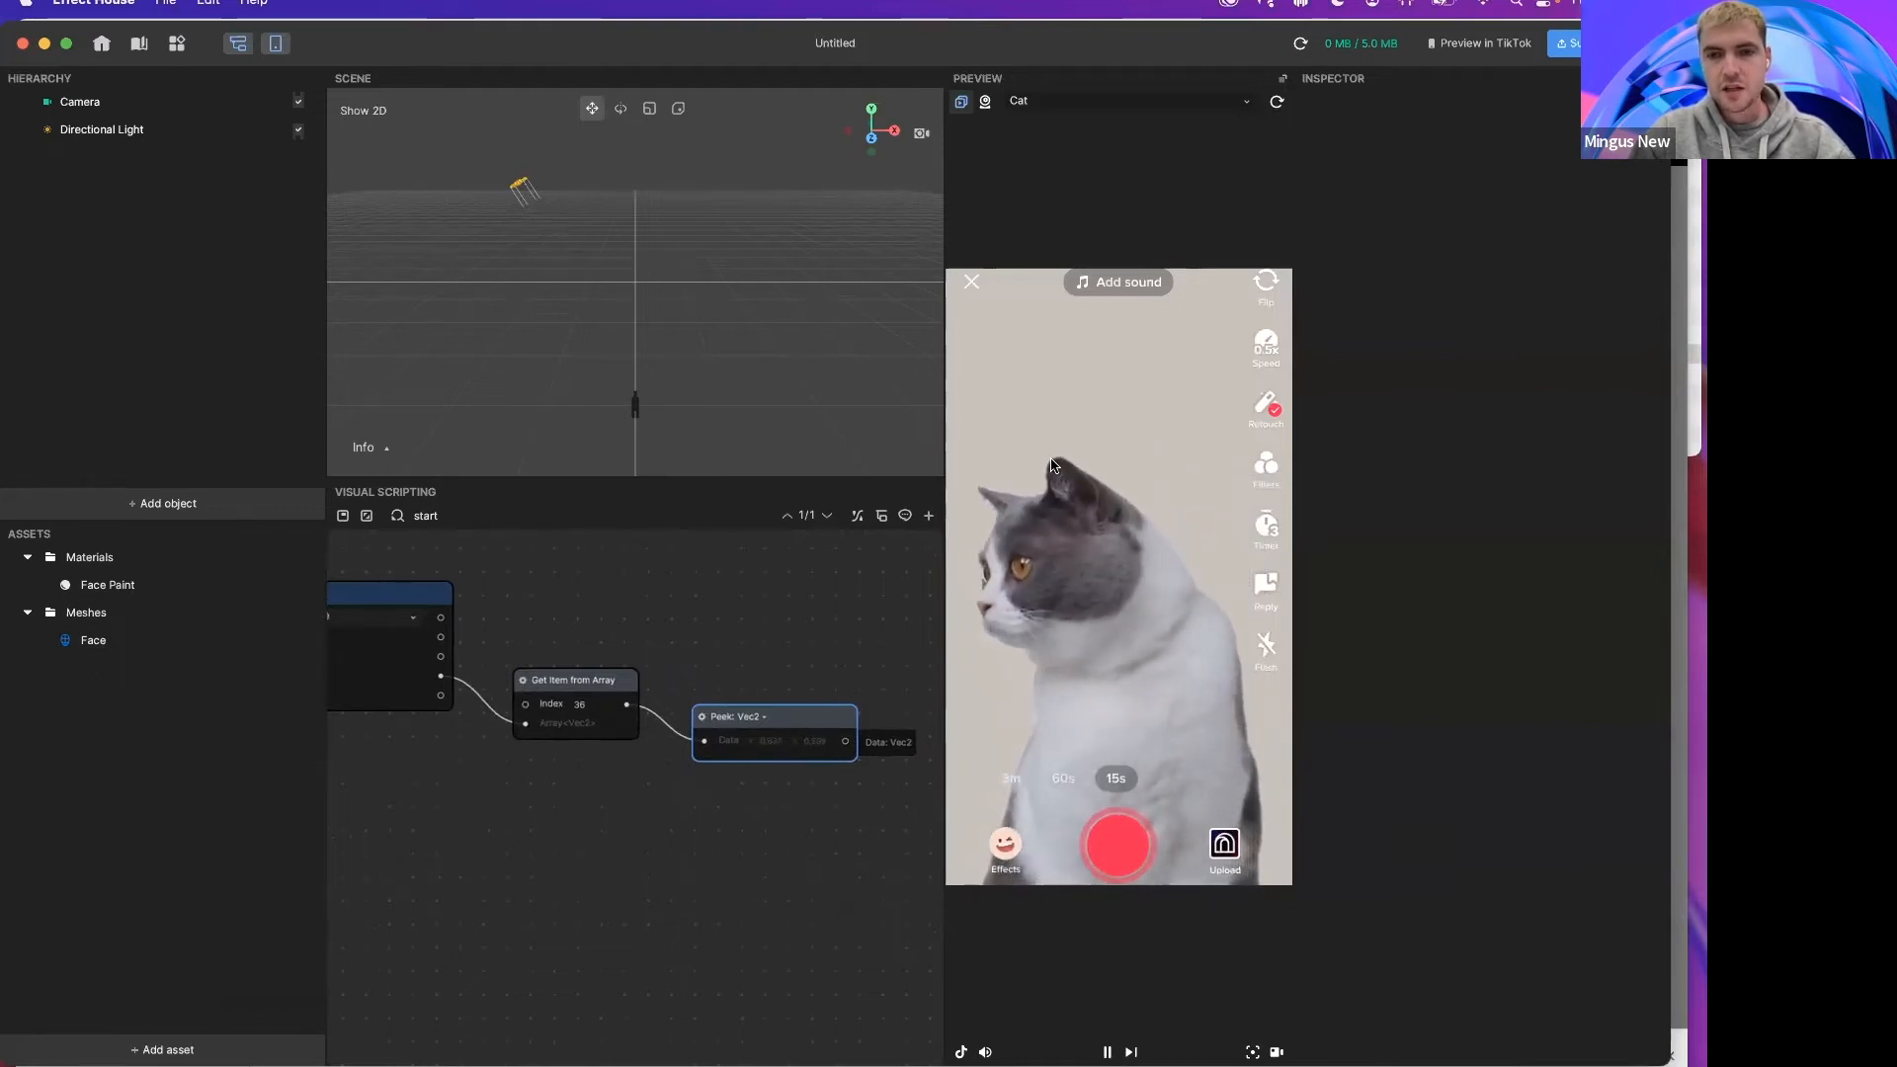
scroll(751, 692, right, 1)
click(757, 716)
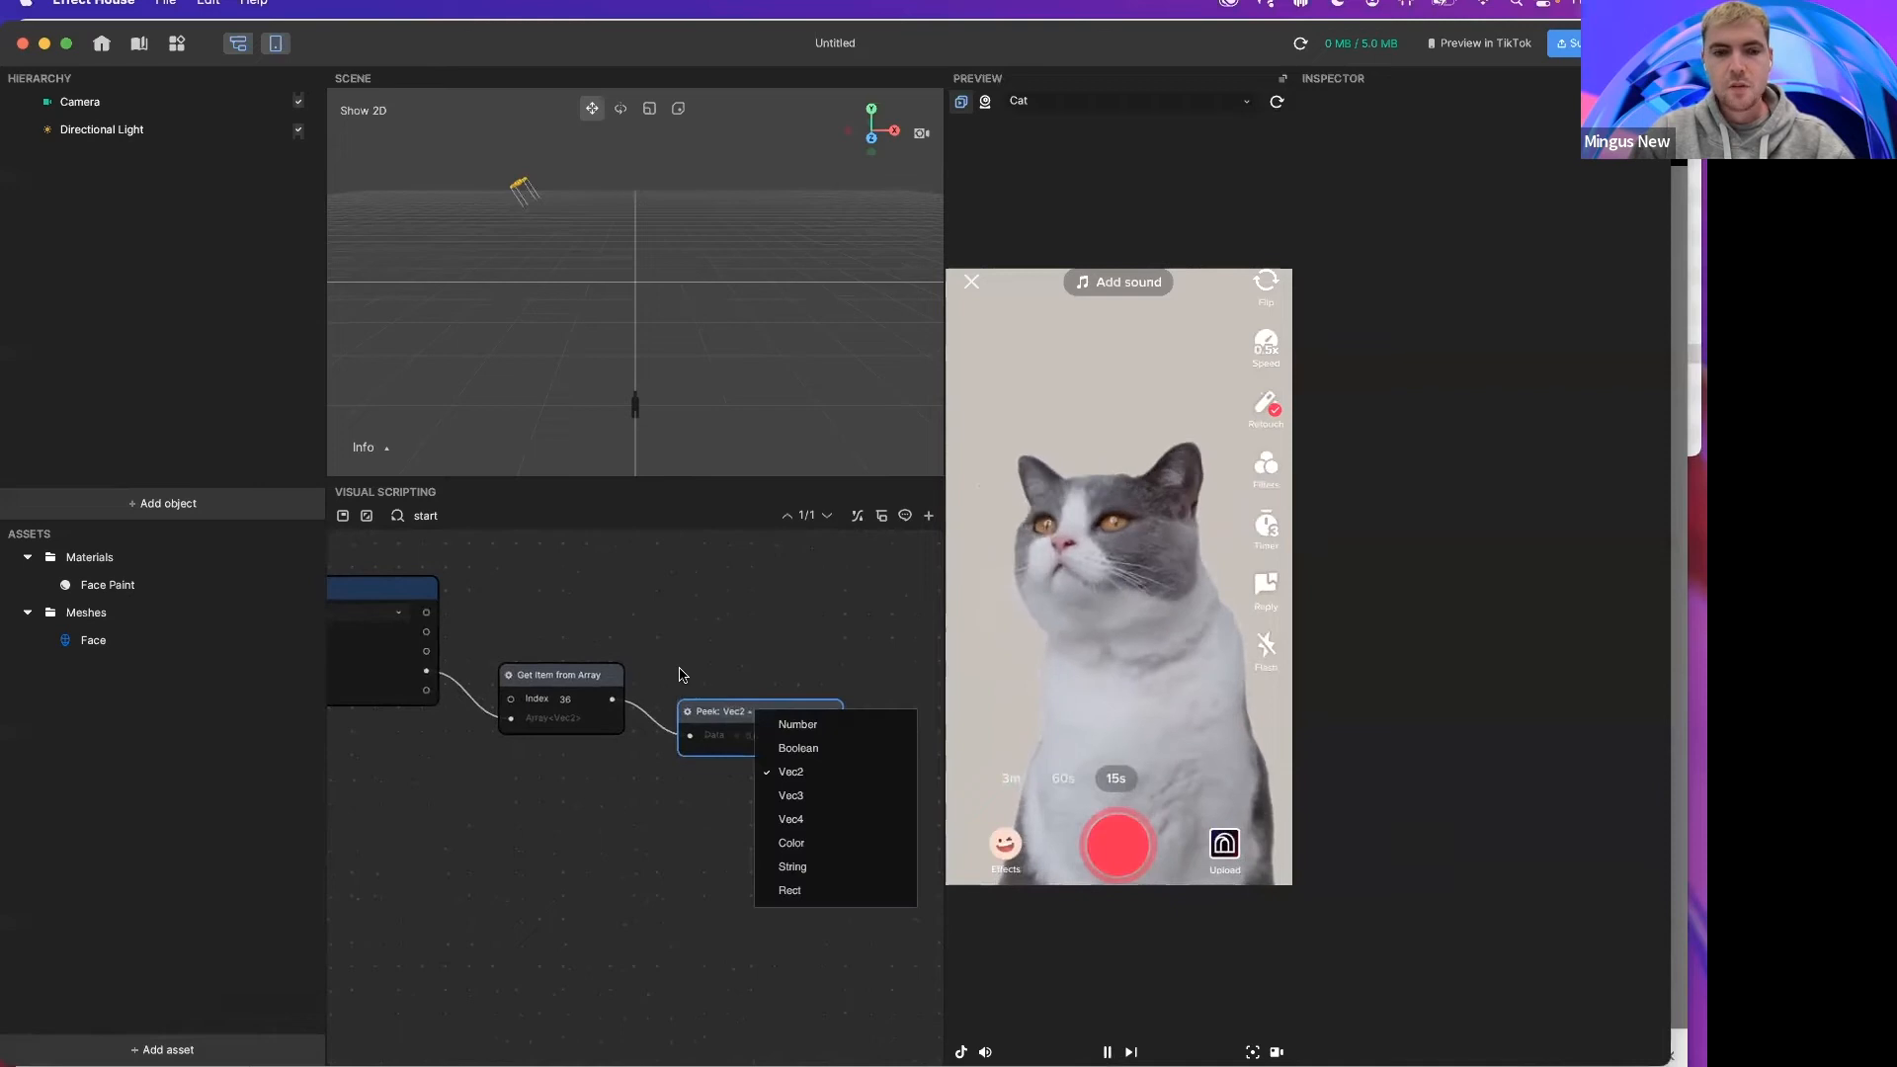
click(743, 710)
key(Delete)
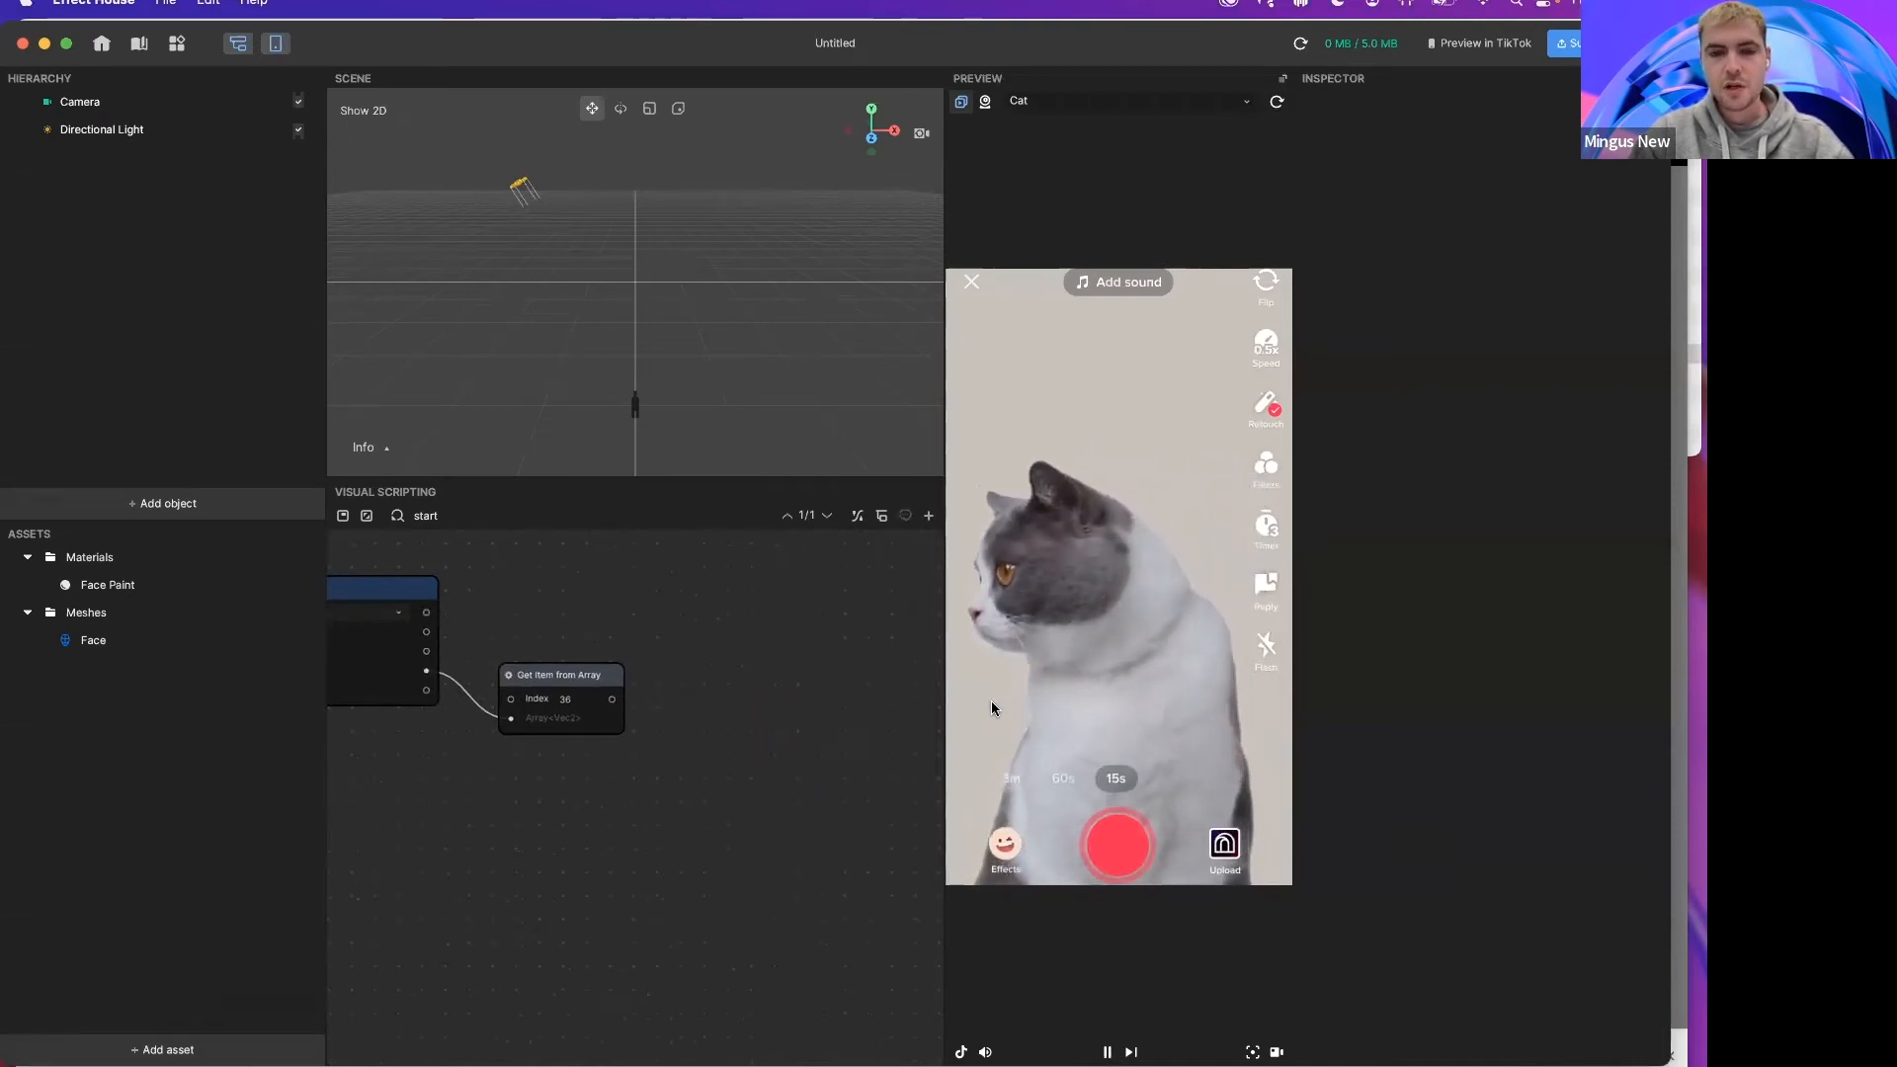
Step: Connect a Subtract node to the array item output and set its B value to 0.5, 0.5
drag(612, 699, 689, 672)
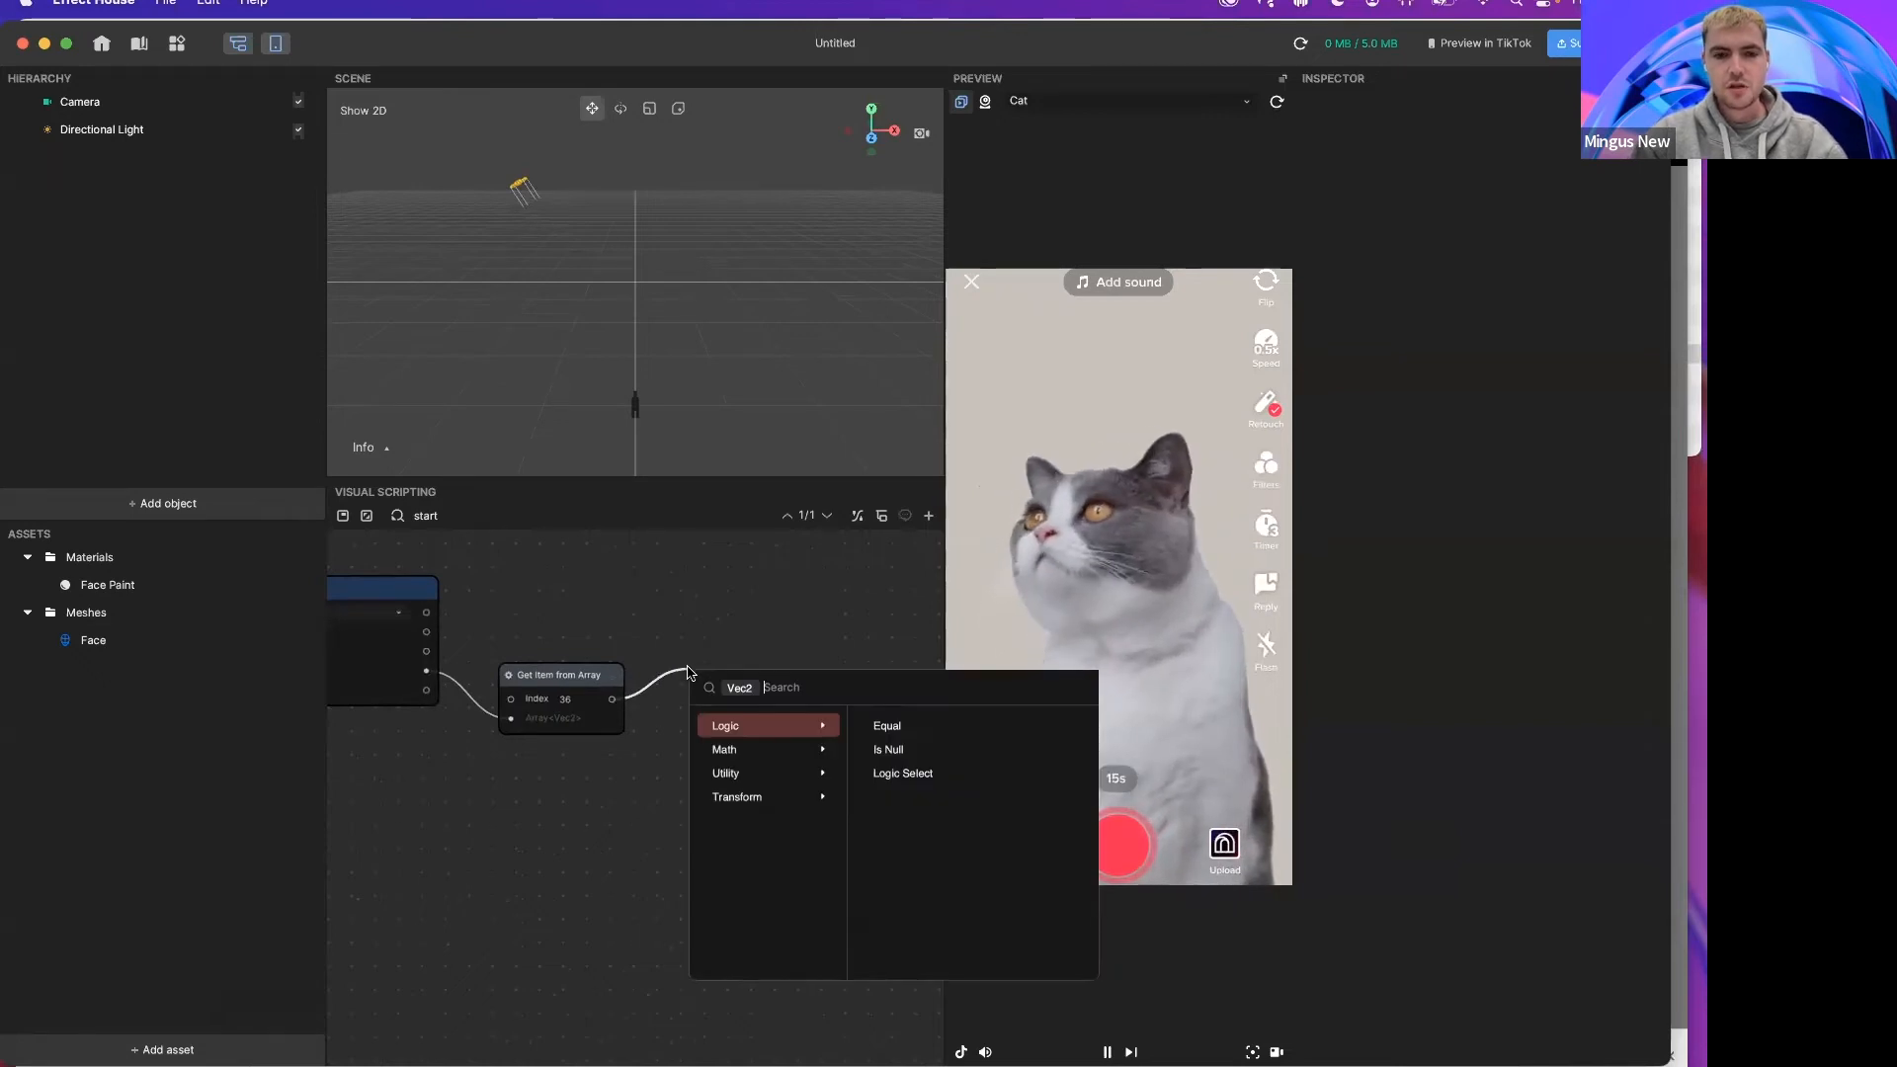
text(sub)
key(Return)
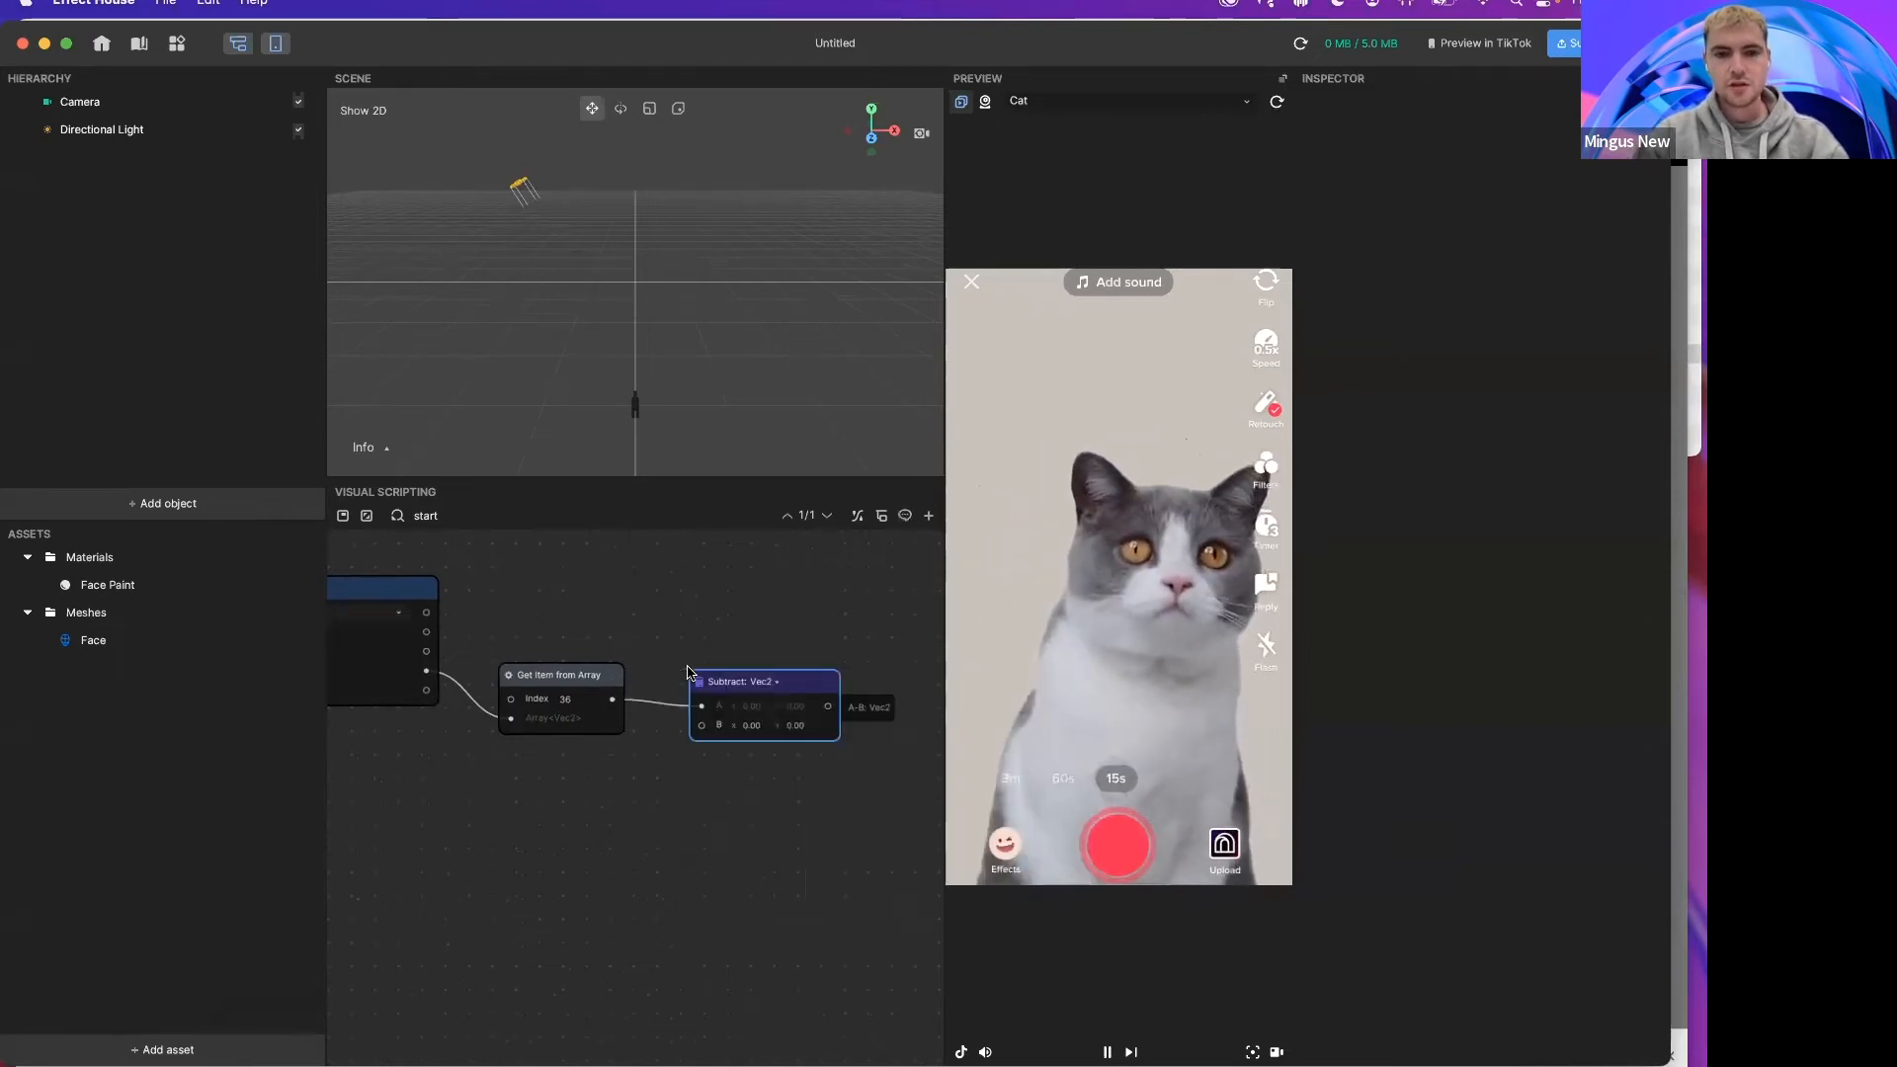
click(741, 707)
key(BackSpace)
text(0.5)
key(Tab)
text(0.5)
key(Return)
Step: Connect a Multiply node to the Subtract result and set its B value to 720, 1280
drag(816, 686, 869, 668)
text(mul)
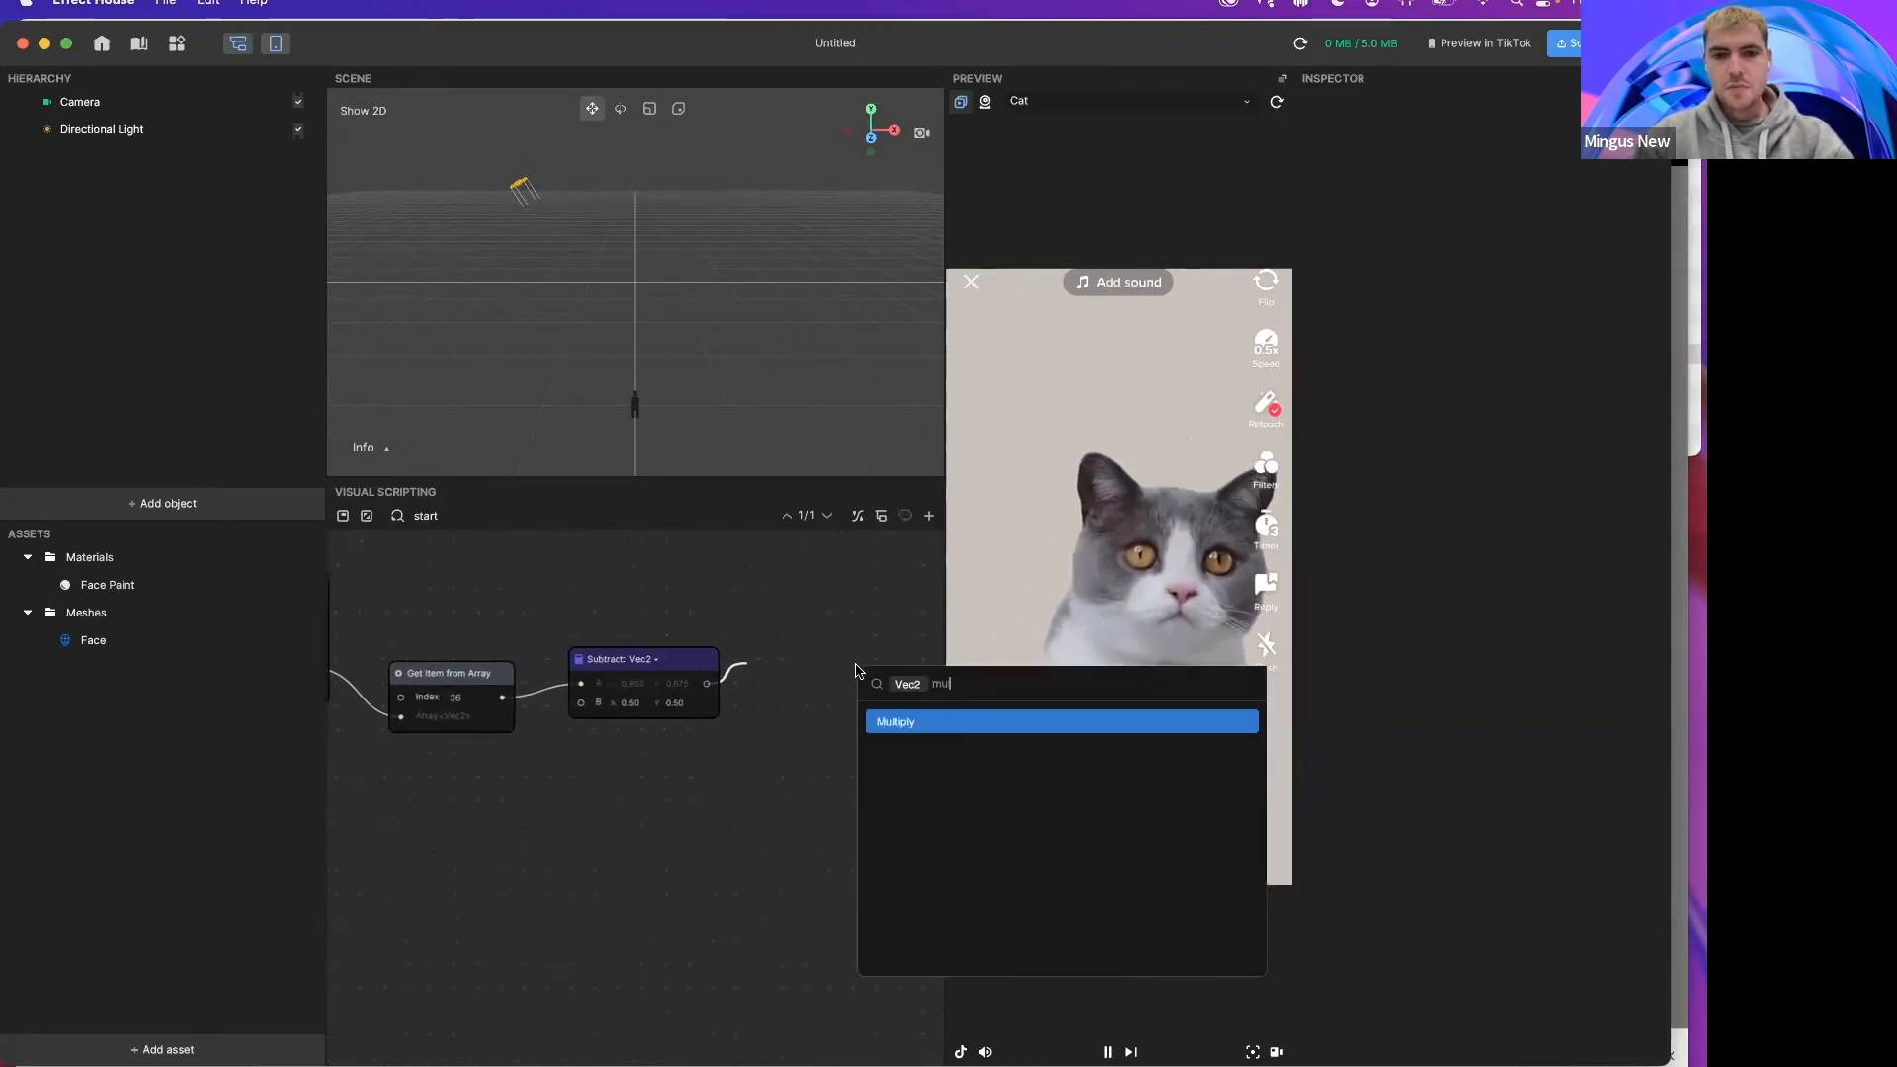
key(Return)
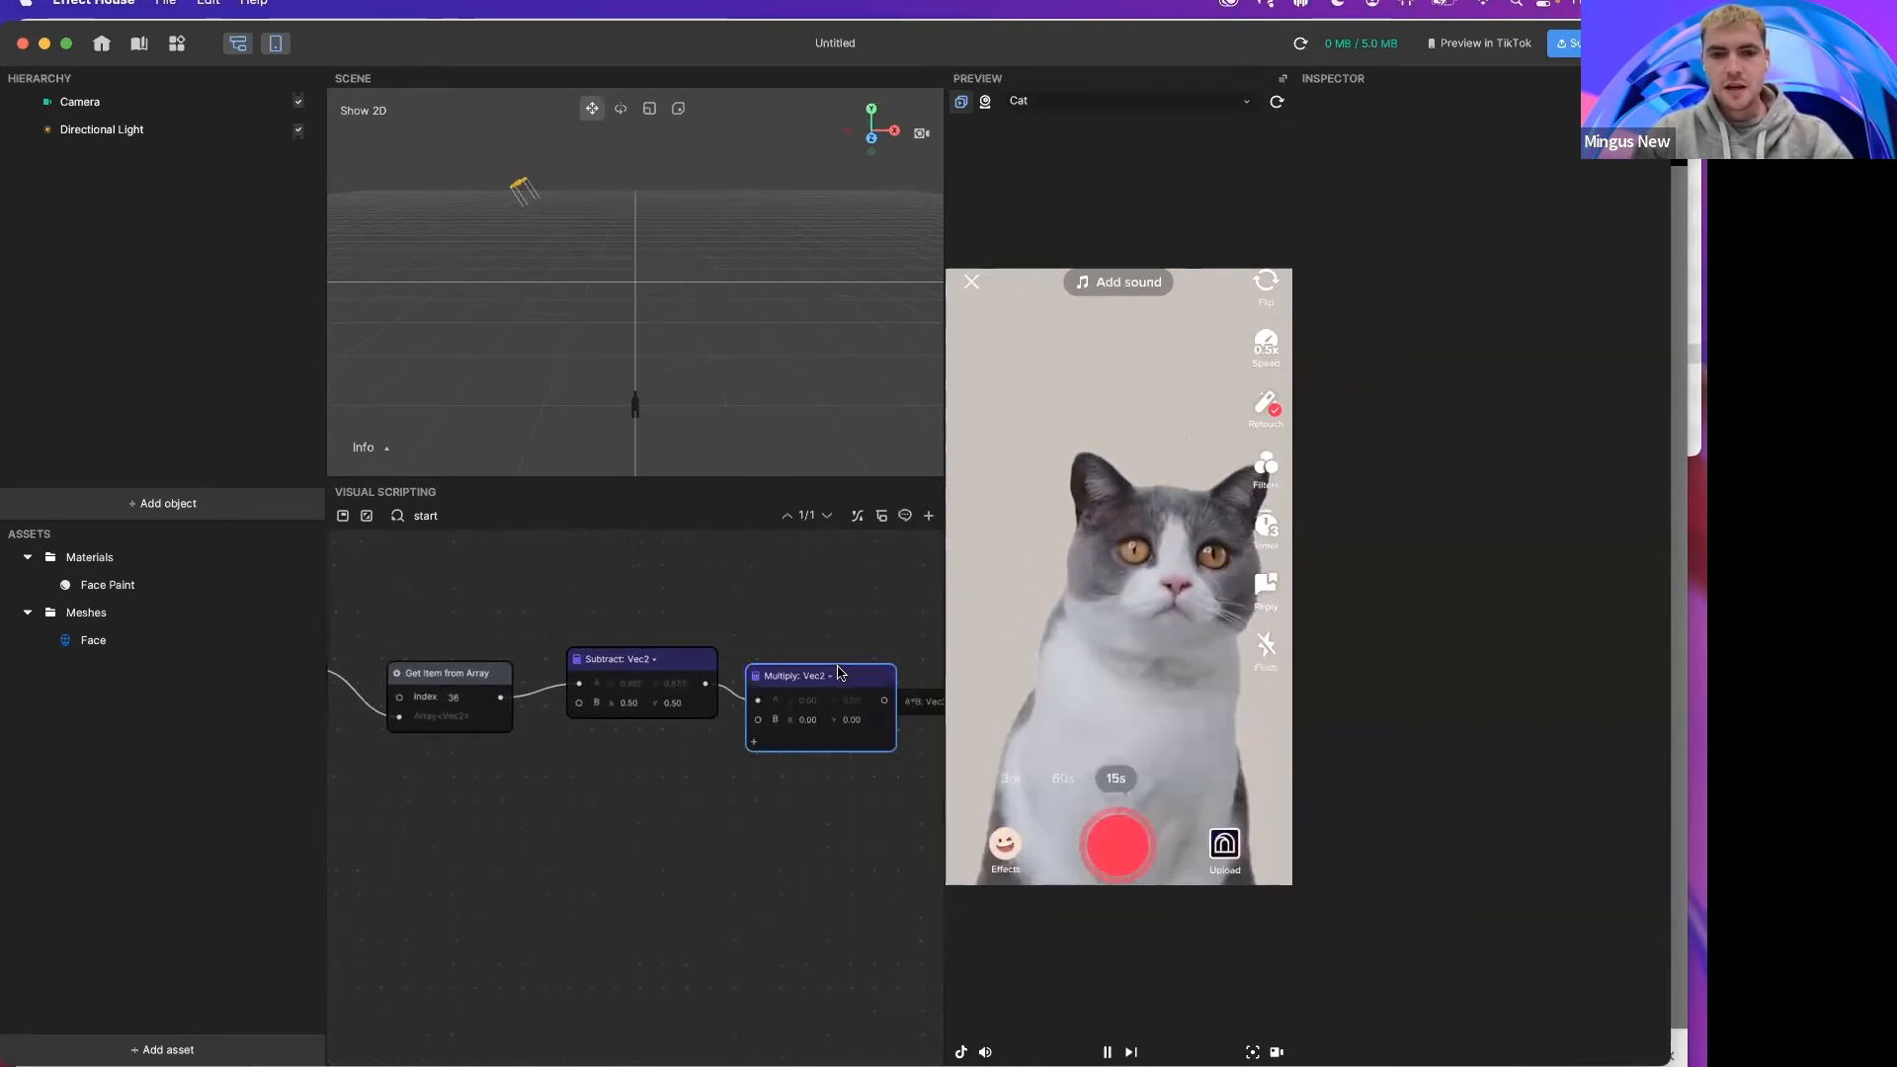
click(816, 726)
text(720)
key(Tab)
text(1280)
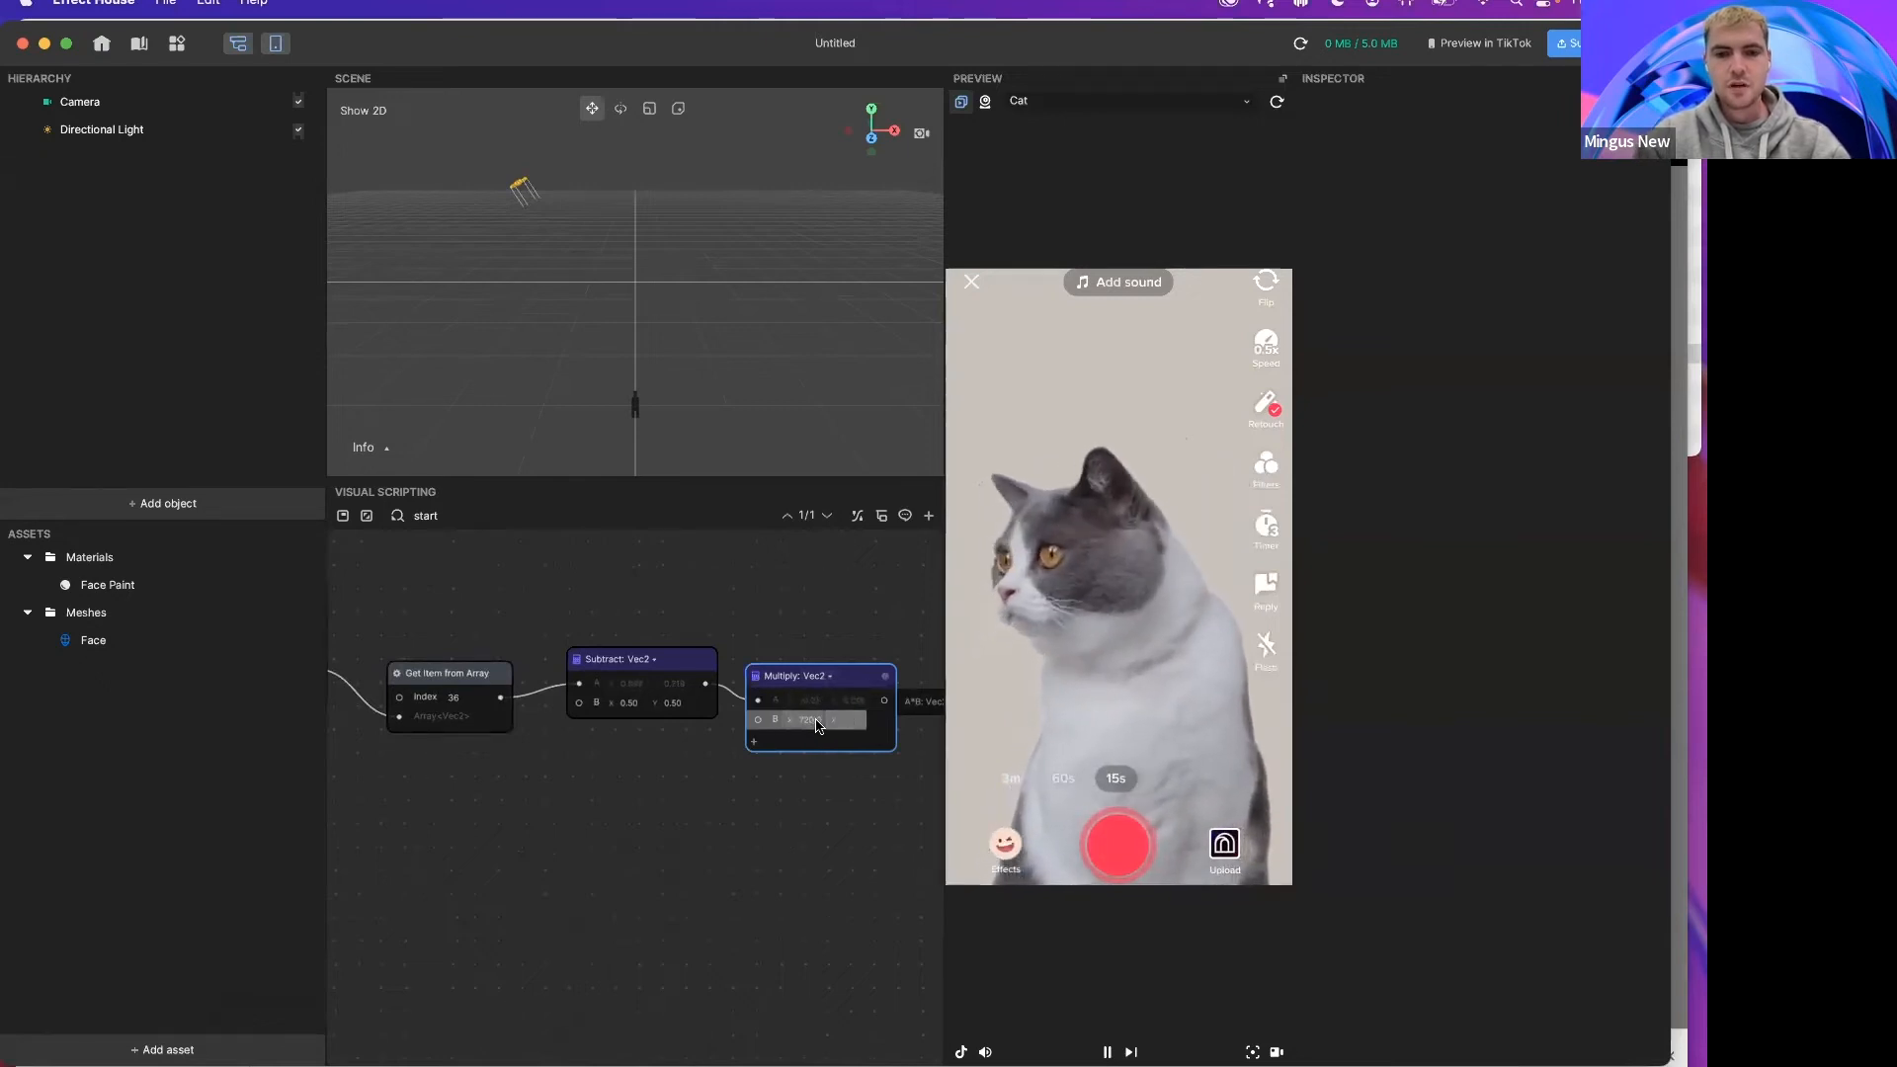
key(Return)
Step: Add a 2D Image object to the scene
middle_drag(720, 724, 617, 707)
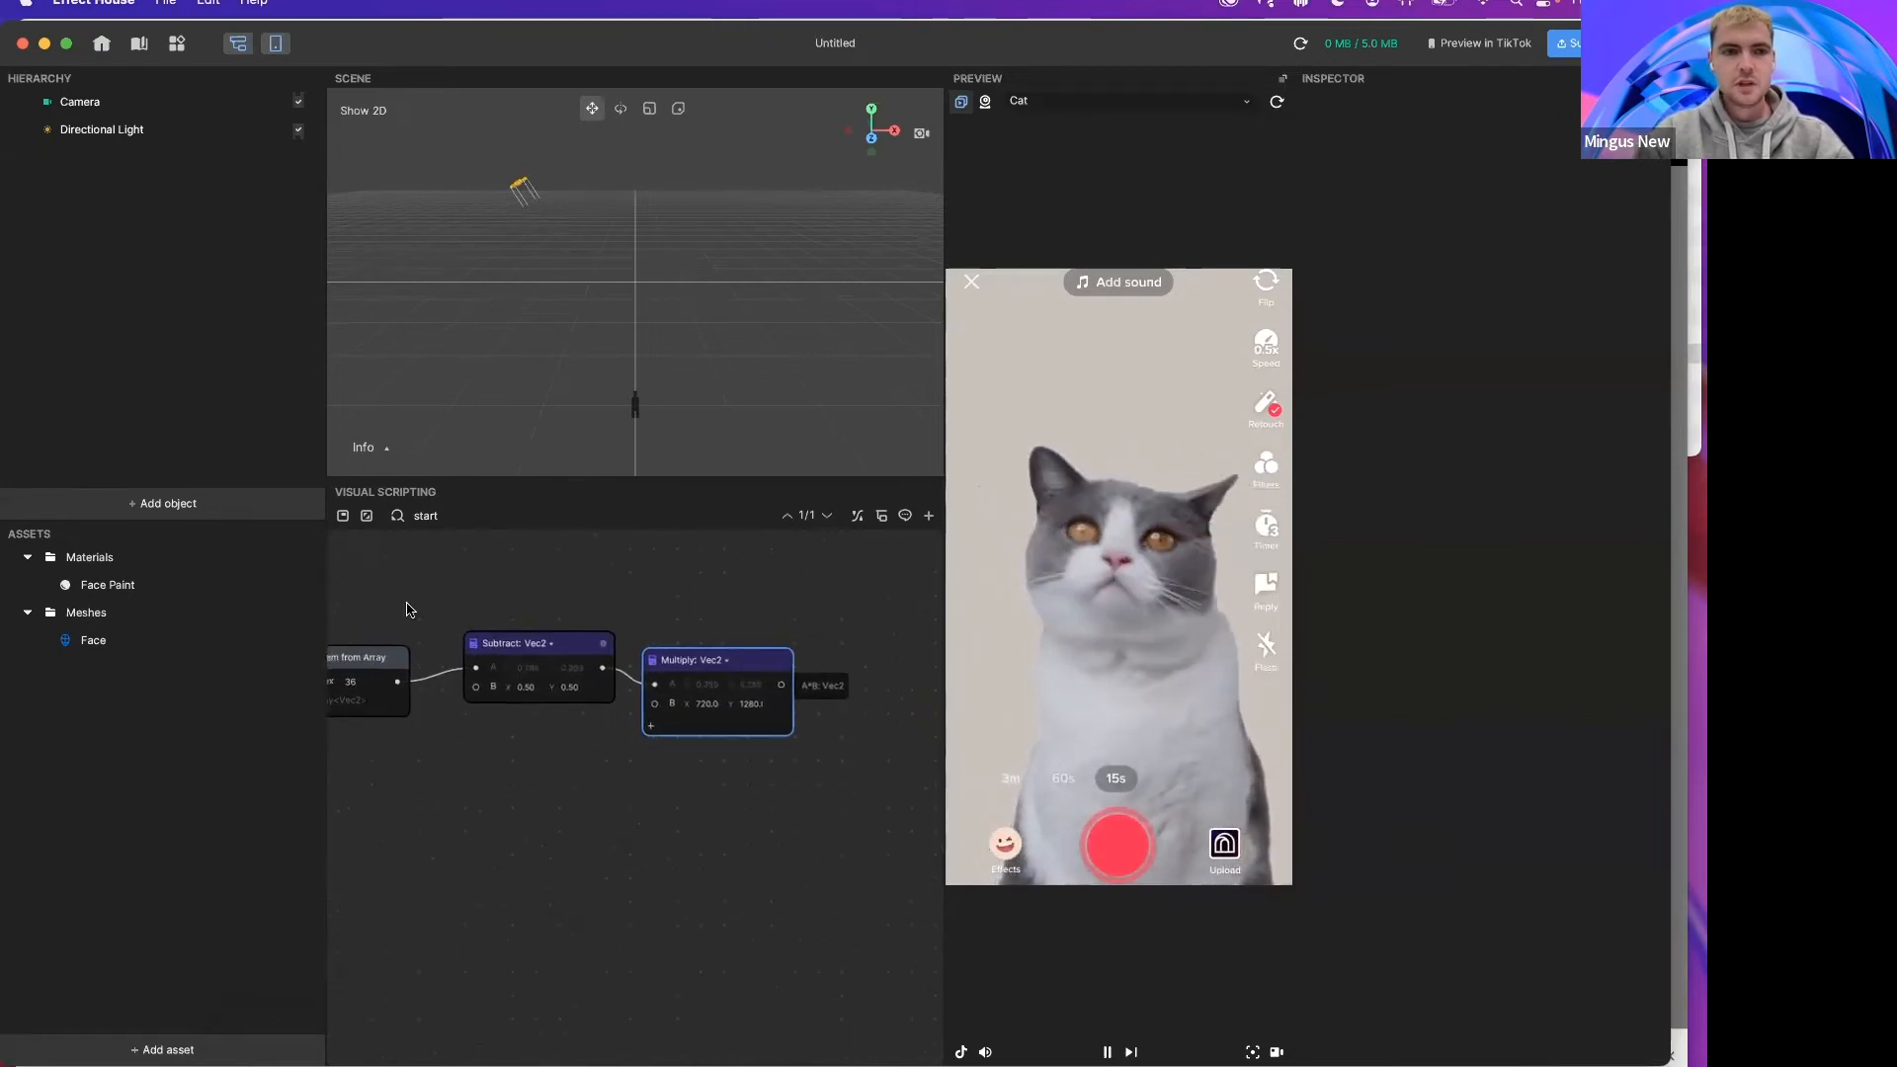
click(194, 509)
mouse_move(186, 316)
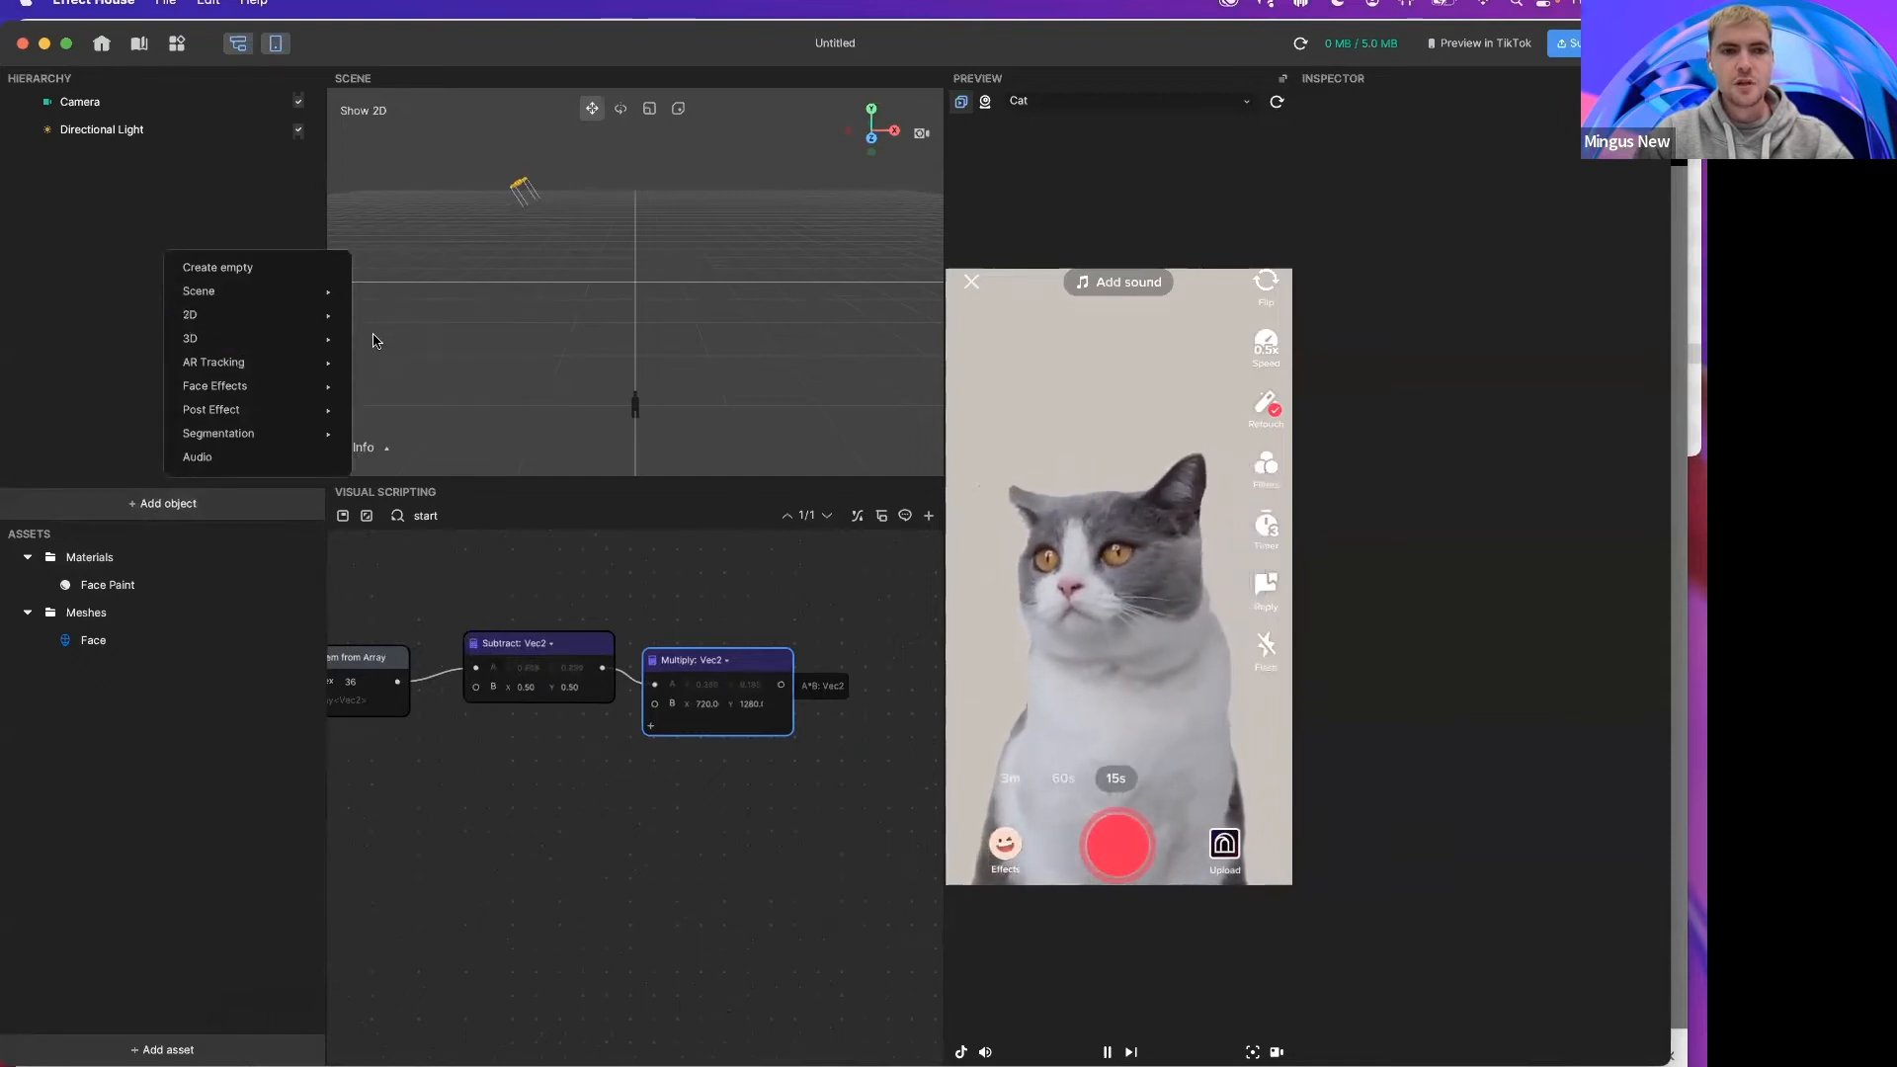
click(380, 339)
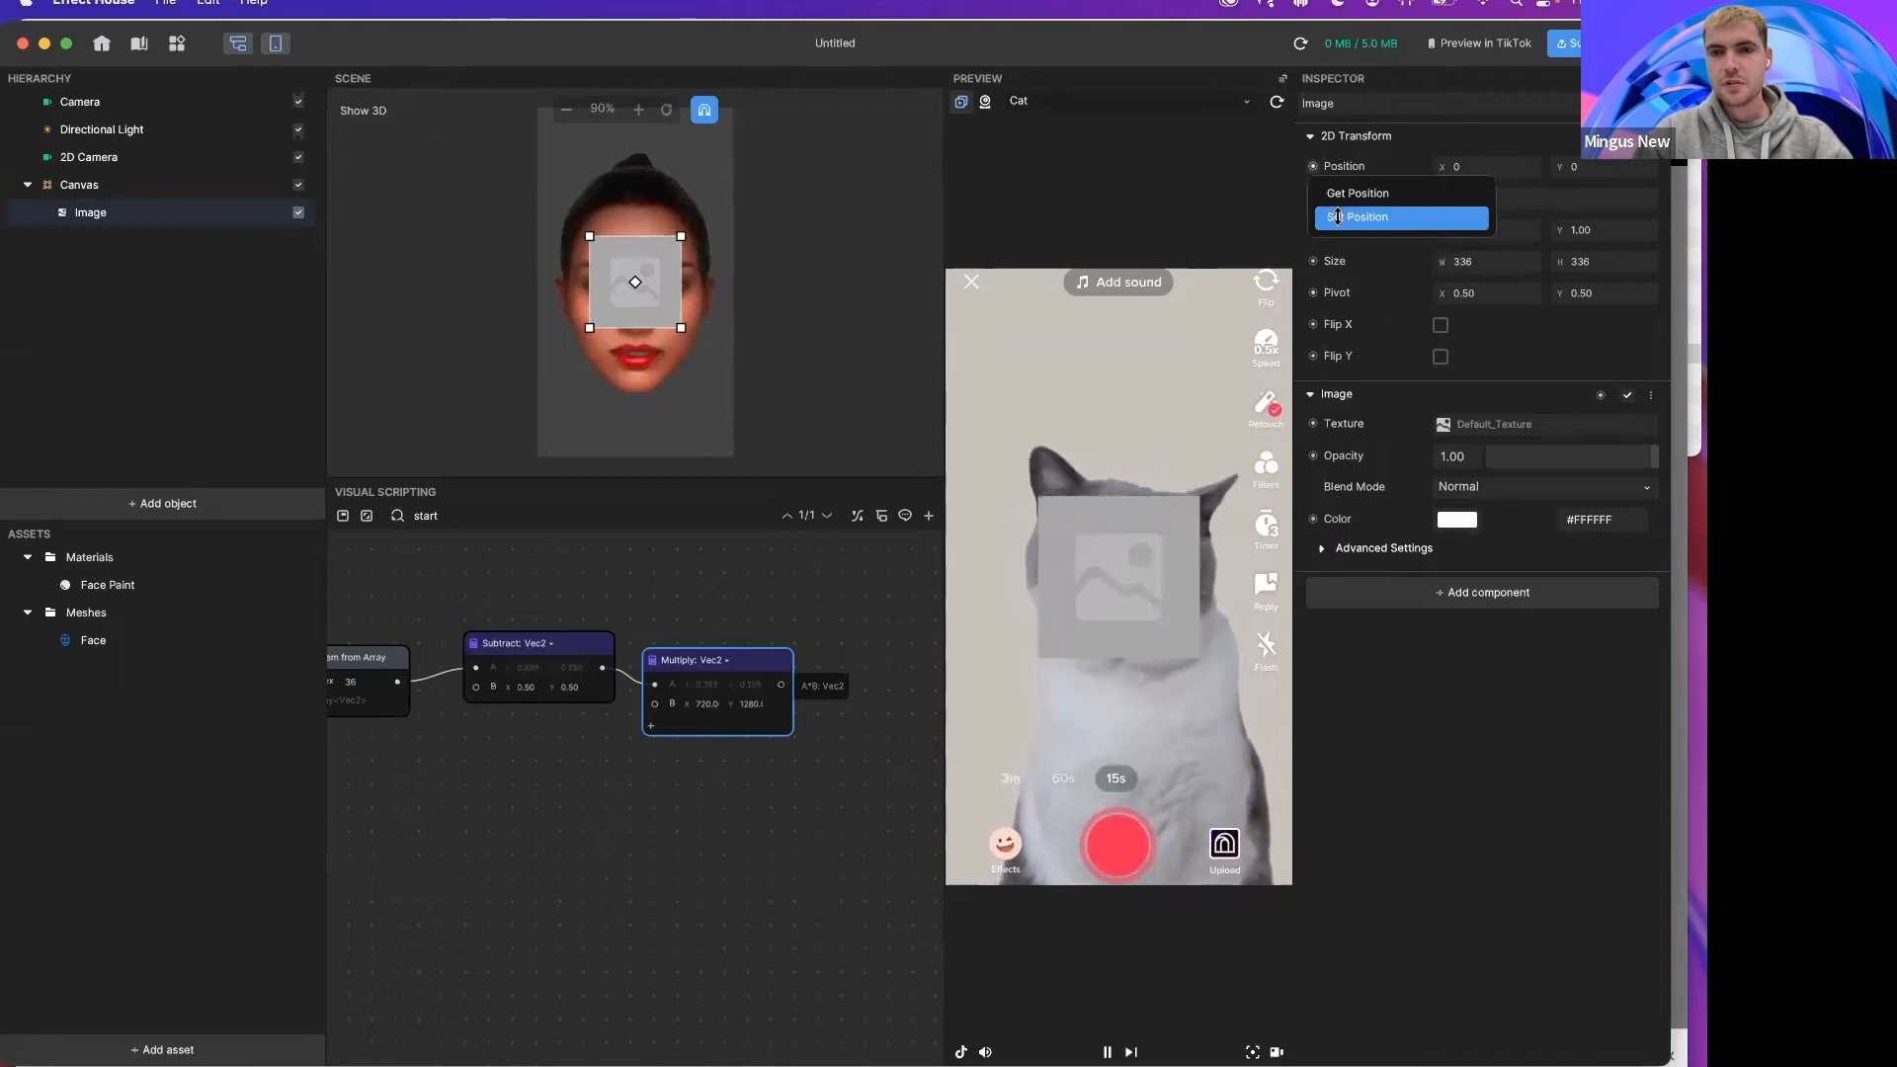
Step: Add a Set Position node for the Image's position and connect the Multiply result to it
click(1356, 193)
key(BackSpace)
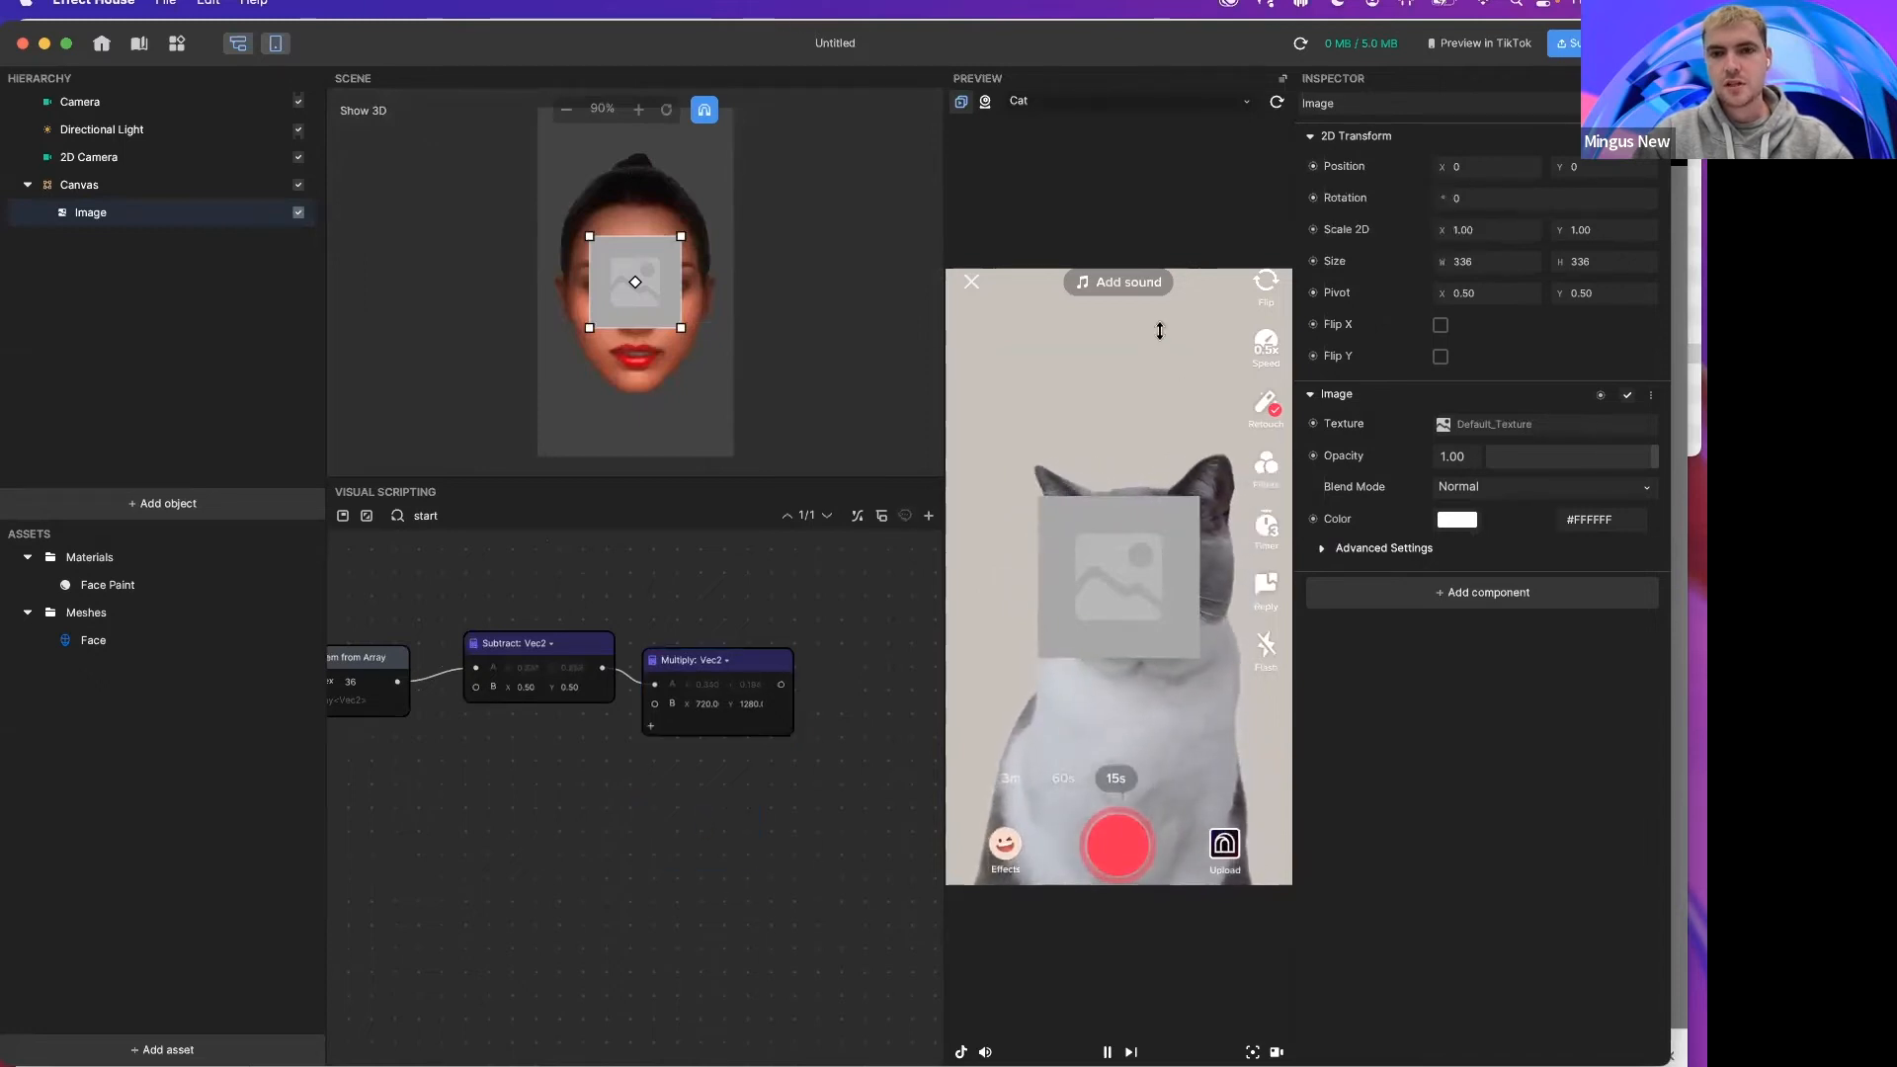
click(1312, 167)
click(1355, 205)
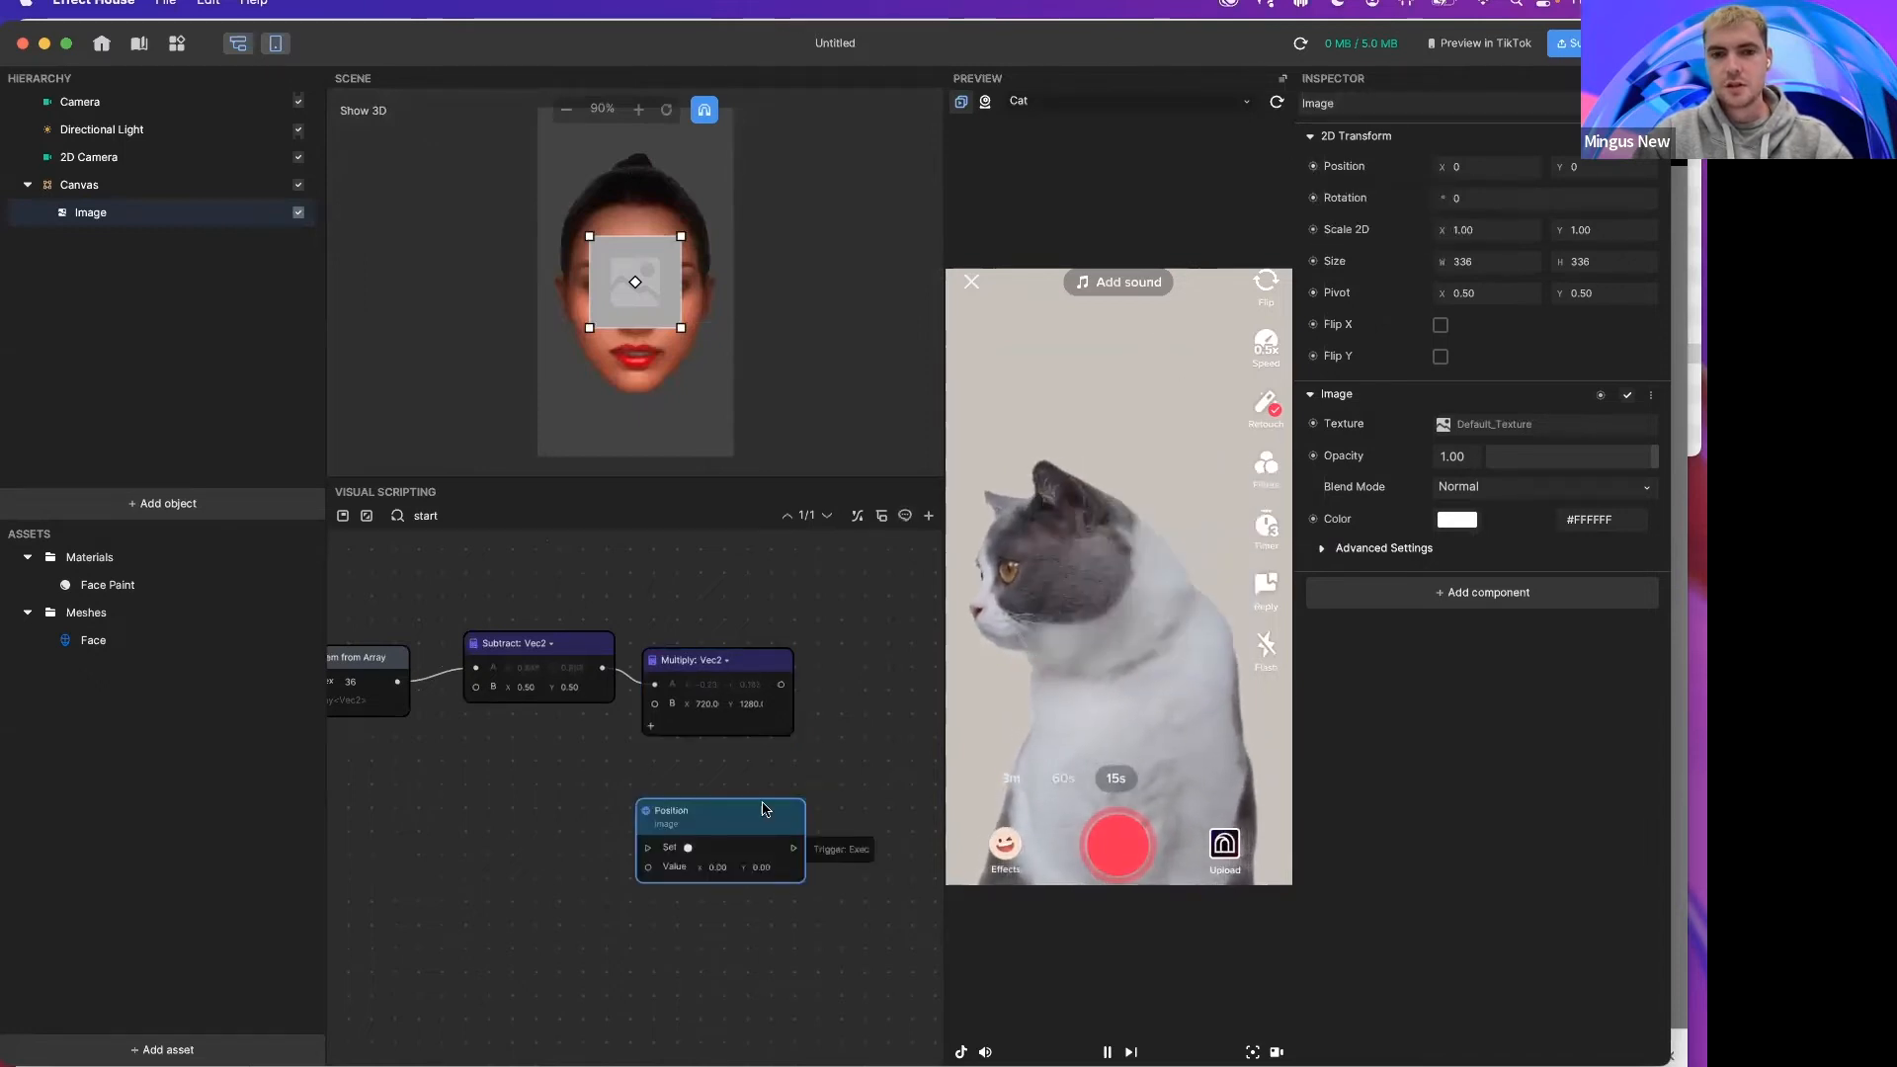
drag(787, 691, 782, 803)
Step: Add an Update node and connect it to the Set Position node's Set trigger
scroll(598, 839, left, 3)
scroll(598, 839, down, 2)
right_click(597, 836)
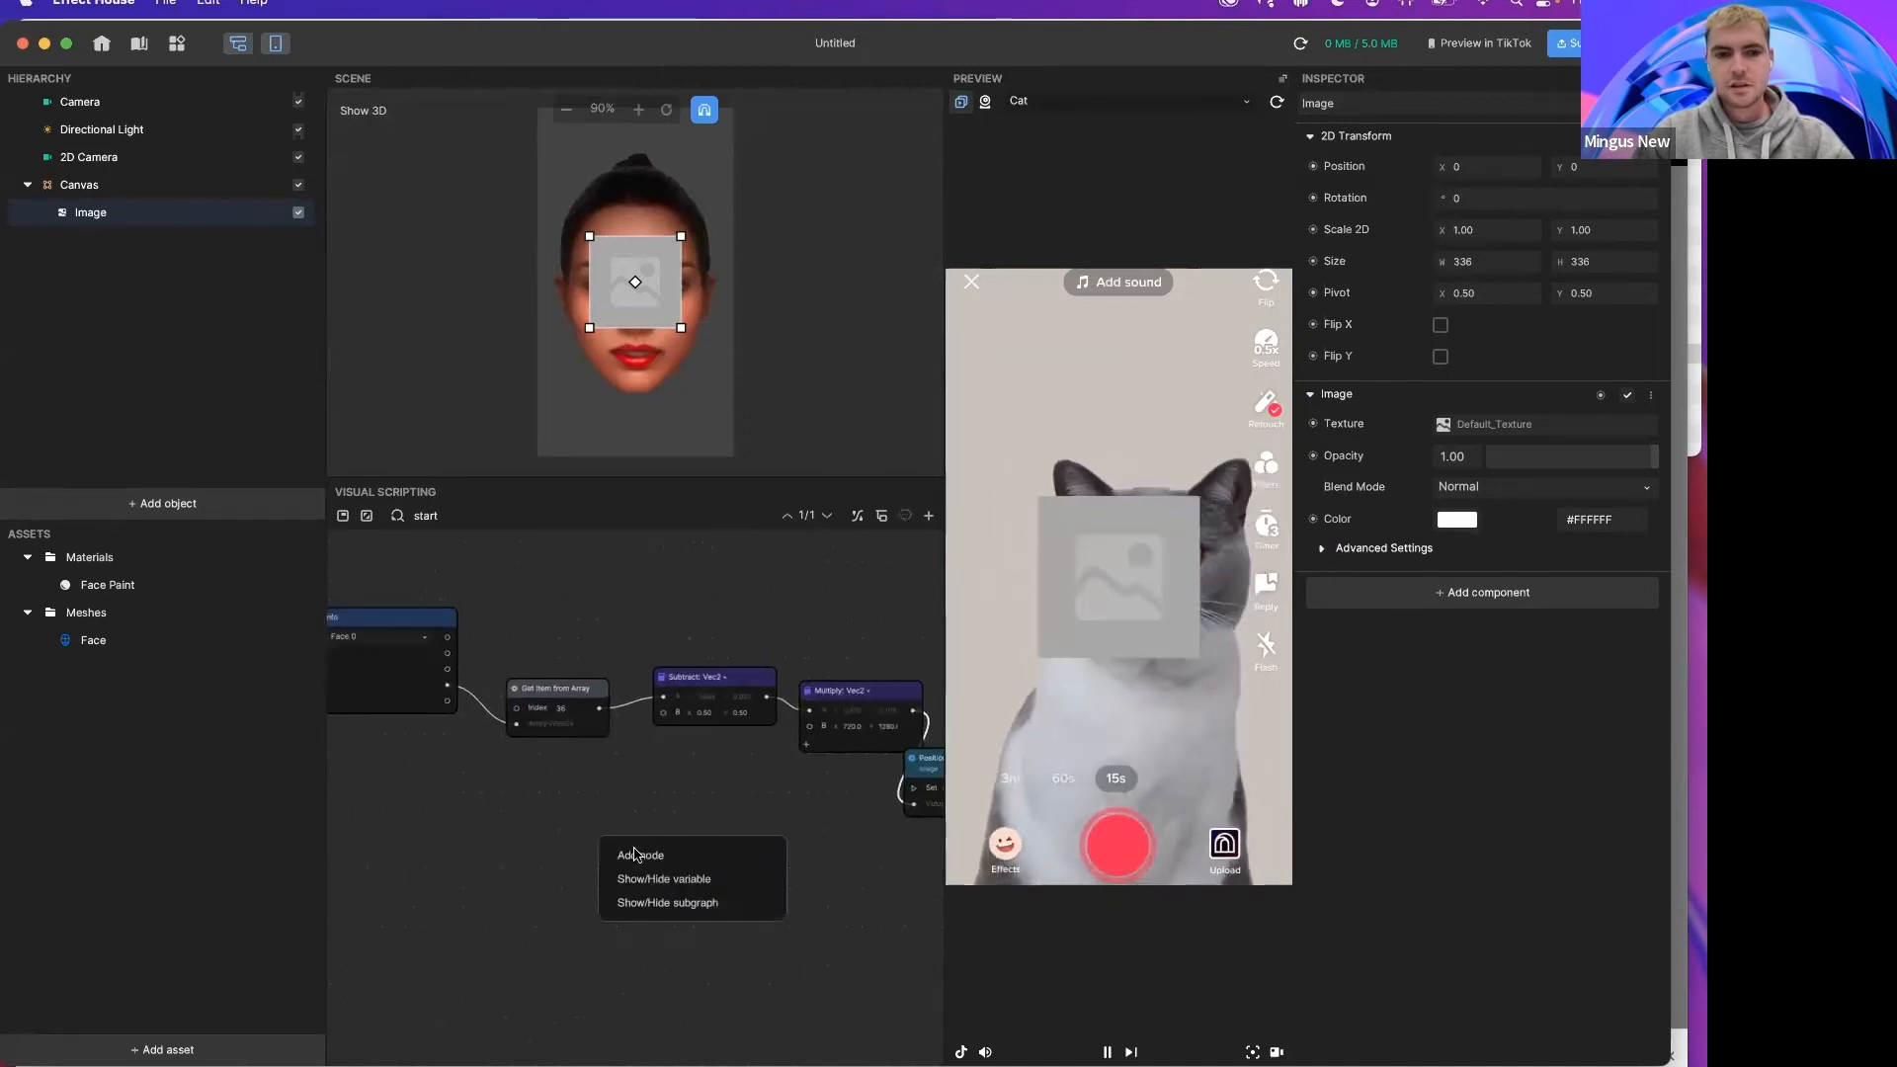
click(636, 856)
text(update)
key(Return)
drag(689, 863, 925, 791)
scroll(866, 817, right, 1)
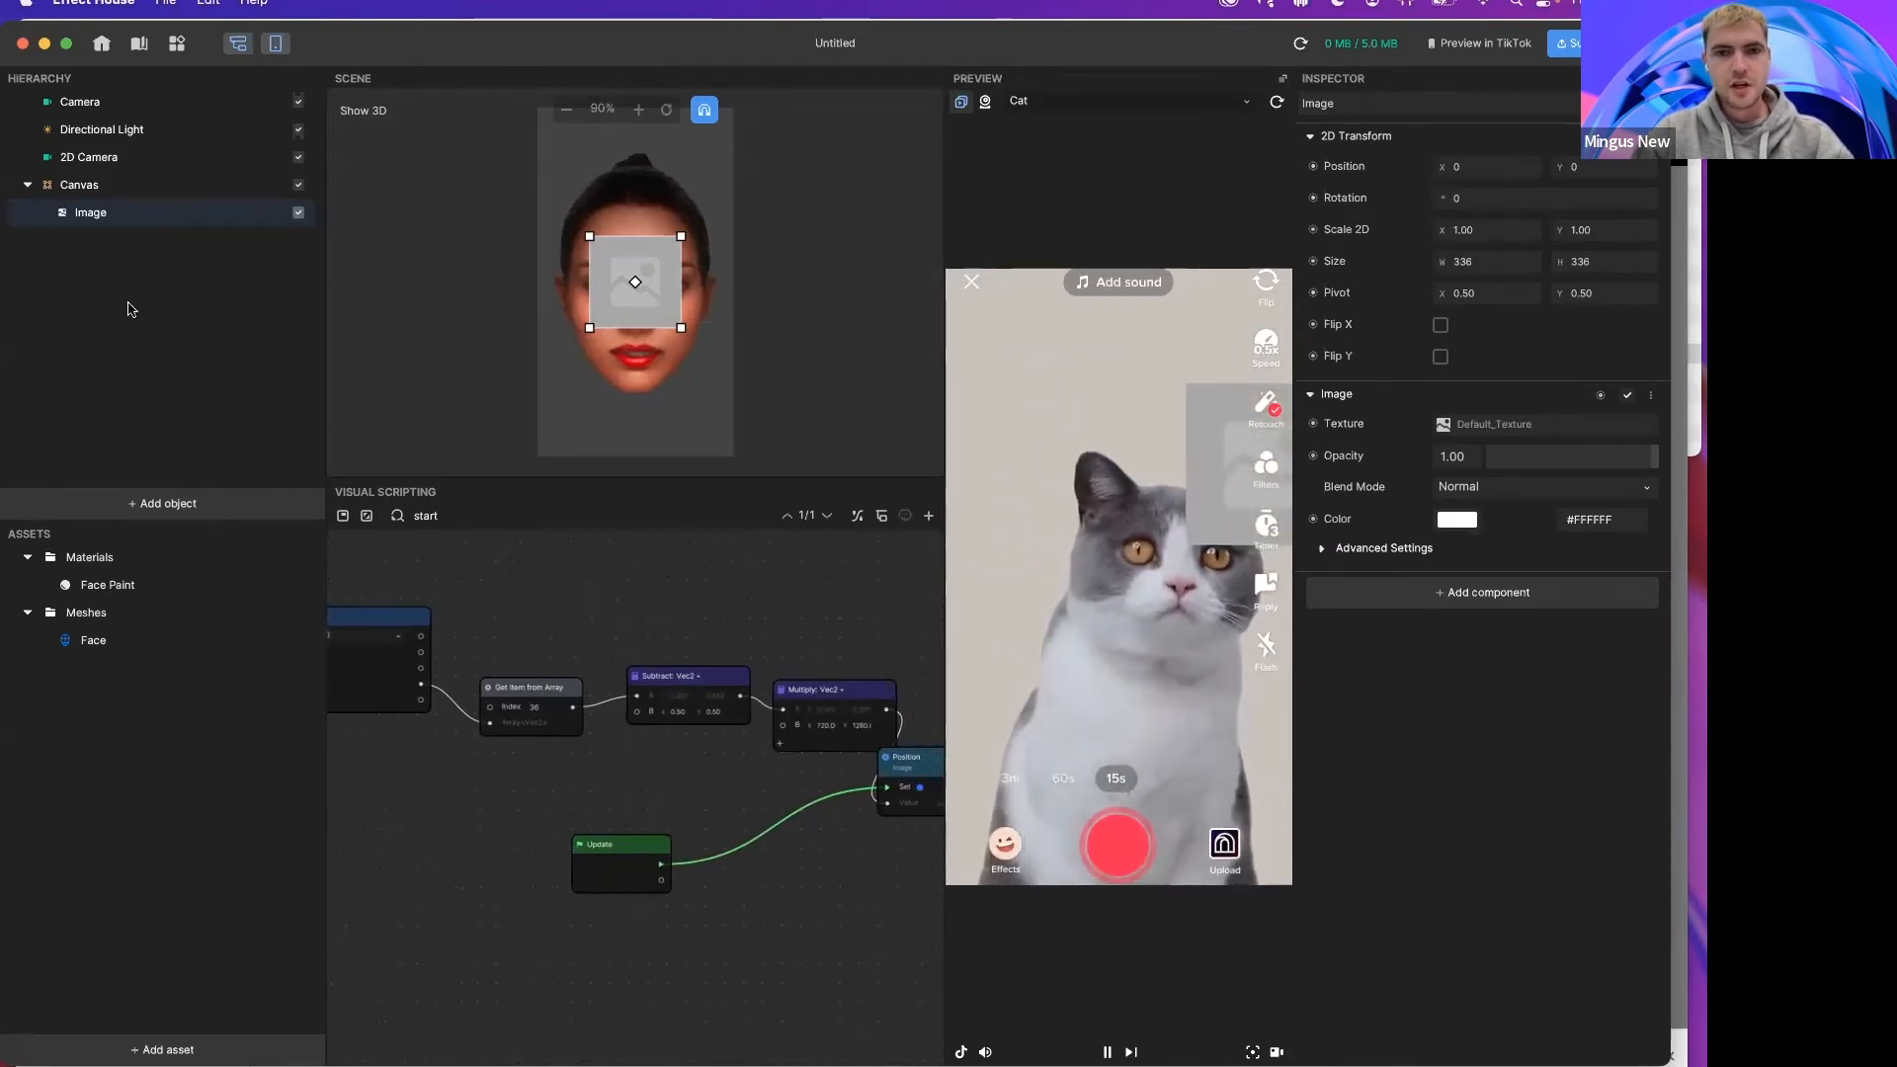
drag(1187, 54, 1135, 53)
drag(932, 54, 897, 54)
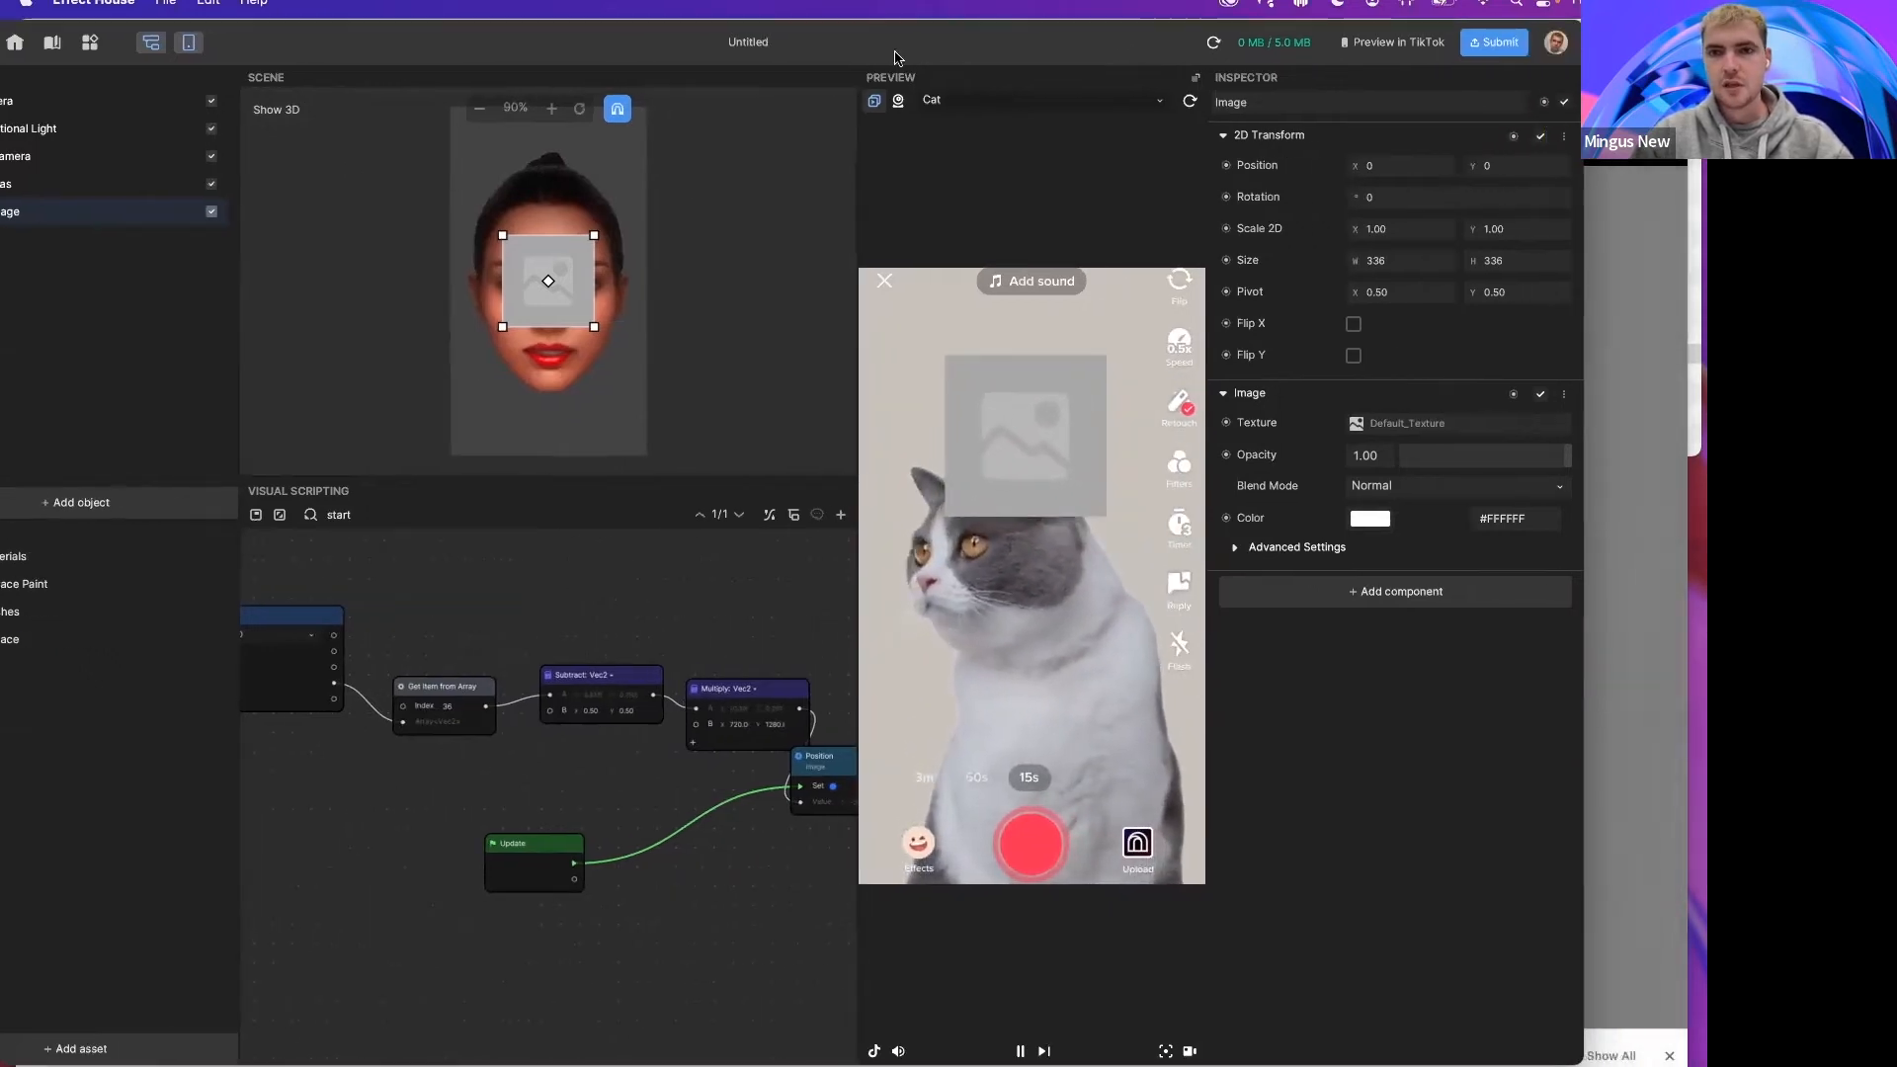
drag(1324, 53, 1179, 52)
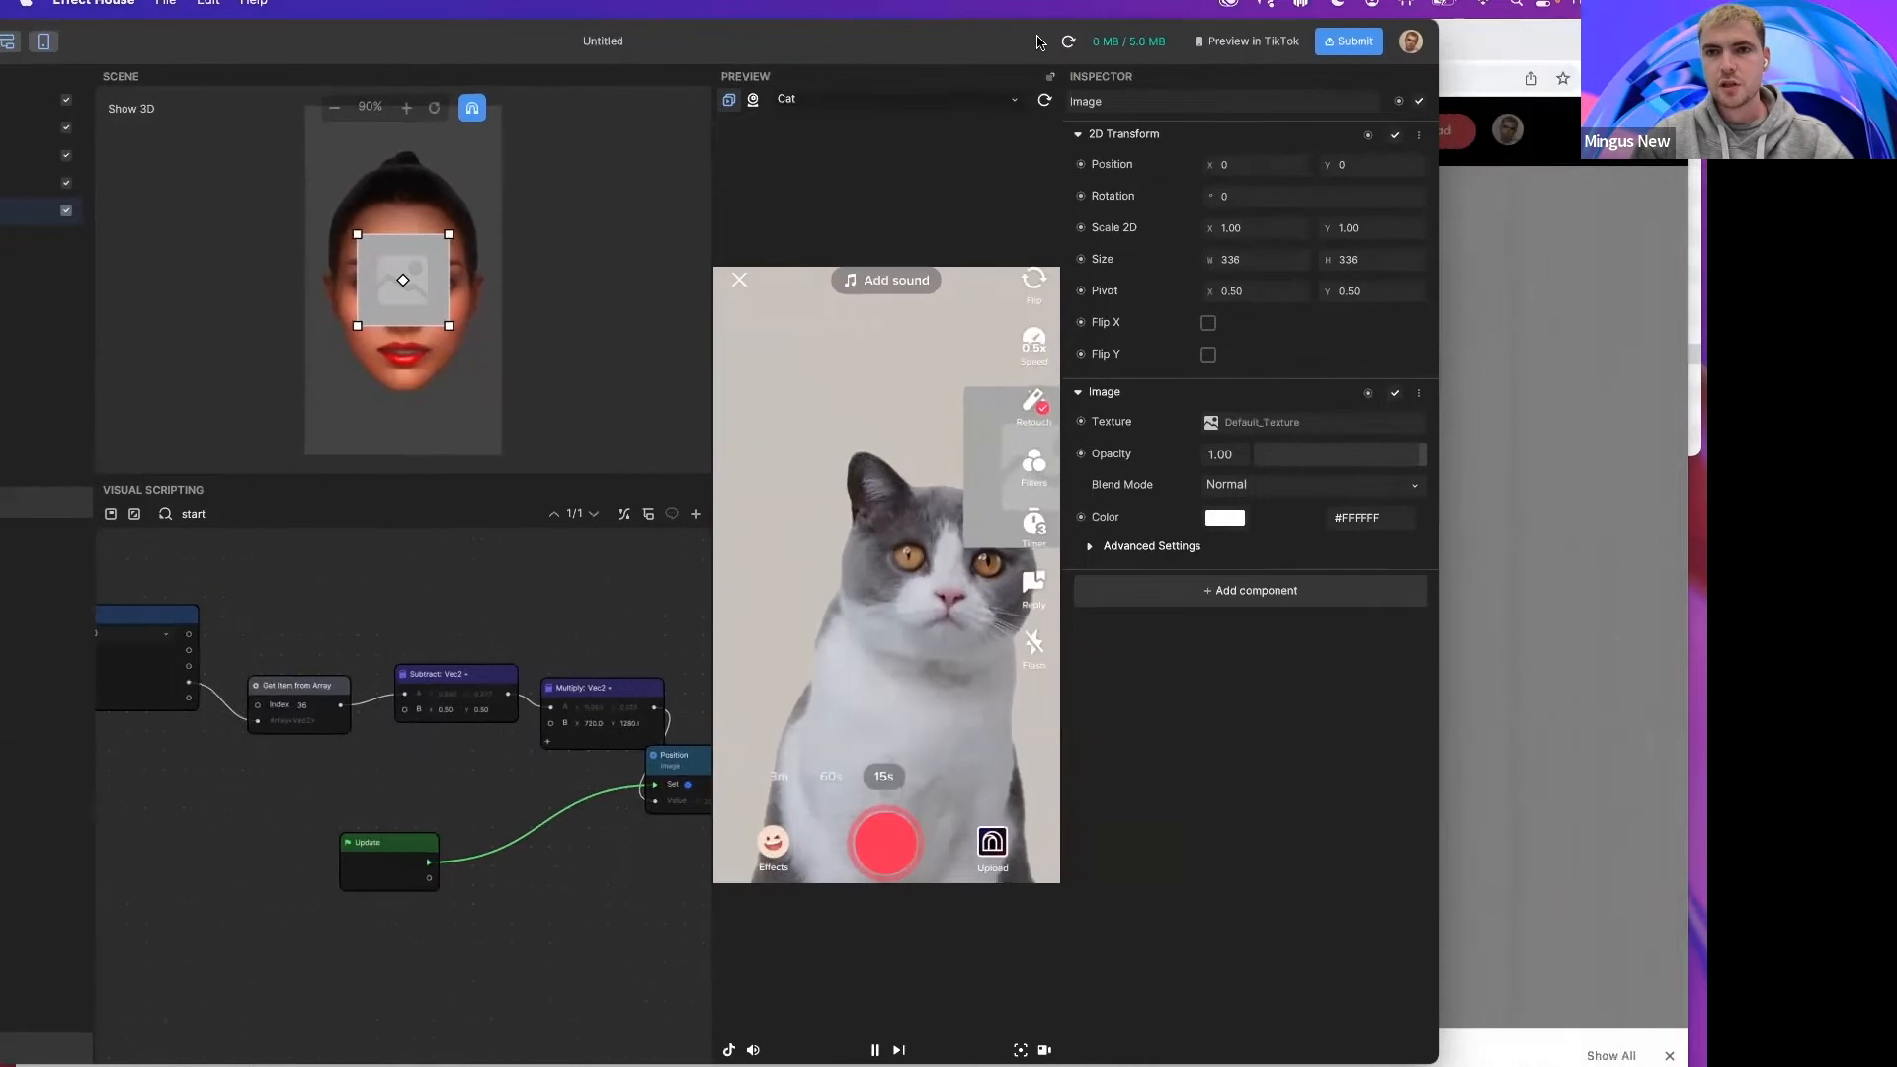
Step: Set the Image's Scale 2D to 0.1 on both X and Y
click(1255, 232)
key(BackSpace)
key(BackSpace)
key(BackSpace)
key(BackSpace)
text(.1)
key(Tab)
text(.1)
key(Return)
Step: Set the Get Item from Array node's index to 50
drag(712, 21, 918, 22)
scroll(632, 733, left, 1)
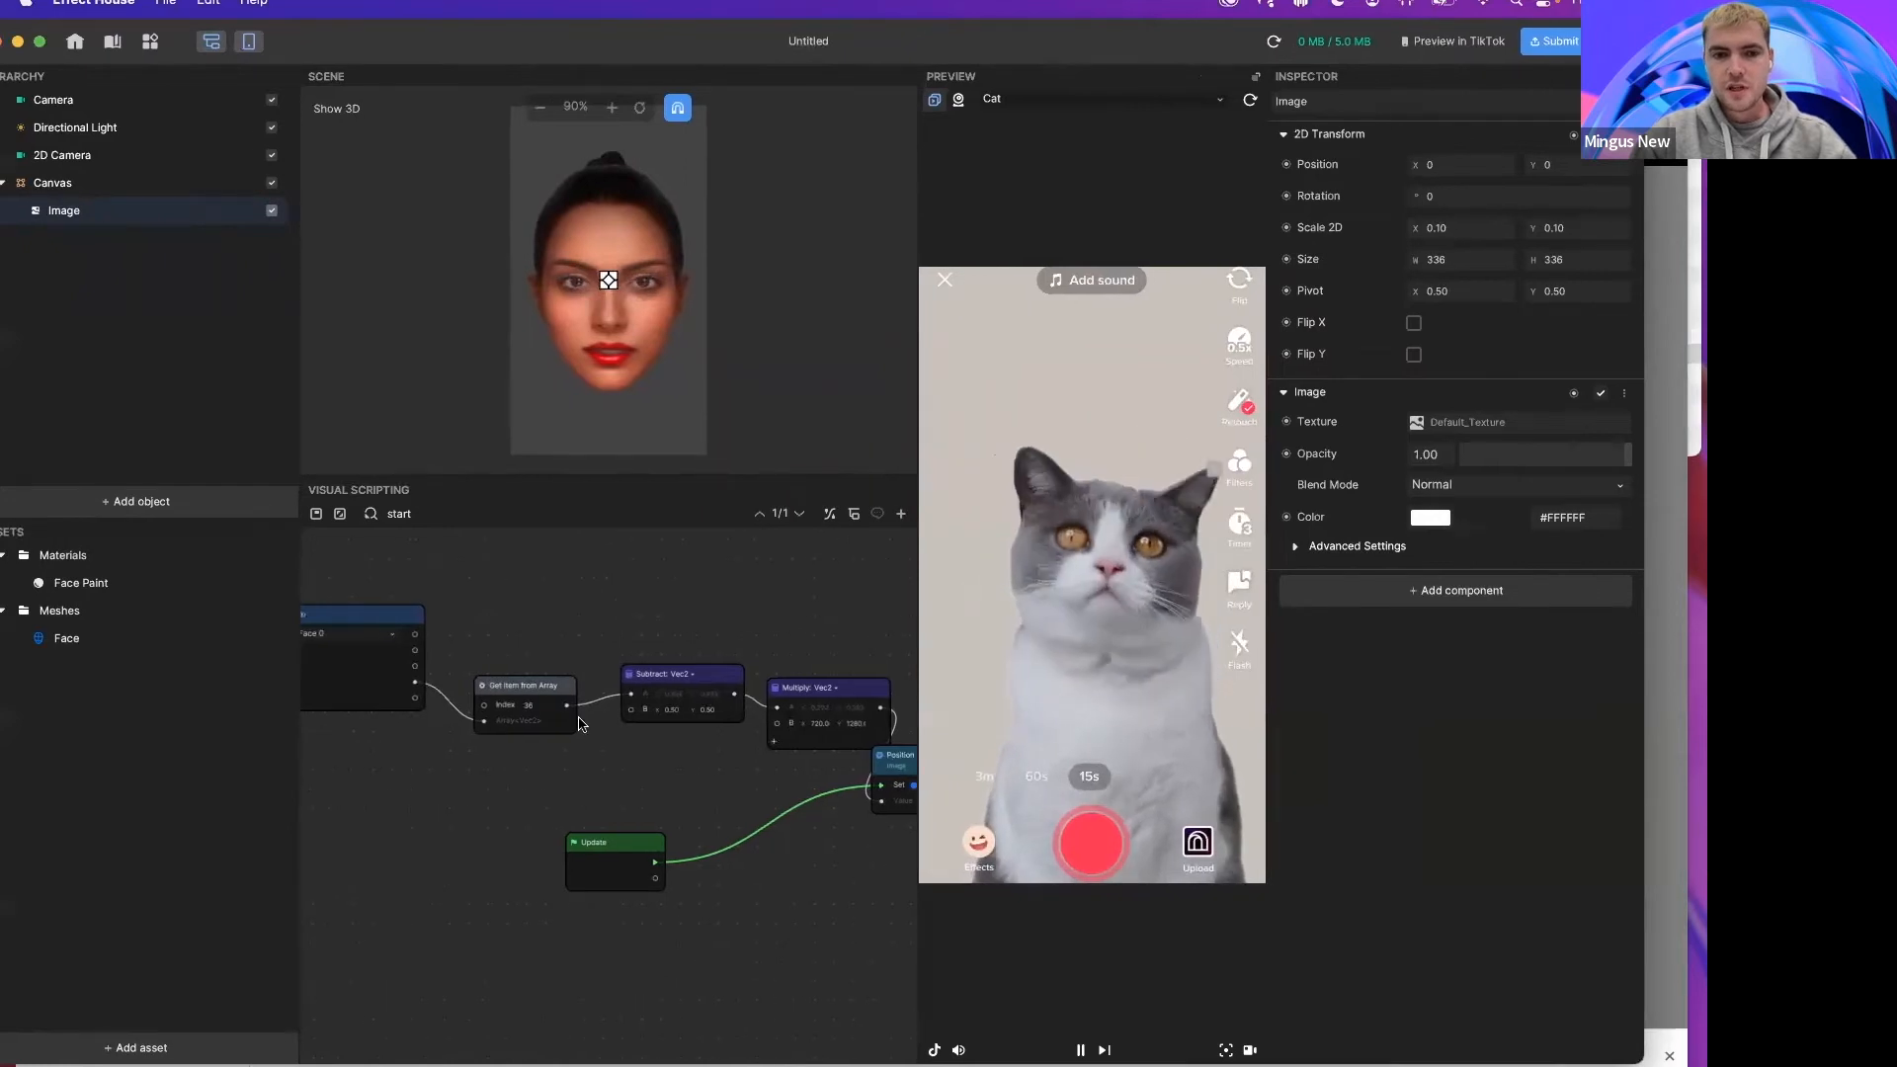
click(546, 706)
key(BackSpace)
key(BackSpace)
text(50)
click(487, 746)
scroll(485, 744, up, 3)
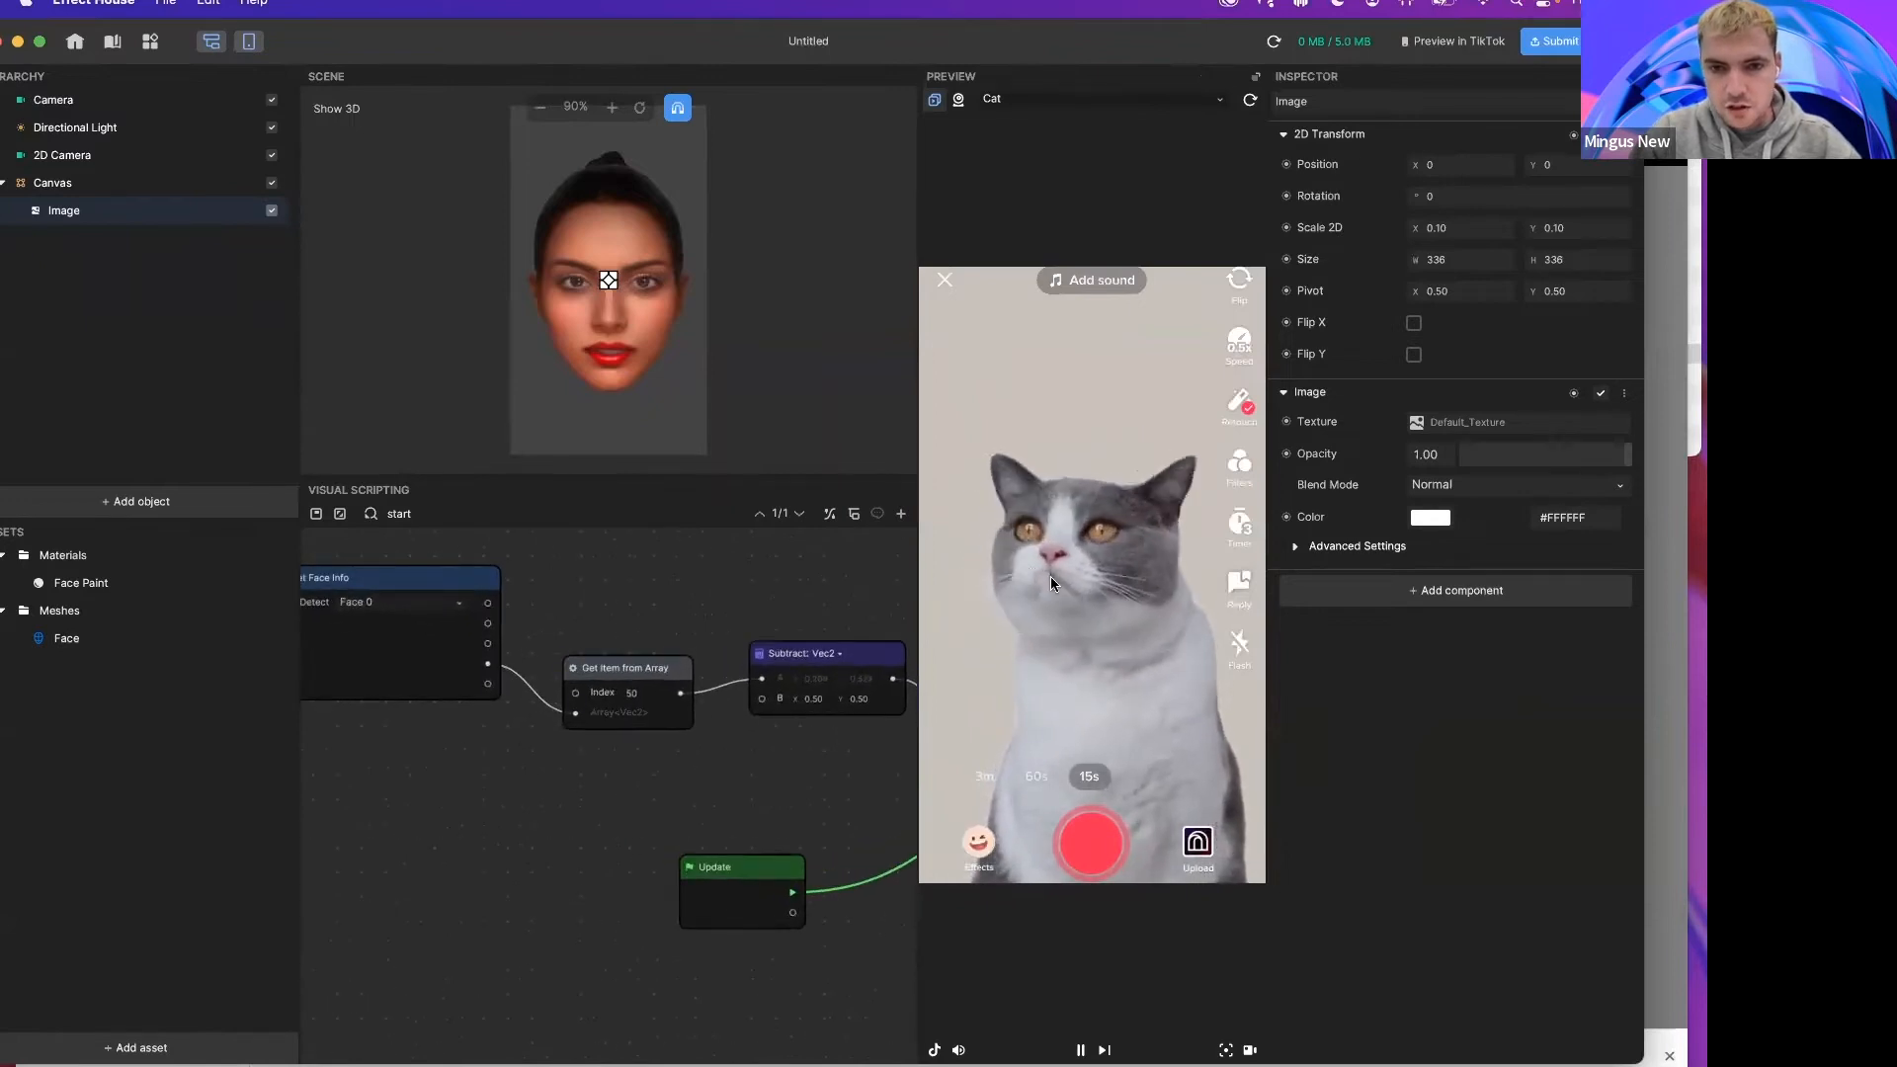
Step: Change the Get Item from Array node's index to 60
click(643, 694)
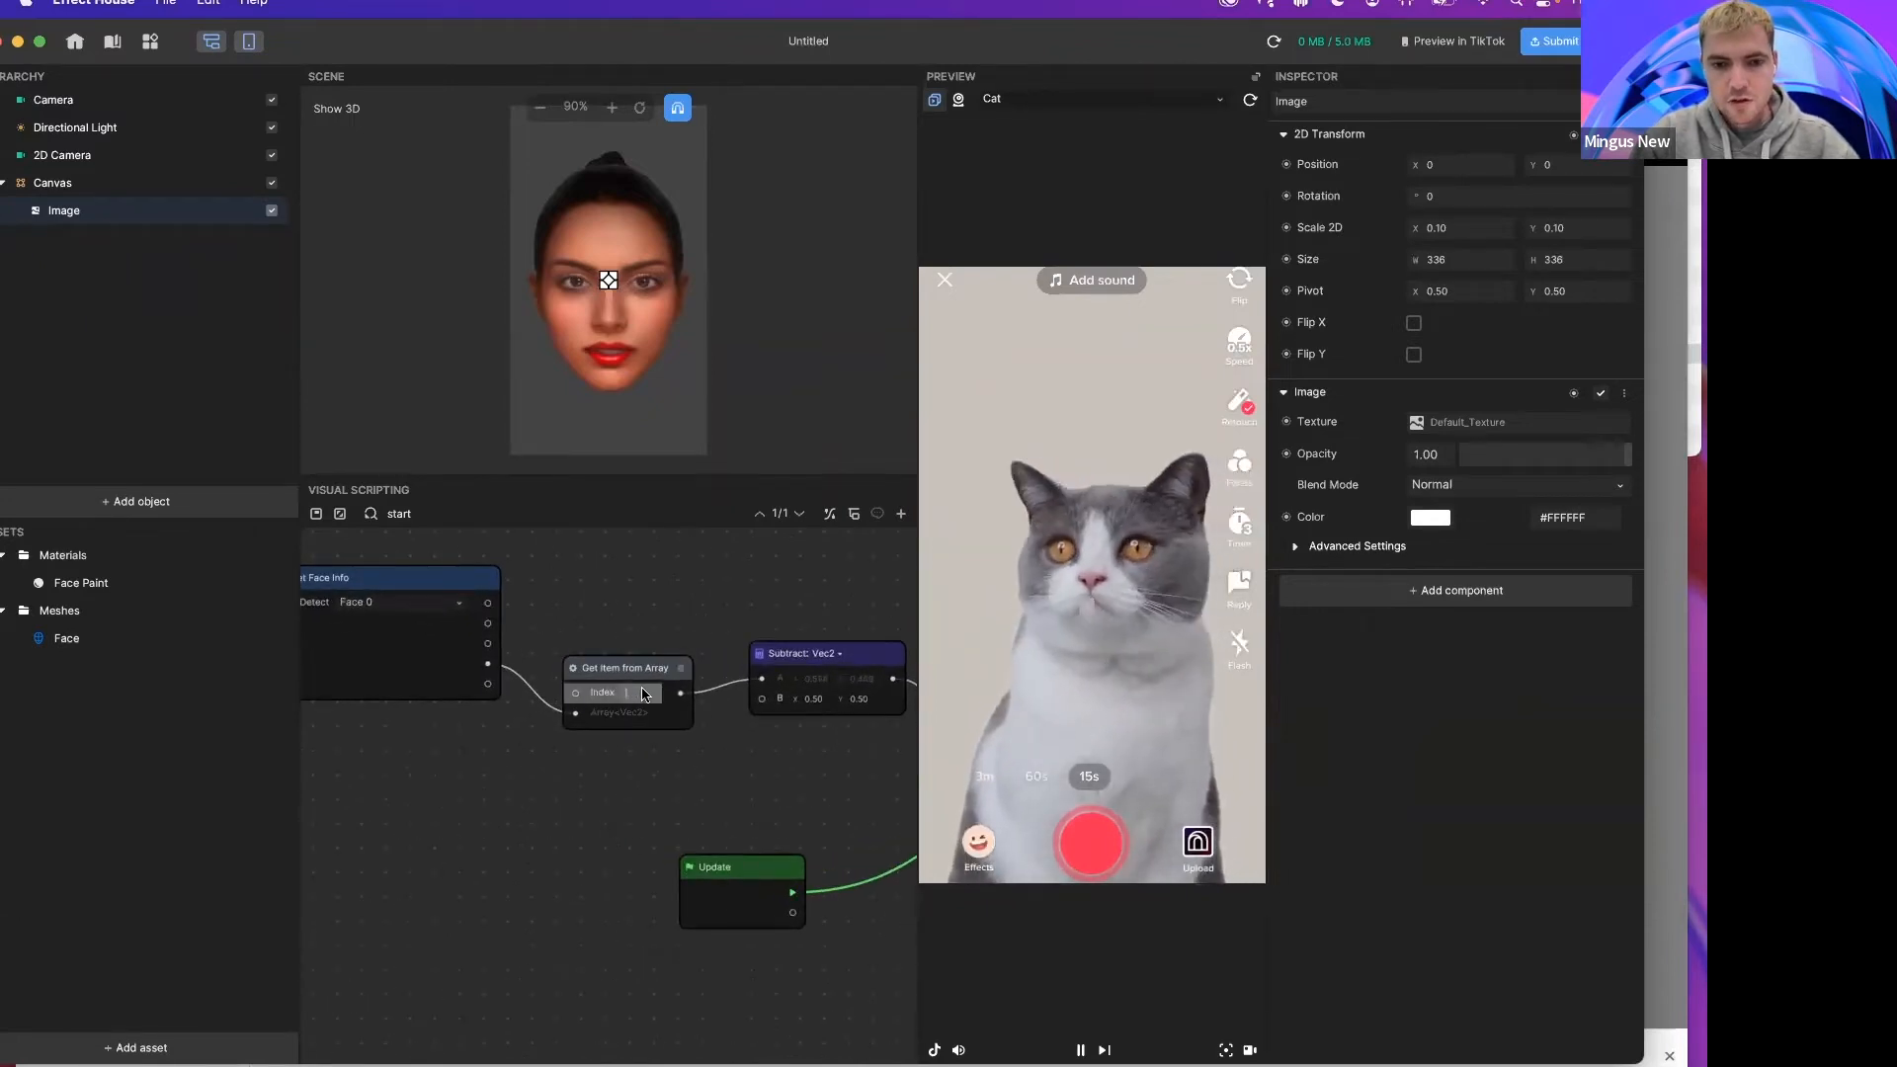
key(BackSpace)
key(BackSpace)
text(60)
key(Return)
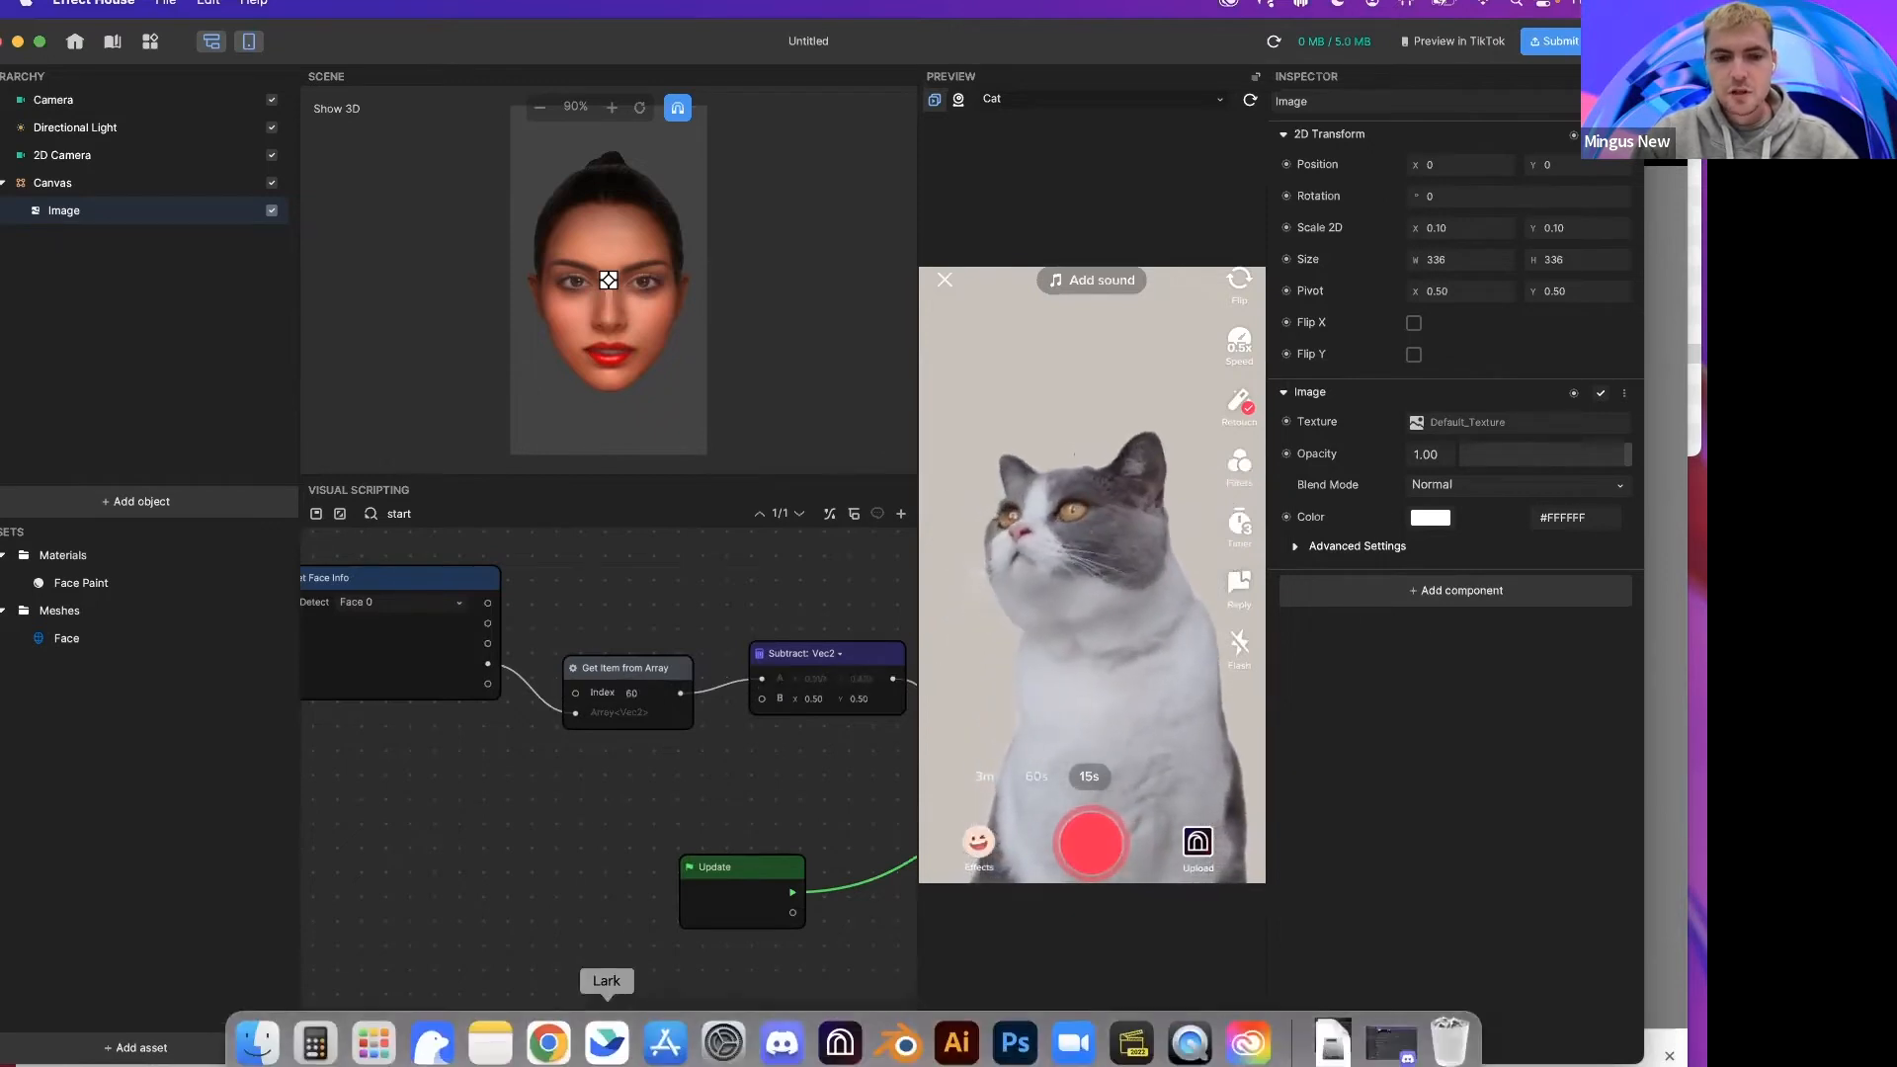
Step: Switch to the browser and examine the pet face keypoint map in the release notes
click(548, 1053)
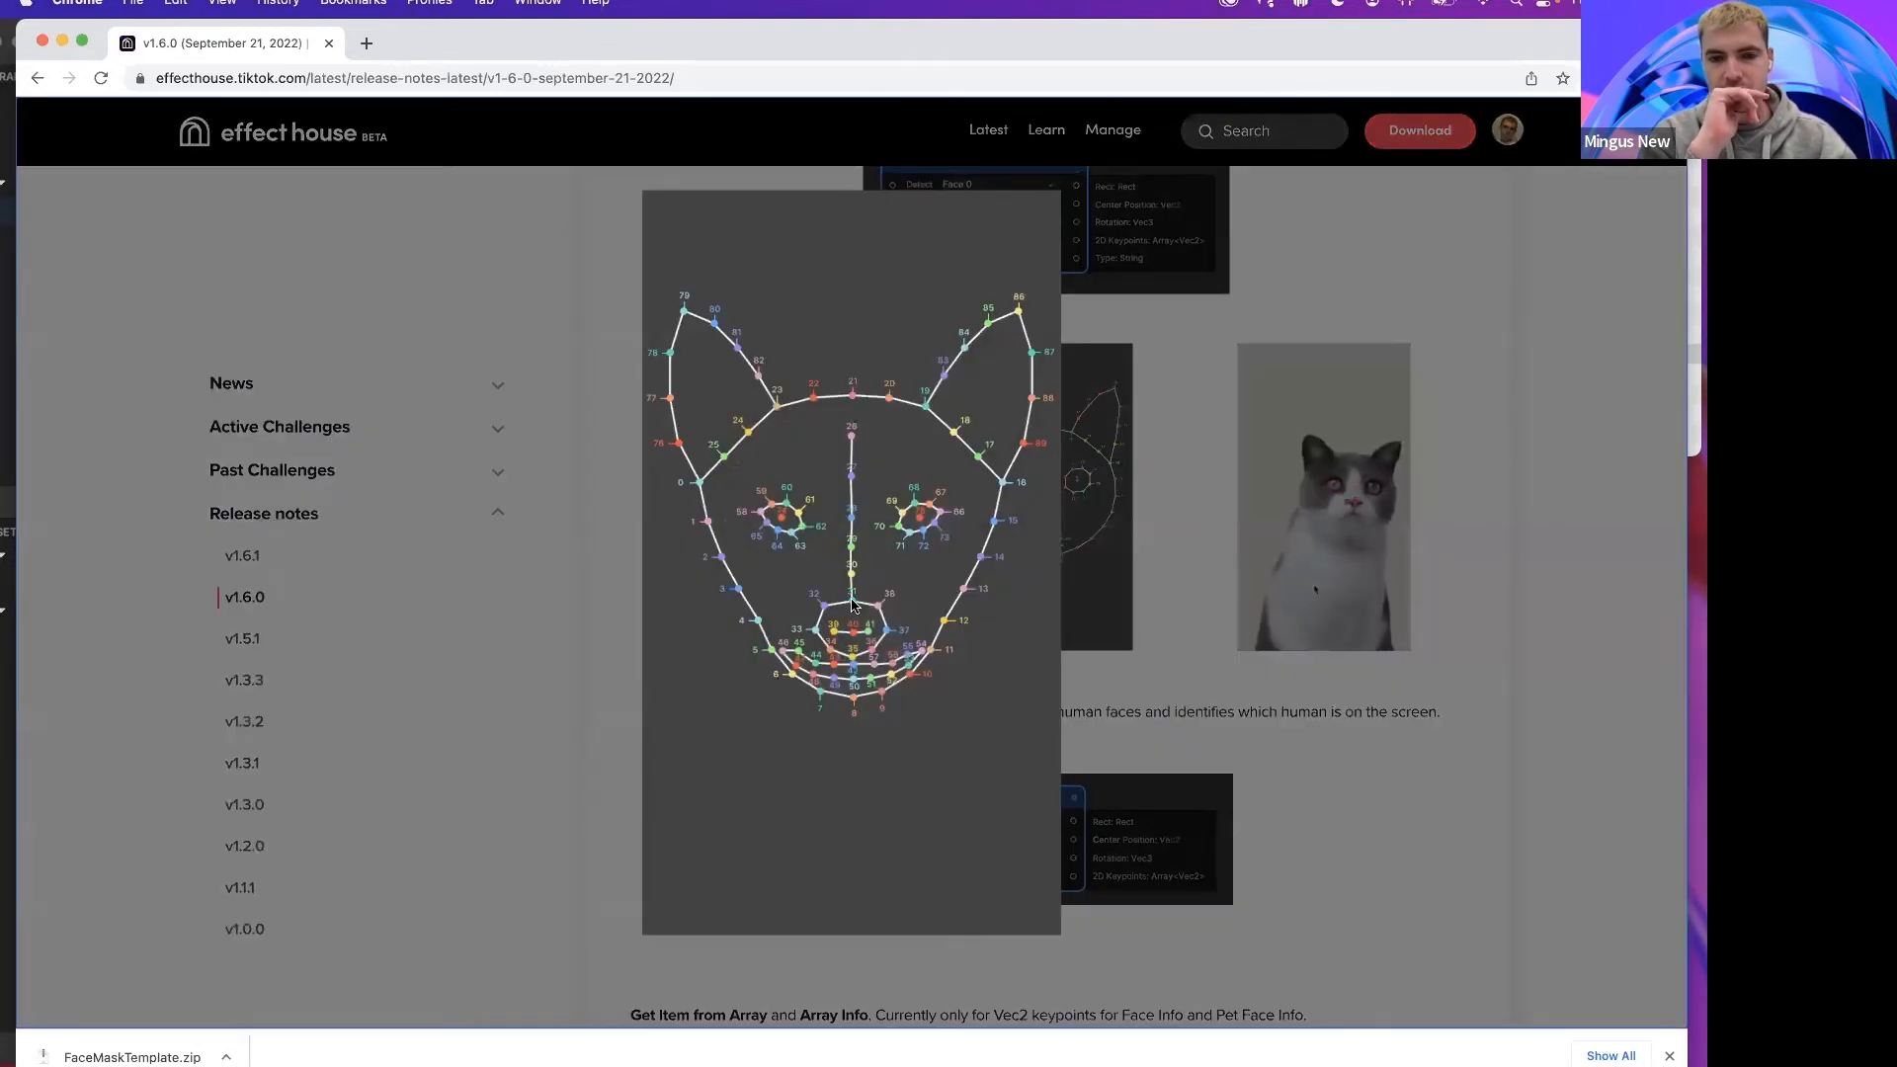
click(855, 606)
mouse_move(665, 1063)
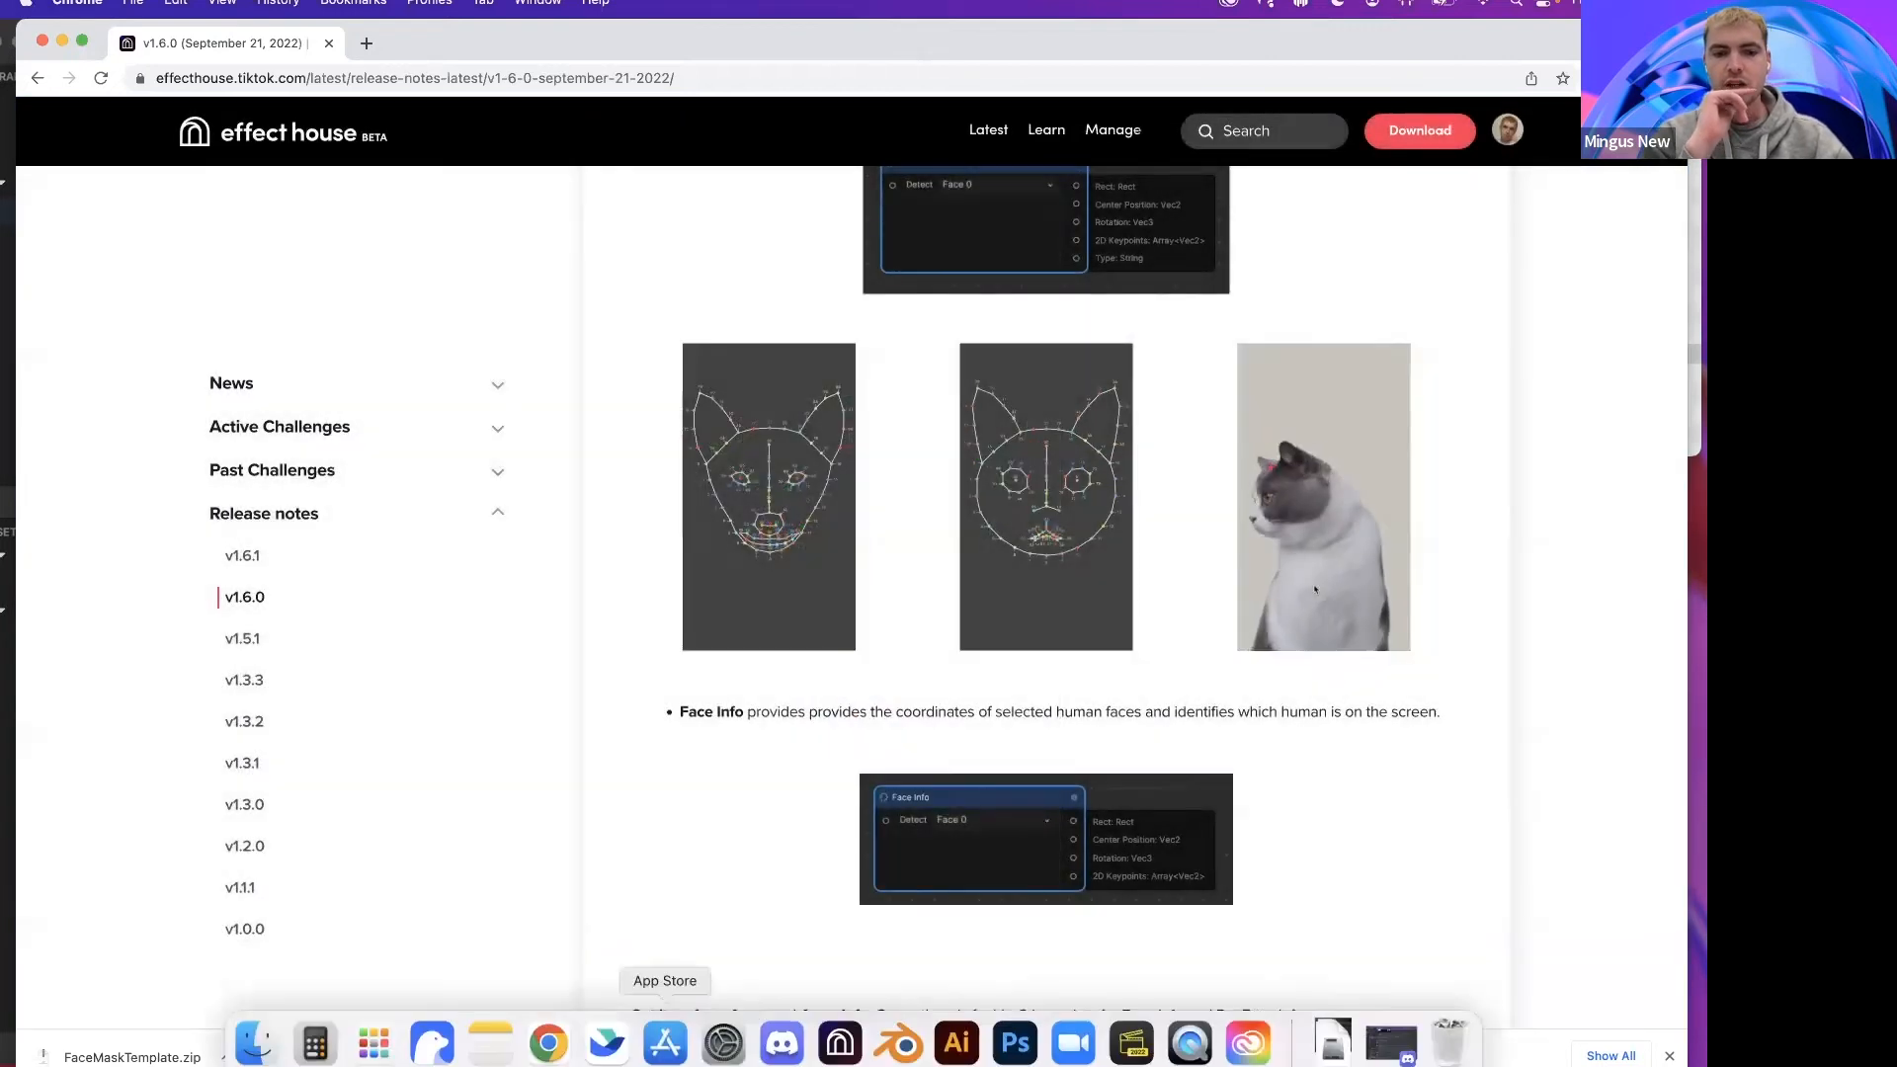
Step: Return to Effect House and add a Face Info node below the Pet Face Info node
click(839, 1043)
right_click(474, 773)
click(524, 789)
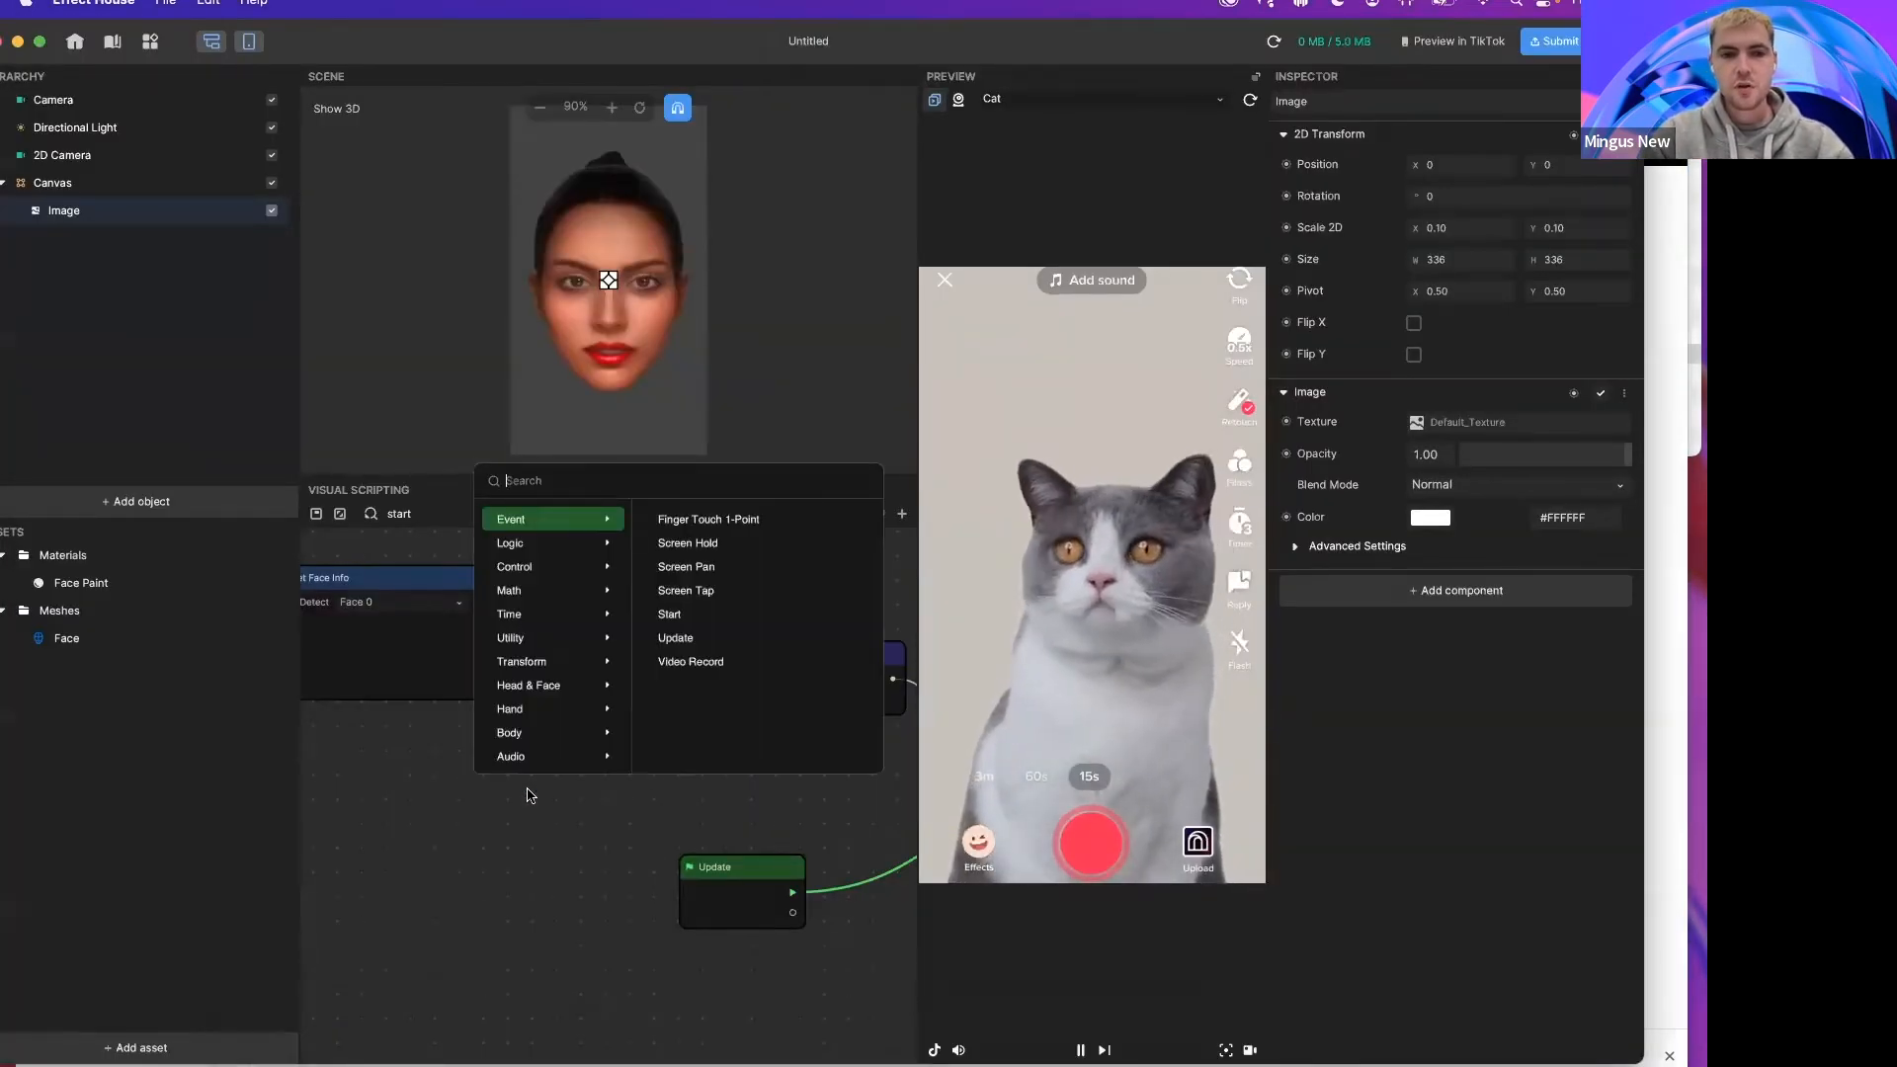
text(face info)
key(Return)
drag(529, 789, 379, 757)
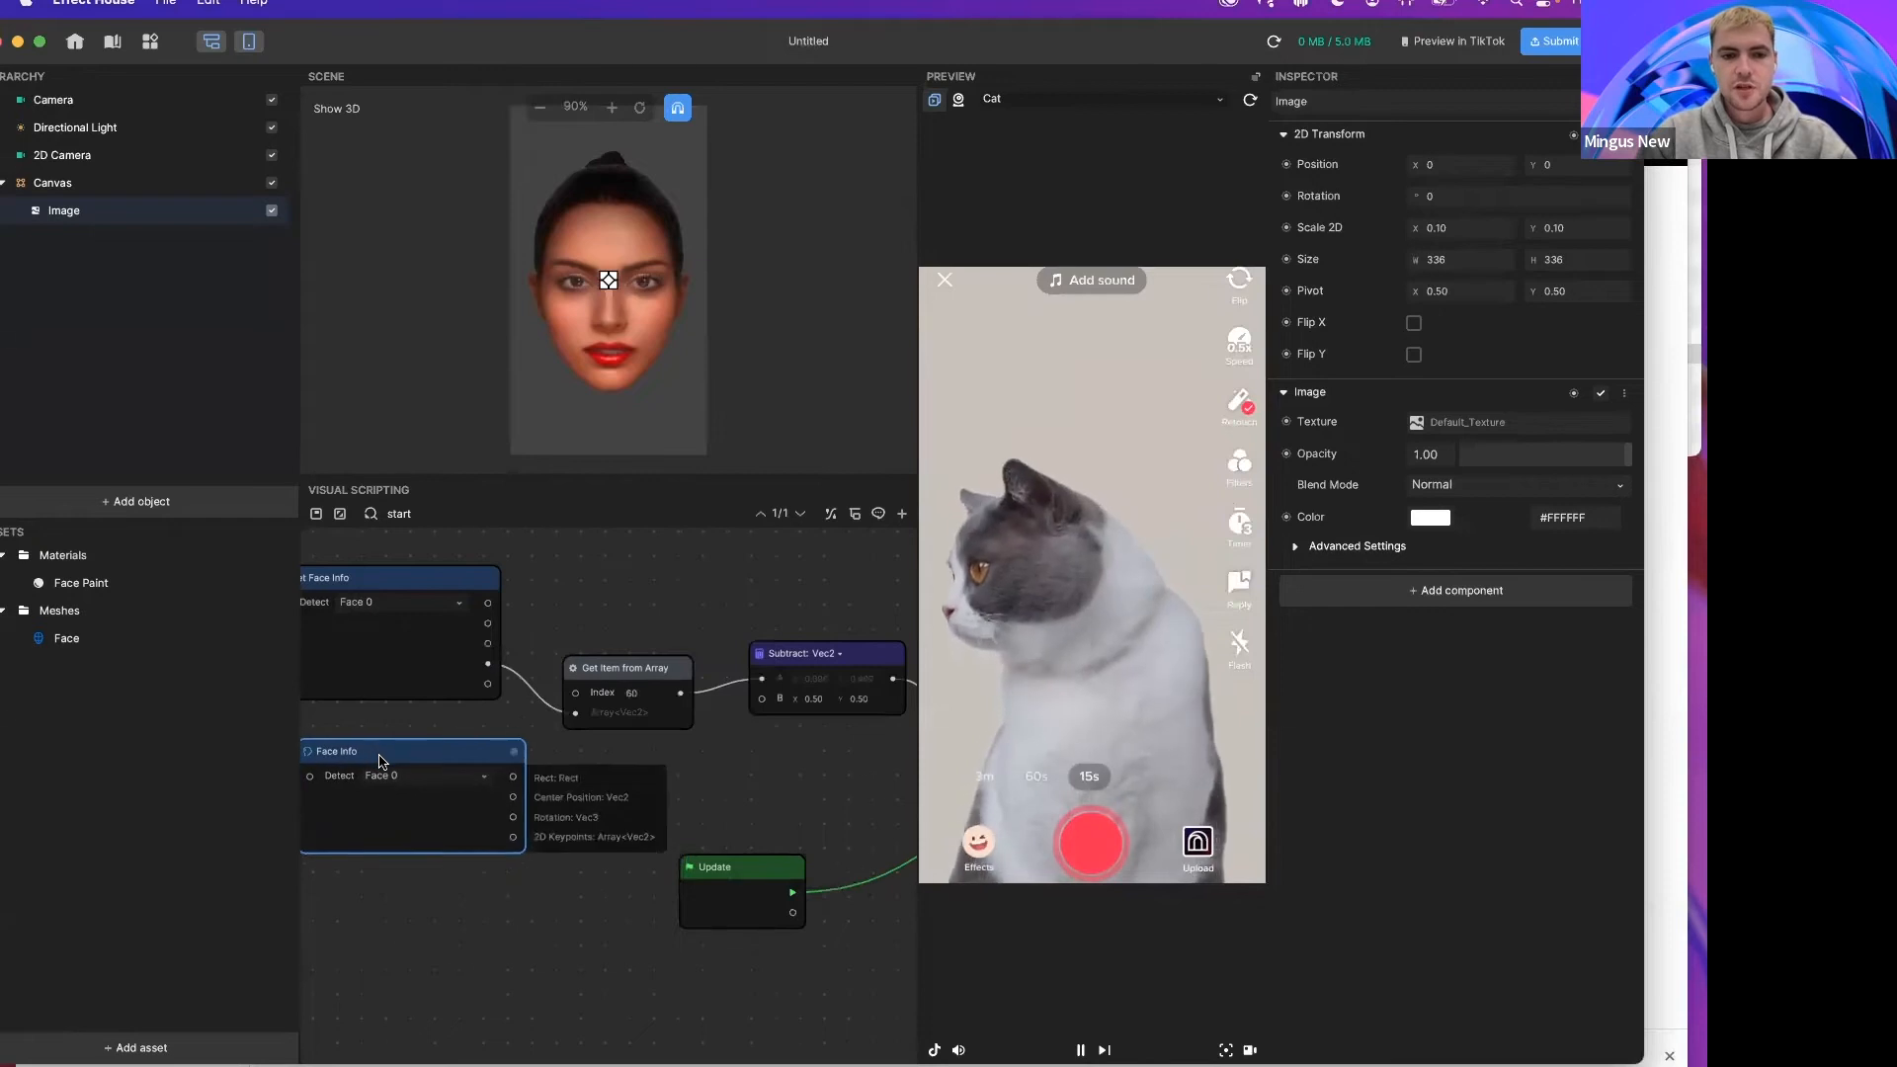
Step: Switch to the browser to review the Get Item from Array release notes, then return
scroll(379, 757, left, 3)
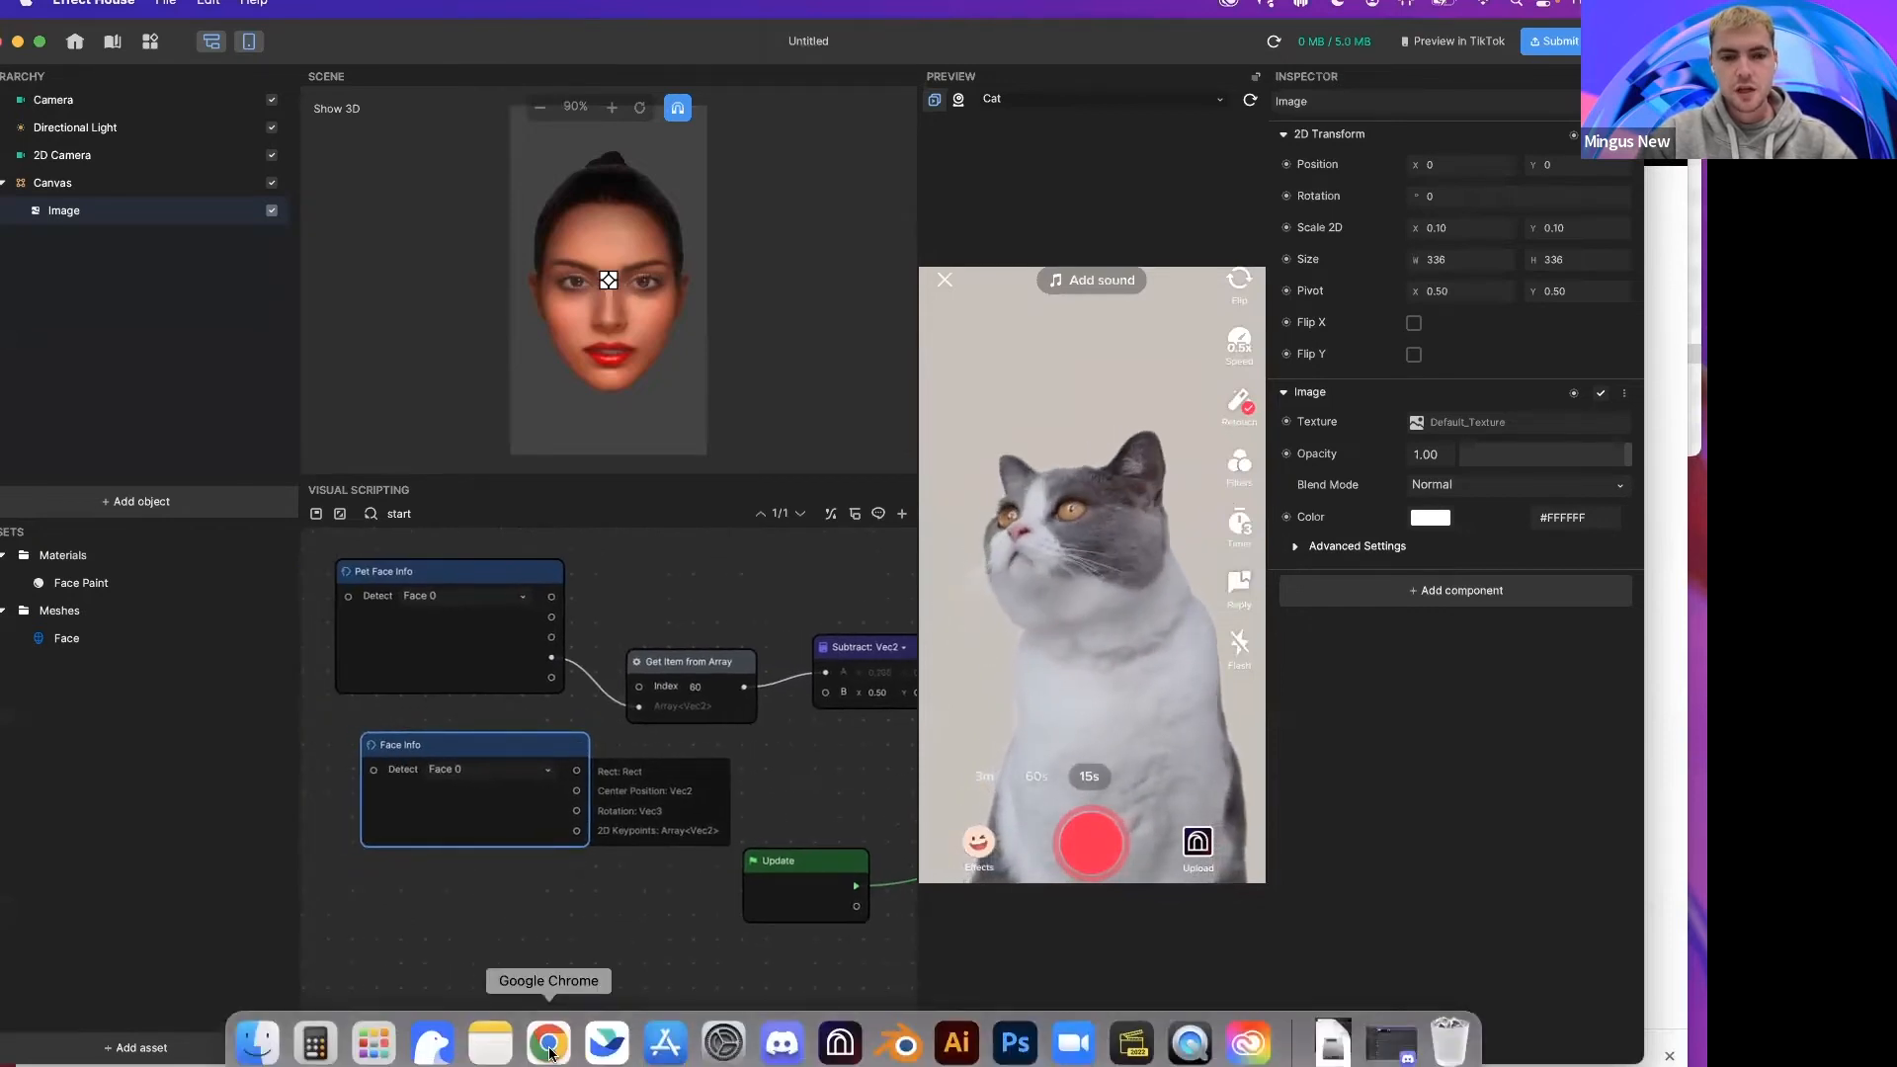
click(550, 1053)
scroll(787, 562, up, 4)
scroll(787, 561, down, 10)
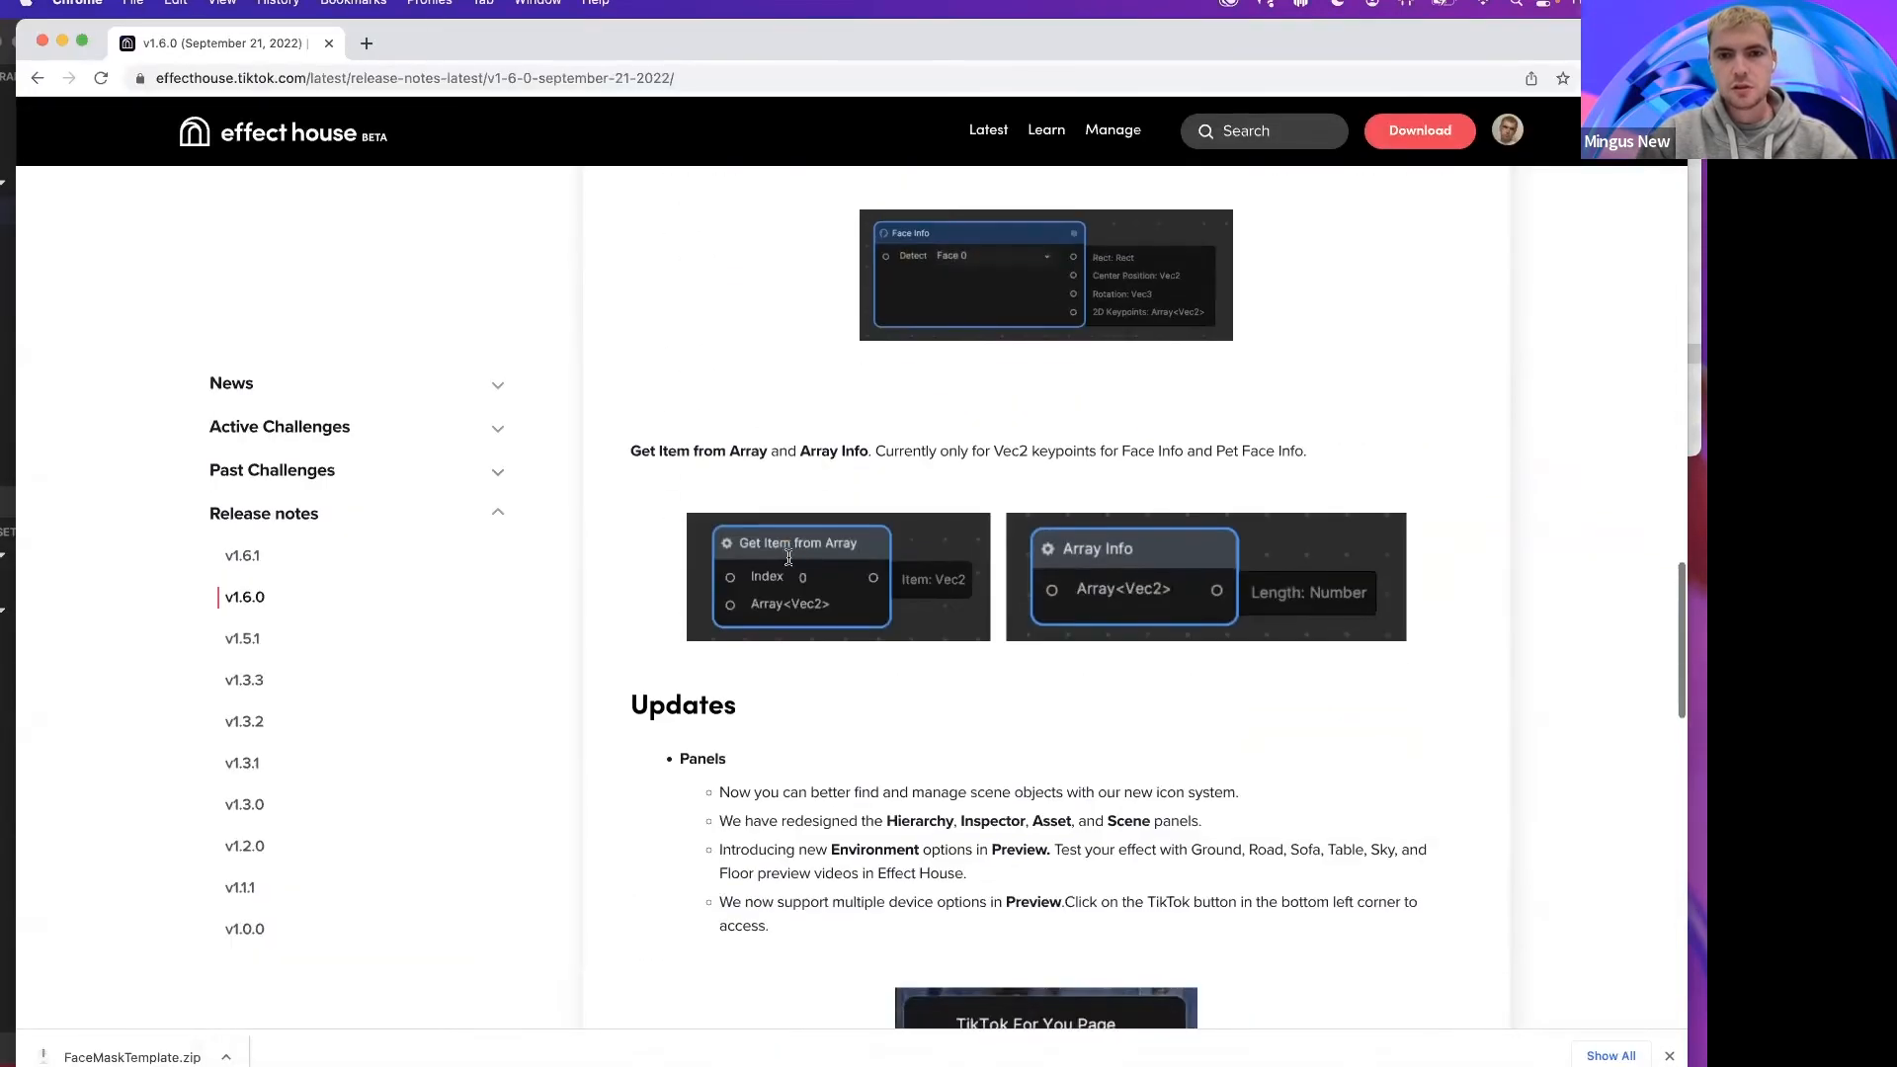
click(840, 1043)
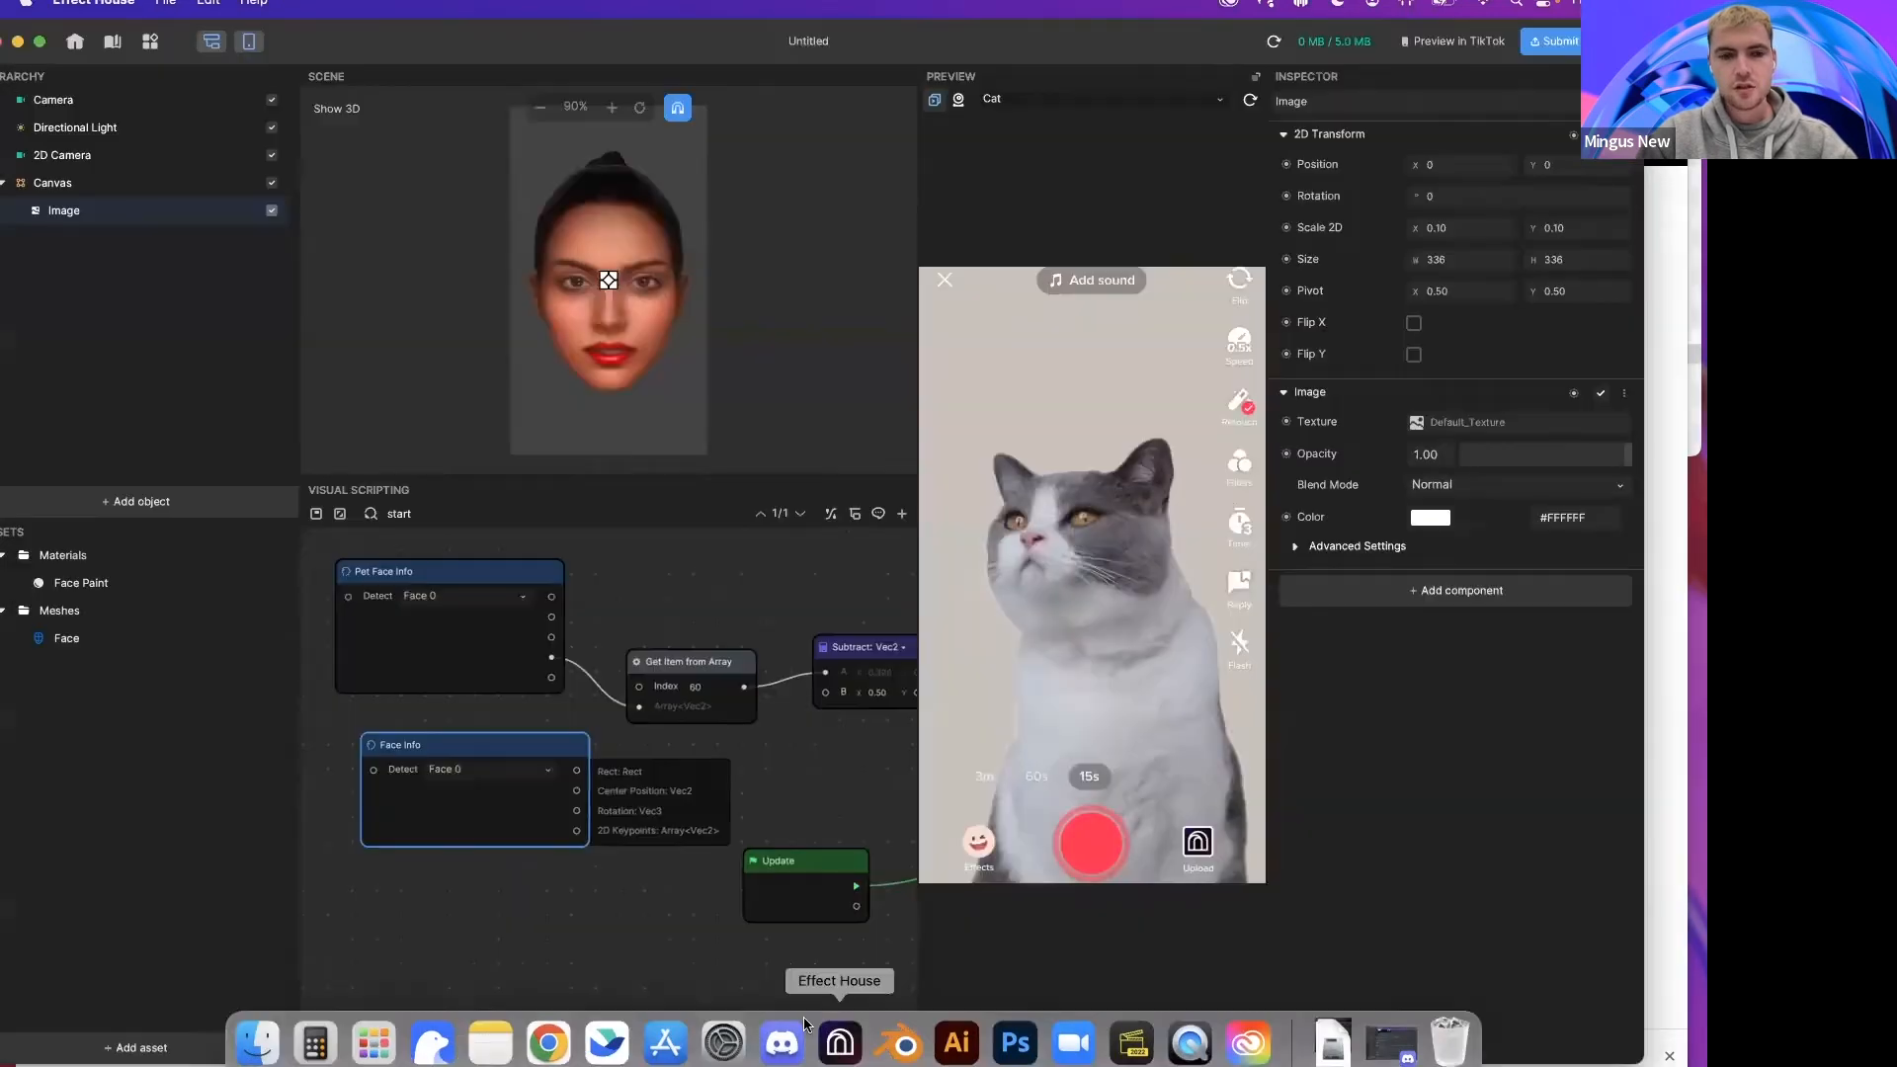
Step: Box-select the Pet Face Info, Face Info and Get Item from Array nodes and delete them
scroll(470, 741, right, 2)
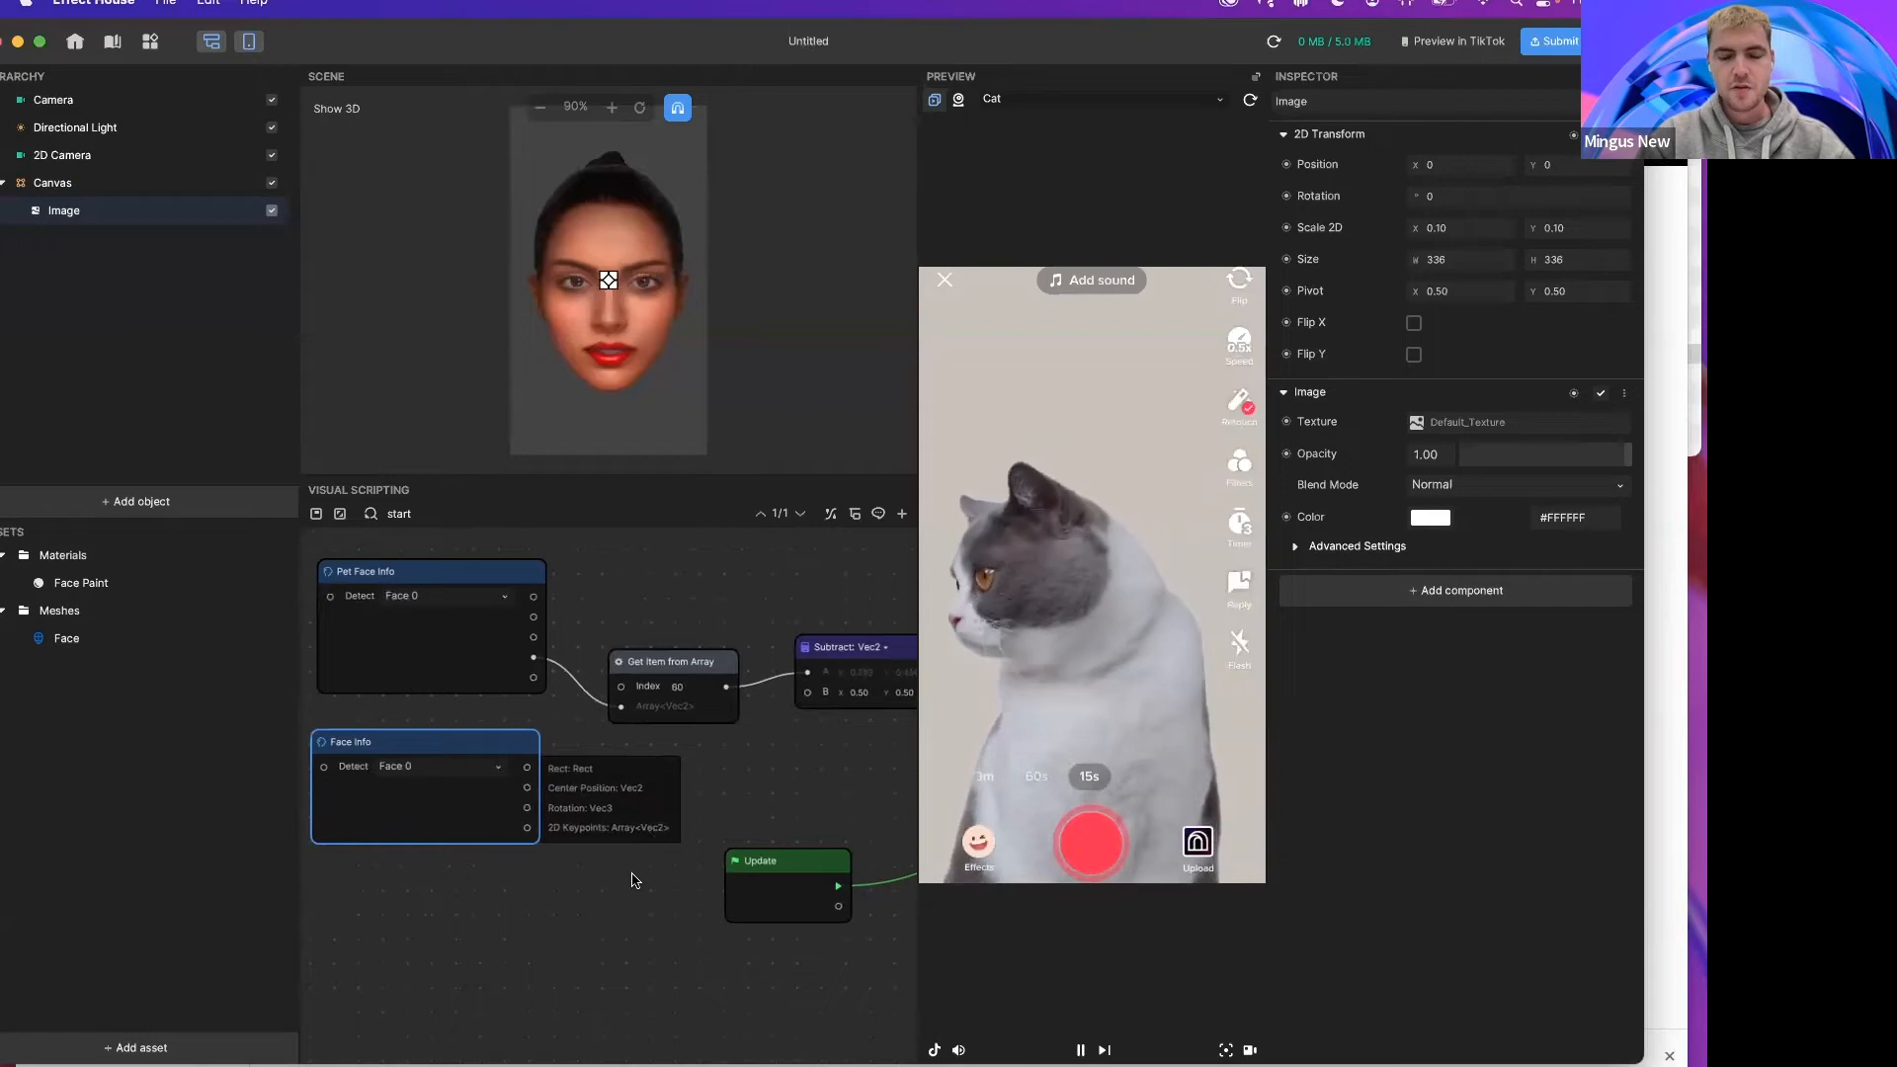
scroll(634, 879, left, 3)
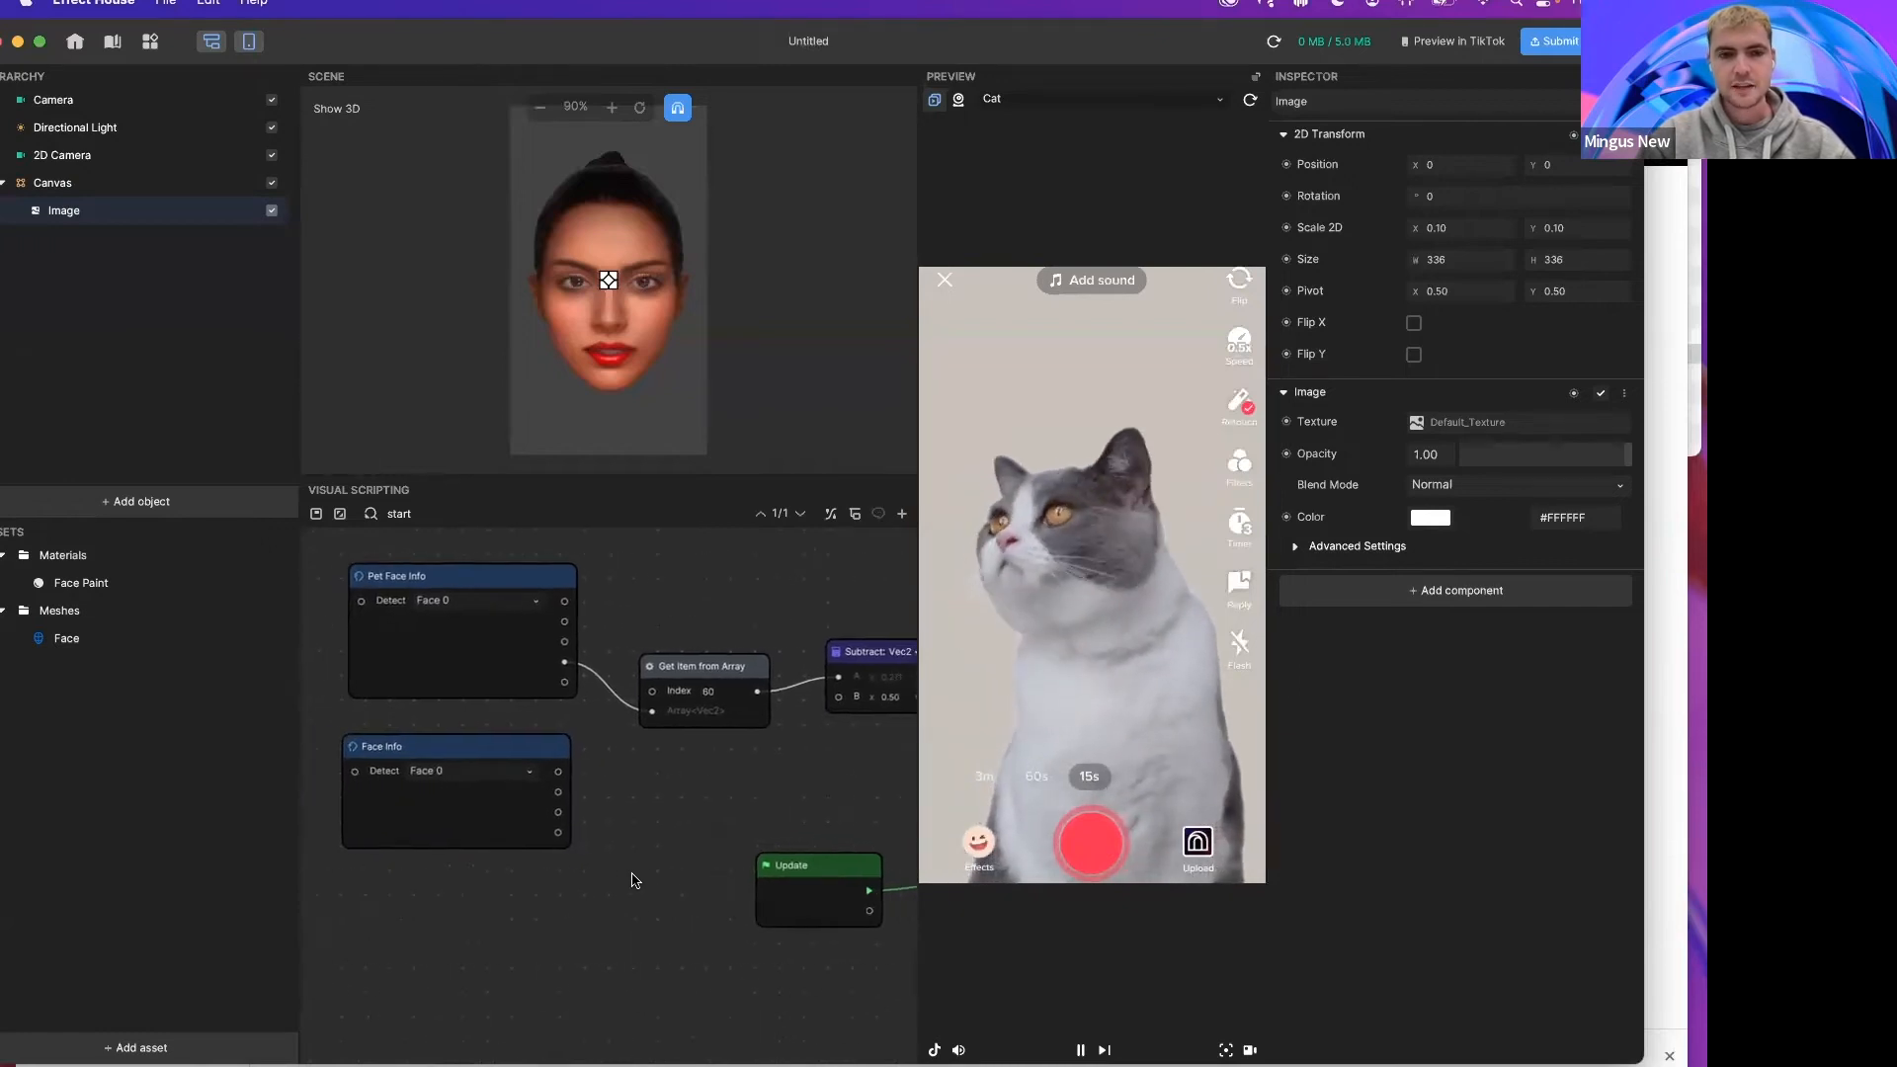
scroll(633, 879, down, 3)
scroll(625, 667, right, 2)
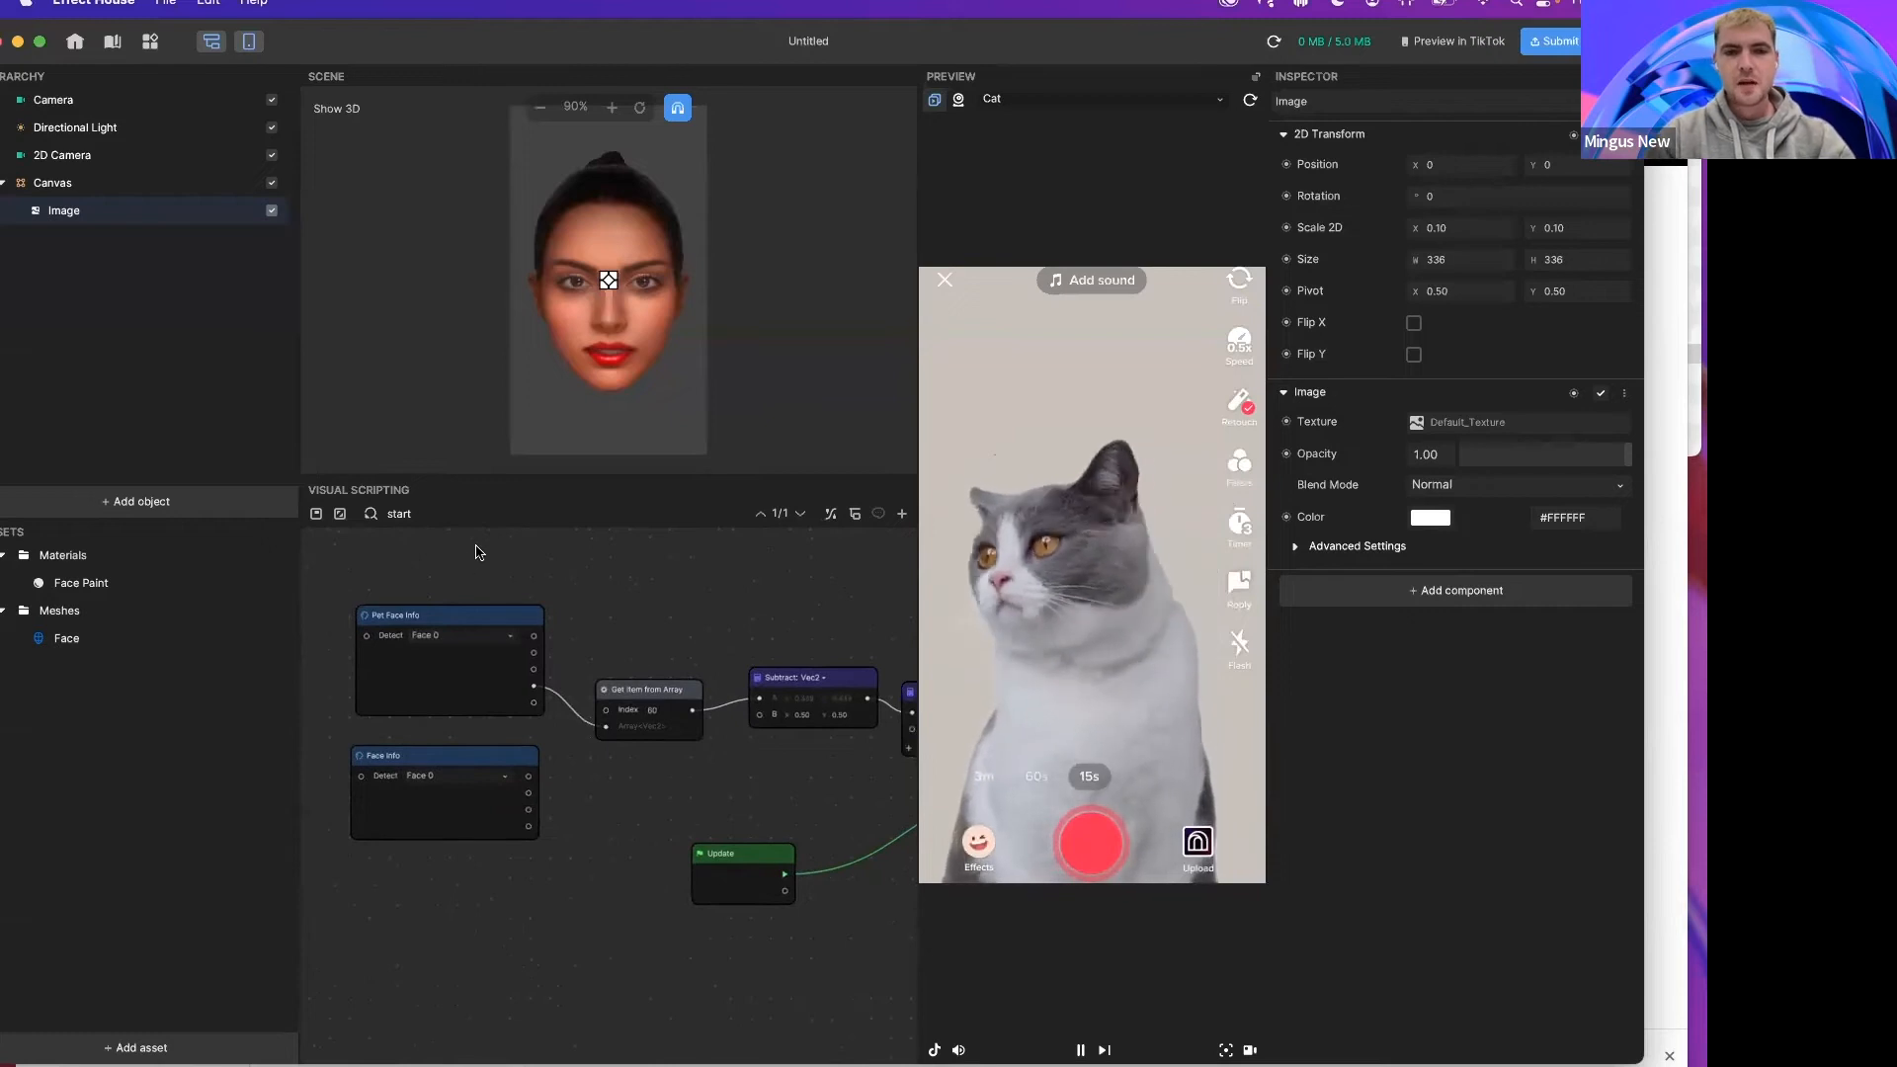
drag(428, 568, 652, 815)
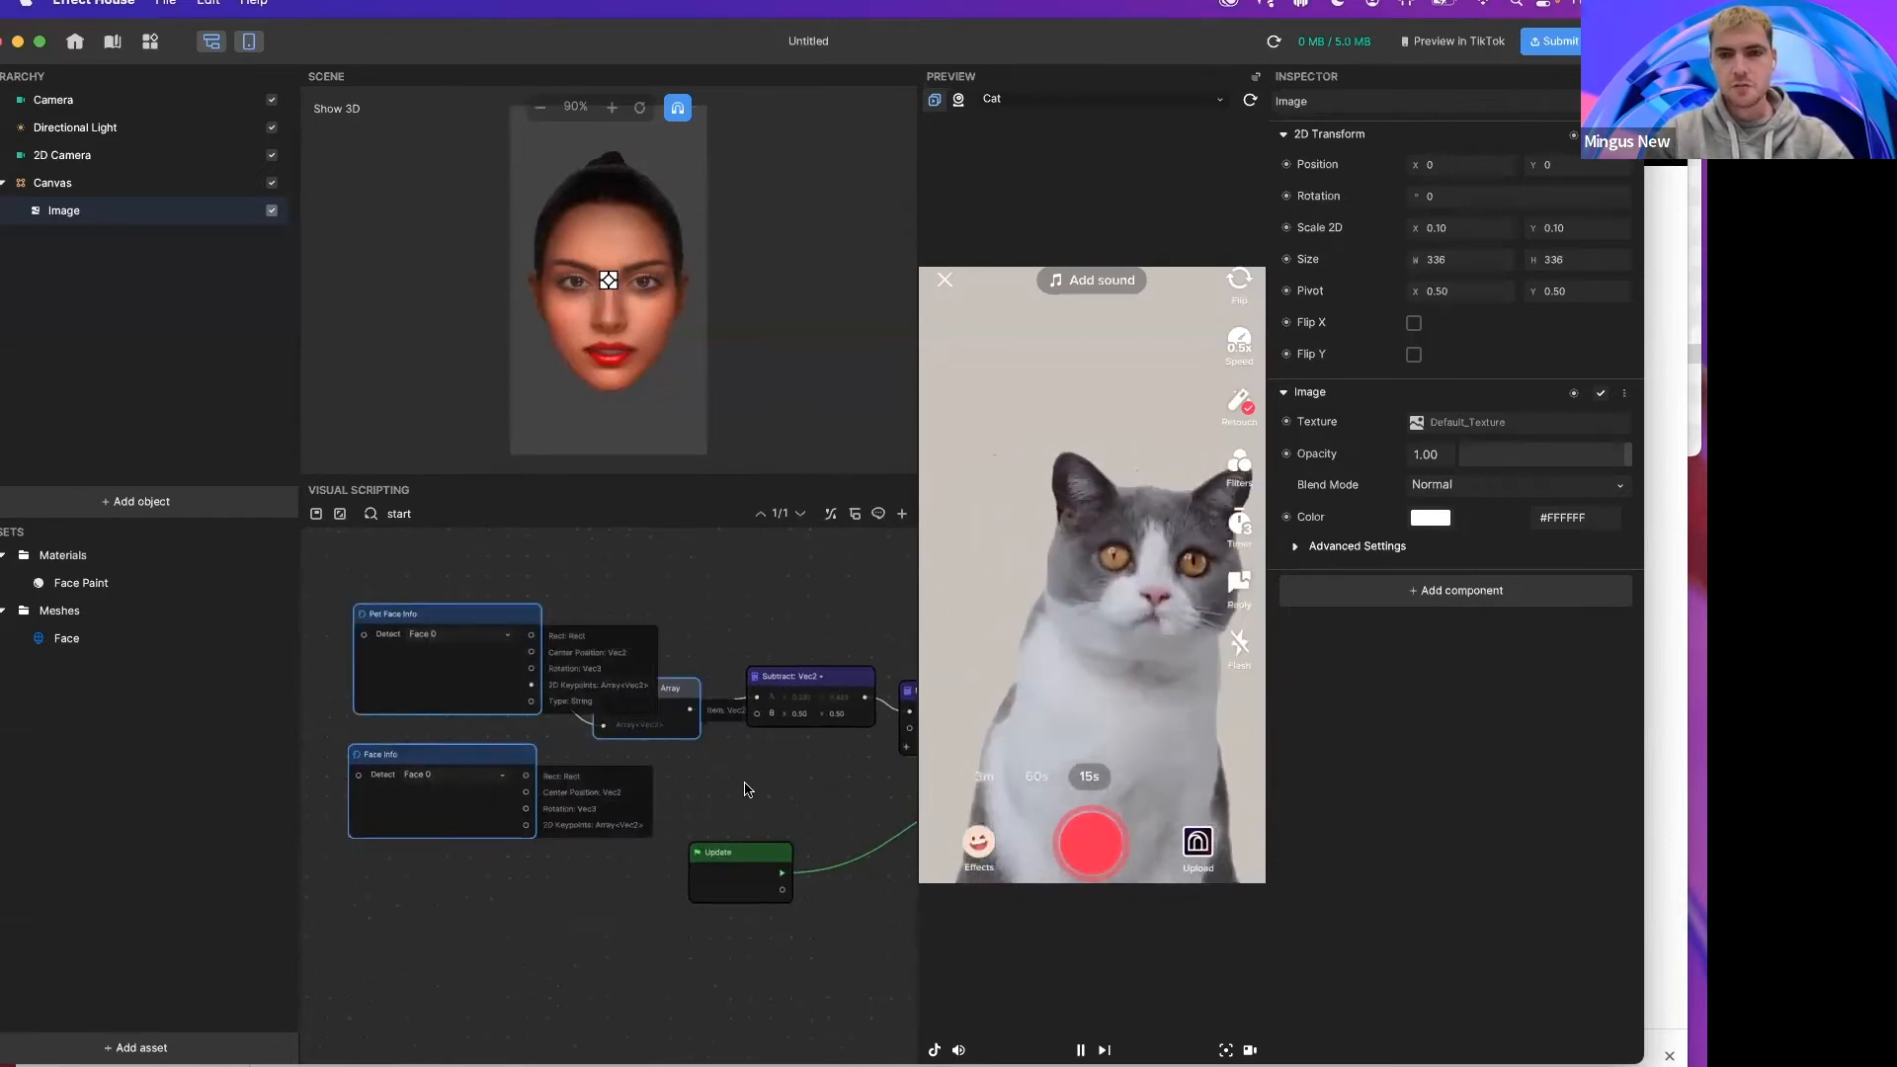
key(Delete)
Step: Create a new project and switch the preview to the live webcam feed
click(165, 4)
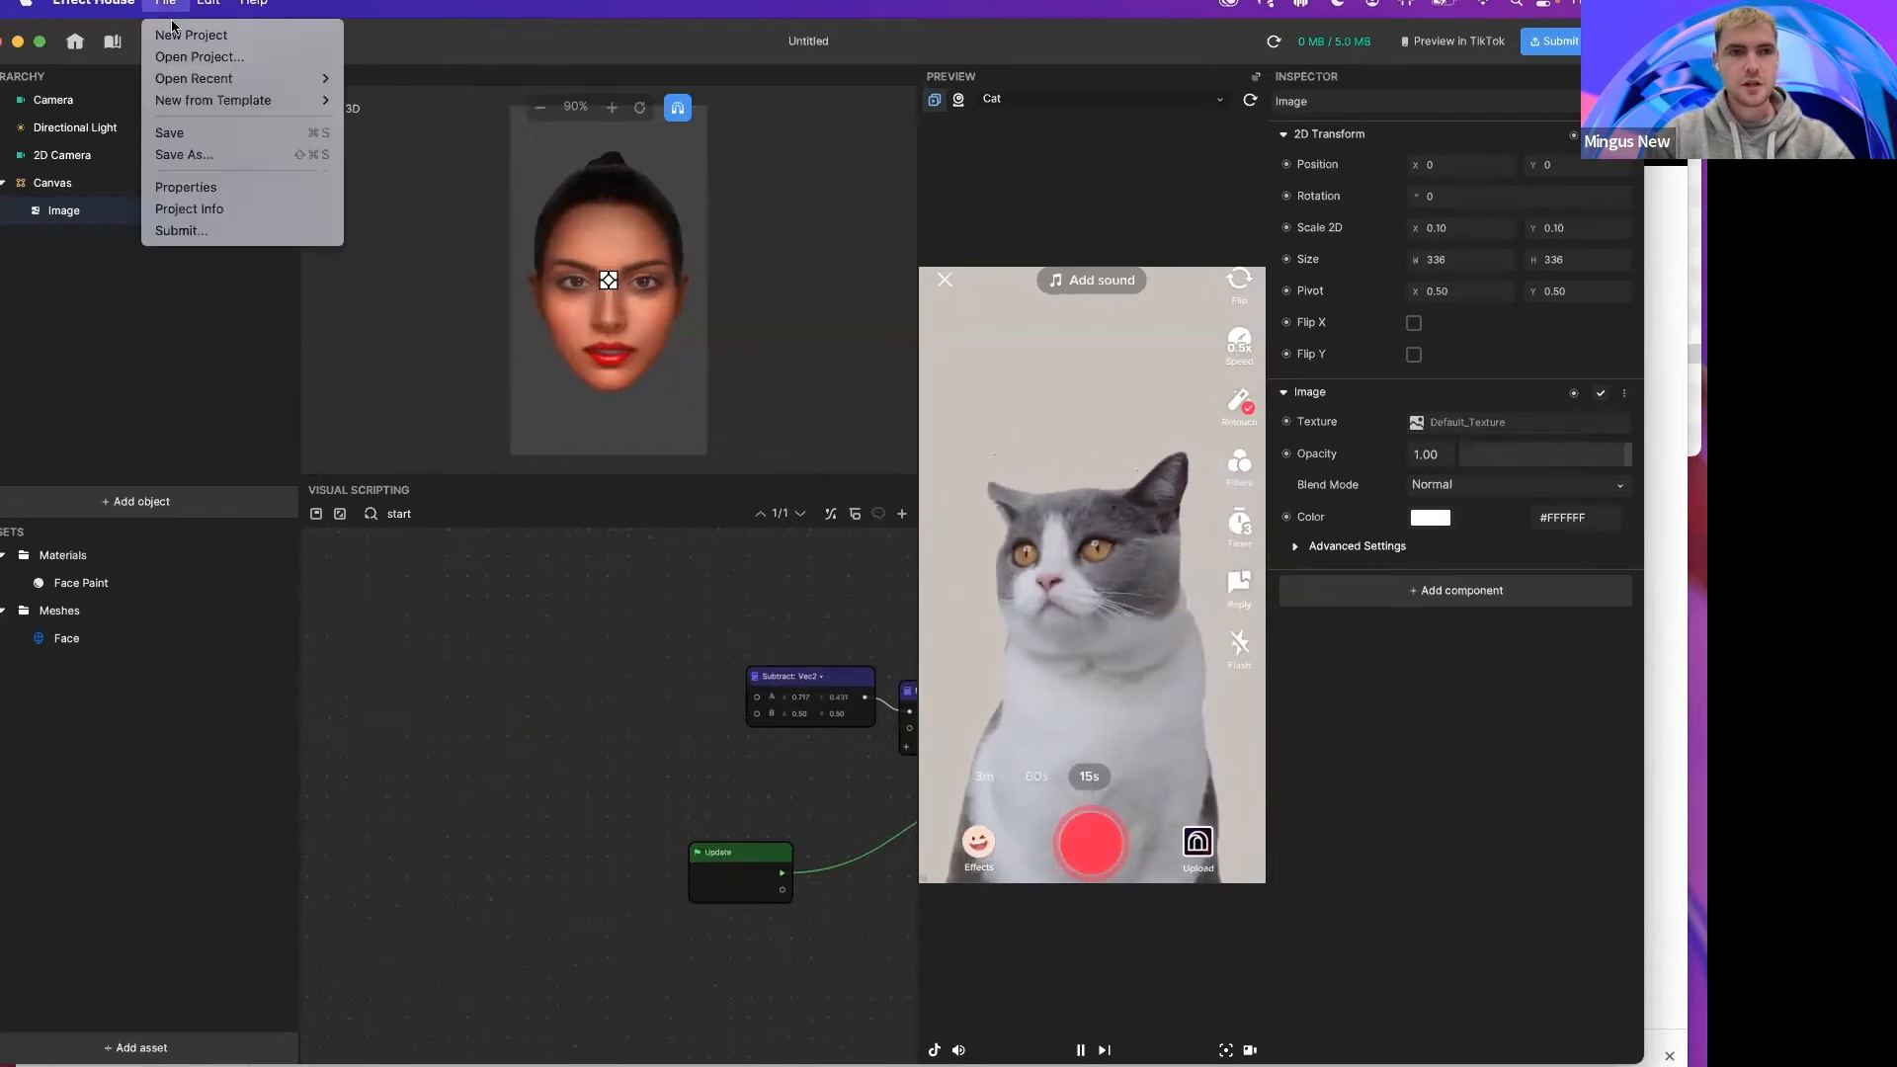
click(188, 36)
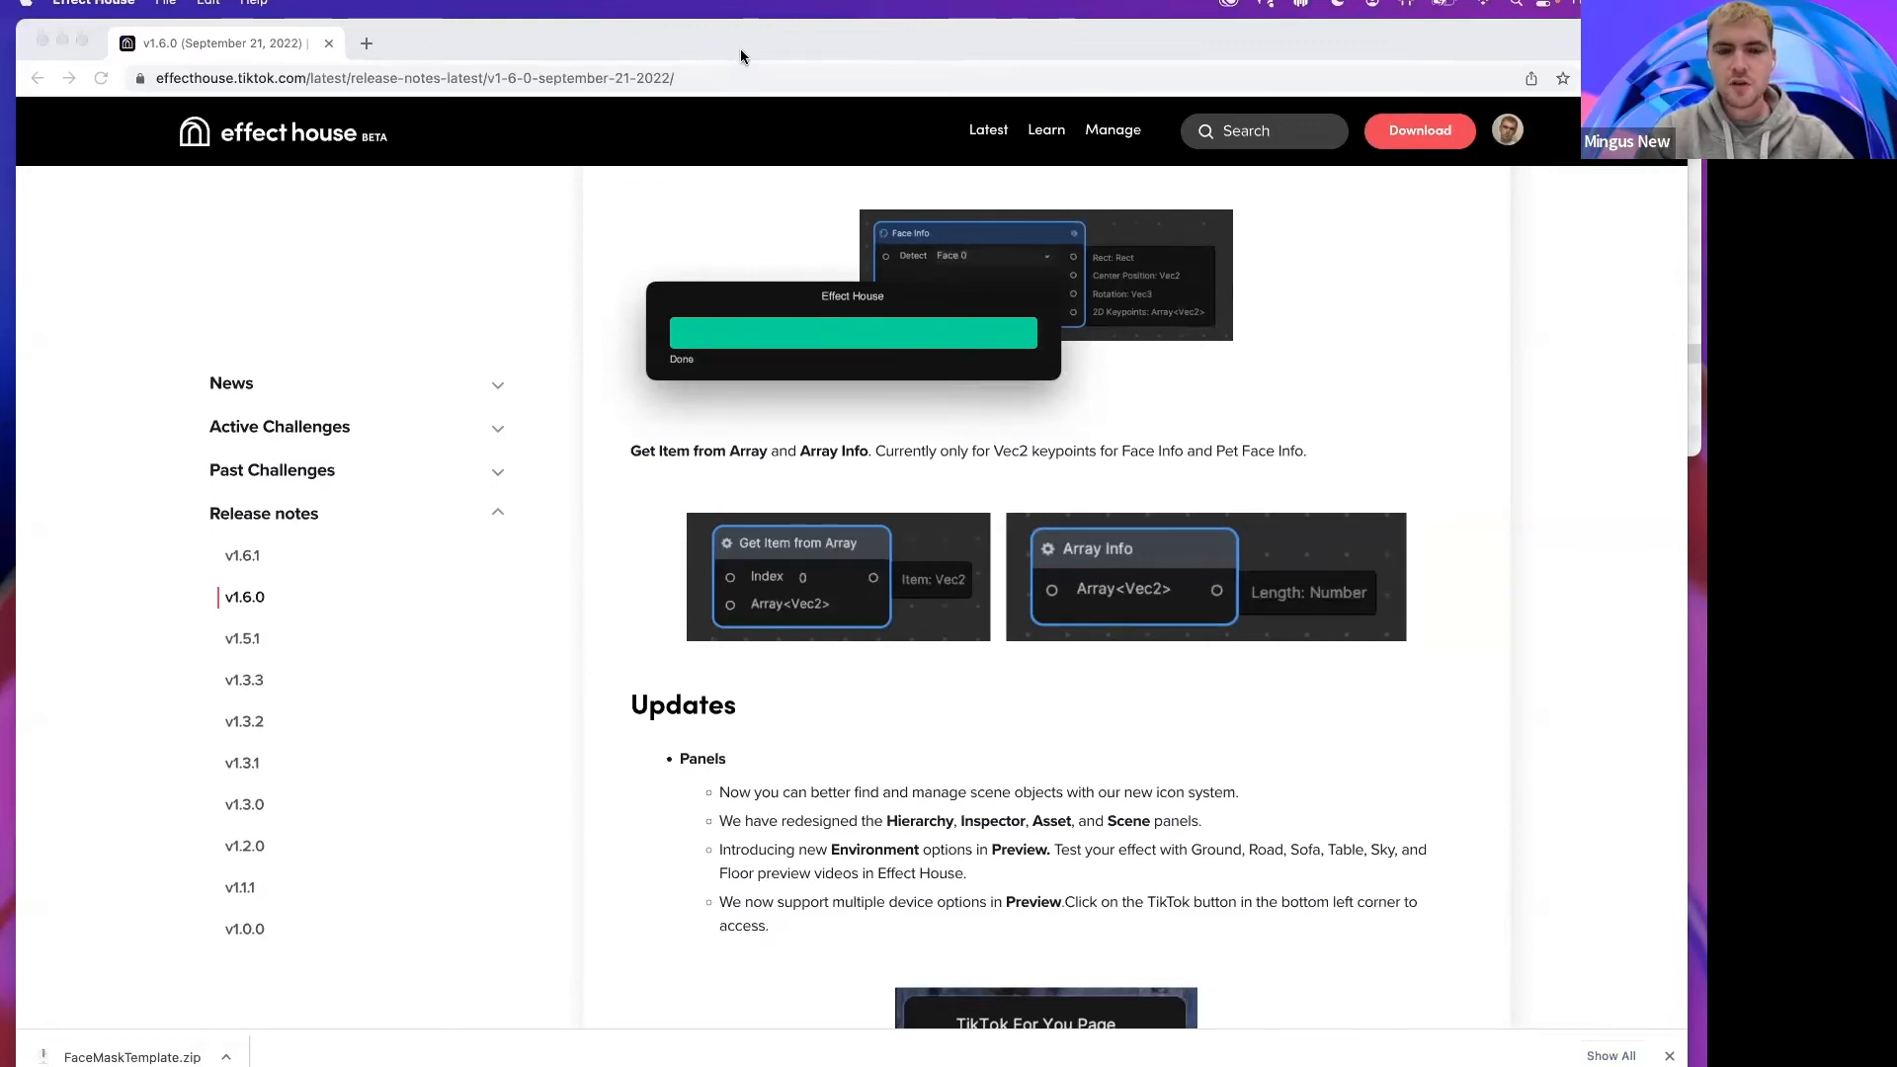
key(super+Tab)
click(1105, 104)
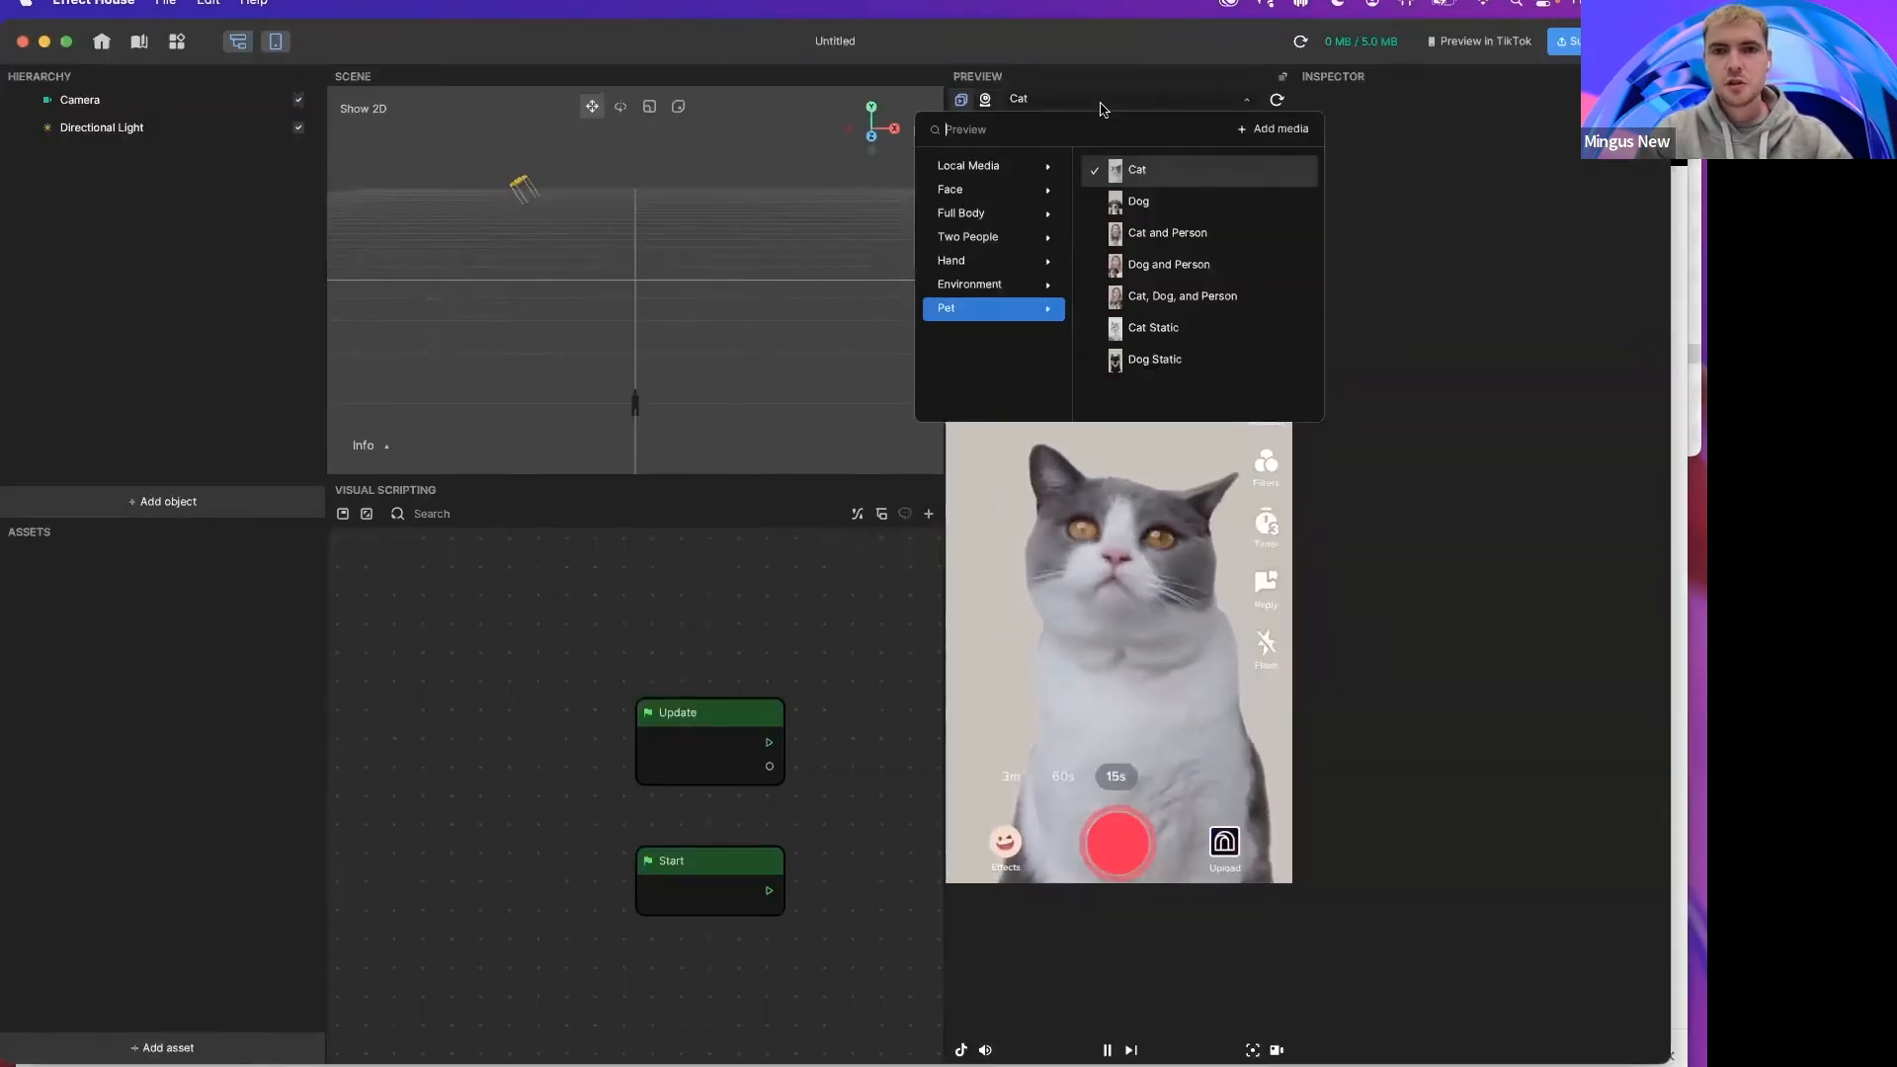
click(1000, 99)
click(987, 100)
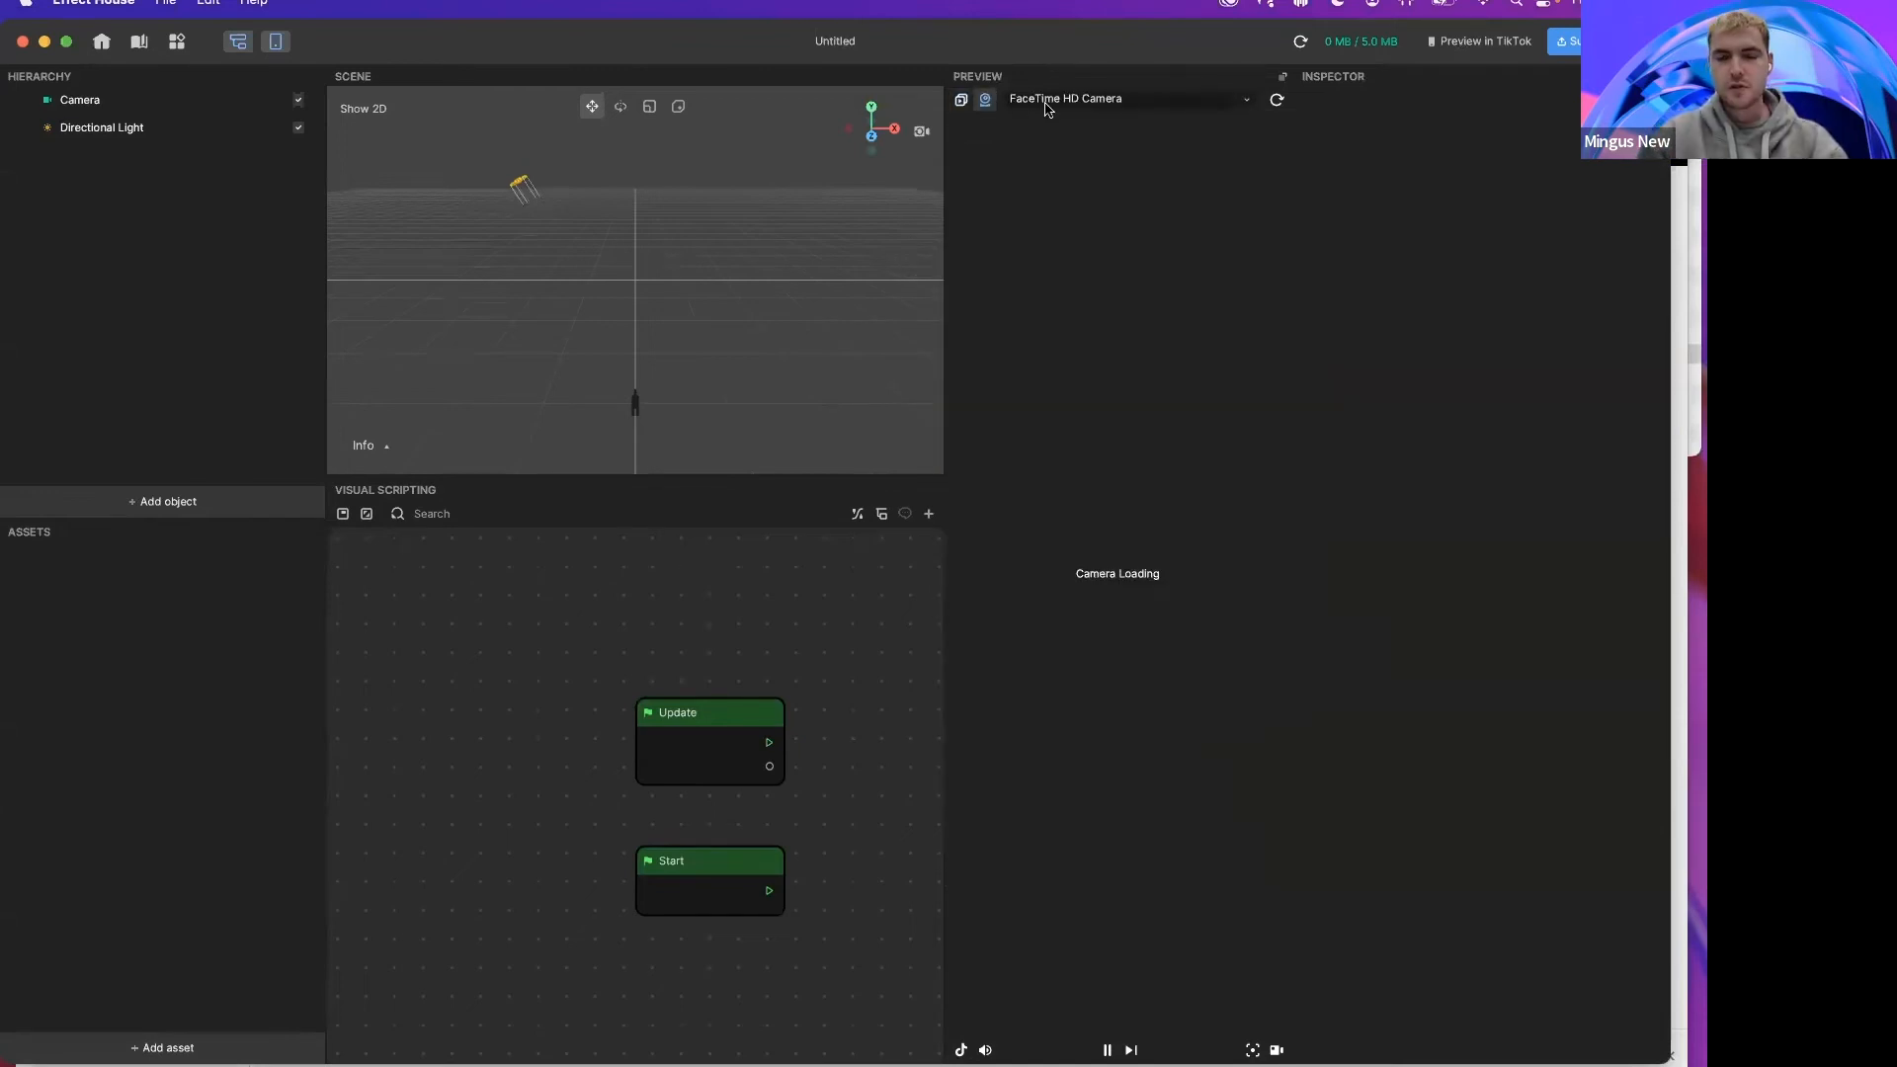
Step: Add a Face mesh asset and drag it into the hierarchy to create a face object
click(146, 504)
click(172, 618)
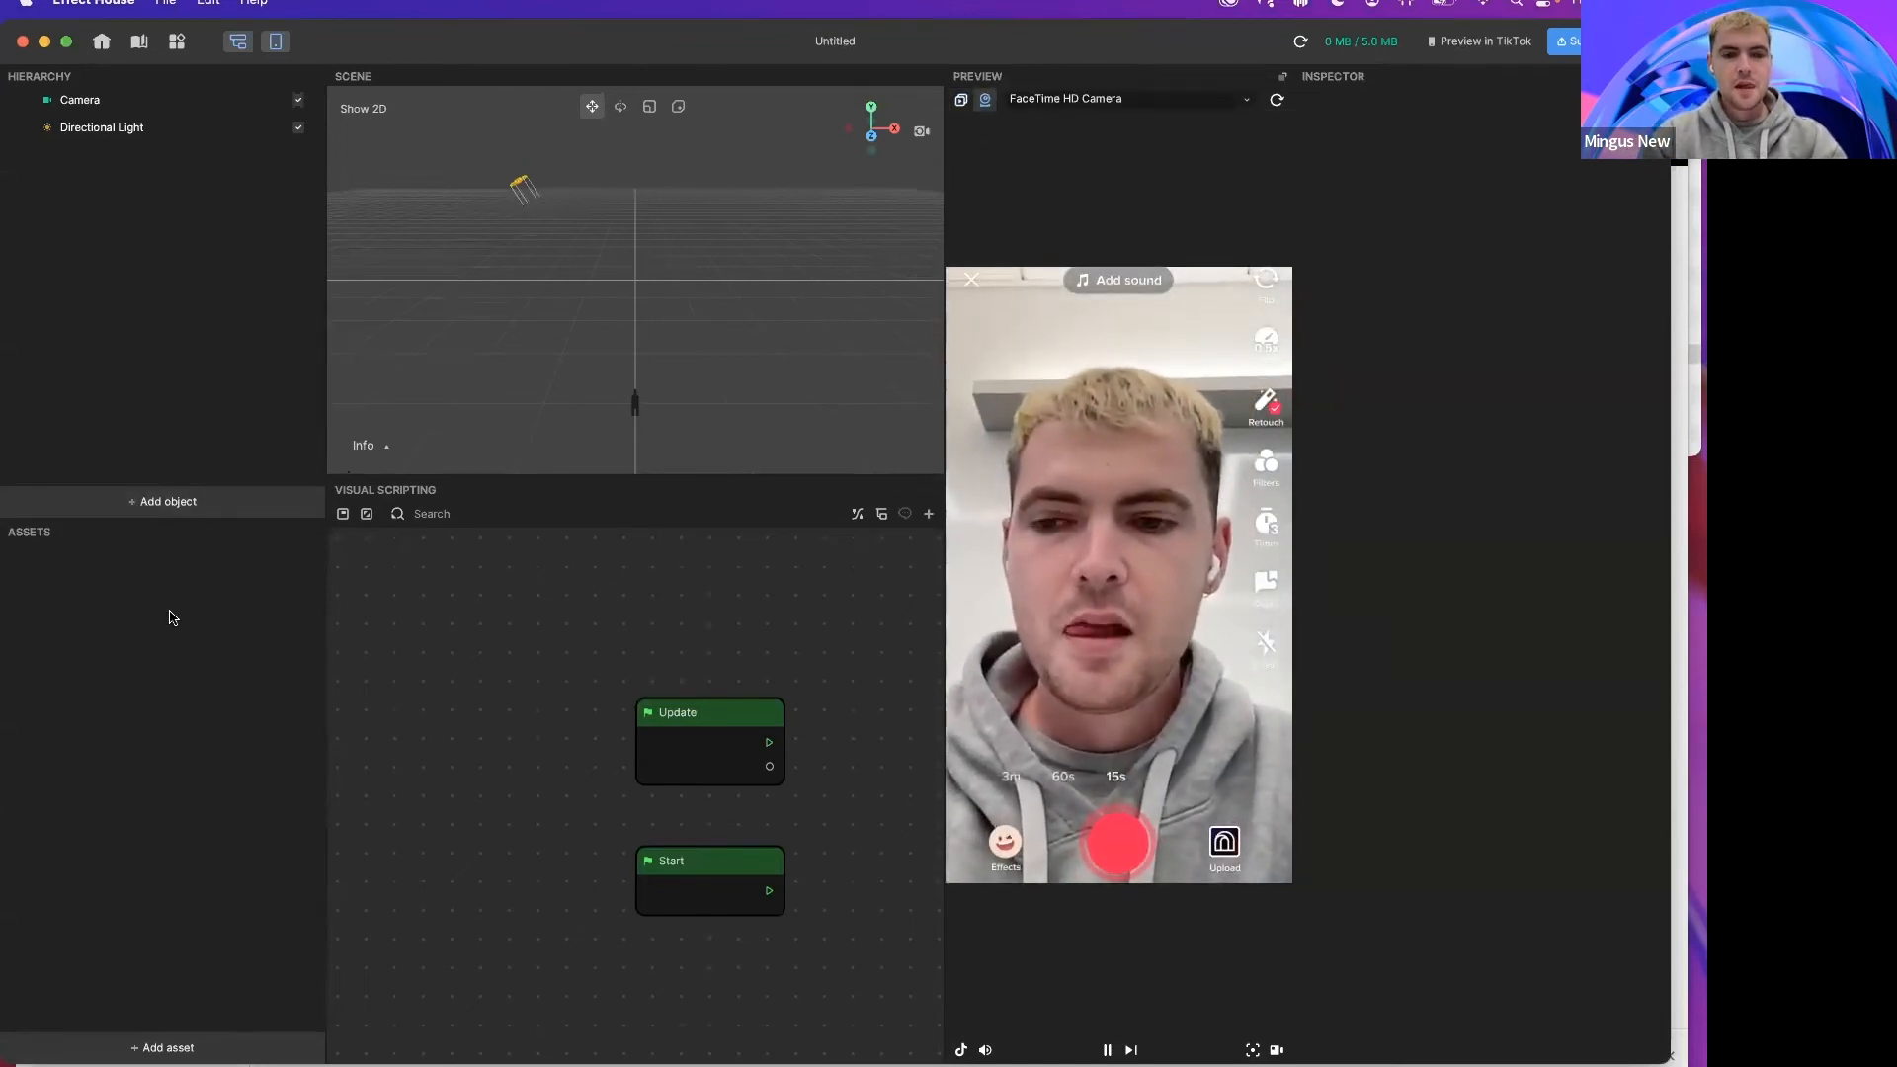
click(172, 1050)
click(389, 1006)
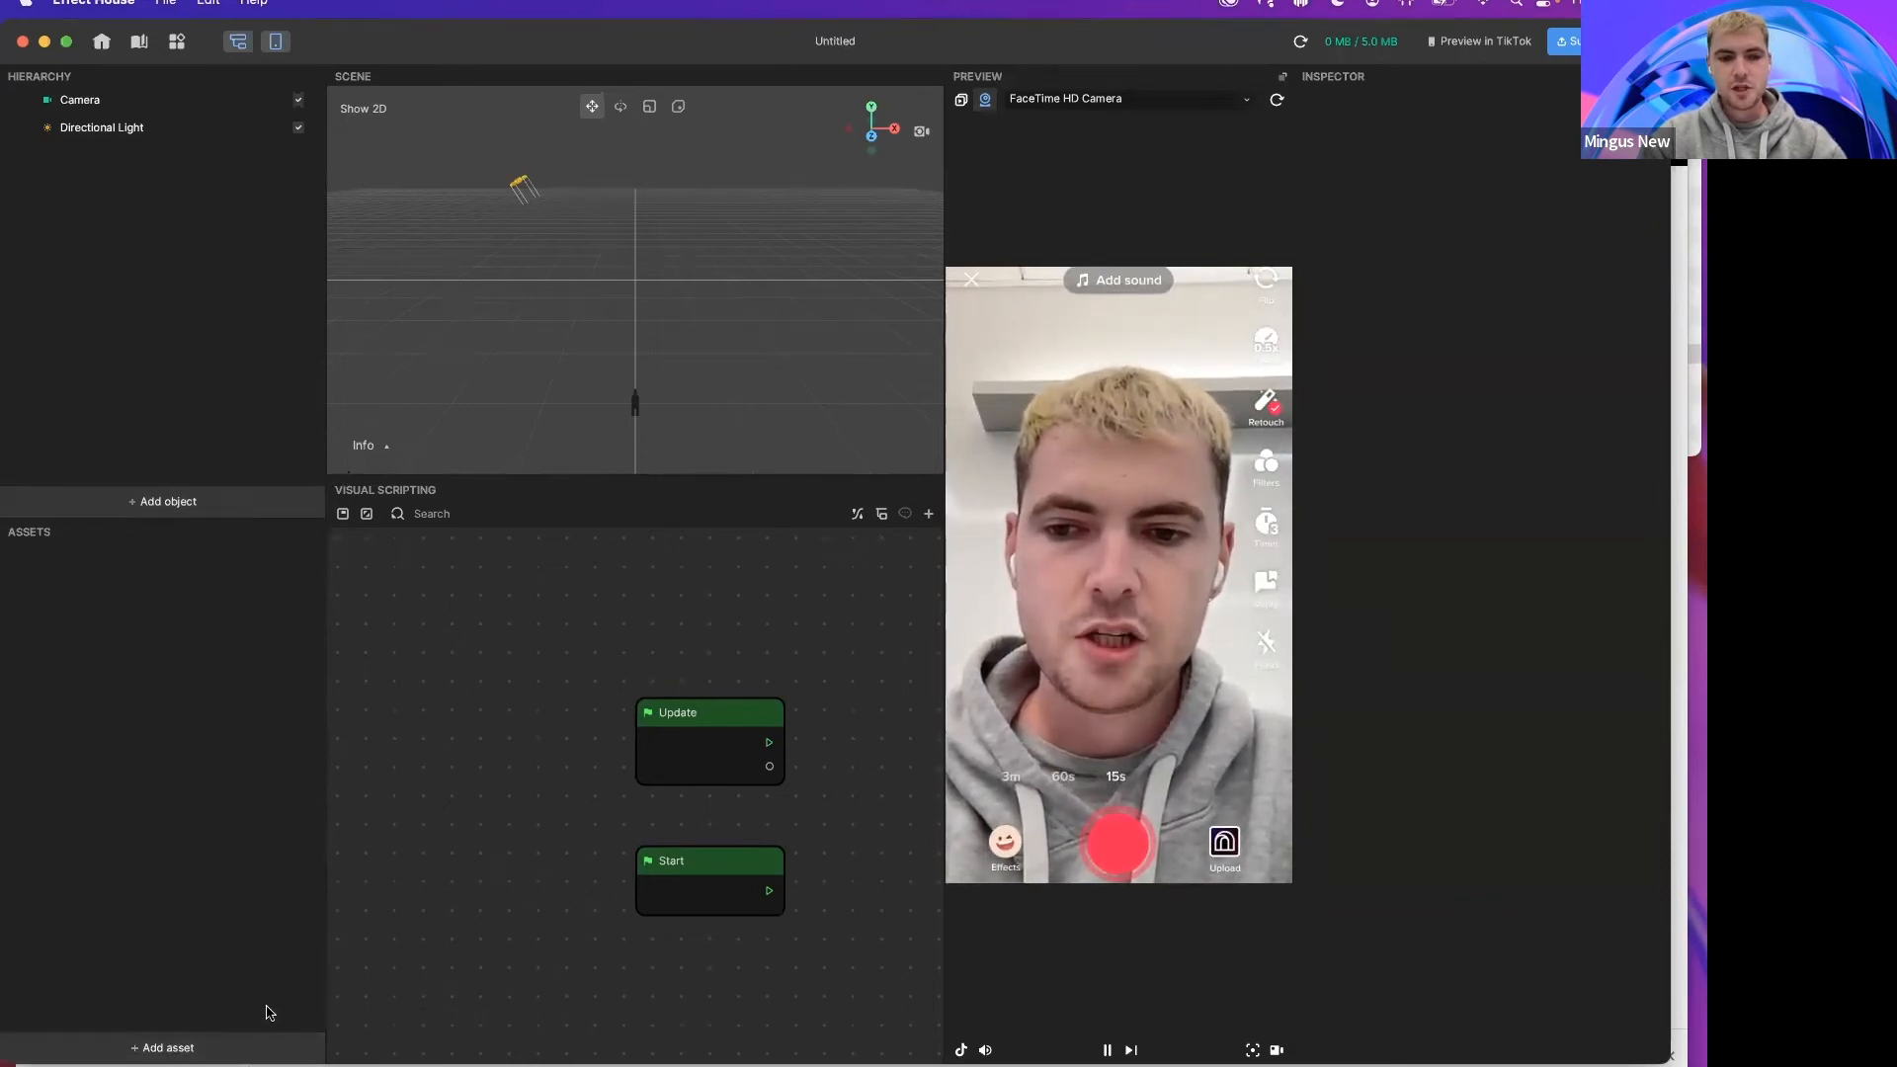
click(272, 1046)
mouse_move(296, 1003)
click(394, 1004)
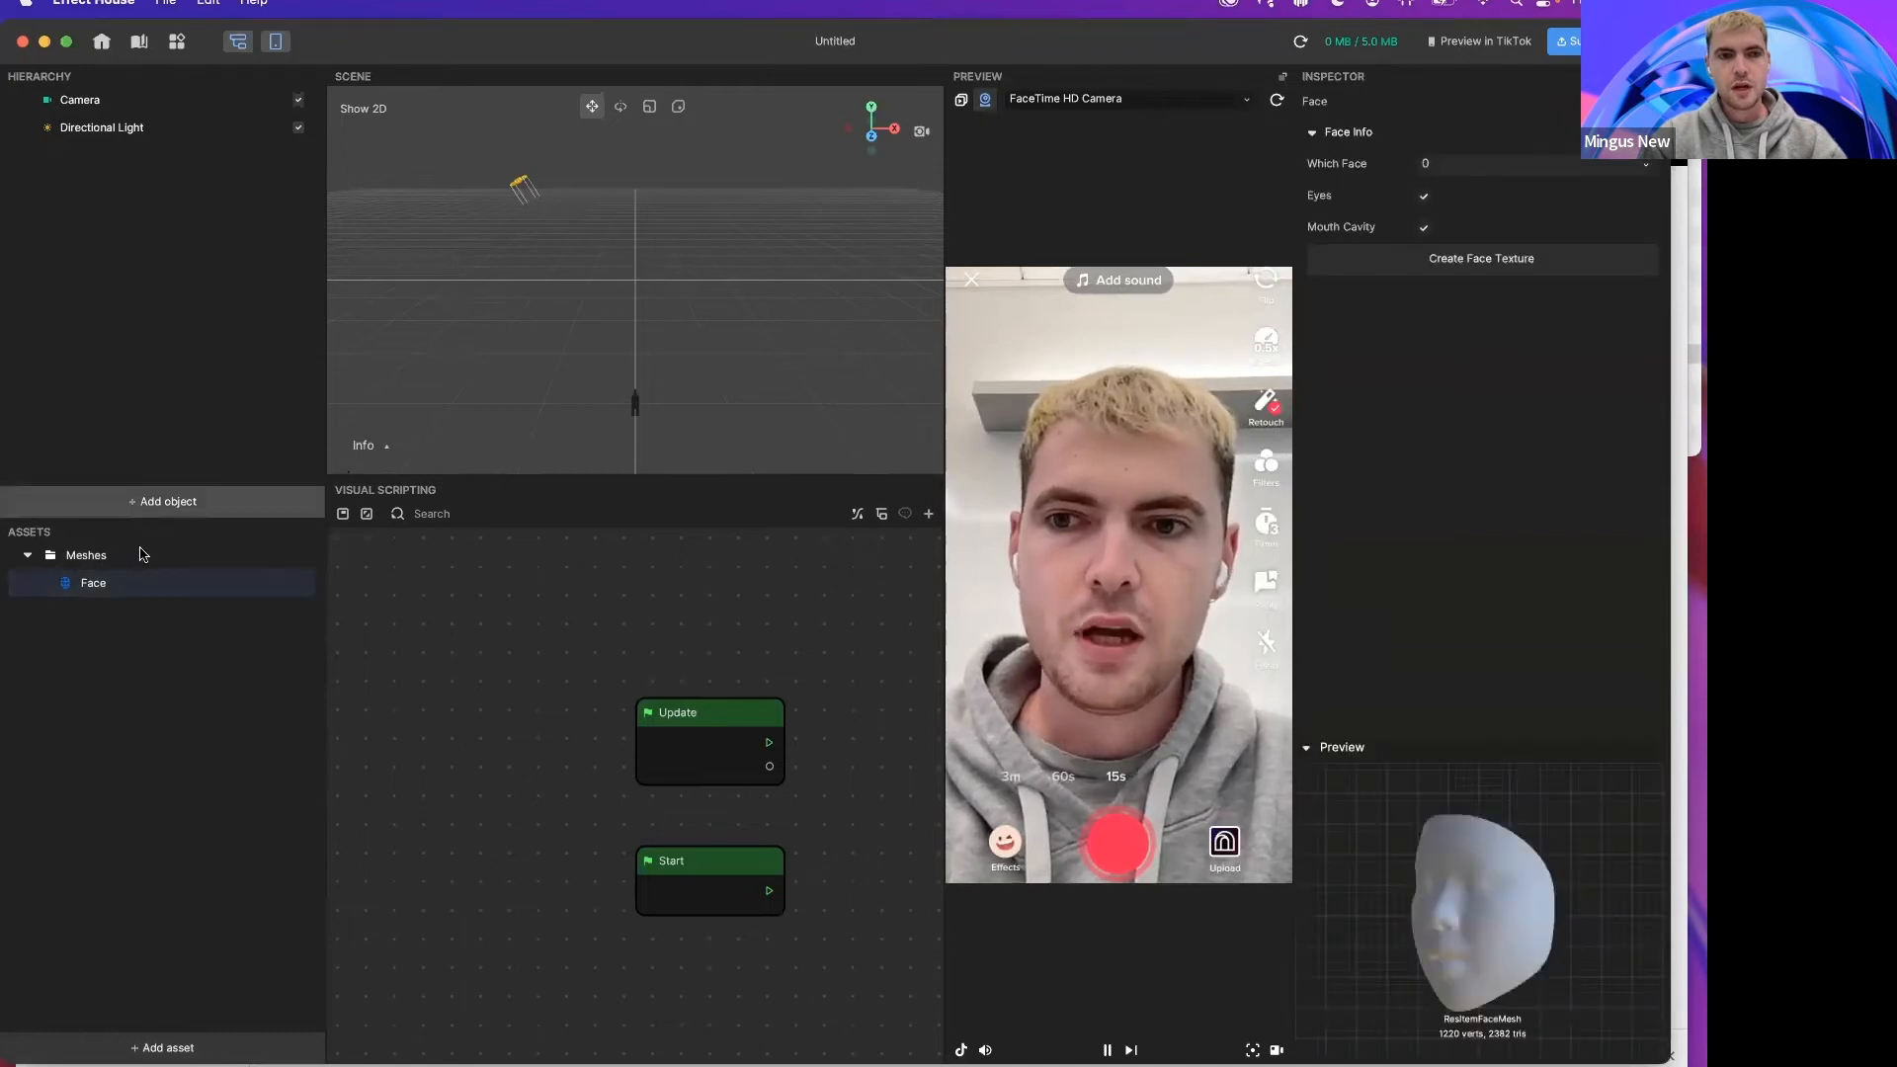
drag(127, 583, 123, 331)
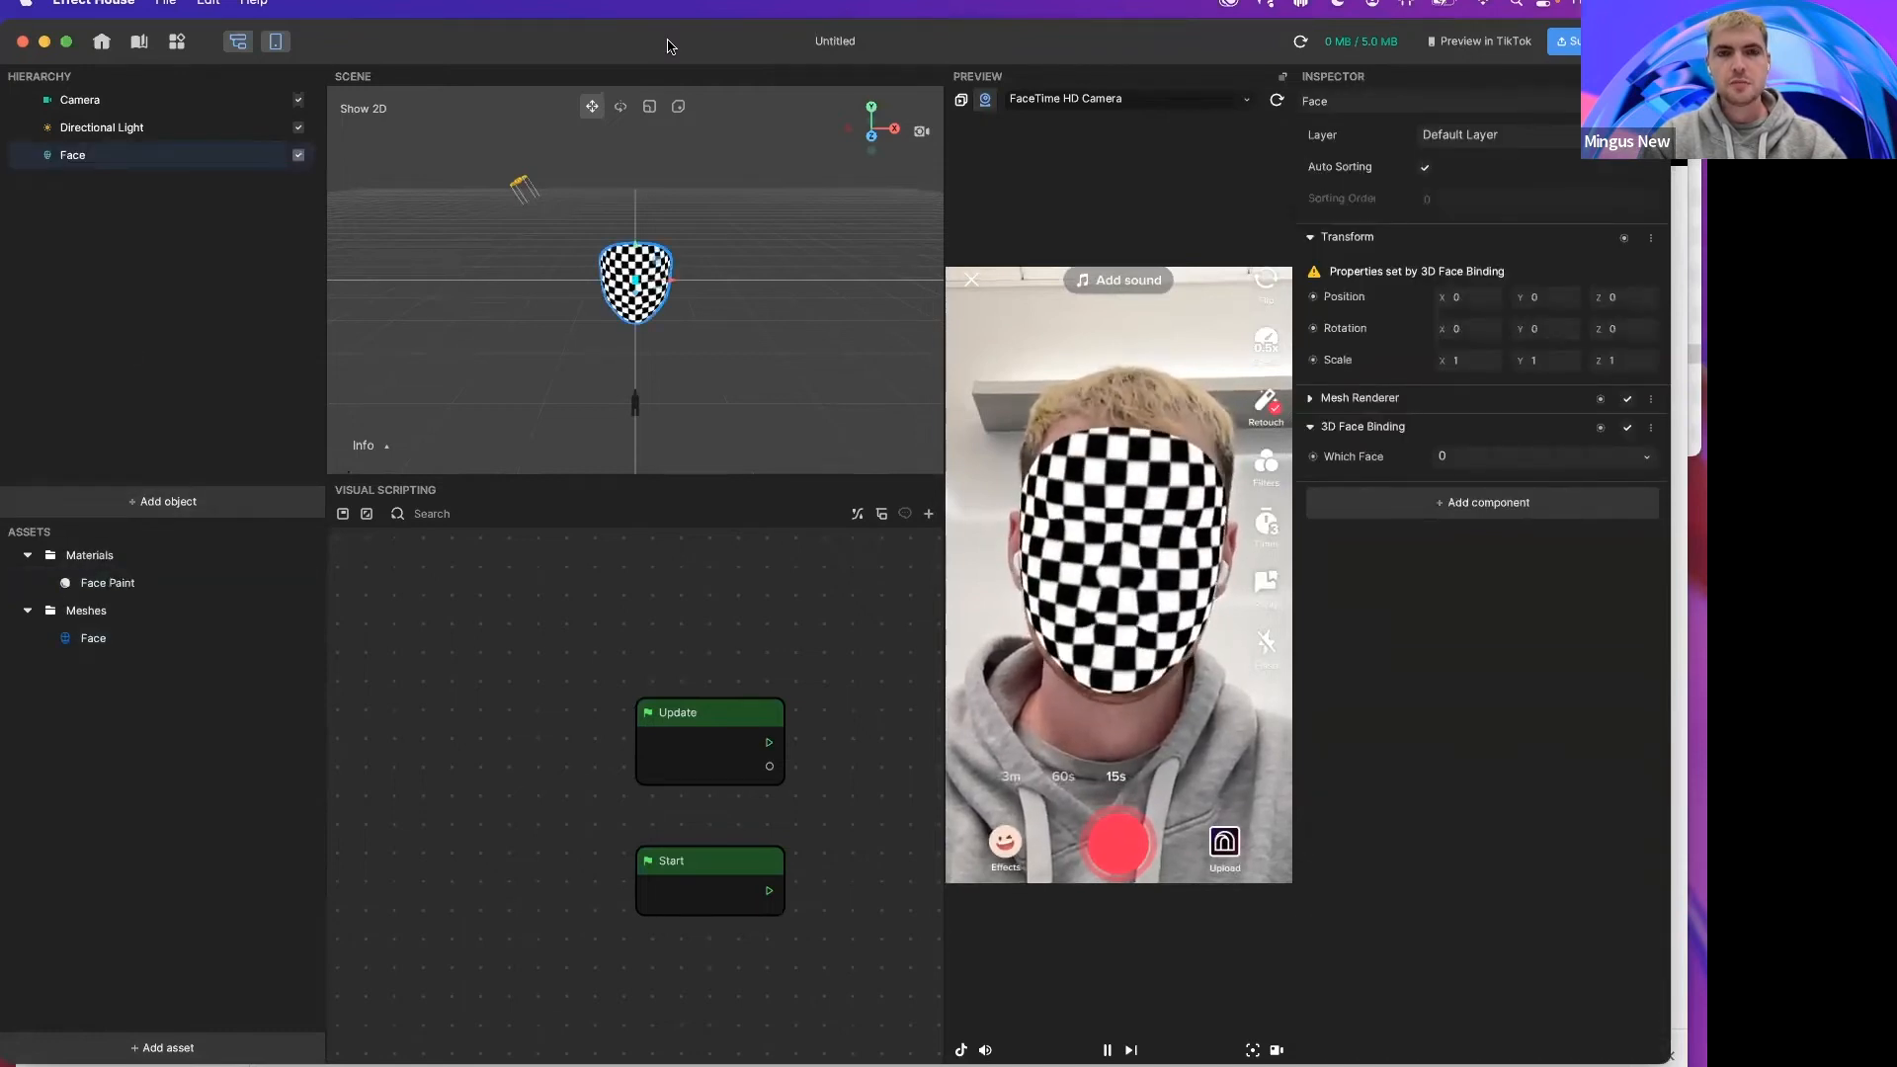
Step: Create a Face Texture from the Face mesh asset
drag(667, 45, 618, 45)
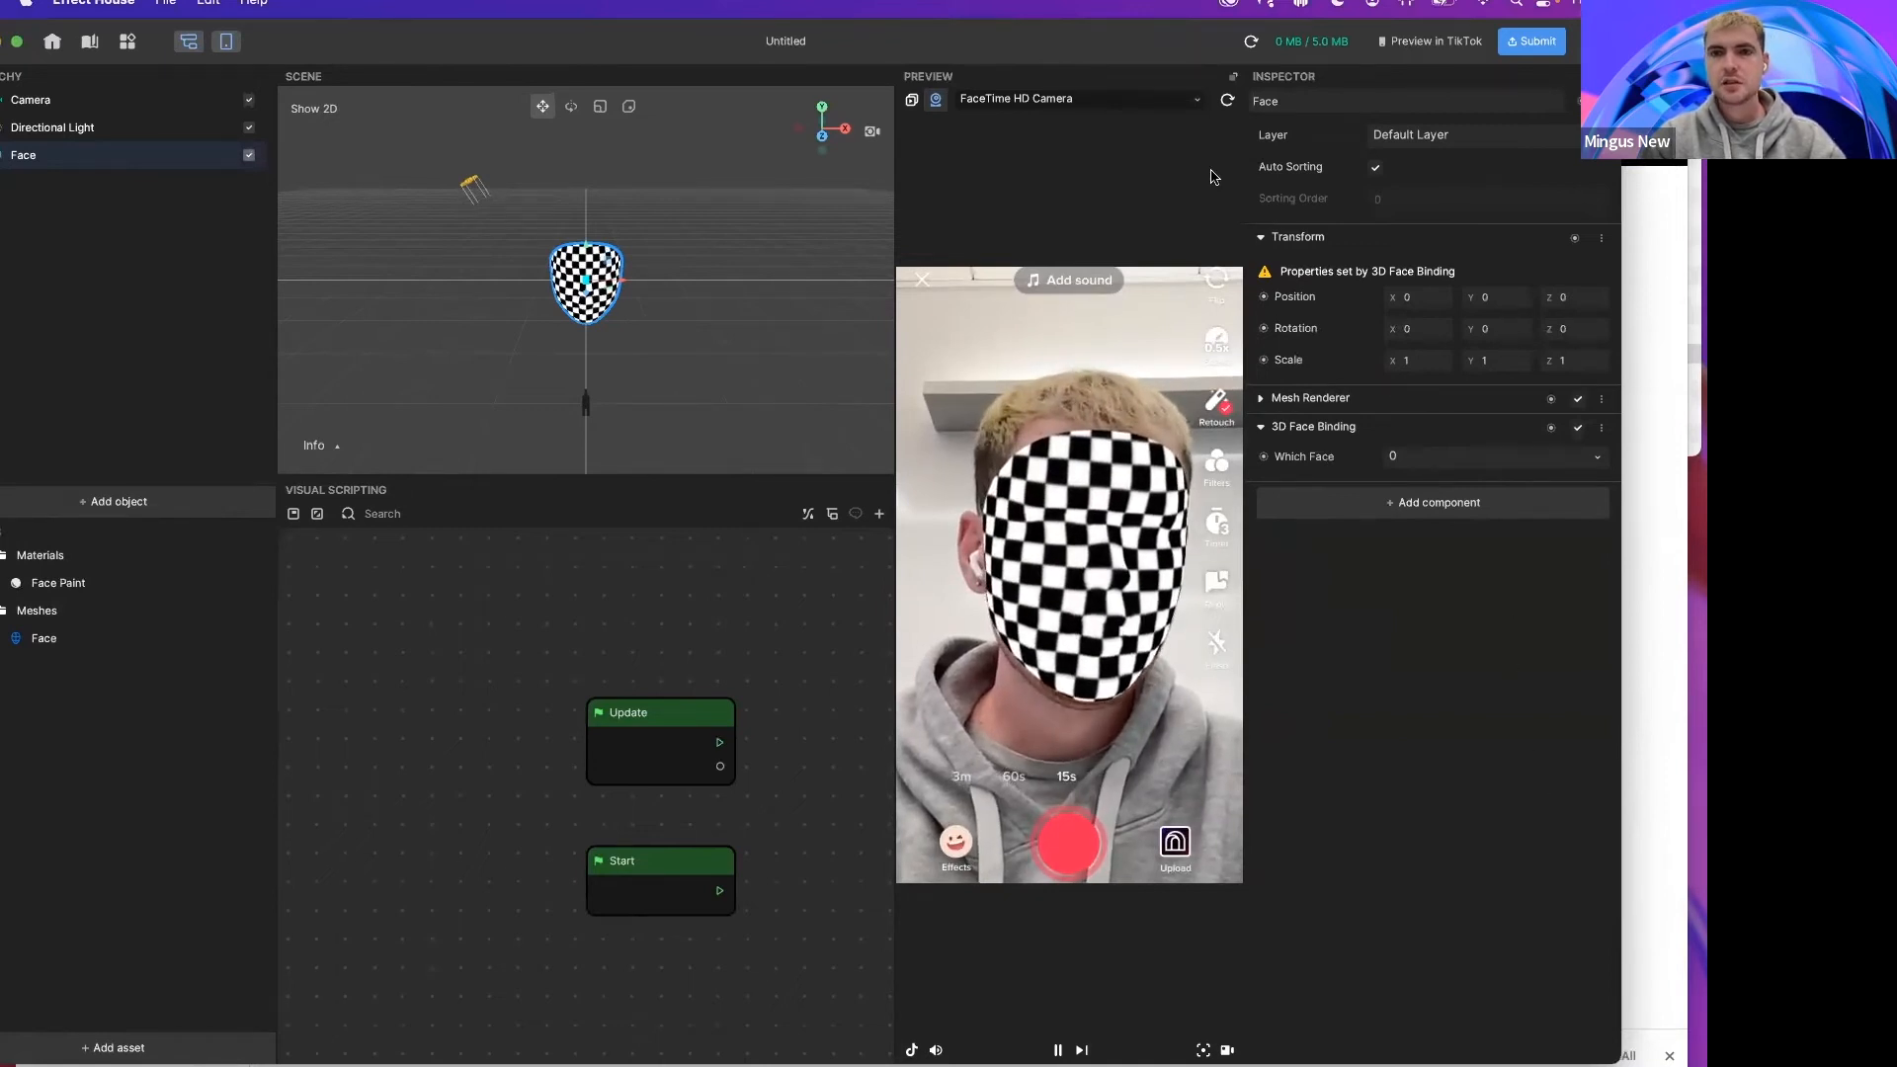
drag(1186, 50, 1272, 54)
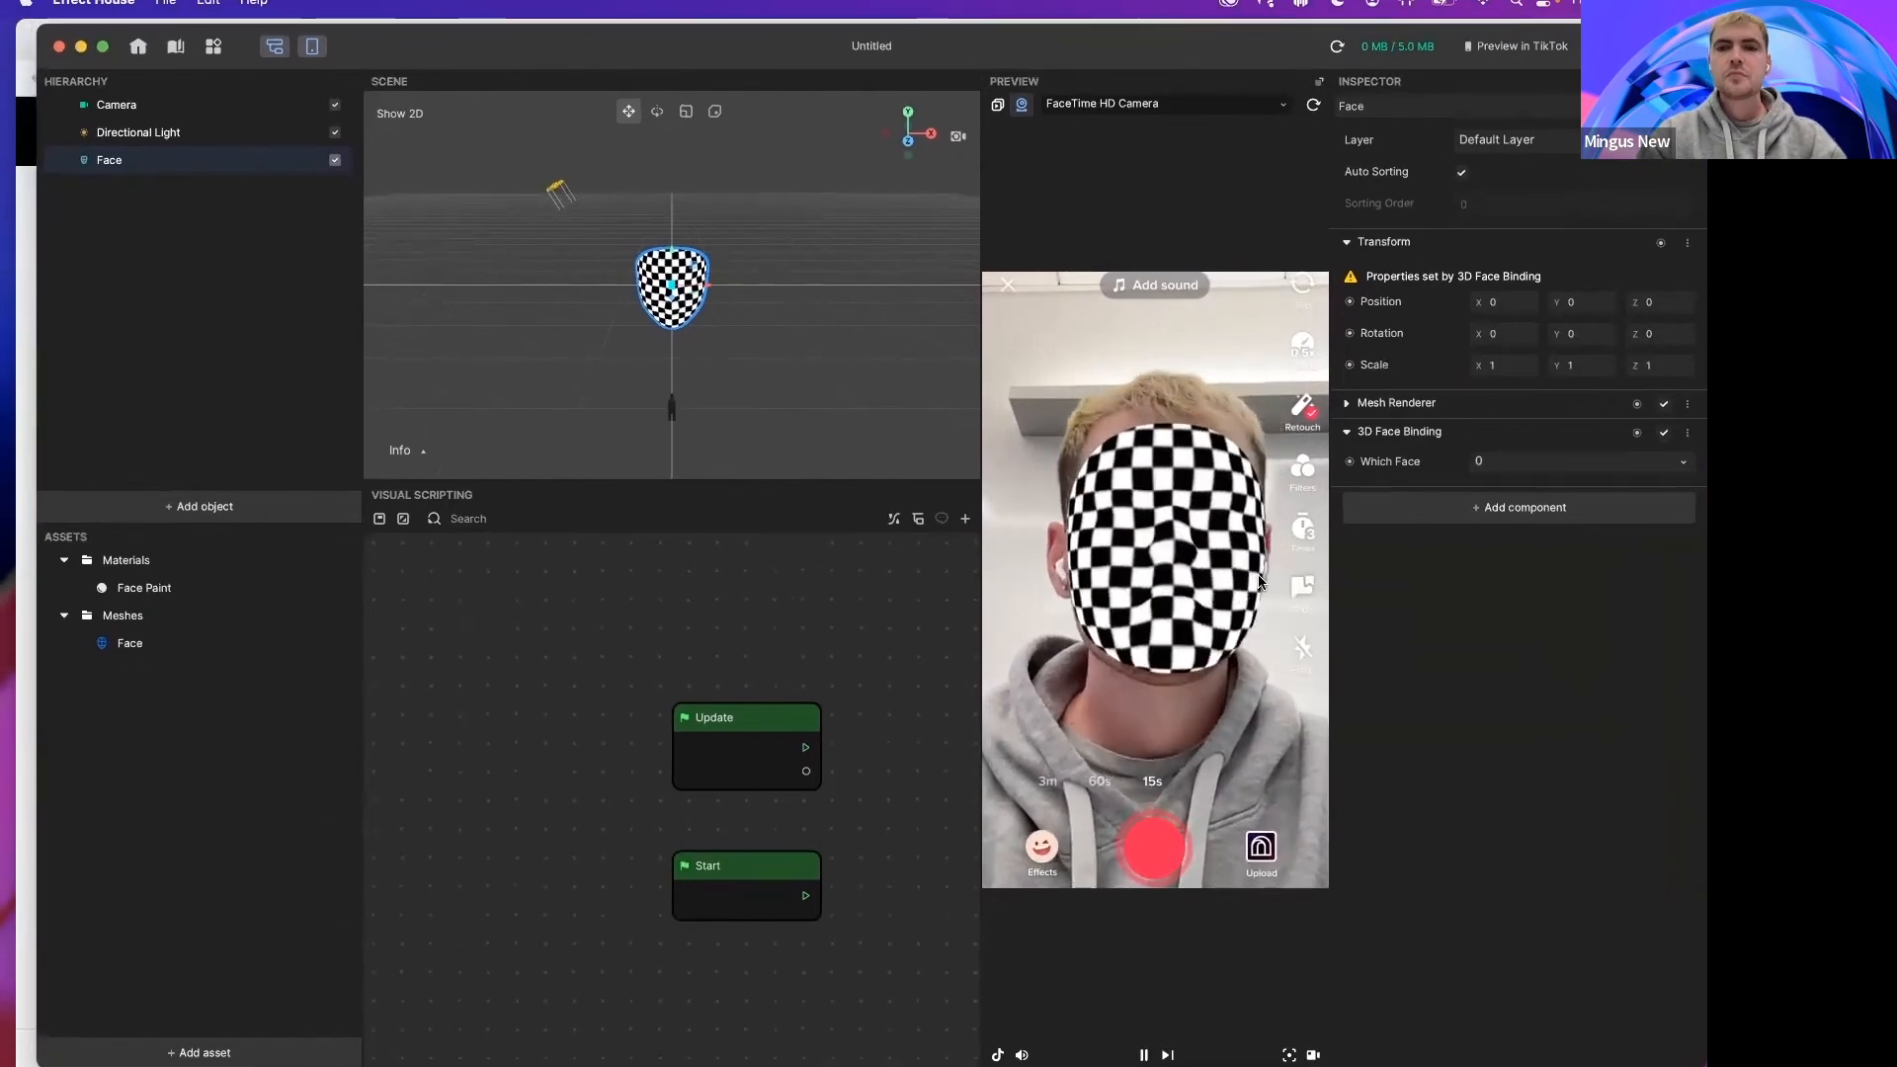
click(137, 644)
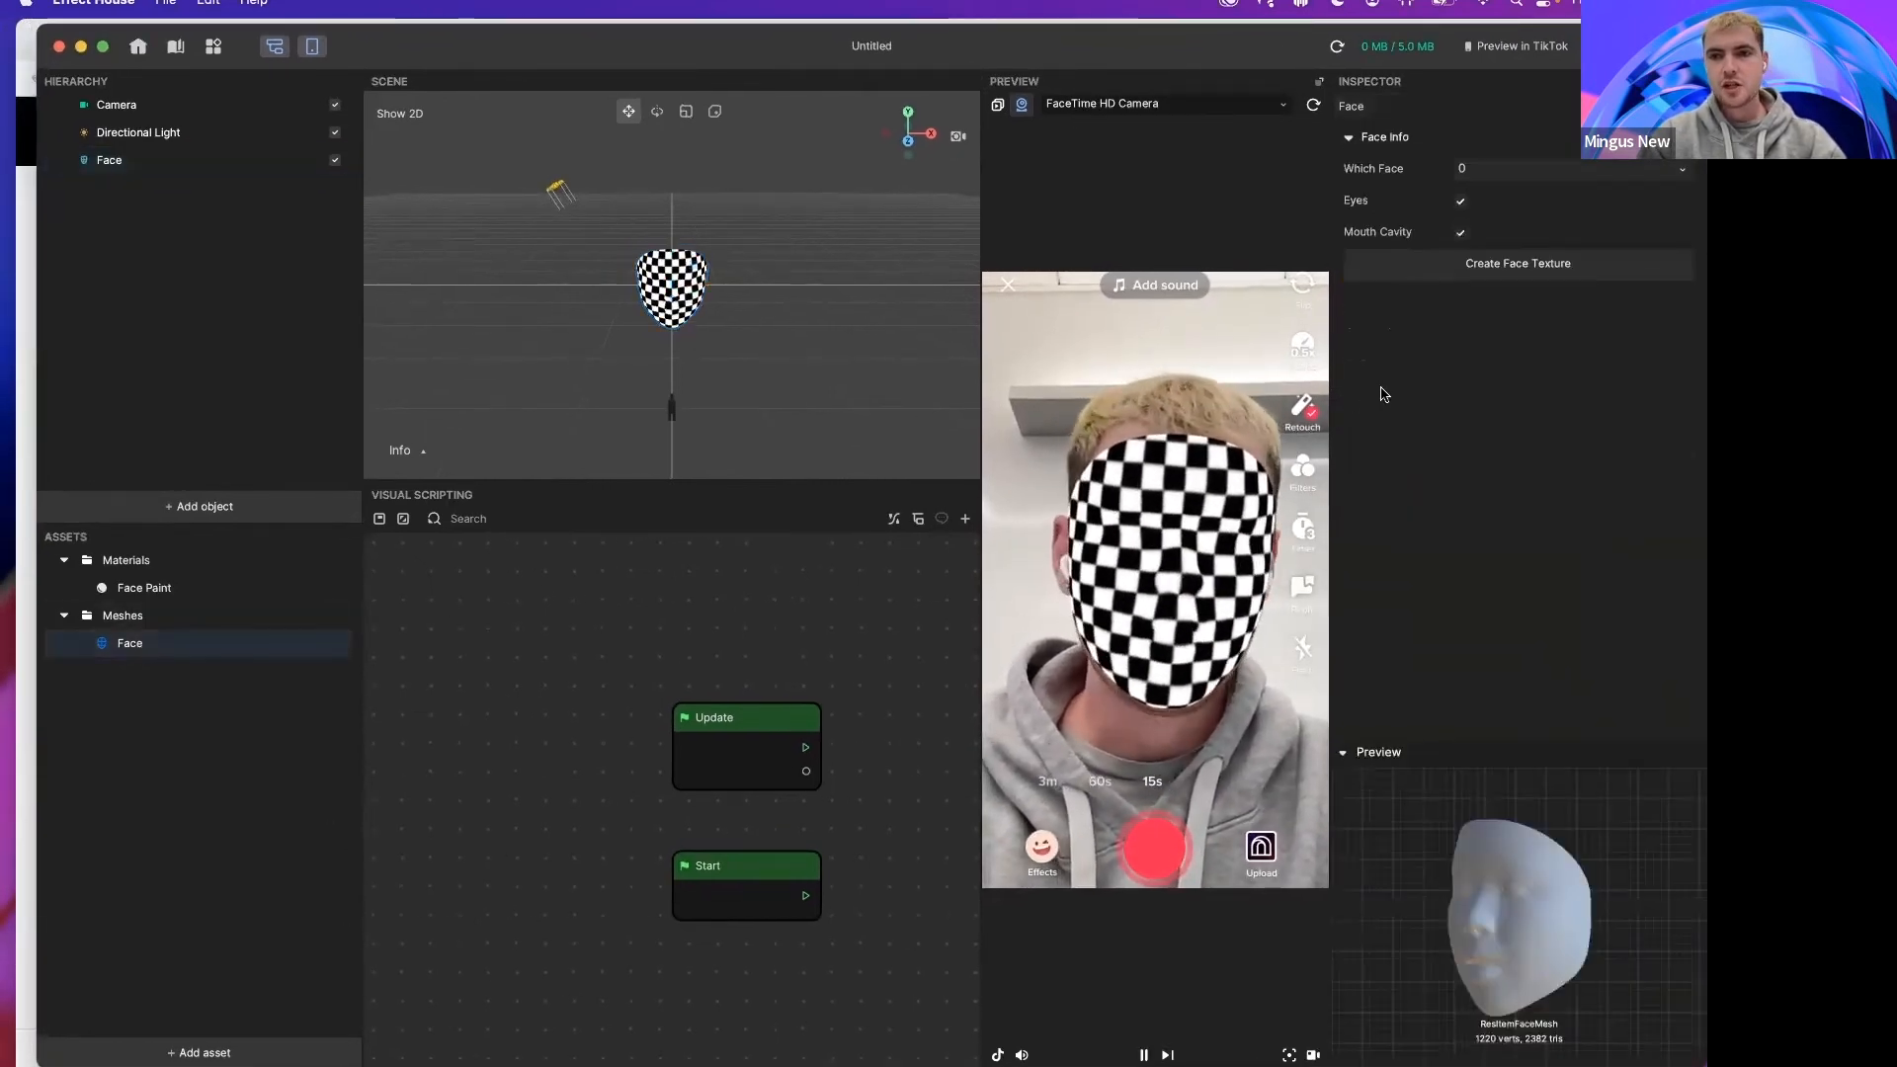
click(1512, 274)
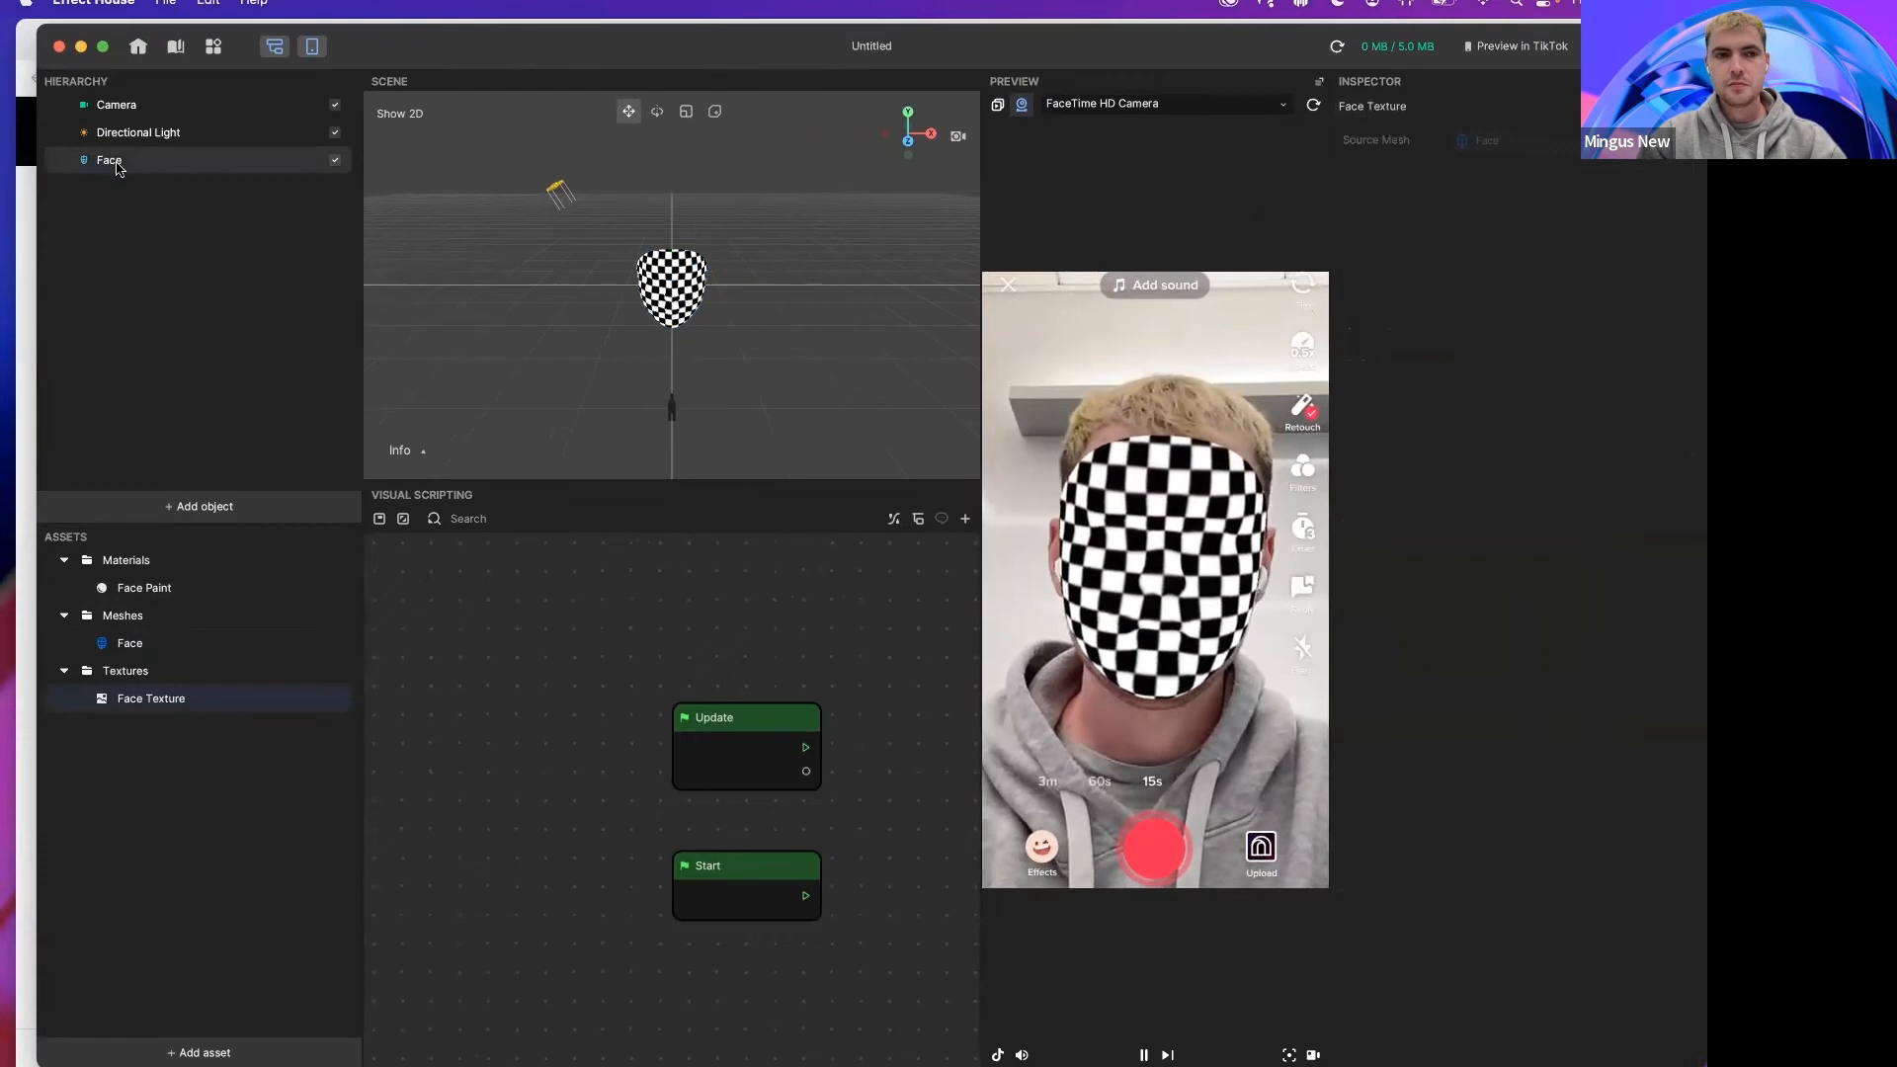
Step: Set the Face Paint material's texture to Face Texture
click(146, 588)
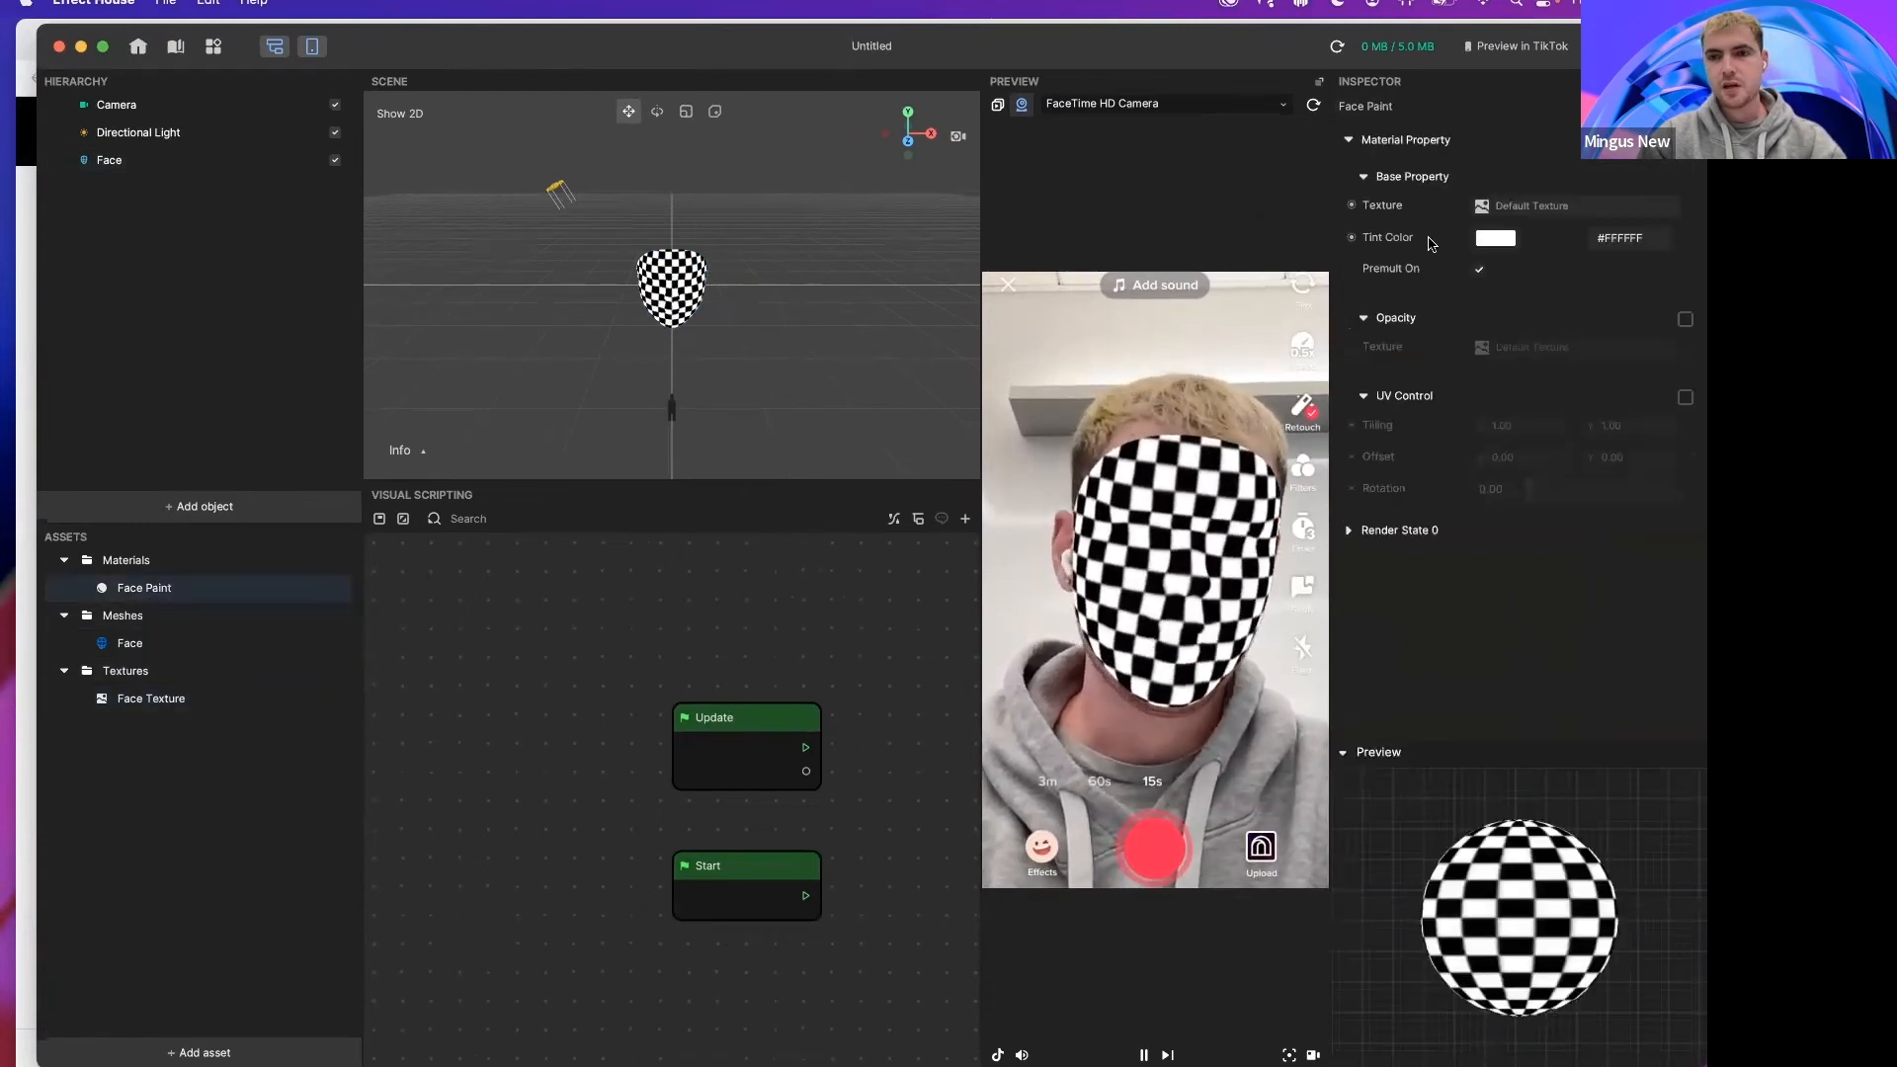
click(1541, 211)
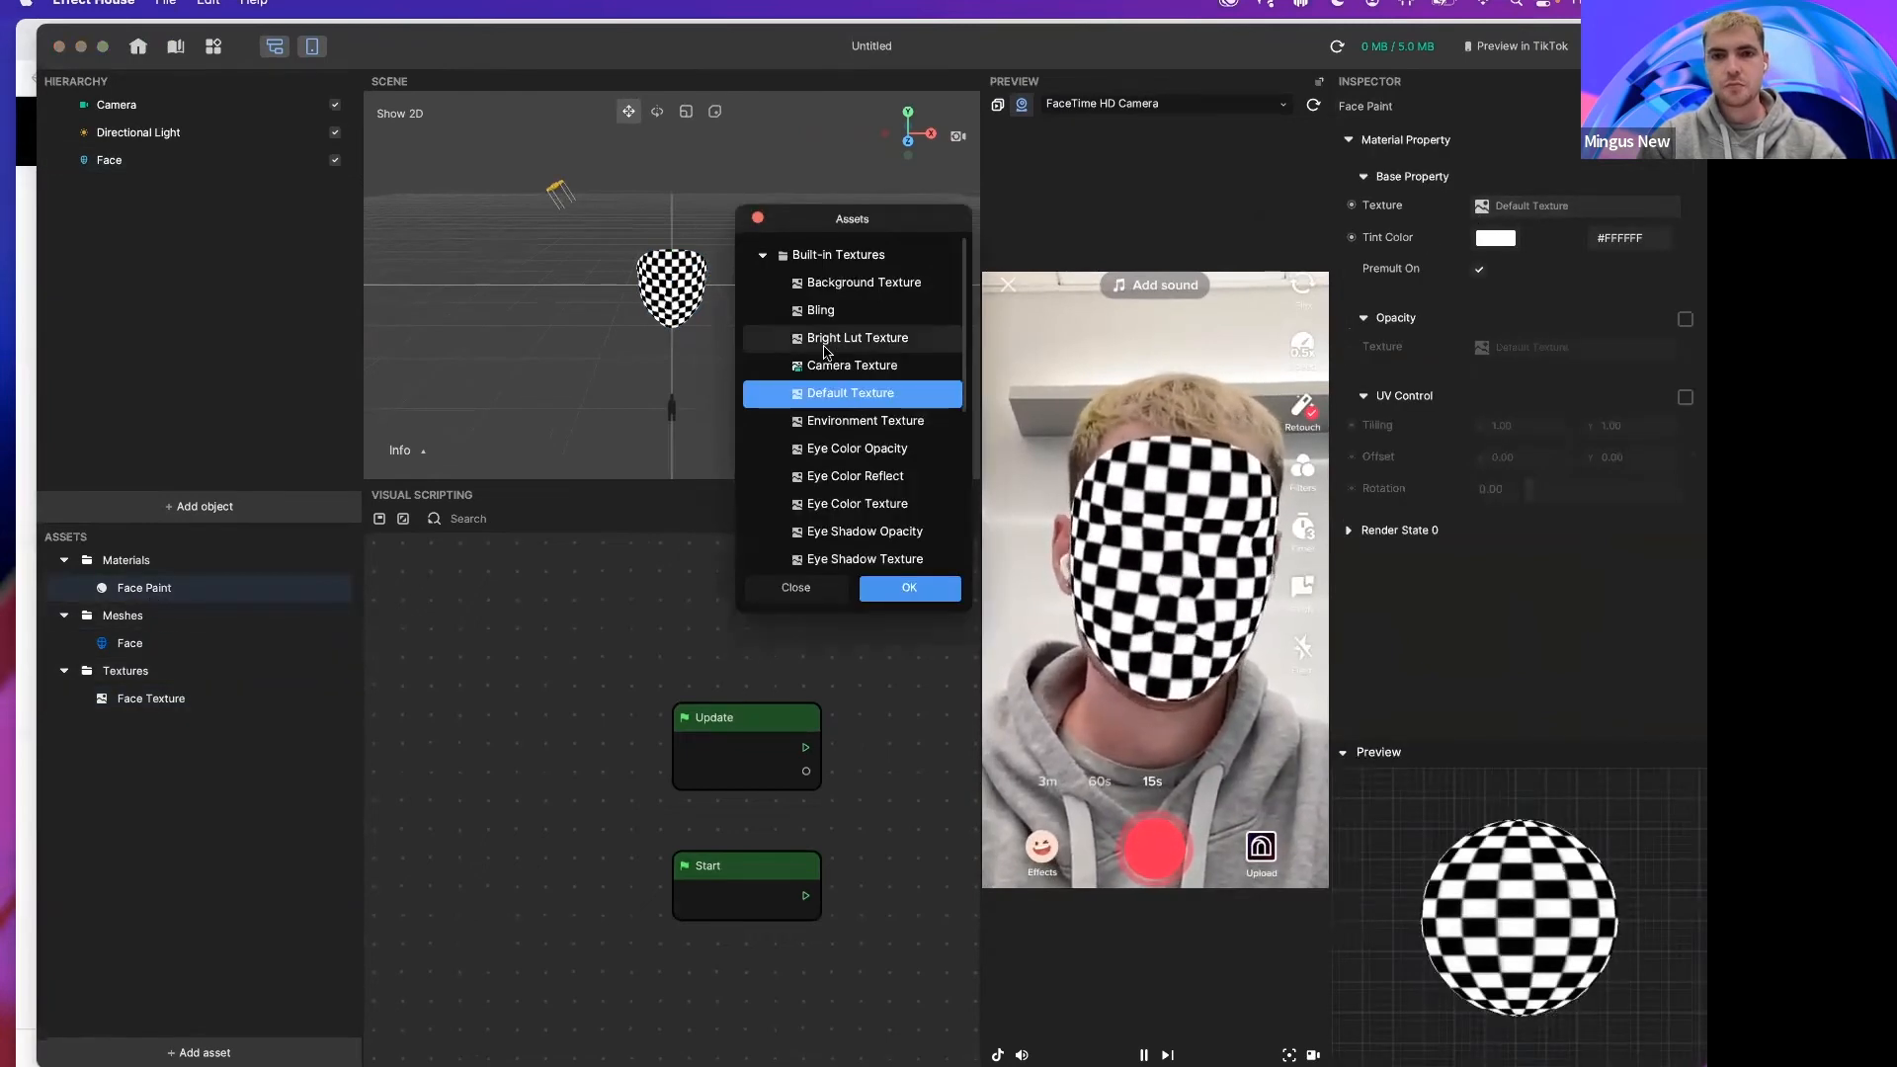
scroll(830, 445, down, 5)
click(845, 551)
click(899, 593)
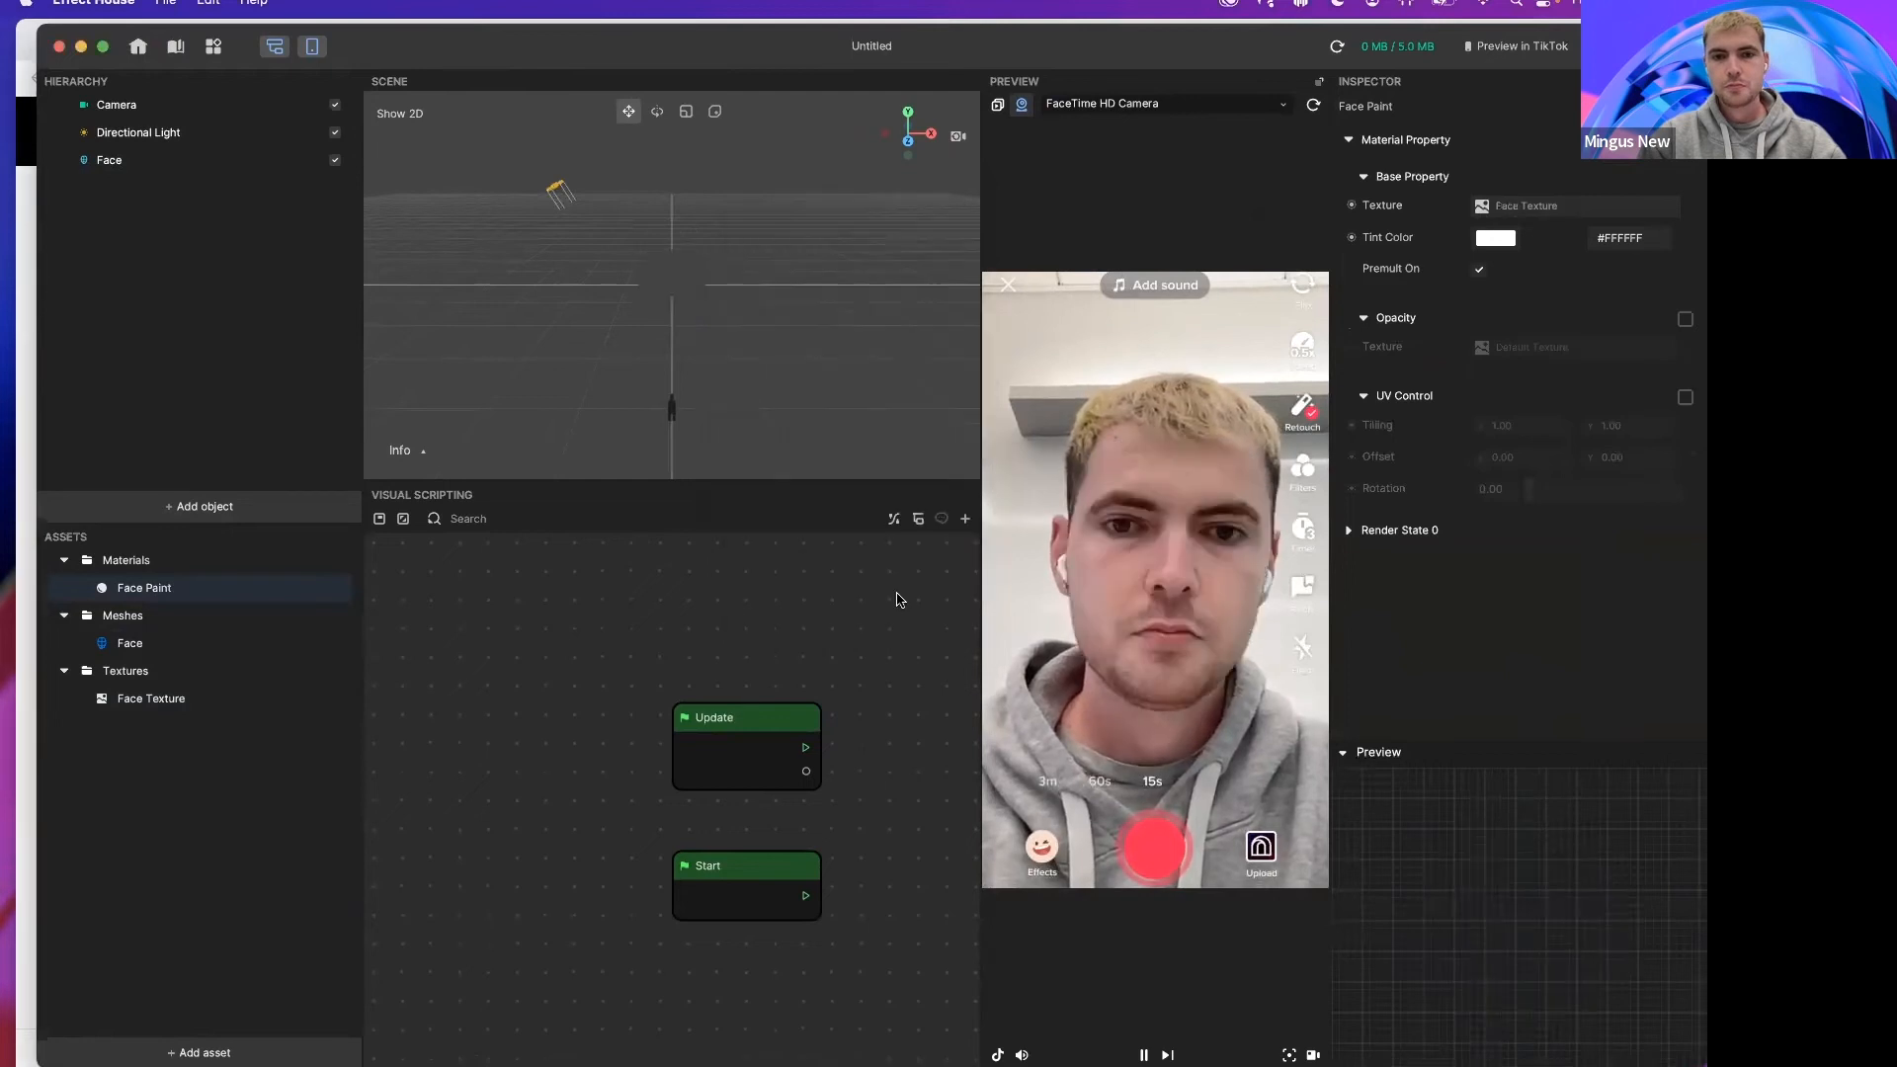
Step: Inspect the Face object, Face mesh, Face Paint material and Face Texture settings
click(172, 160)
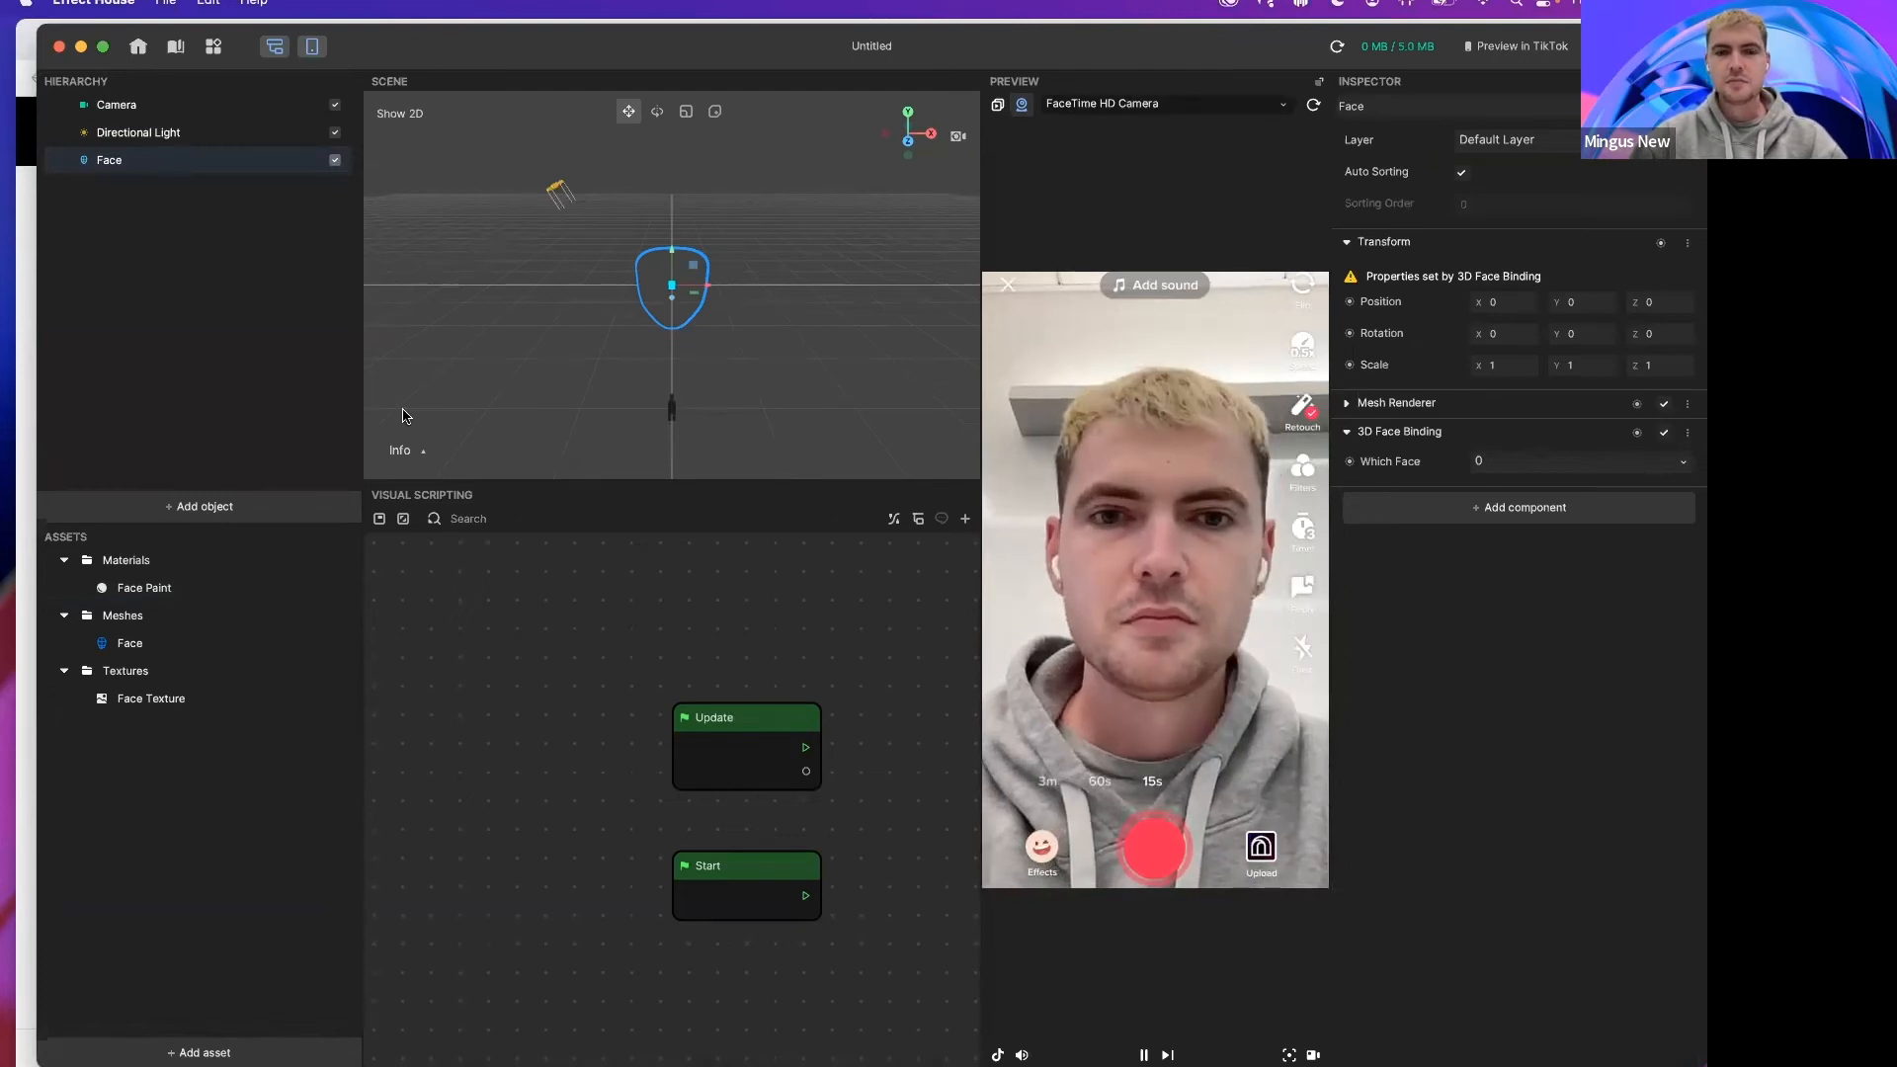
drag(519, 55, 514, 56)
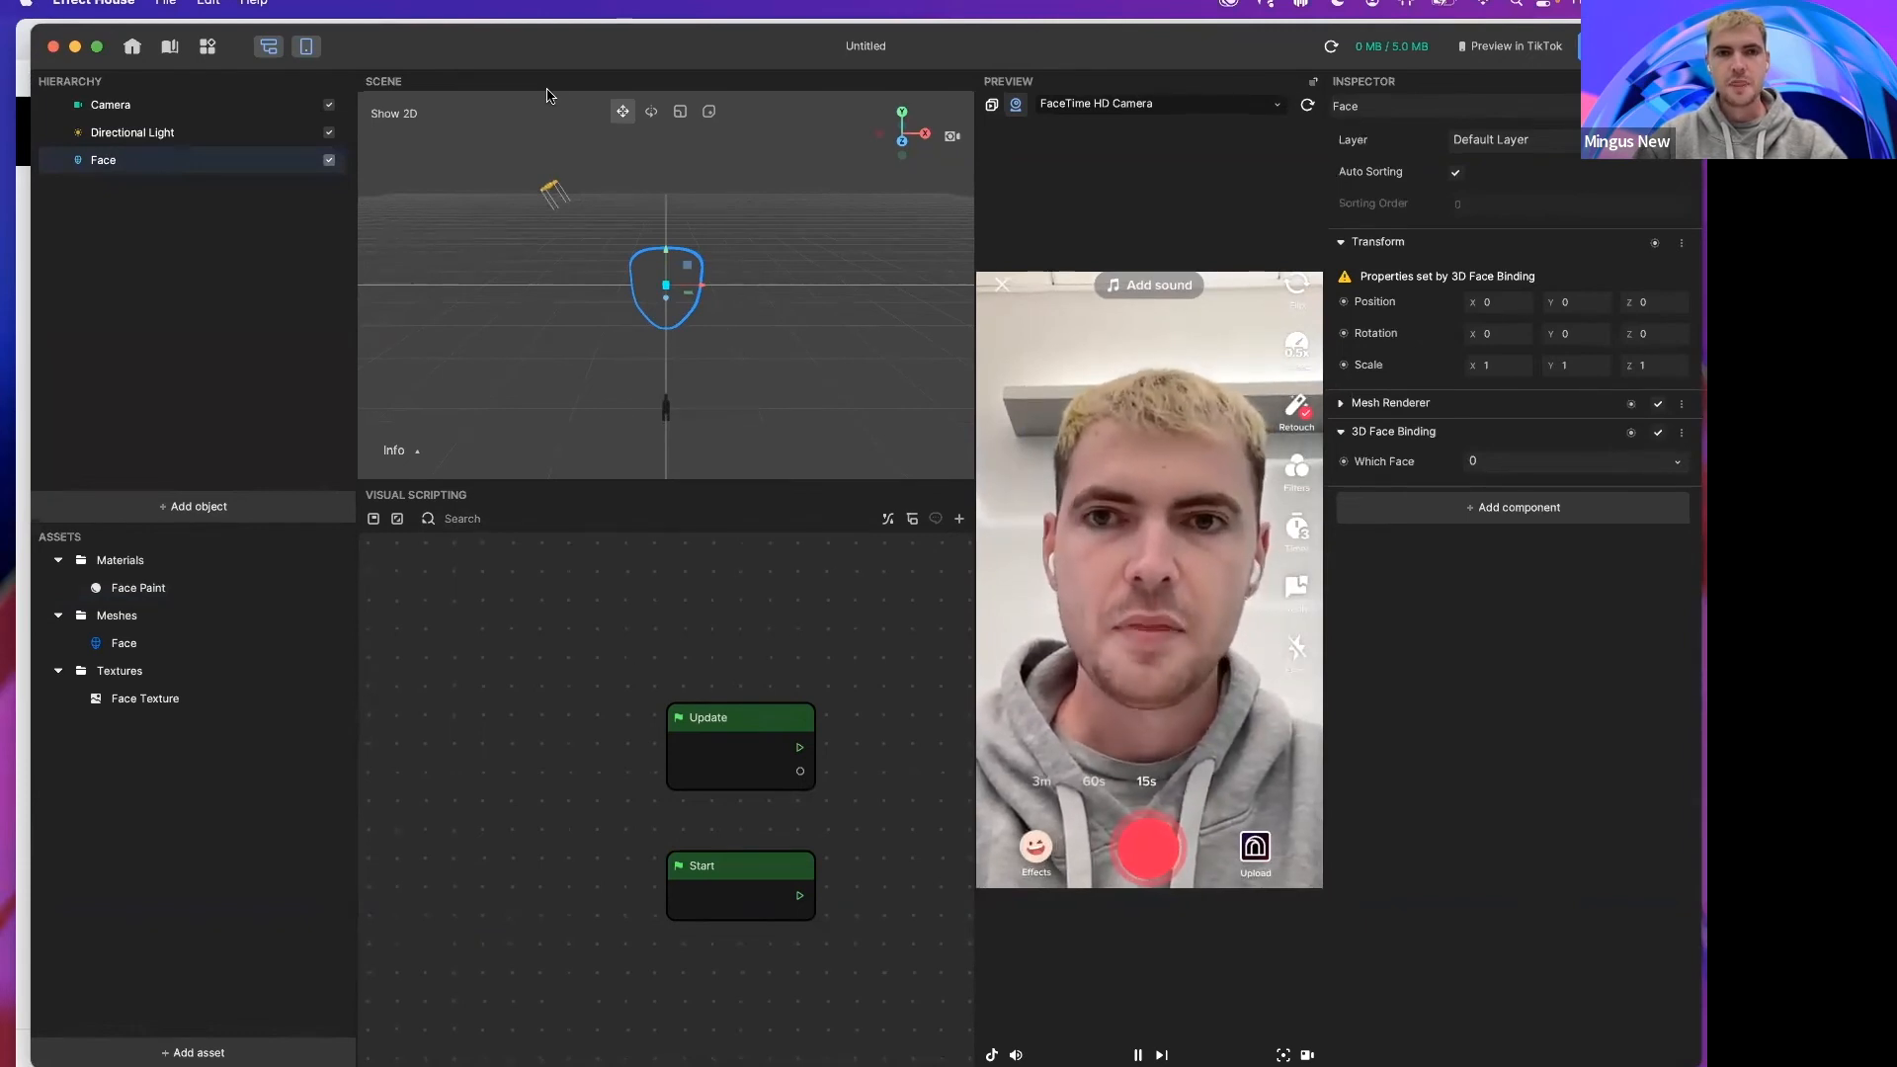
drag(548, 68, 547, 66)
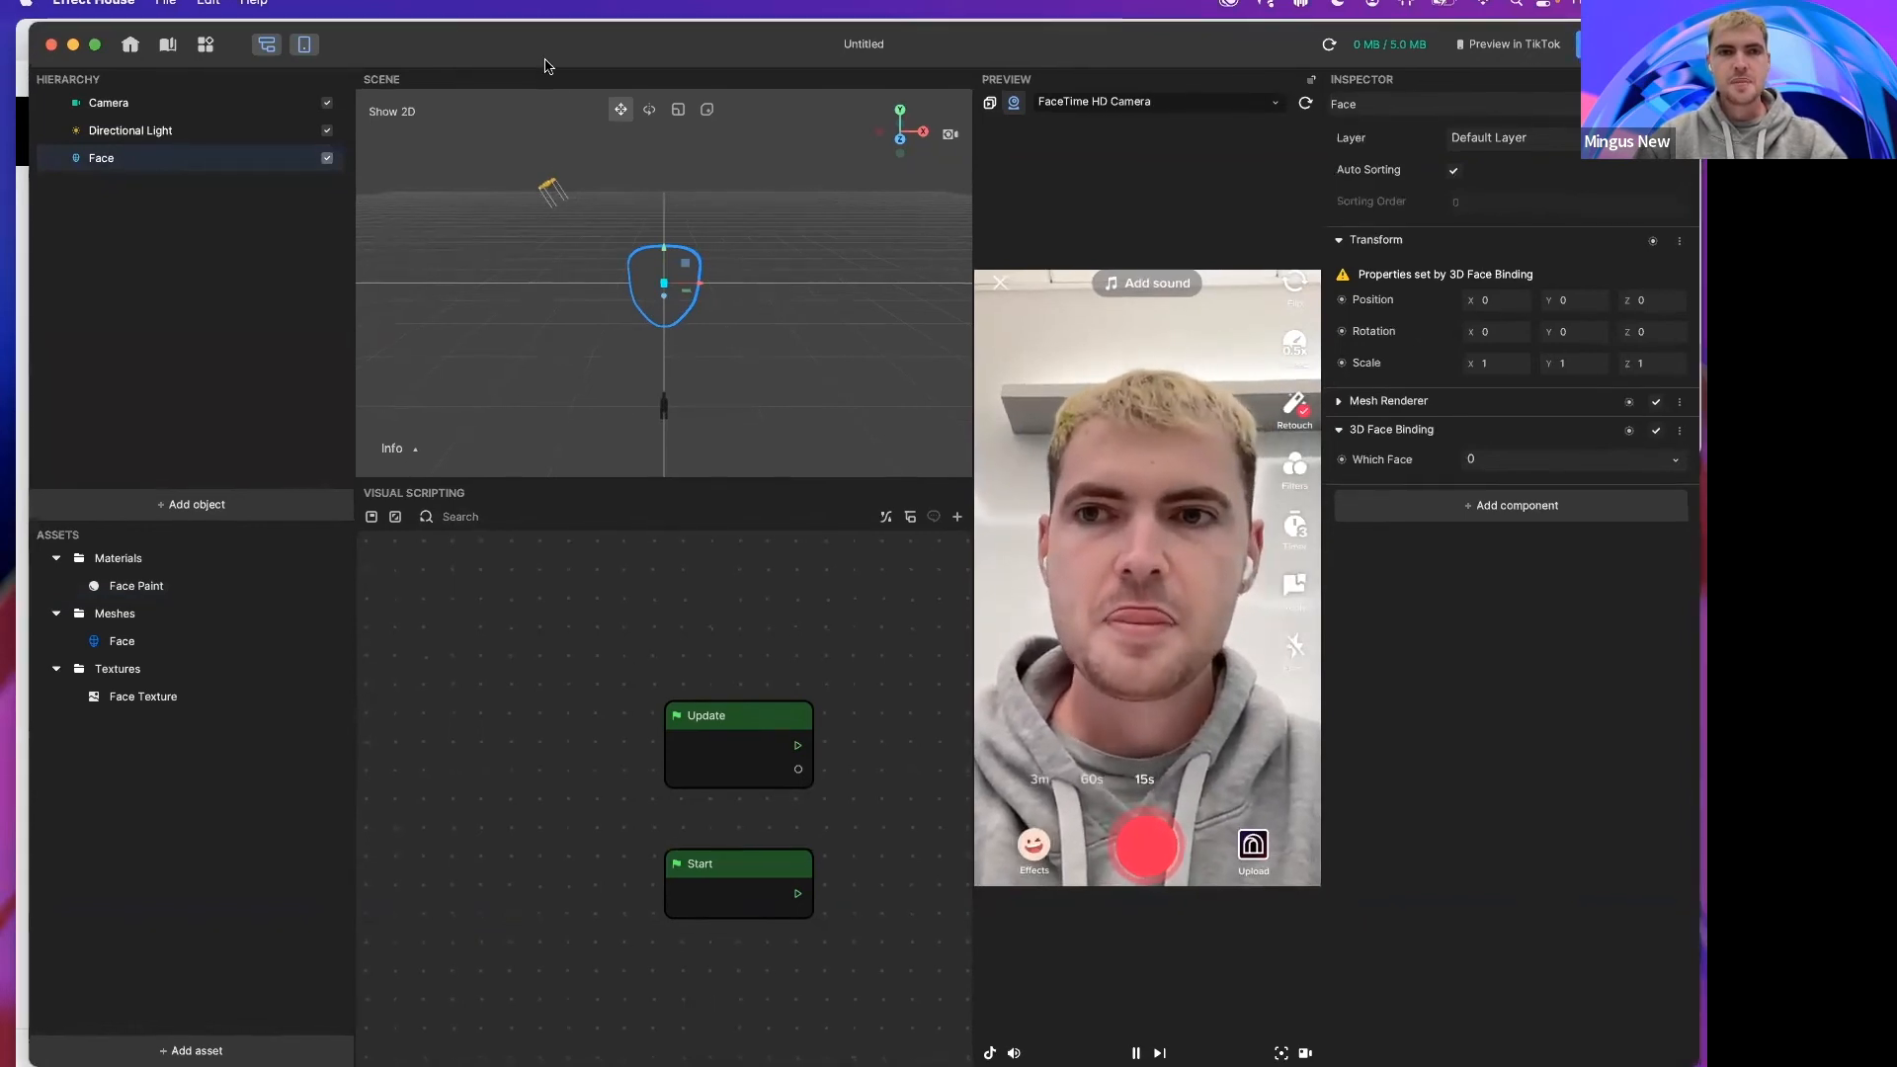
click(148, 642)
click(158, 589)
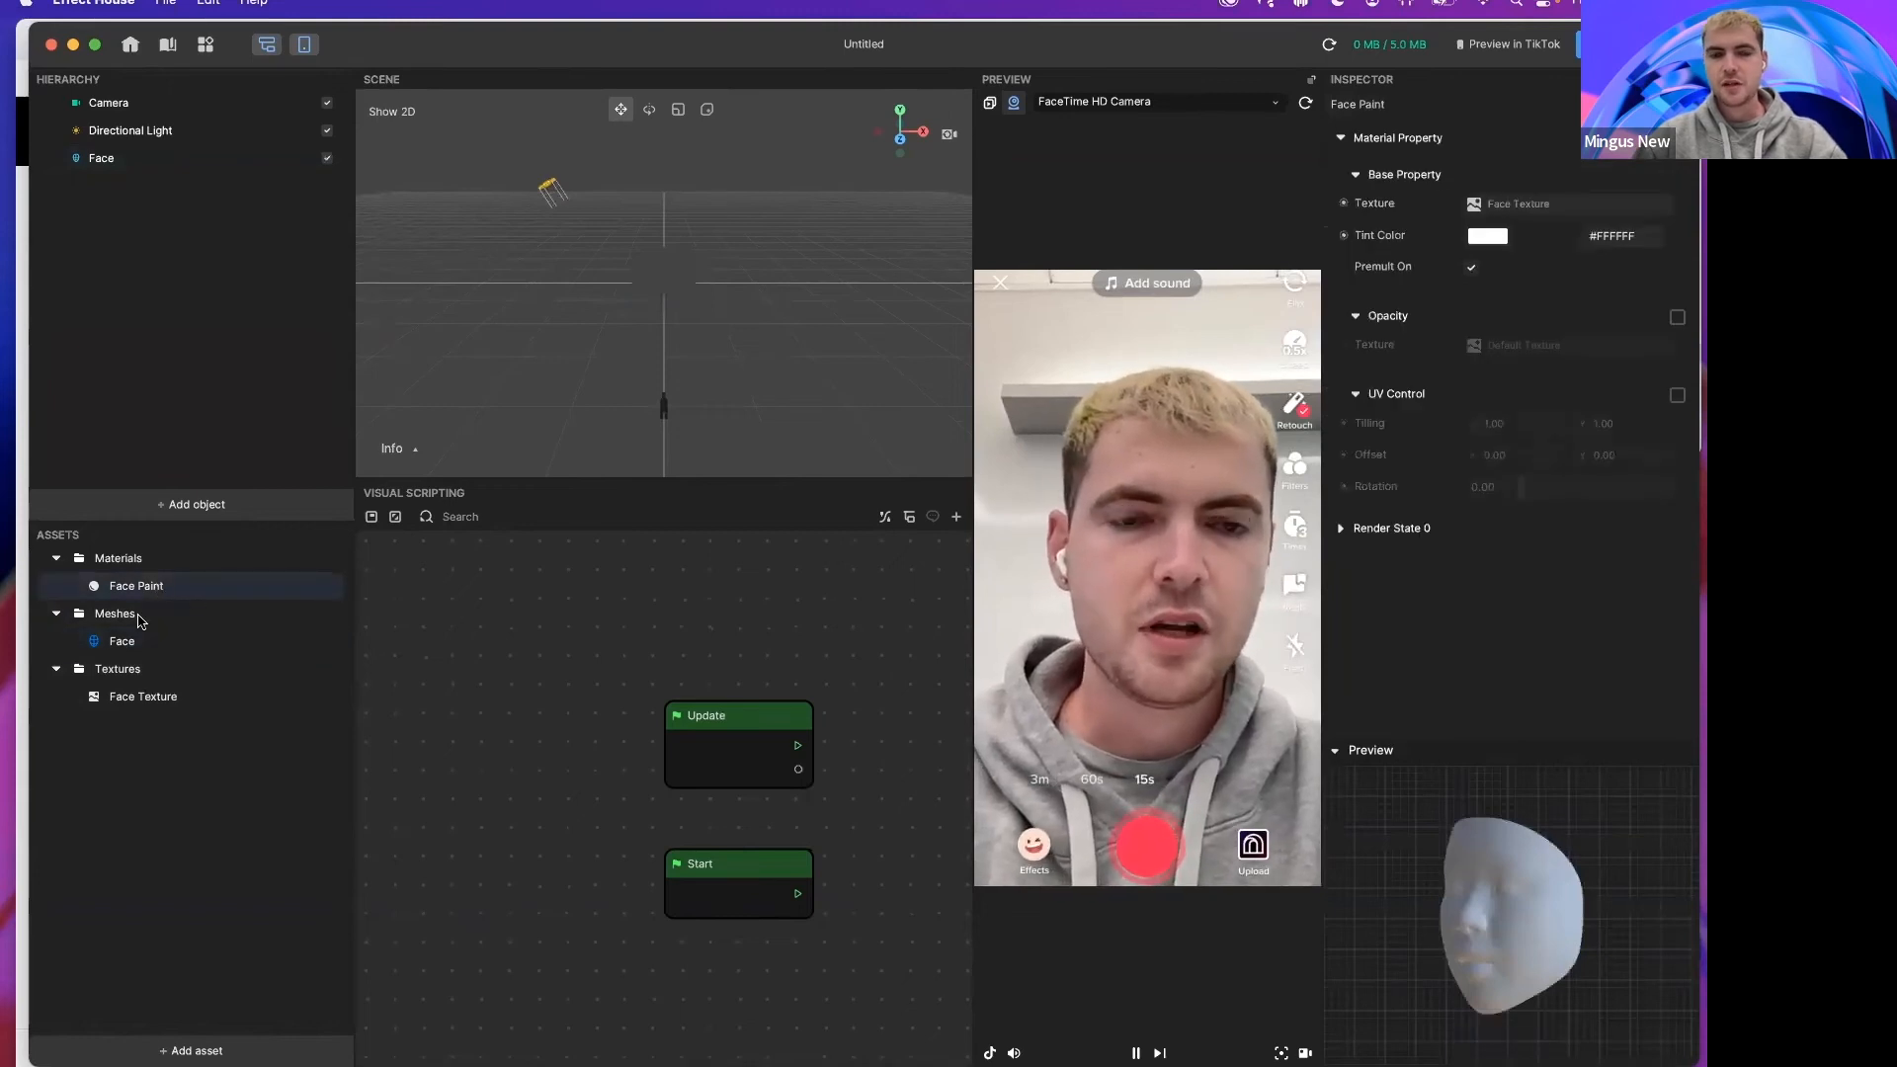
click(198, 696)
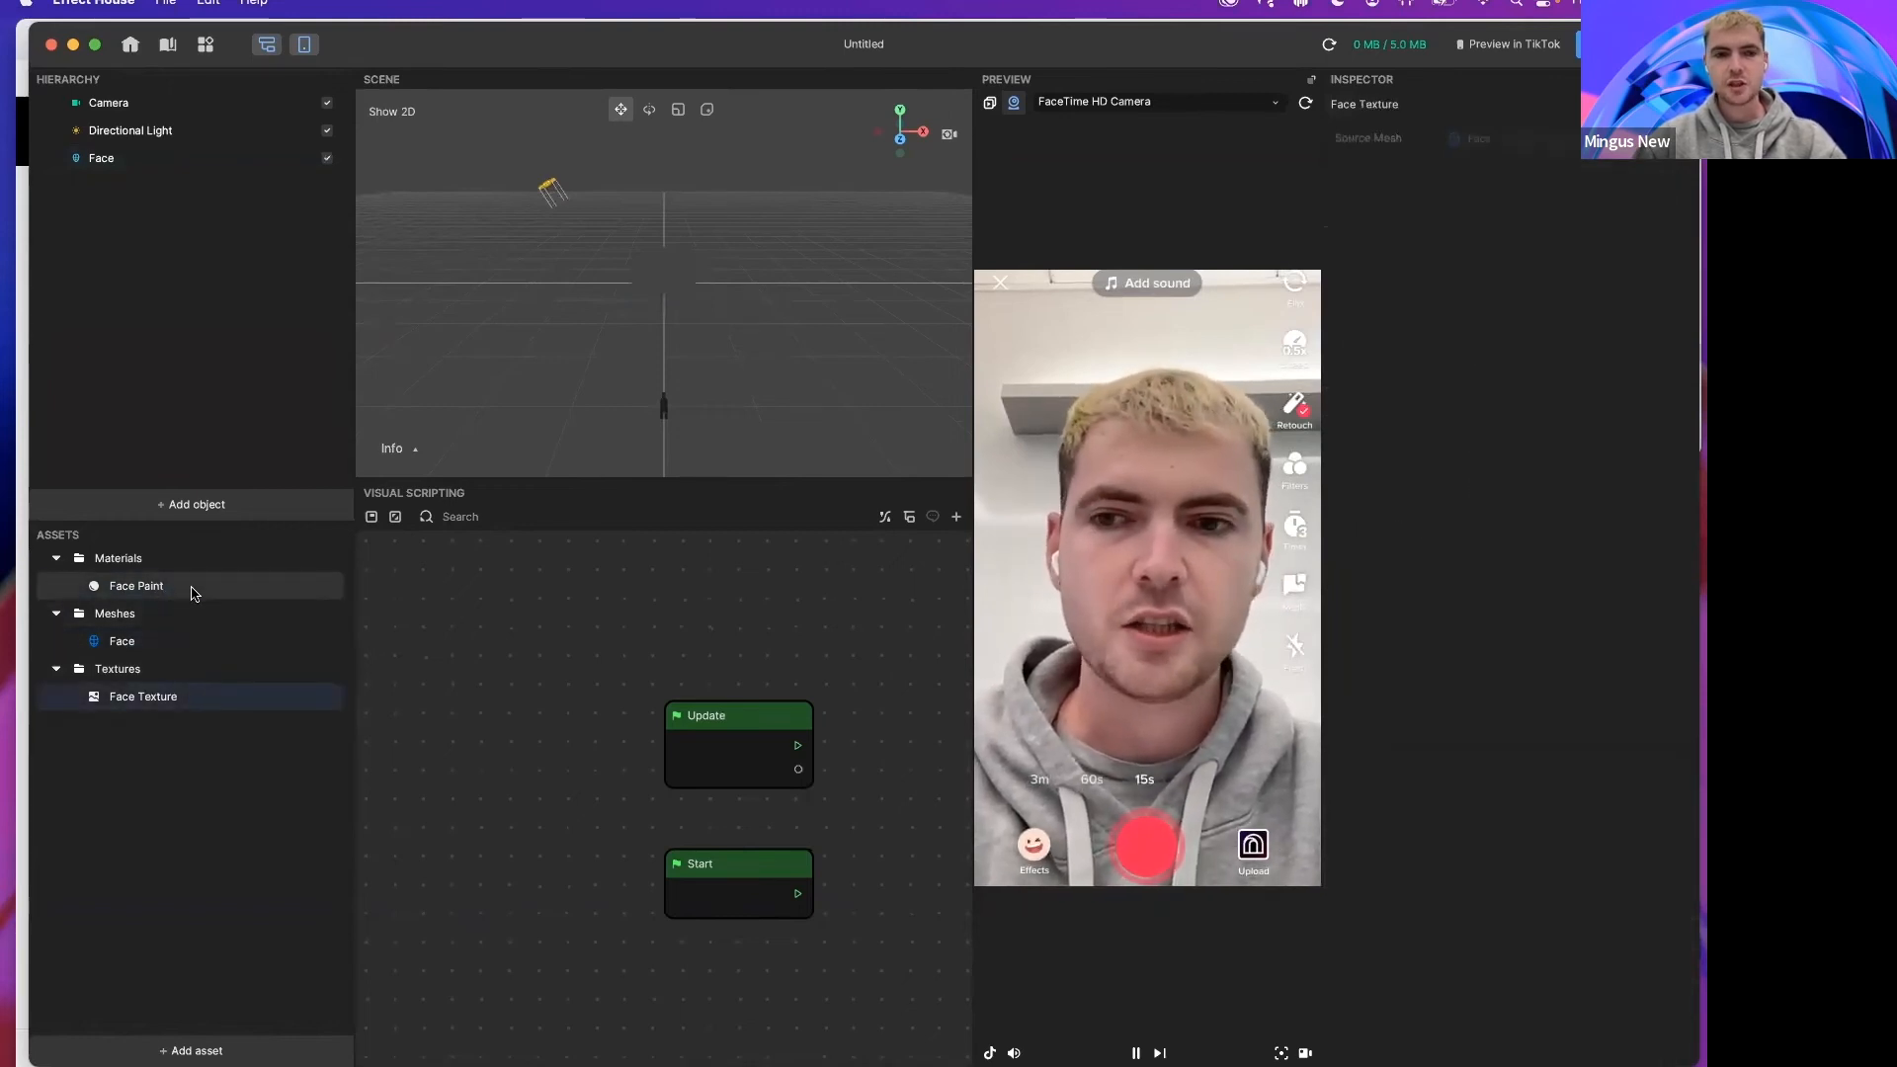
Step: Remove the 3D Face Binding component from the Face object
click(104, 159)
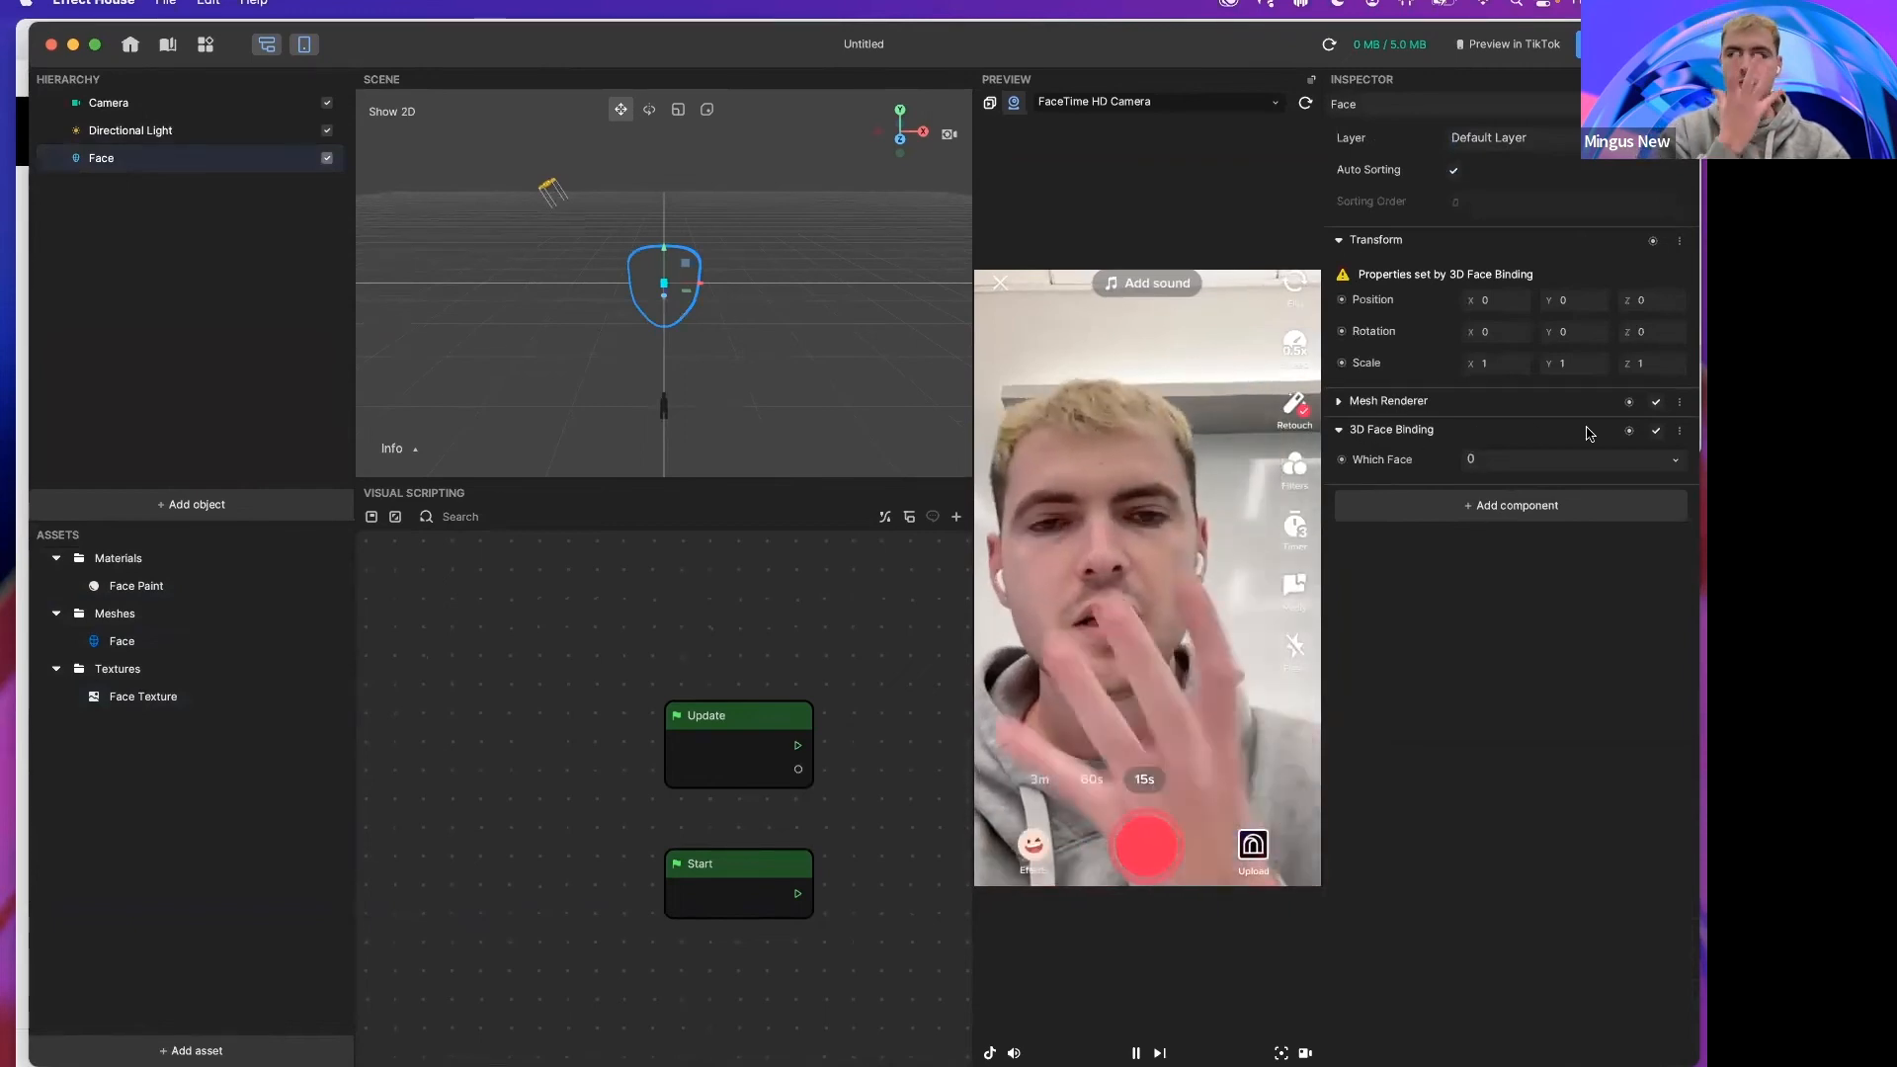
click(1680, 432)
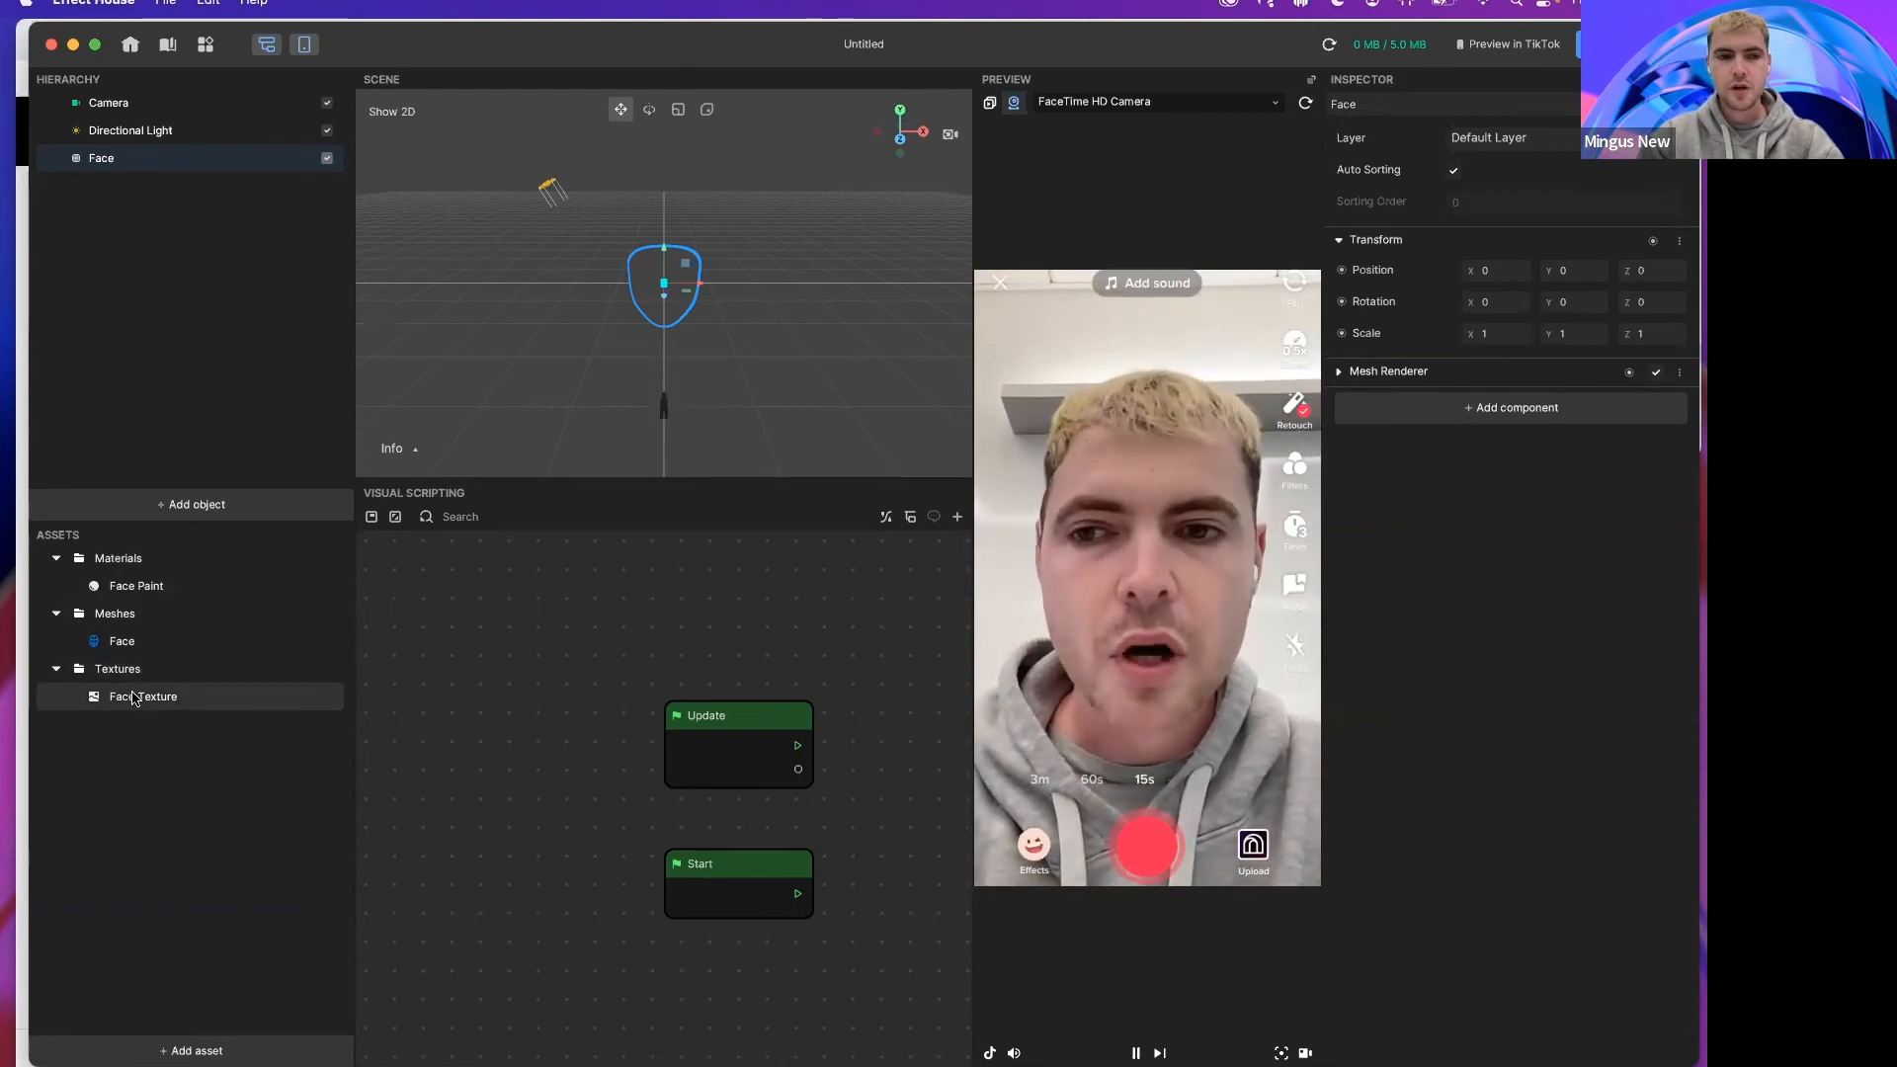
Step: Enable Opacity on the Face Paint material
click(139, 586)
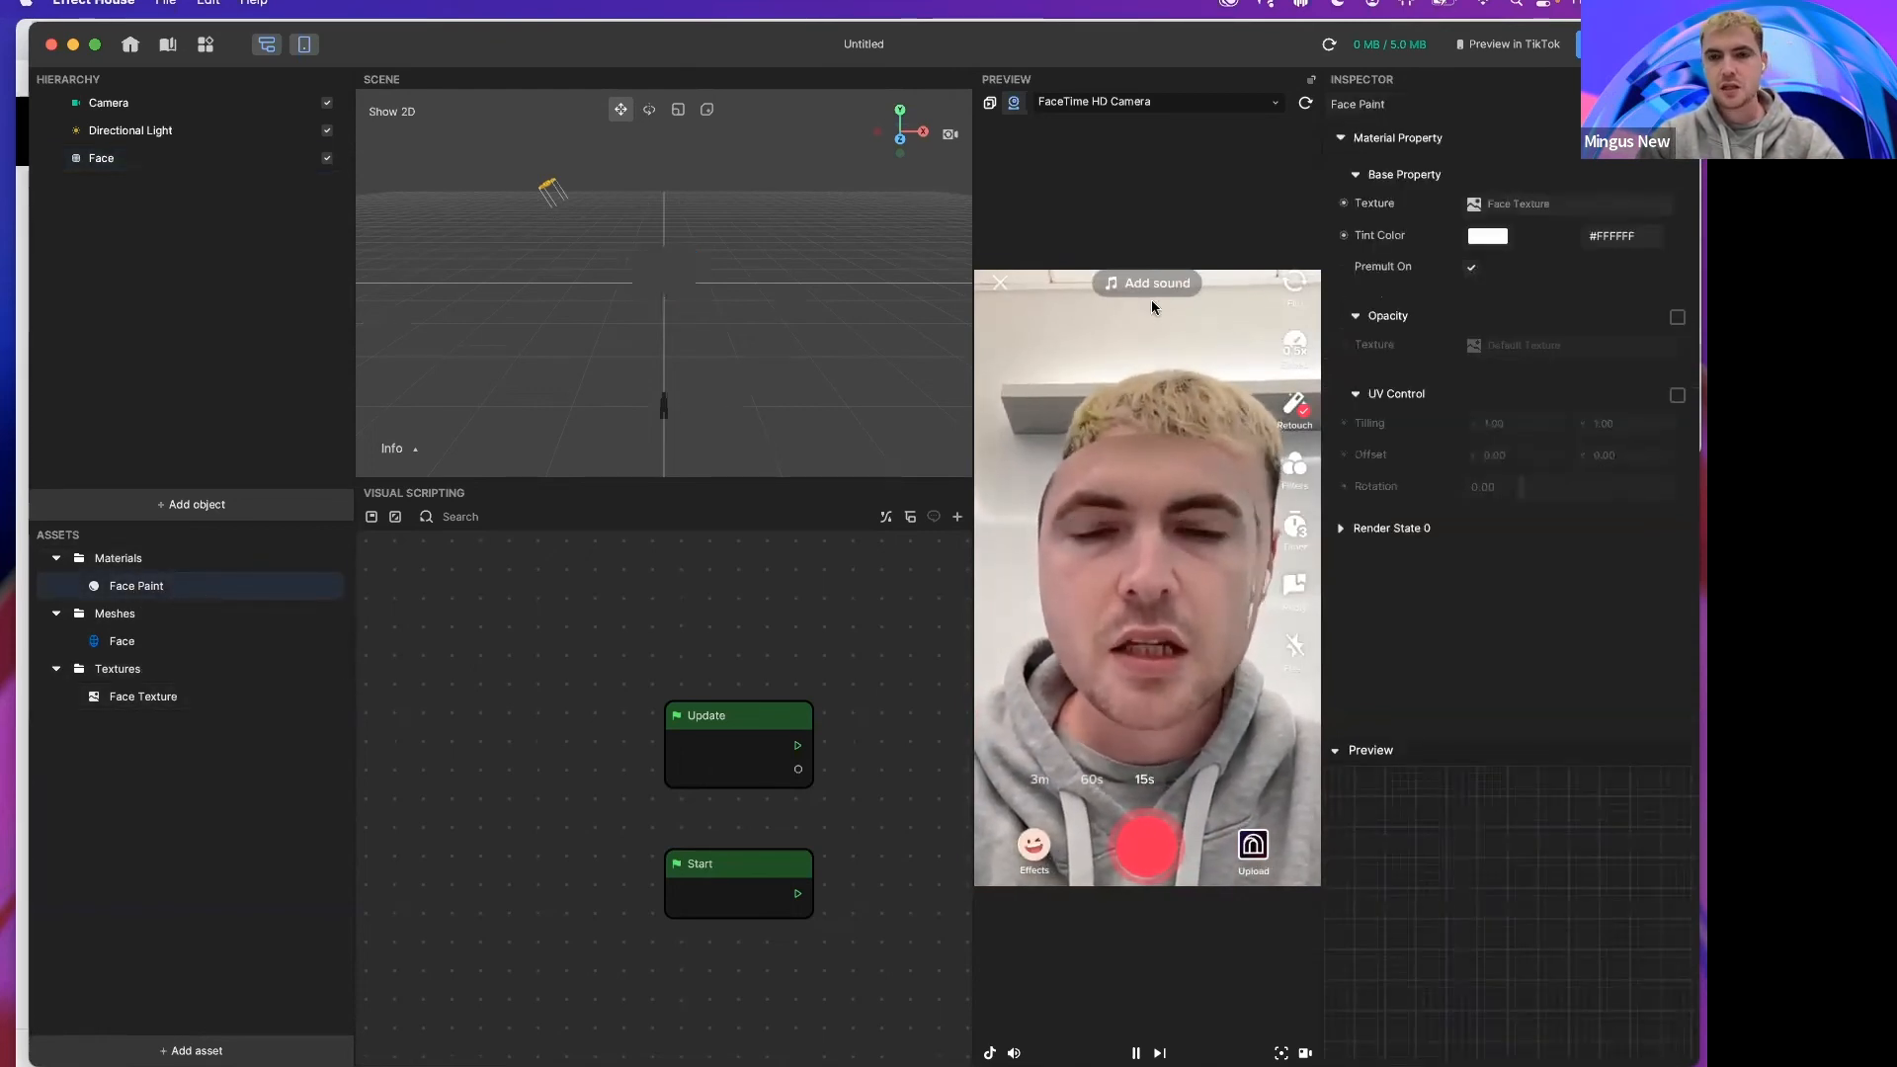
click(1678, 318)
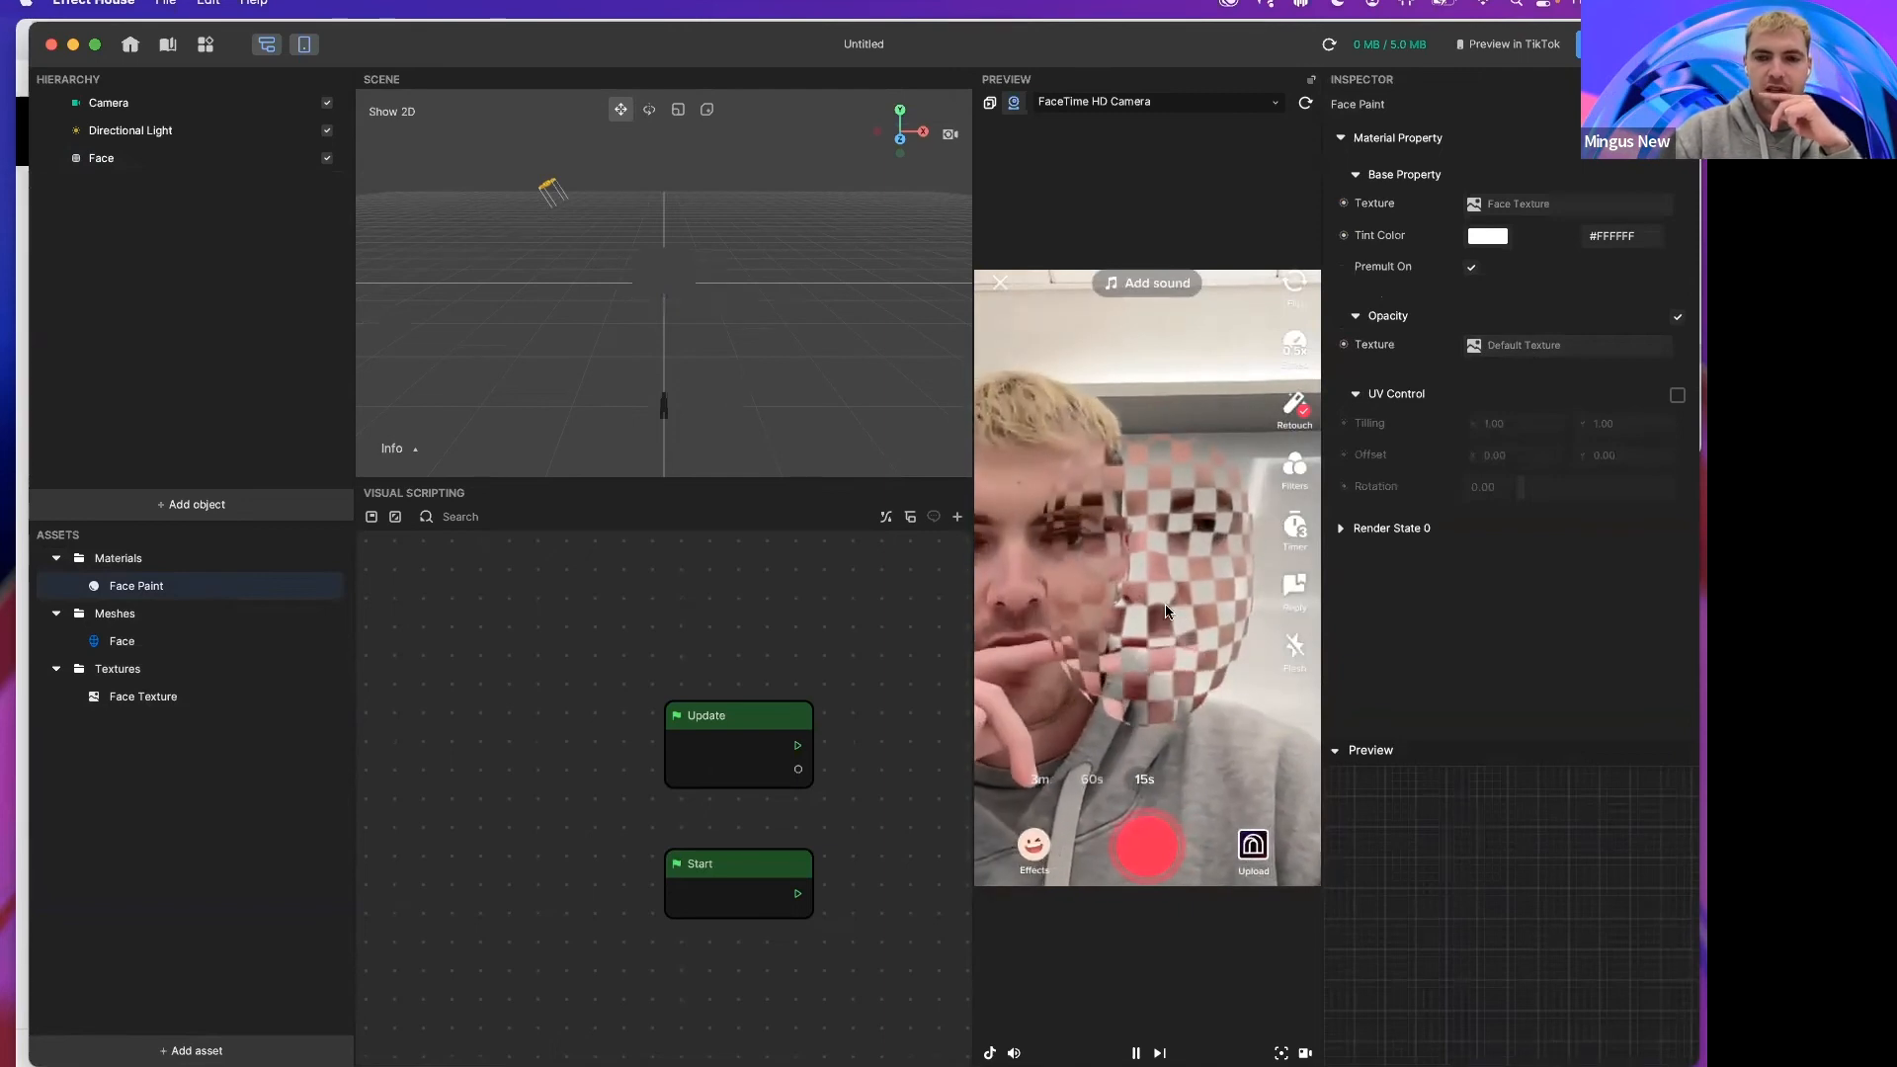
Step: Switch to Photoshop and show the face[DO_NOT_REMOVE] reference layer beneath the painted mask
mouse_move(727, 1044)
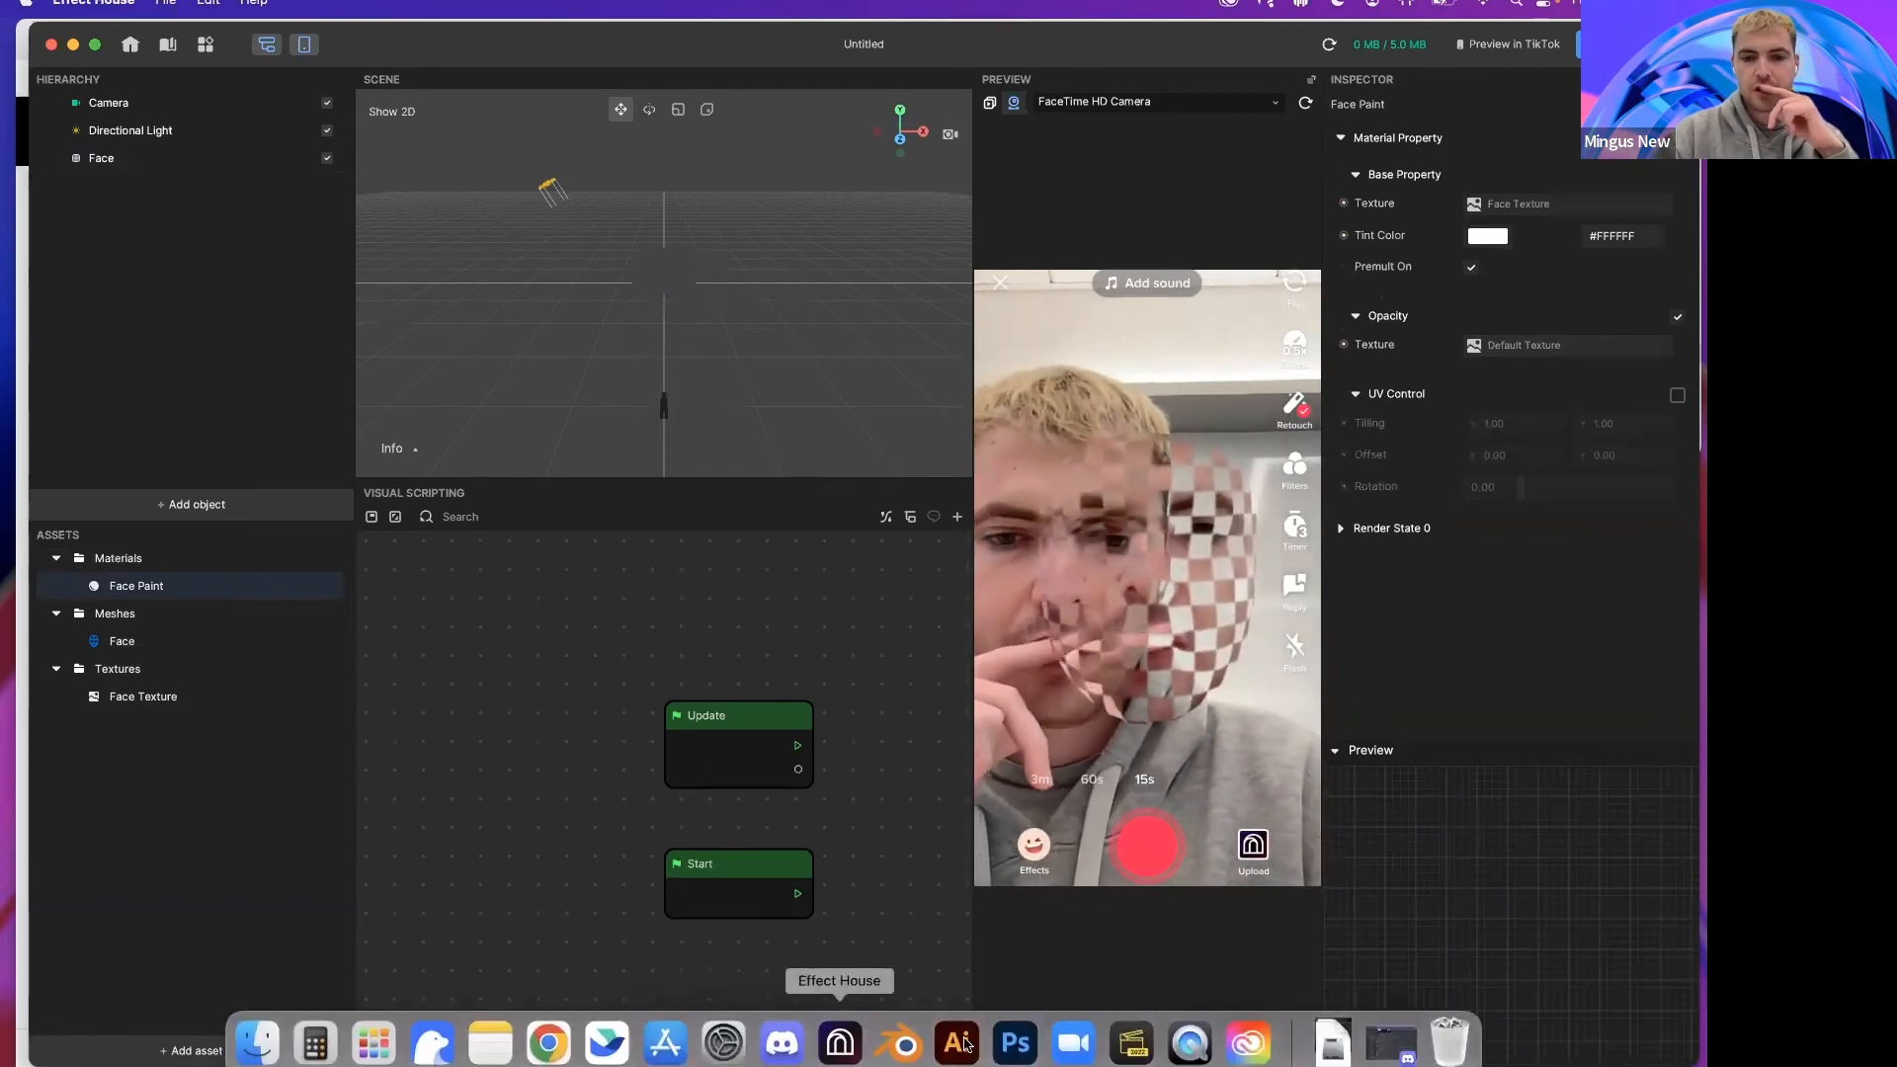
click(1016, 1044)
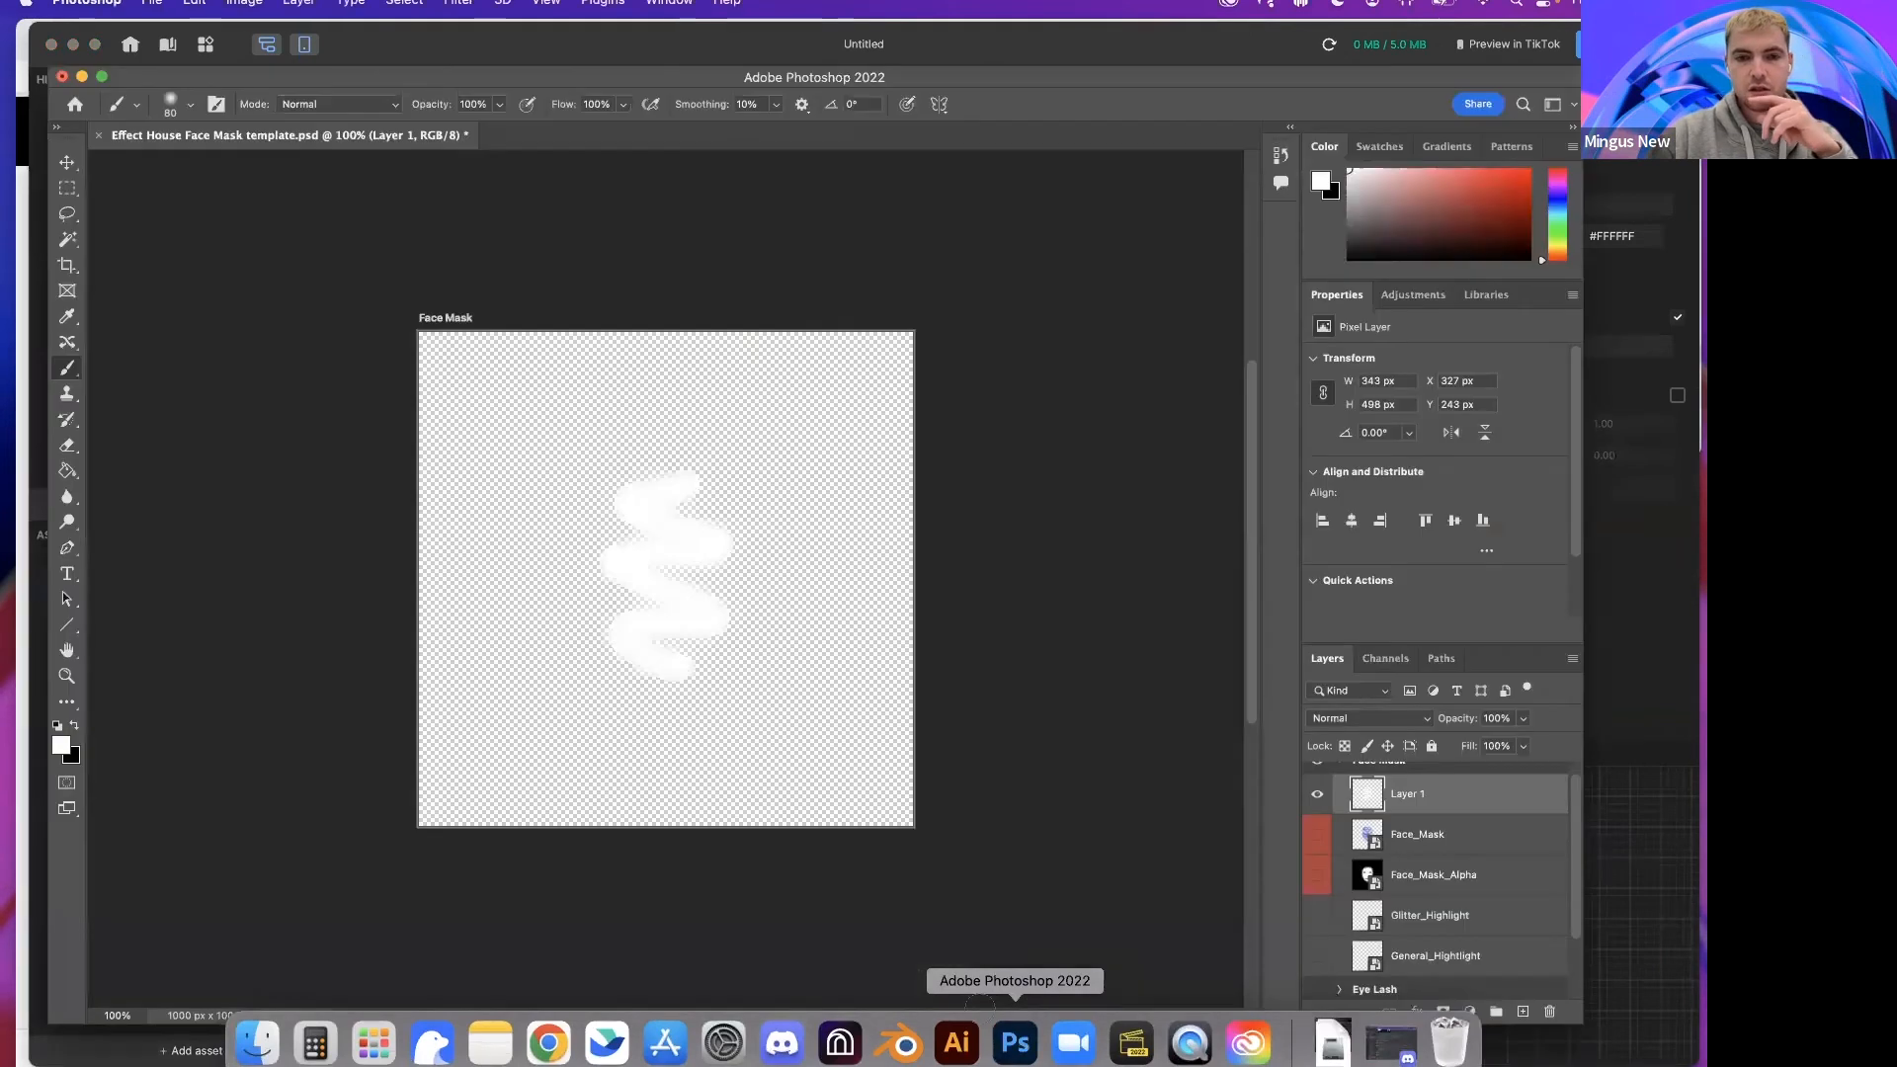
scroll(1361, 897, down, 2)
click(1317, 986)
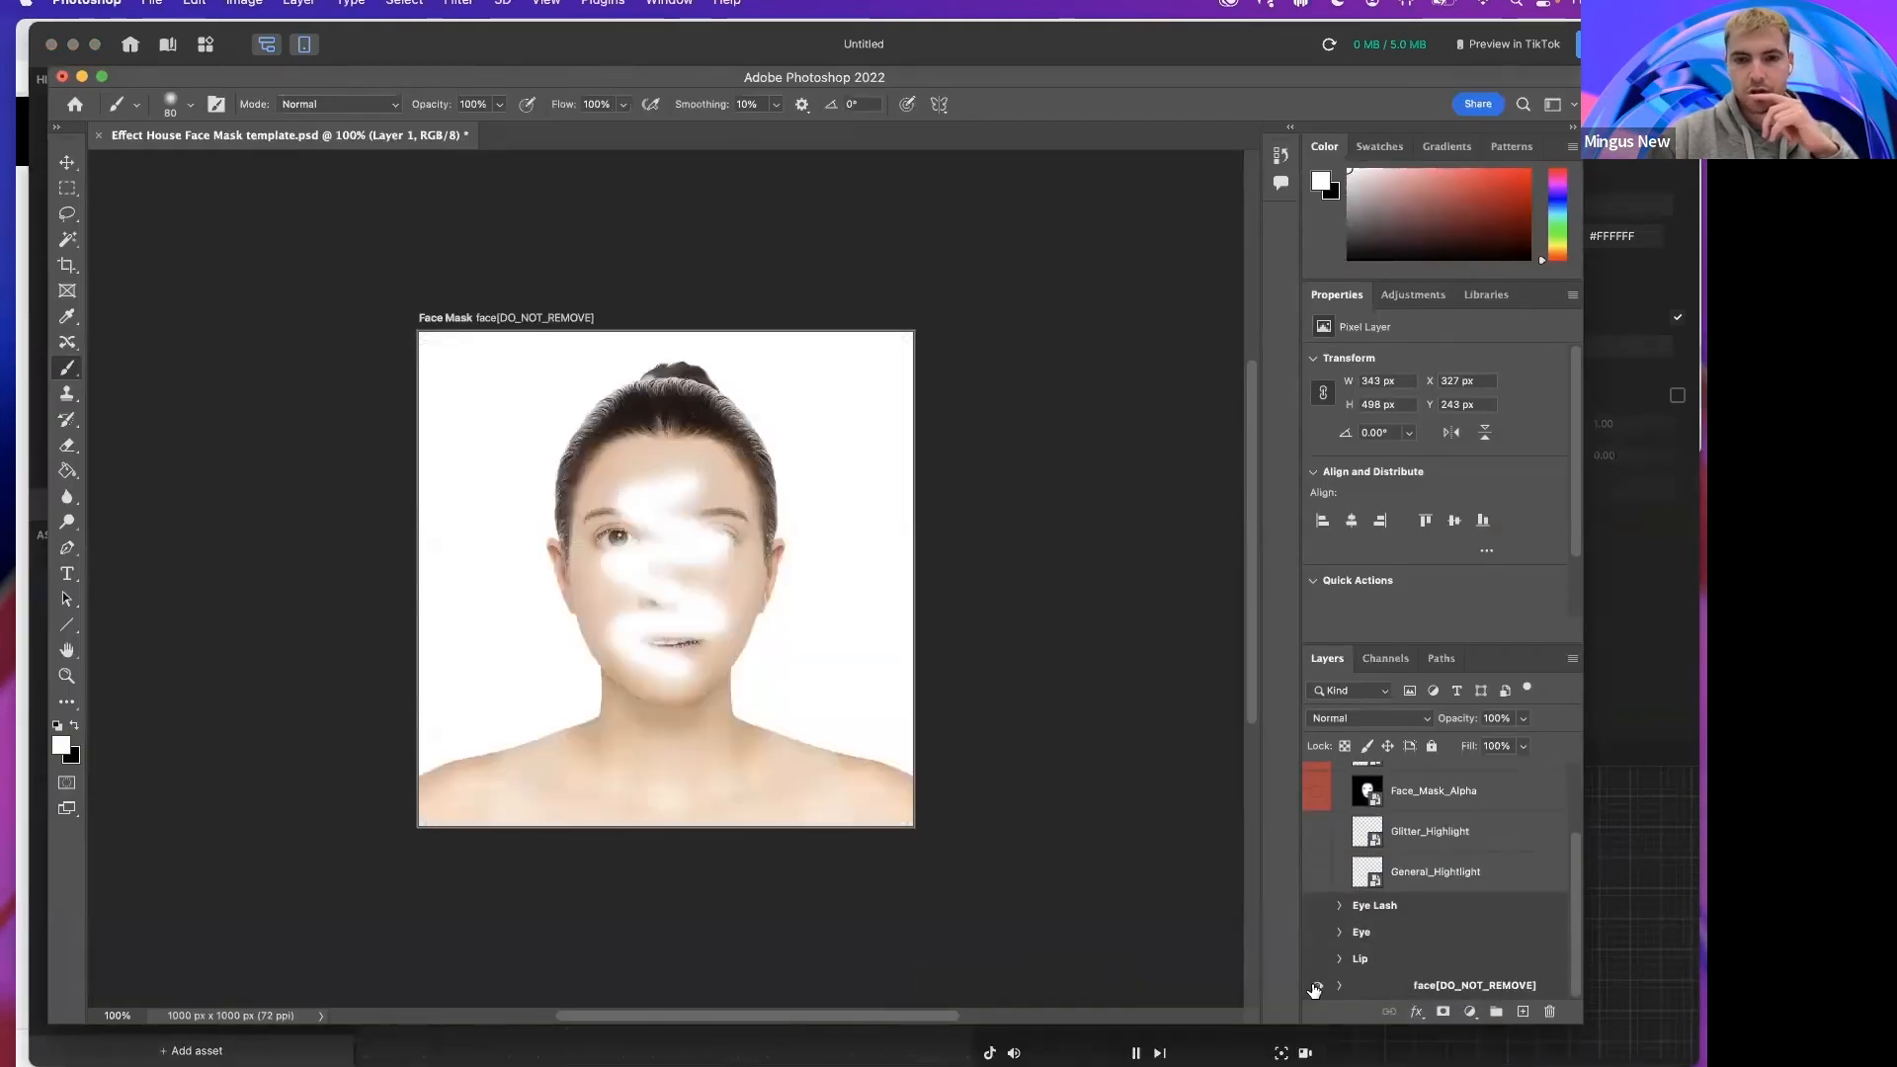
Step: Toggle Layer 1's visibility and zoom in to examine the painted mask over the face template
scroll(1369, 818, up, 2)
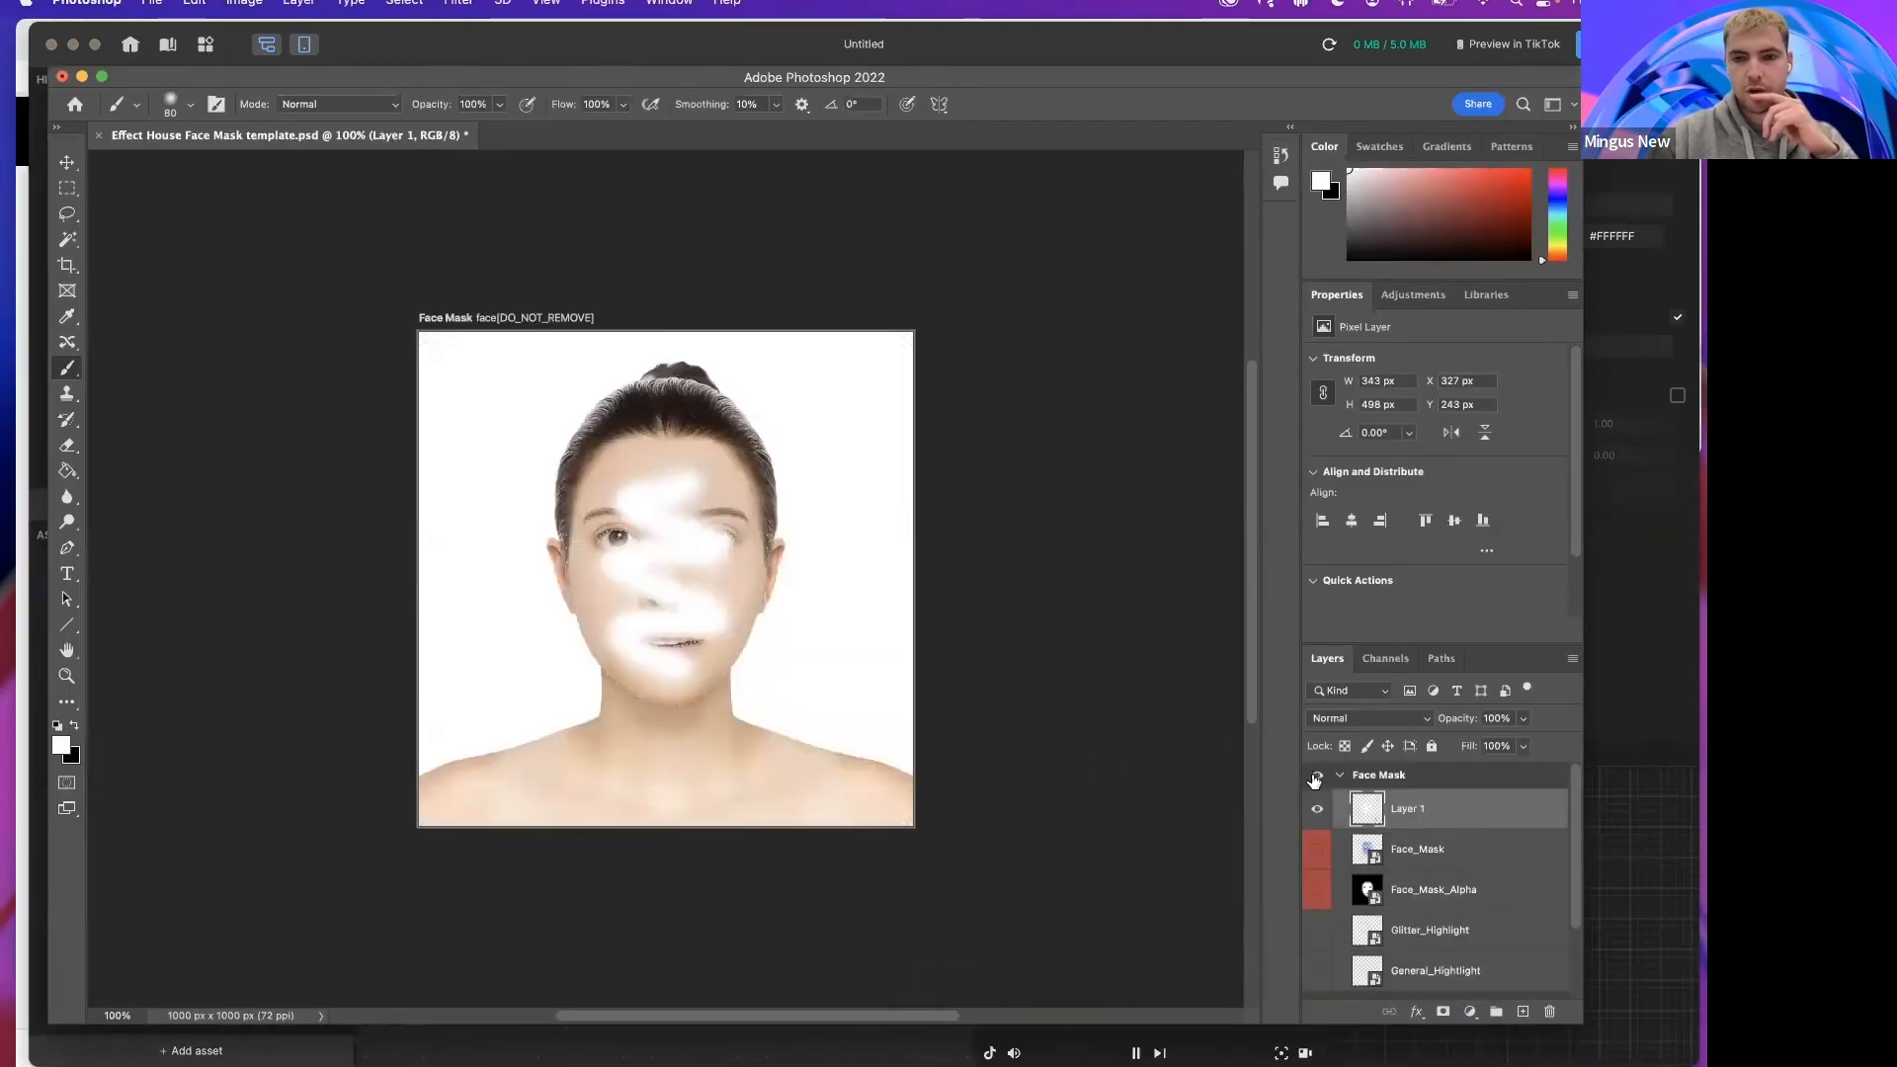
click(1317, 809)
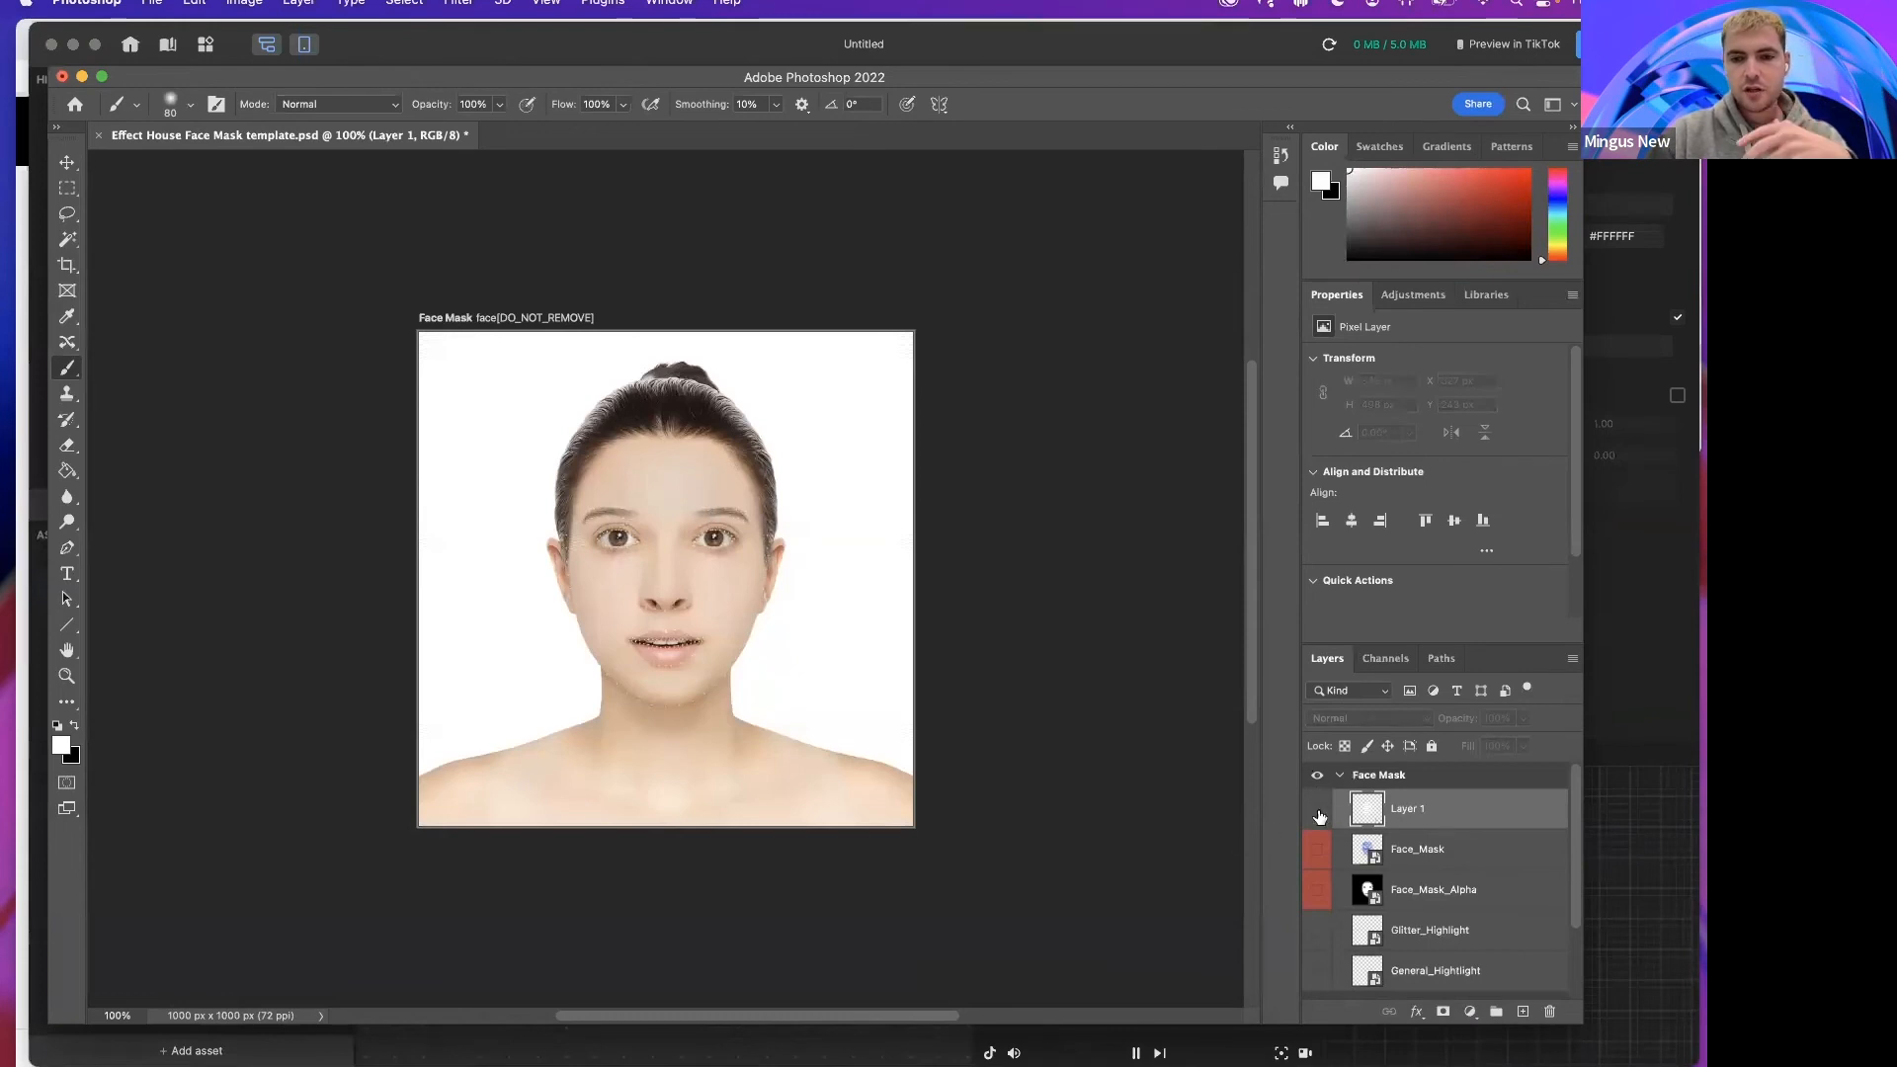
click(1318, 810)
key(super+equal)
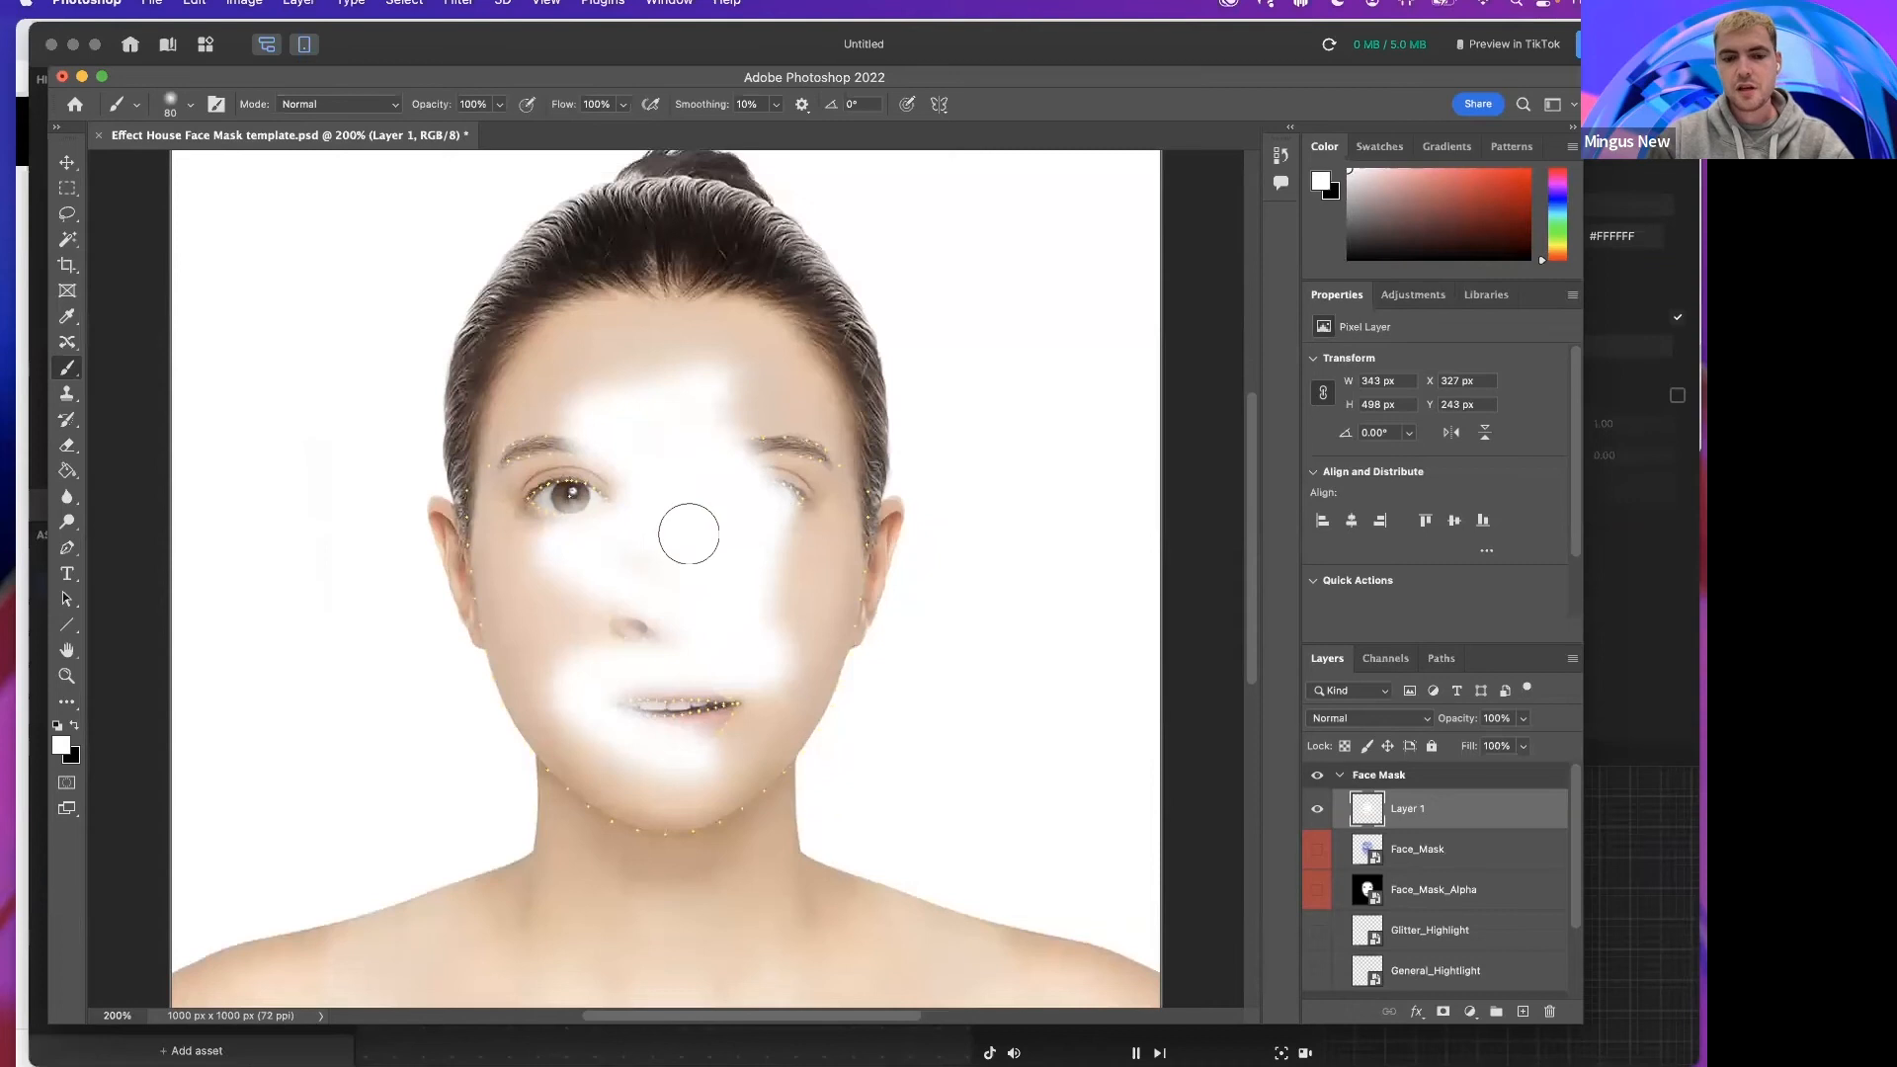
scroll(738, 587, down, 1)
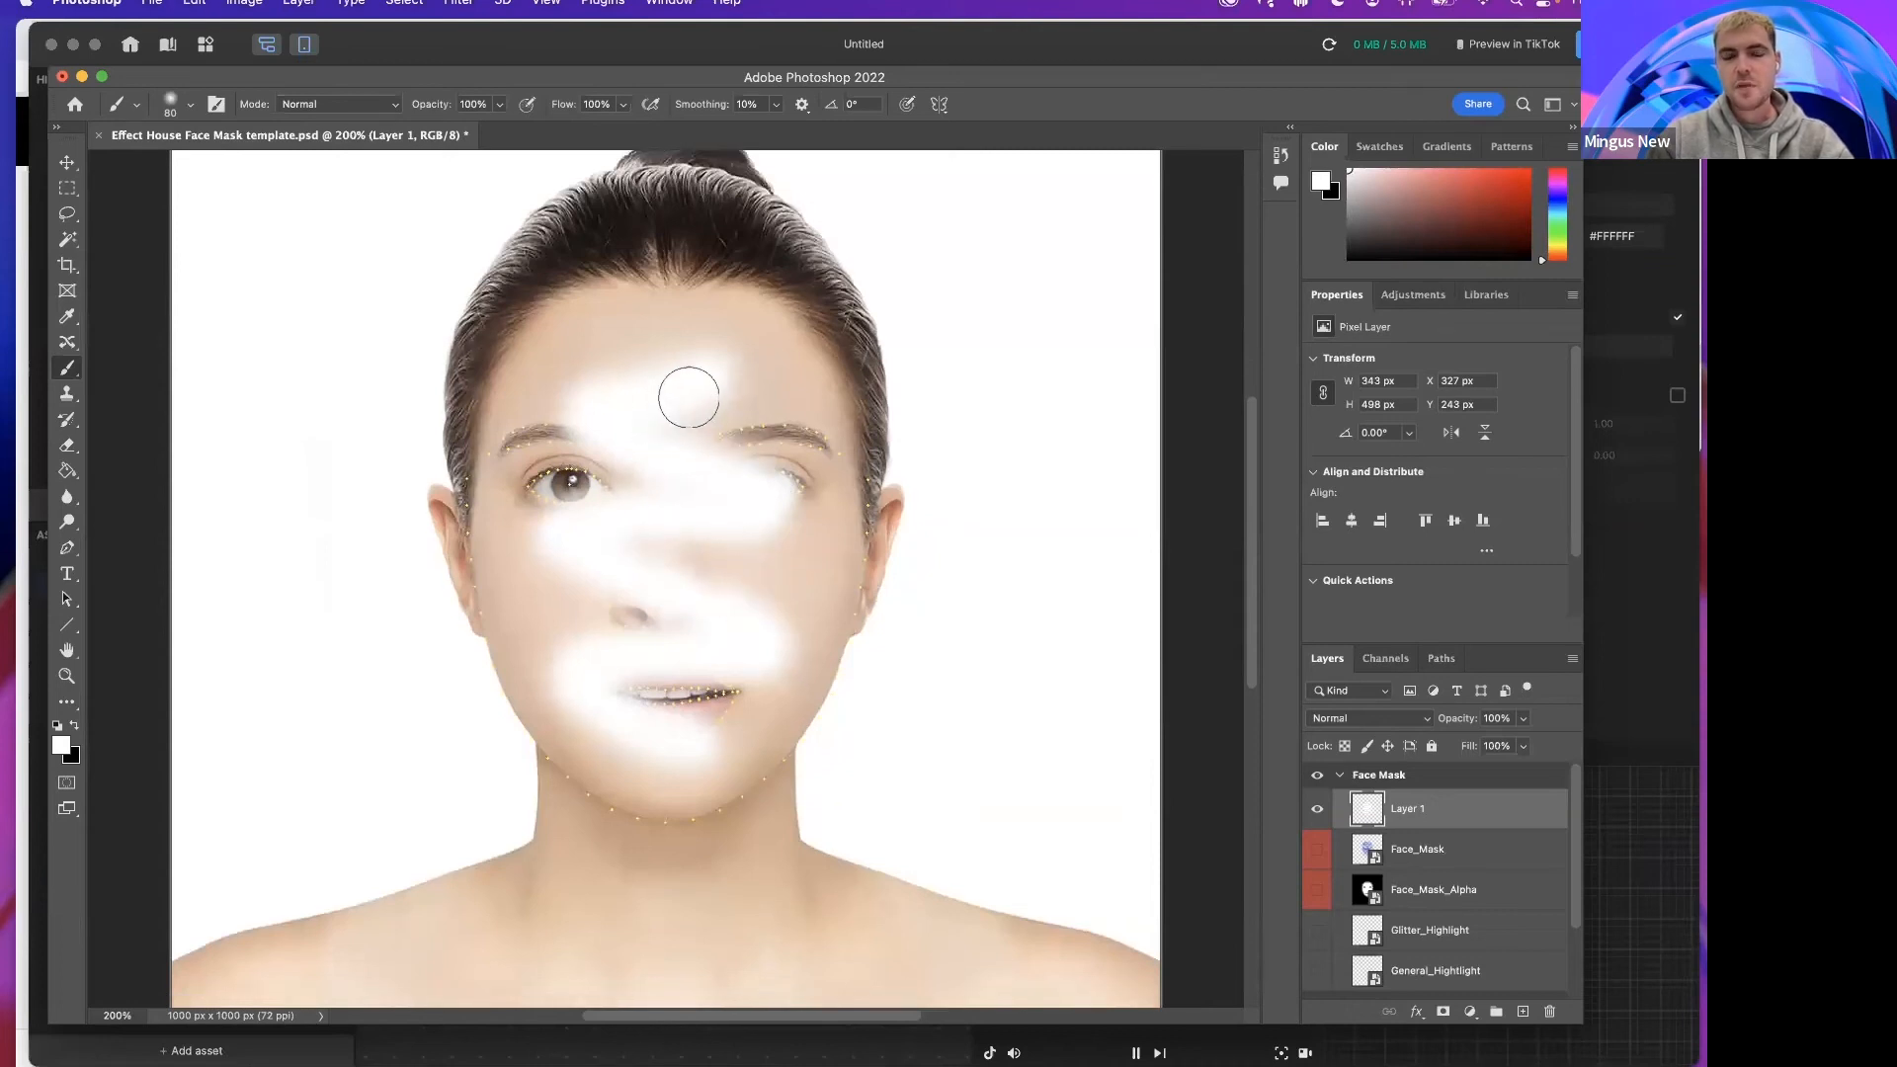
scroll(661, 613, down, 1)
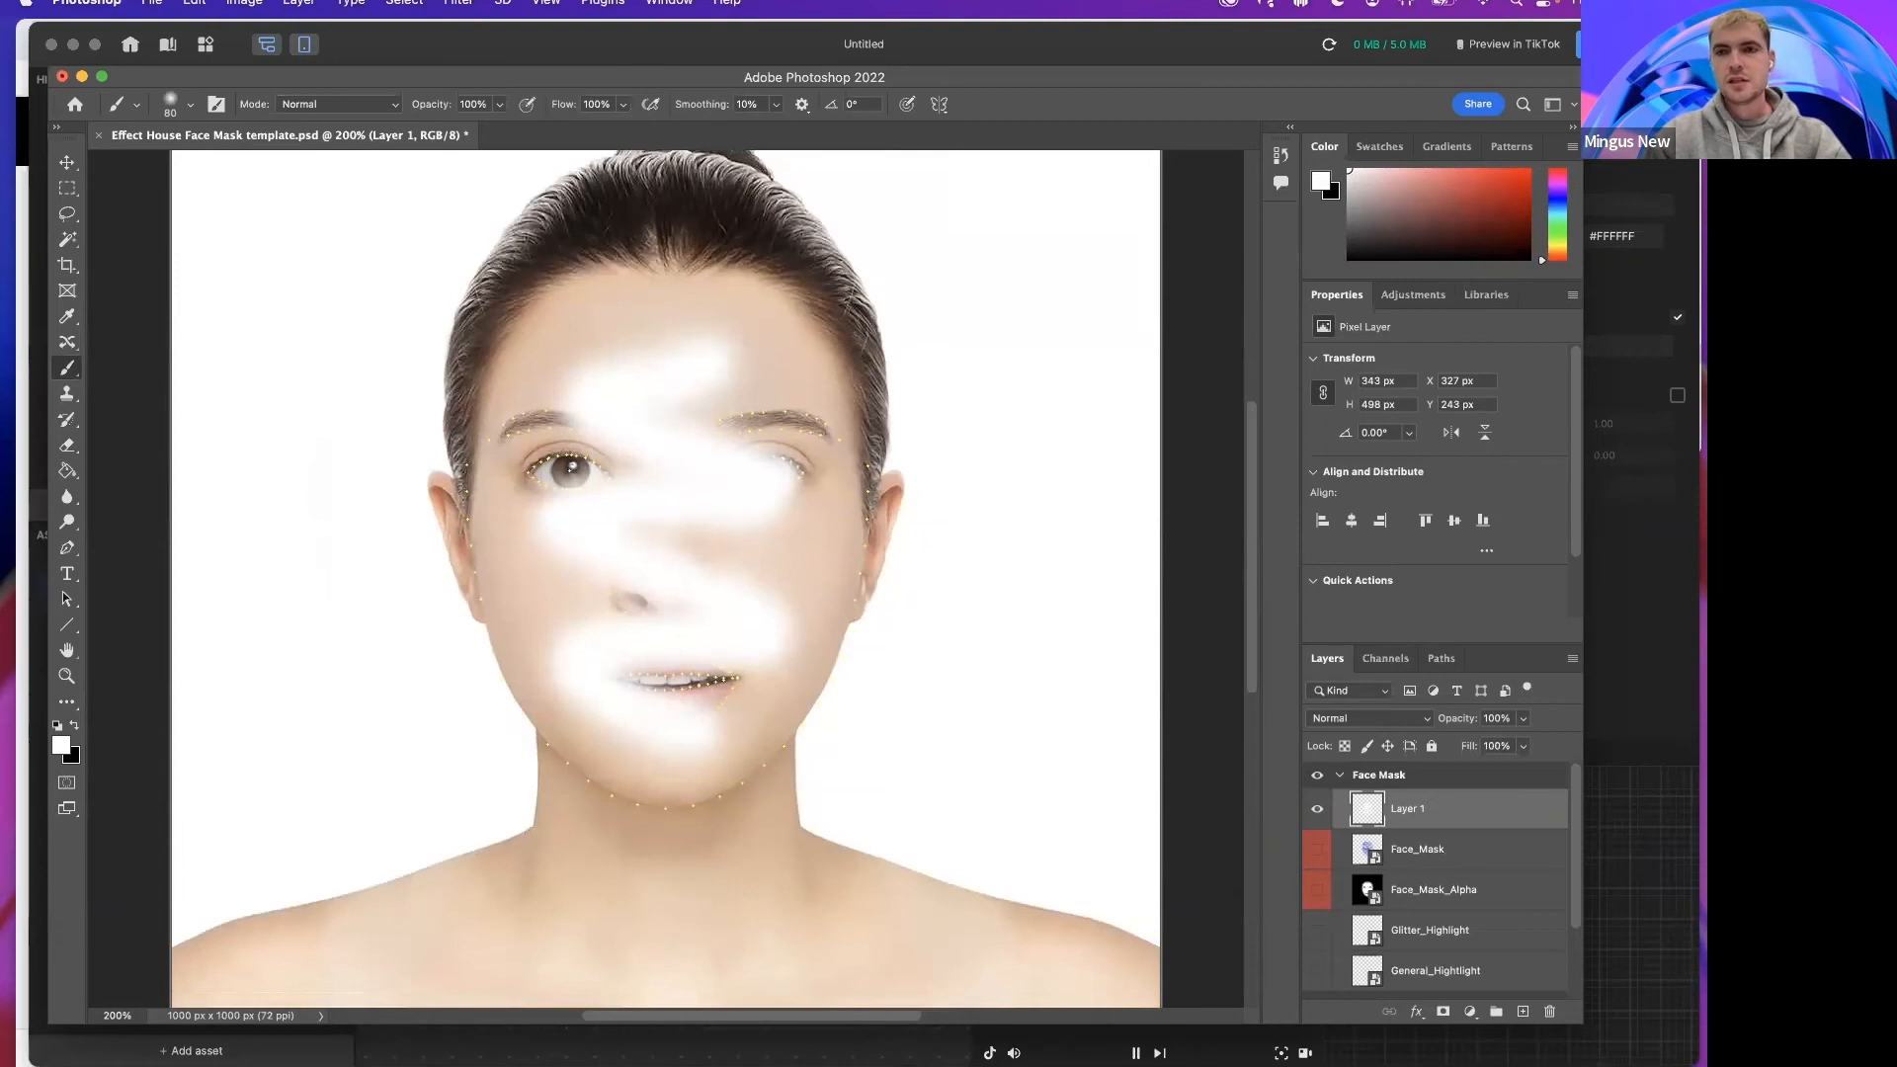
key(F11)
key(F11)
Step: Return to Effect House and import Face Mask.png from the Desktop as an asset
mouse_move(956, 1047)
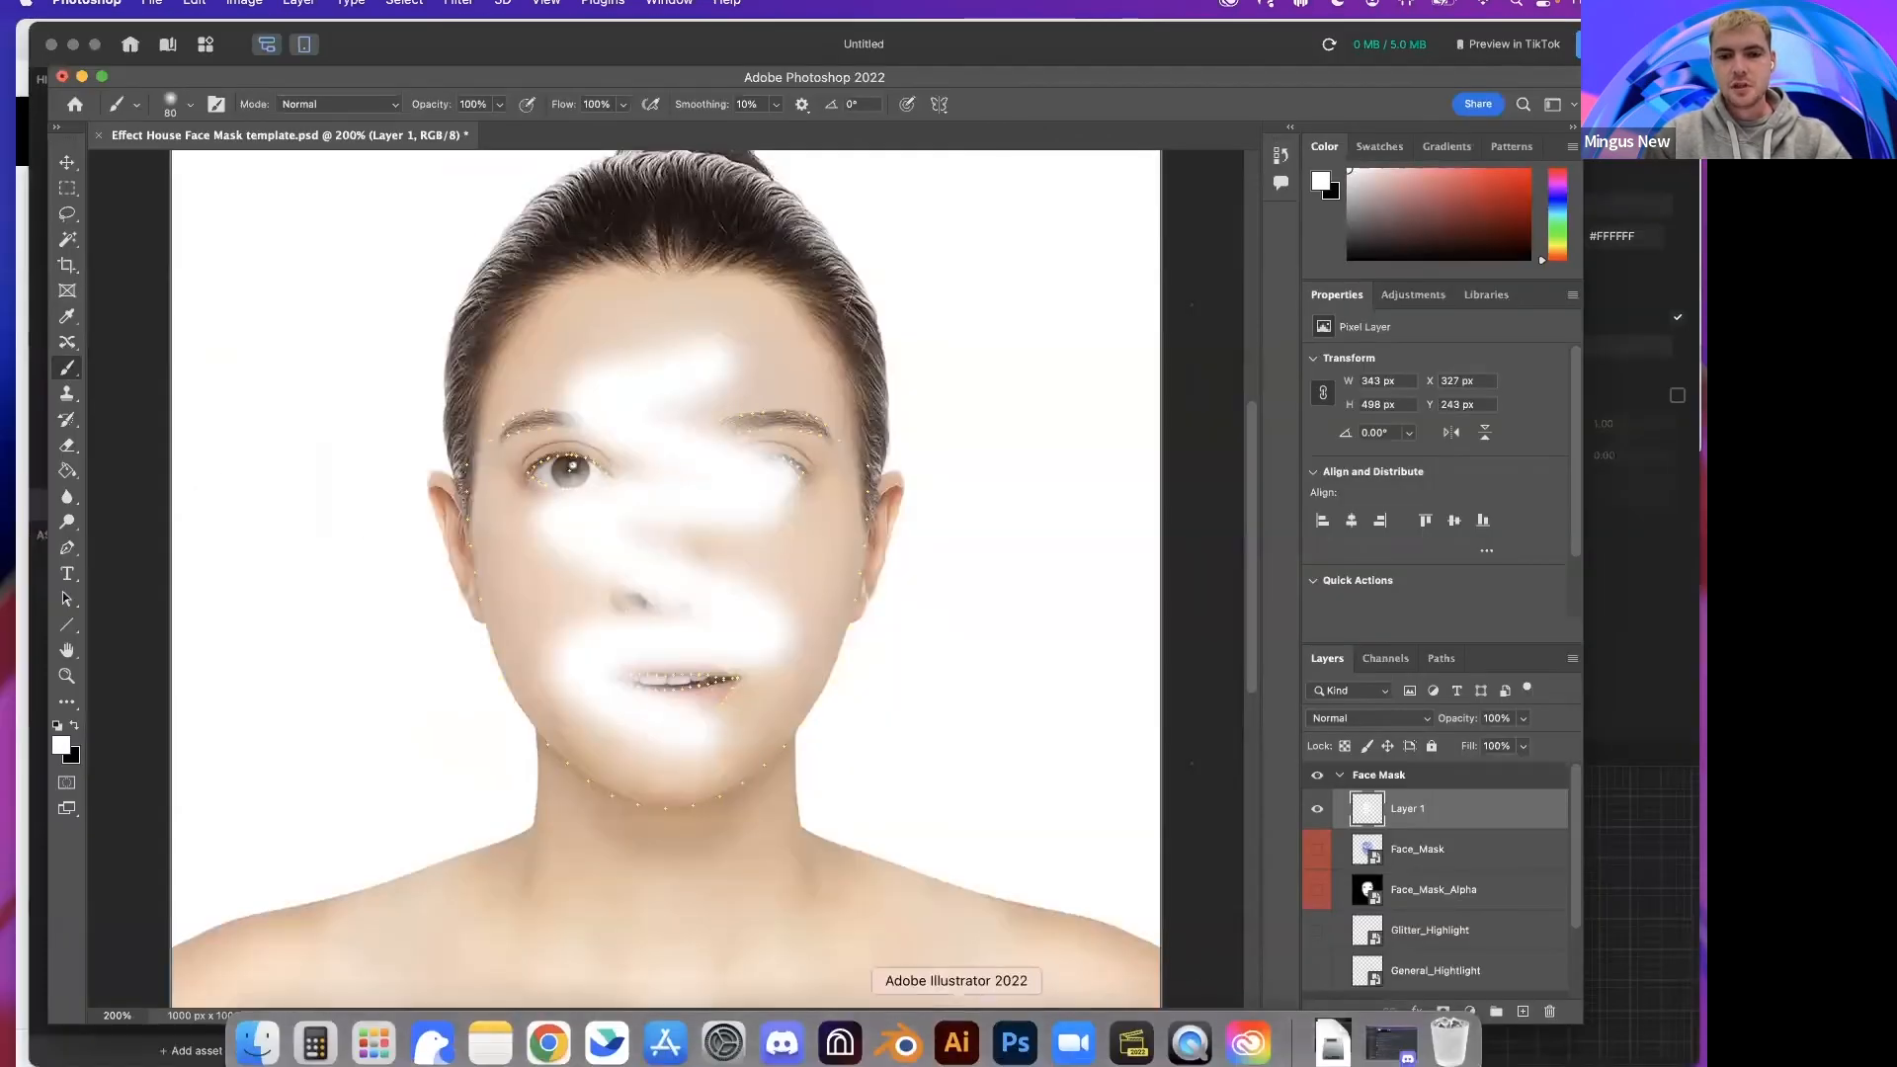
click(841, 1044)
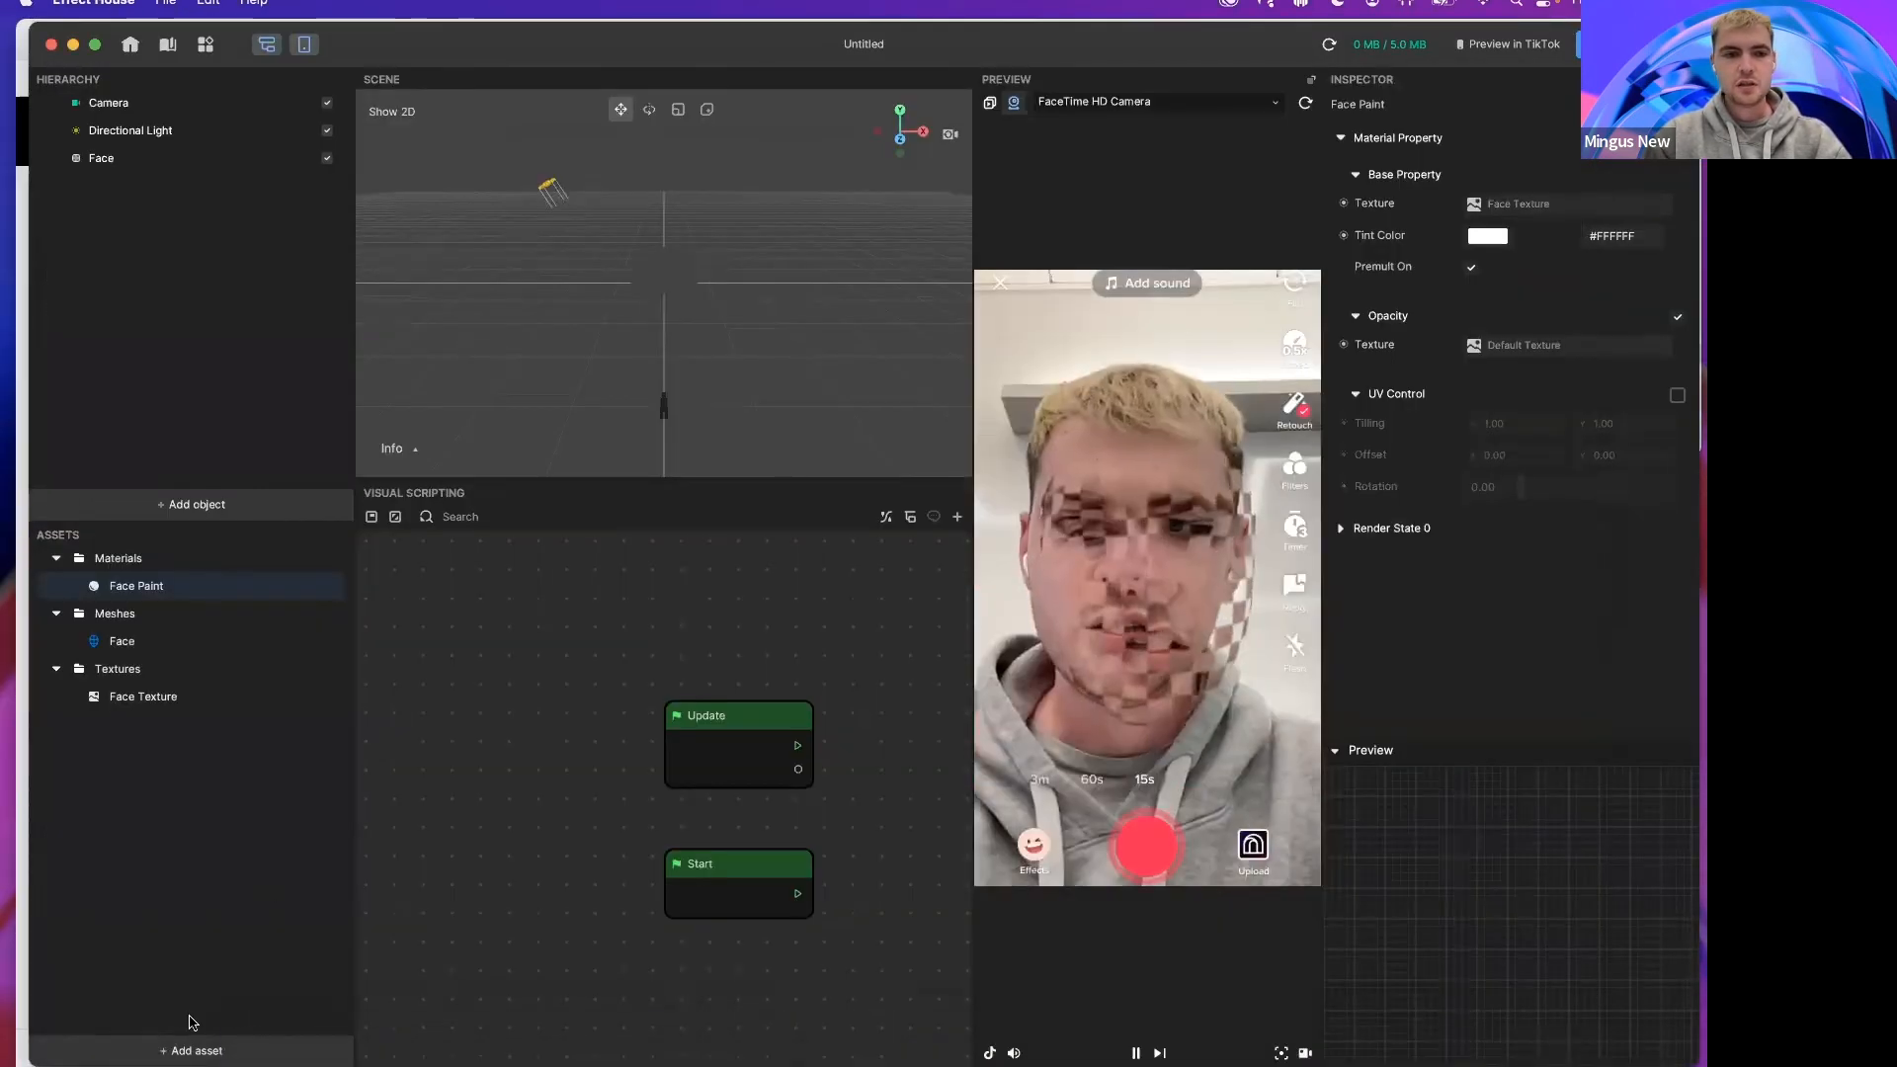
click(193, 1051)
mouse_move(296, 900)
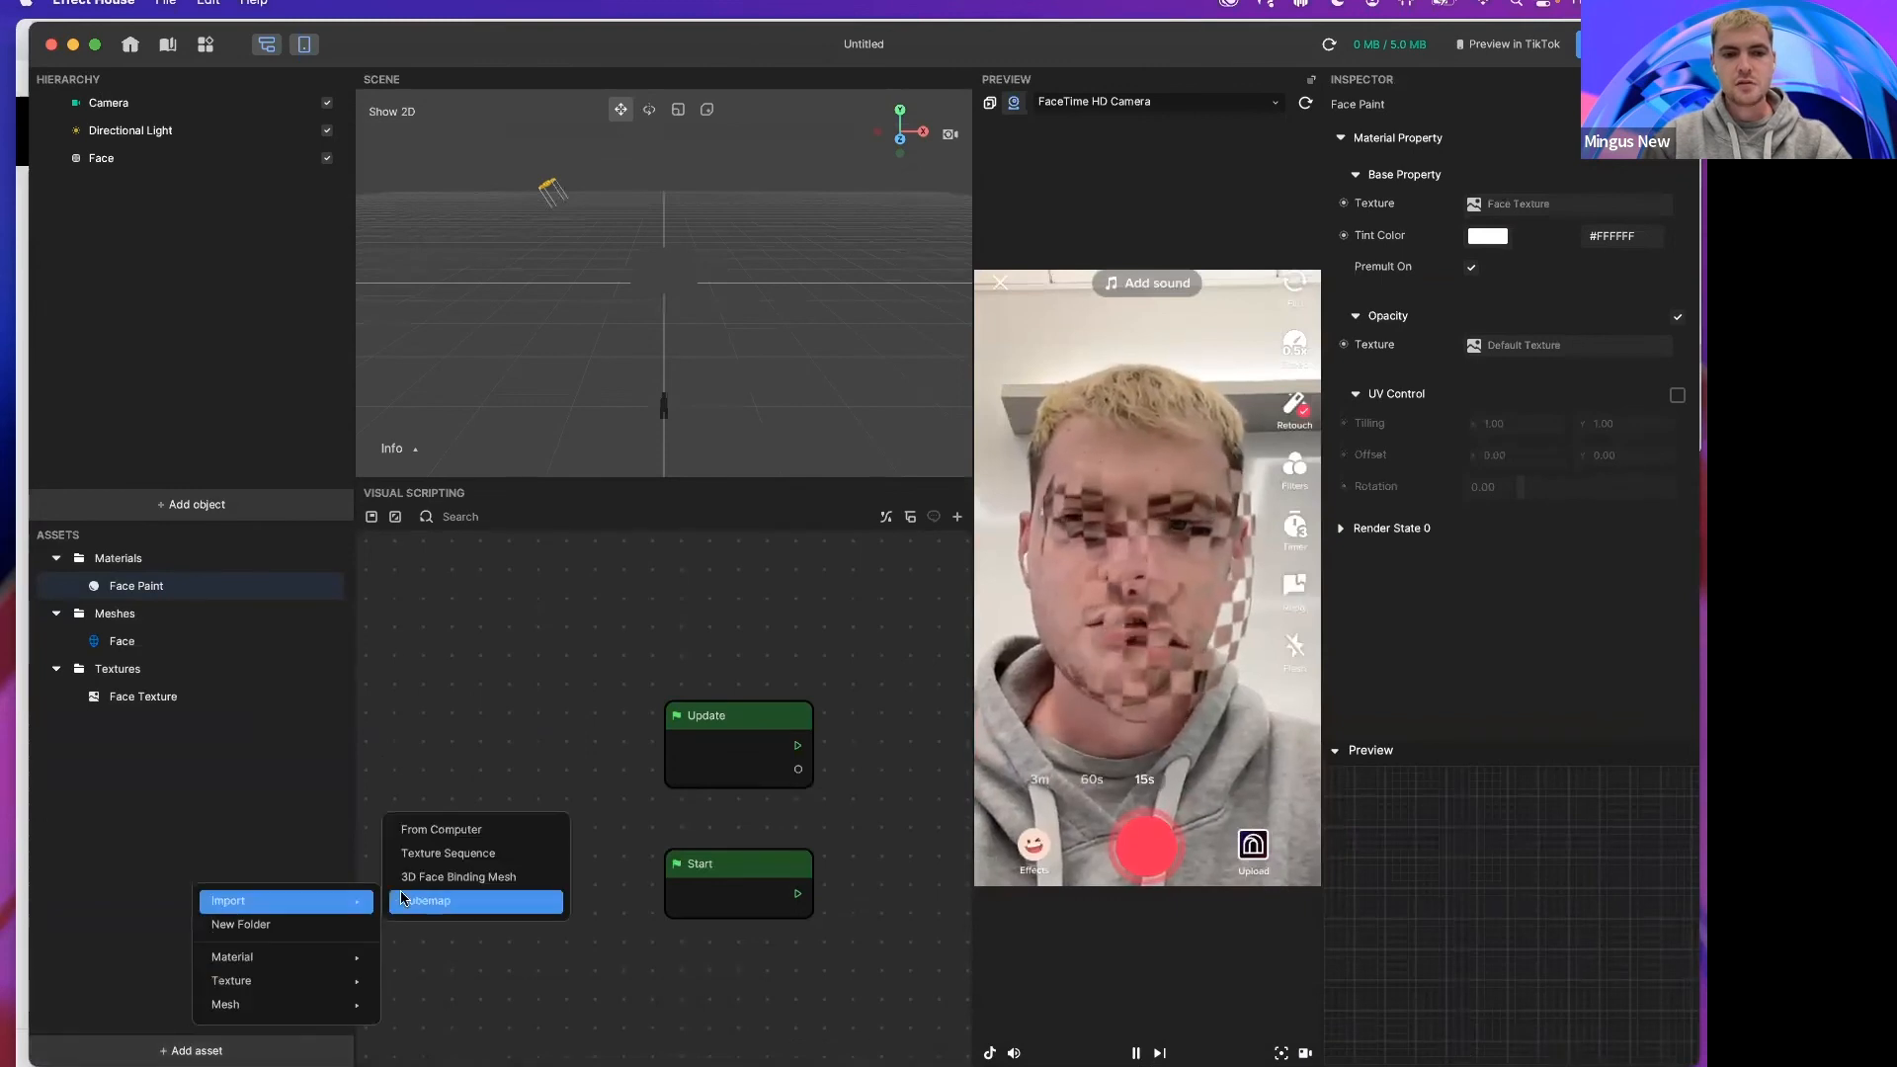
click(416, 832)
click(678, 305)
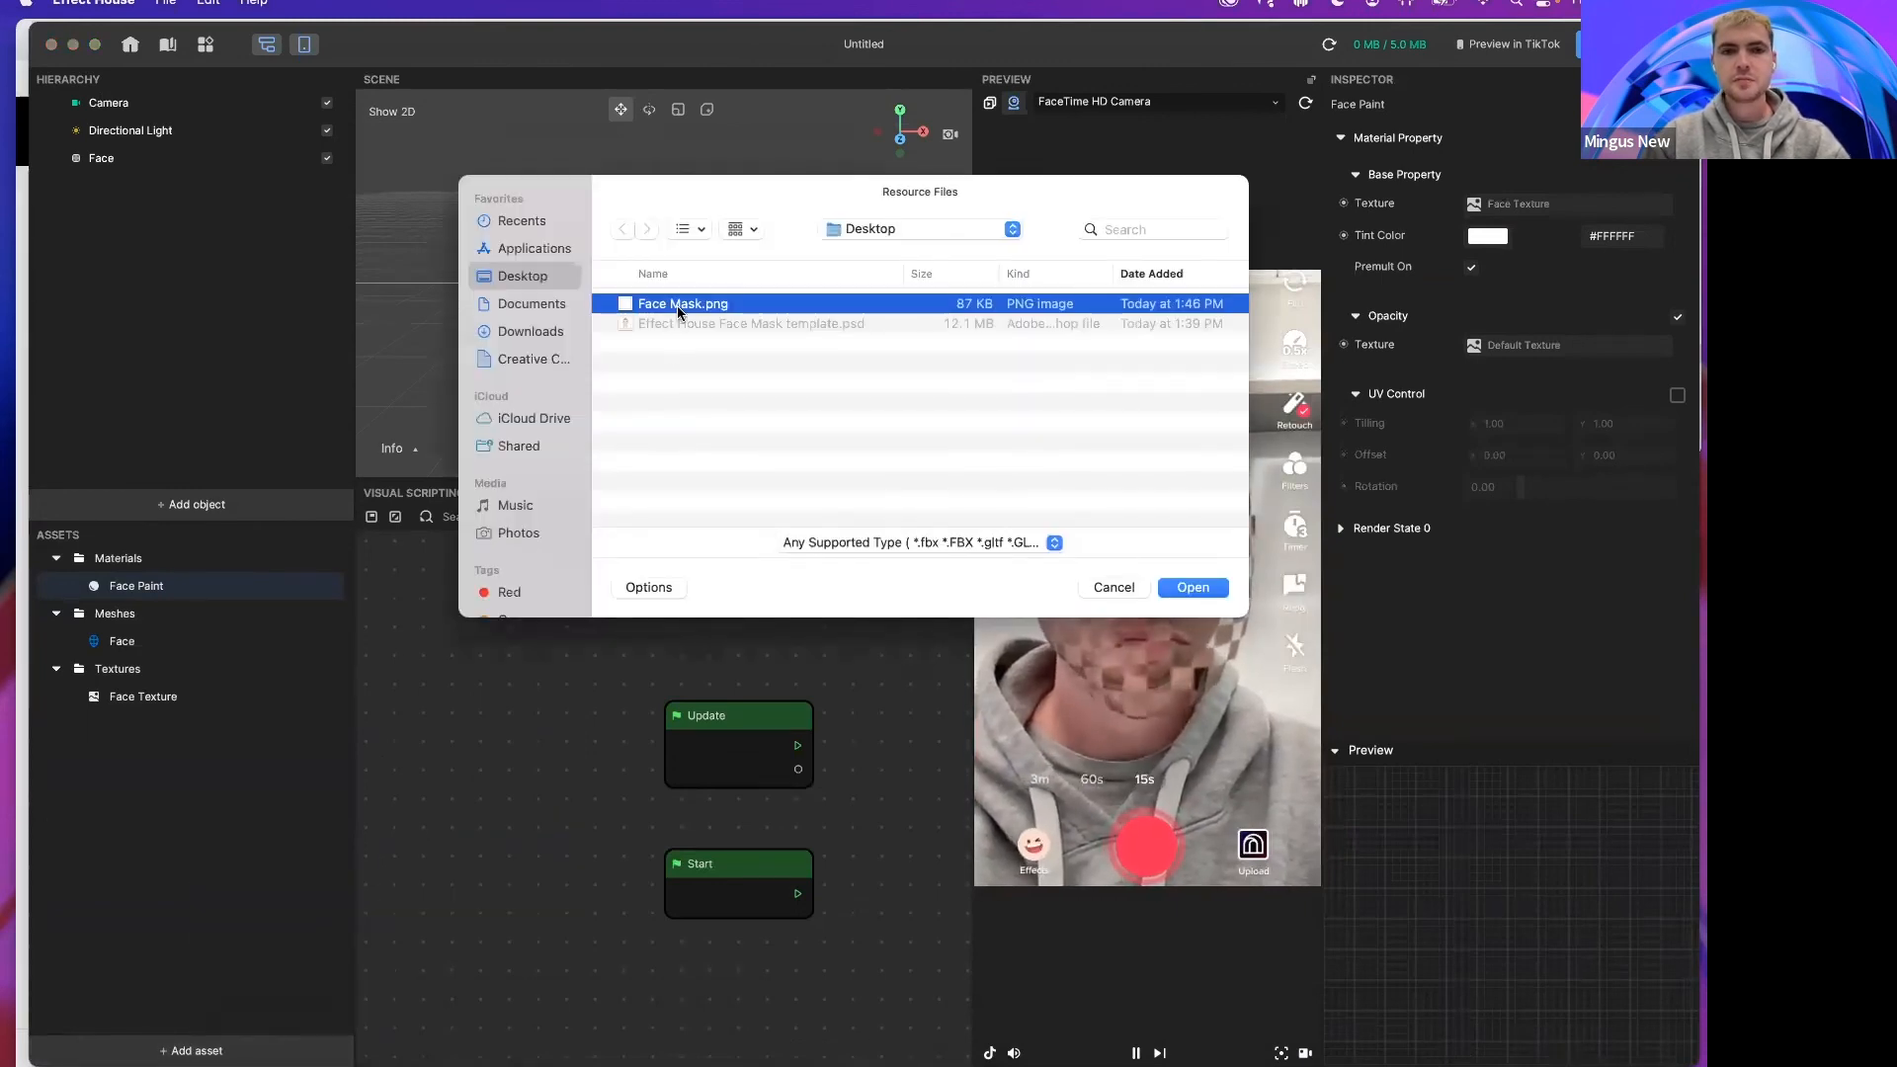
key(space)
key(space)
click(1175, 586)
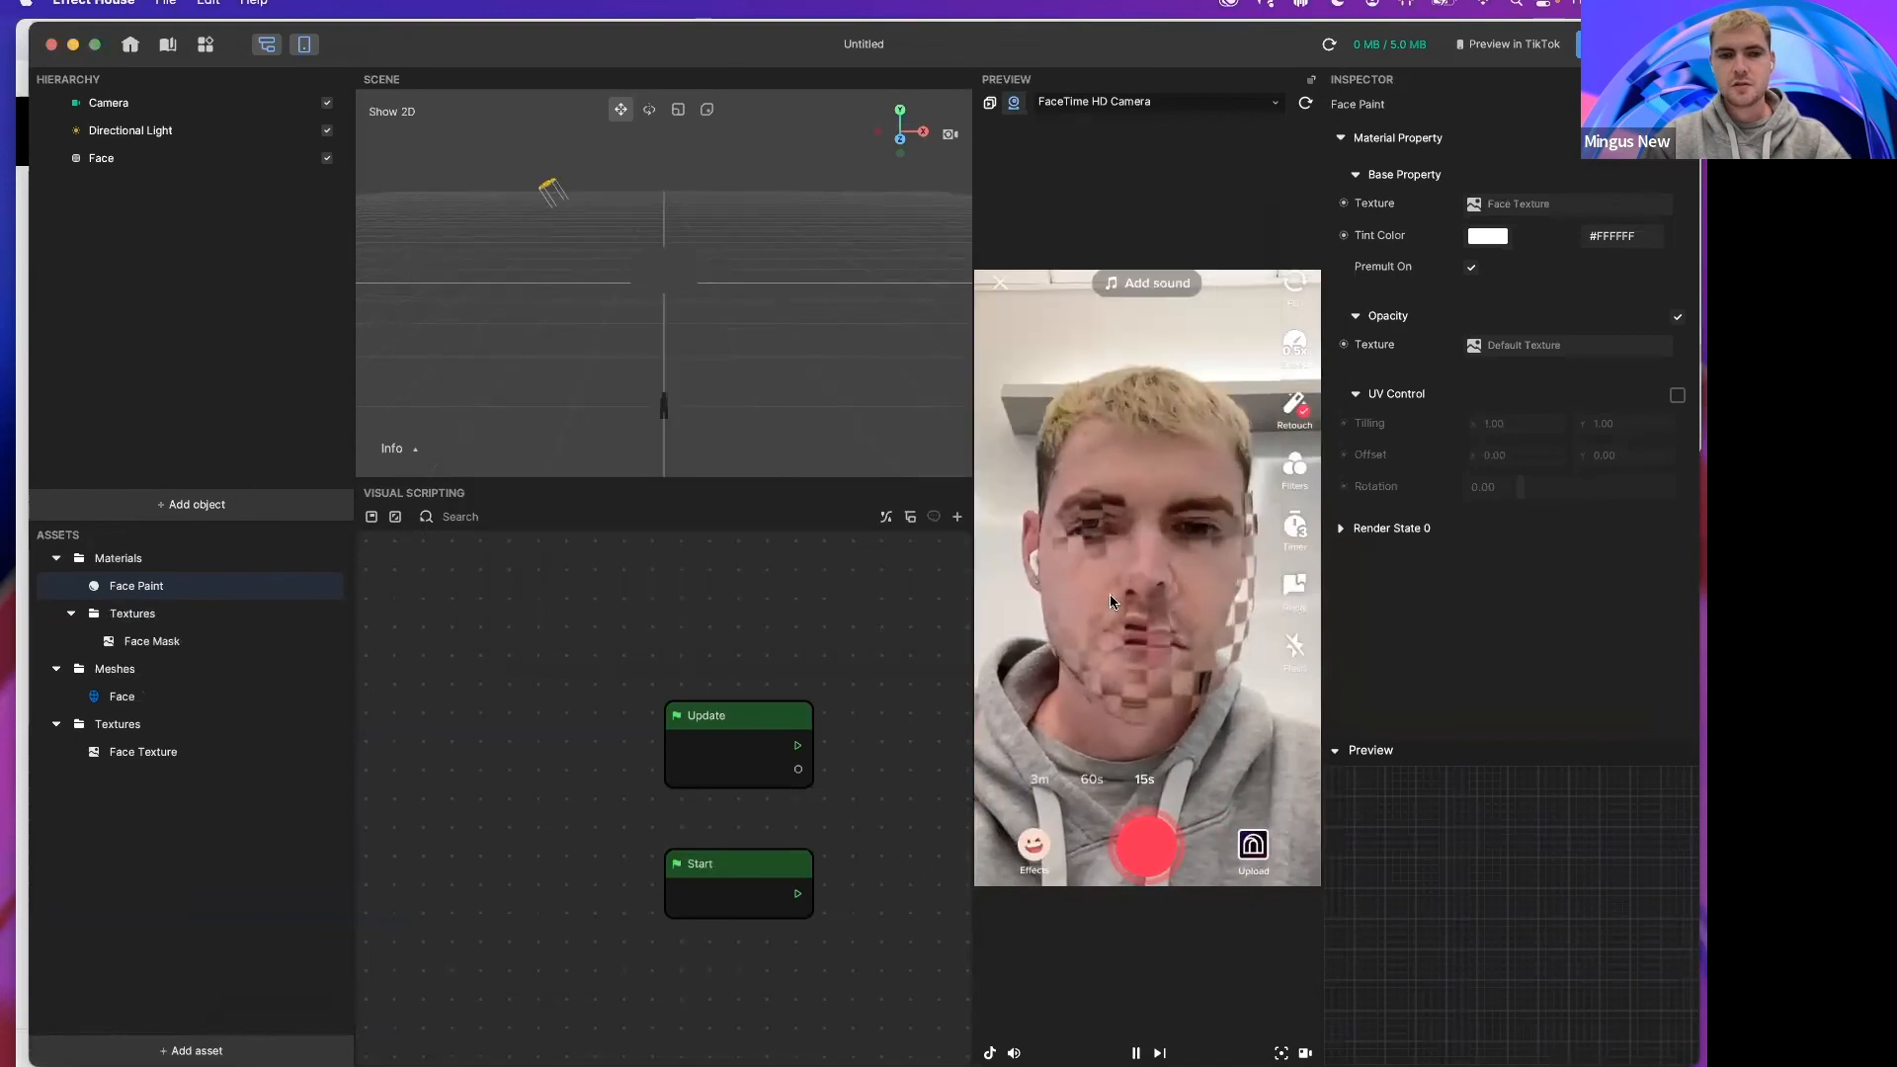
Step: Set the Face Paint material's opacity texture to Face Mask
click(139, 640)
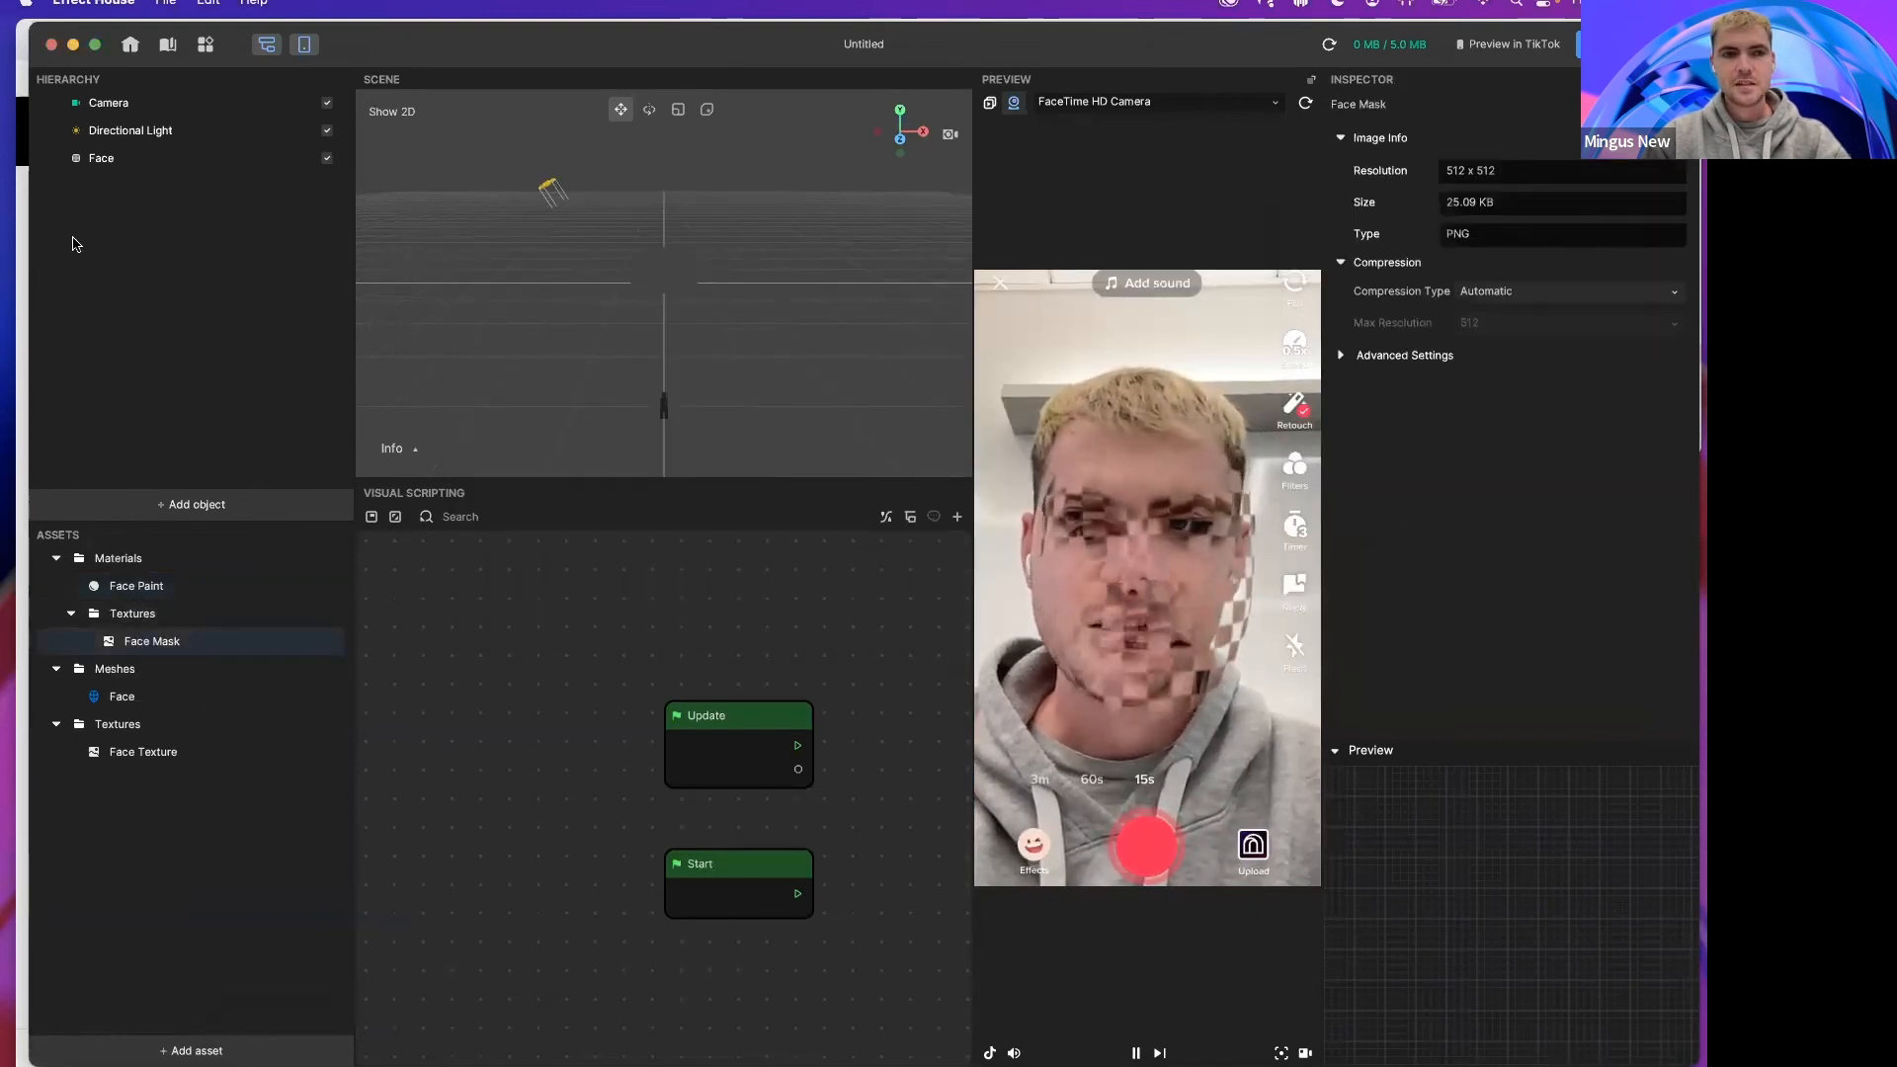
click(144, 751)
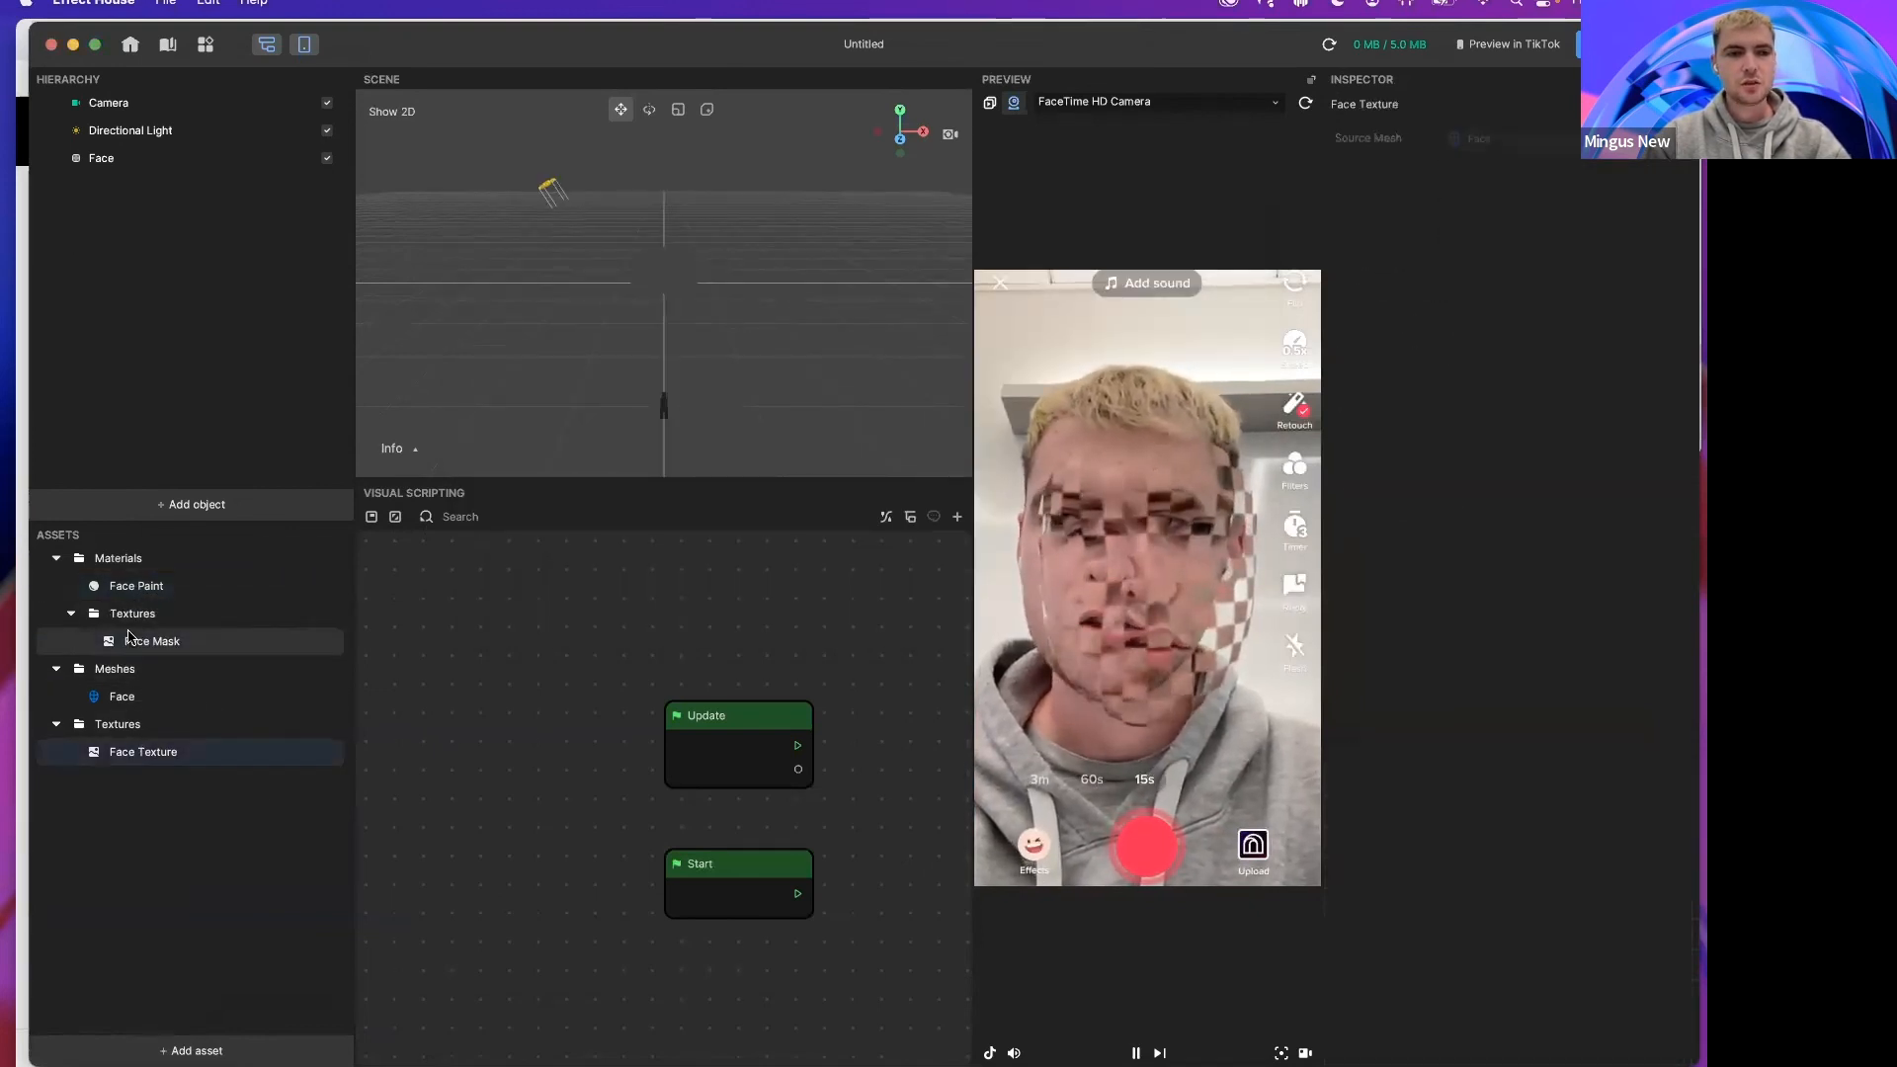
click(124, 590)
click(1521, 345)
scroll(892, 460, down, 5)
scroll(892, 459, down, 2)
click(890, 548)
click(894, 590)
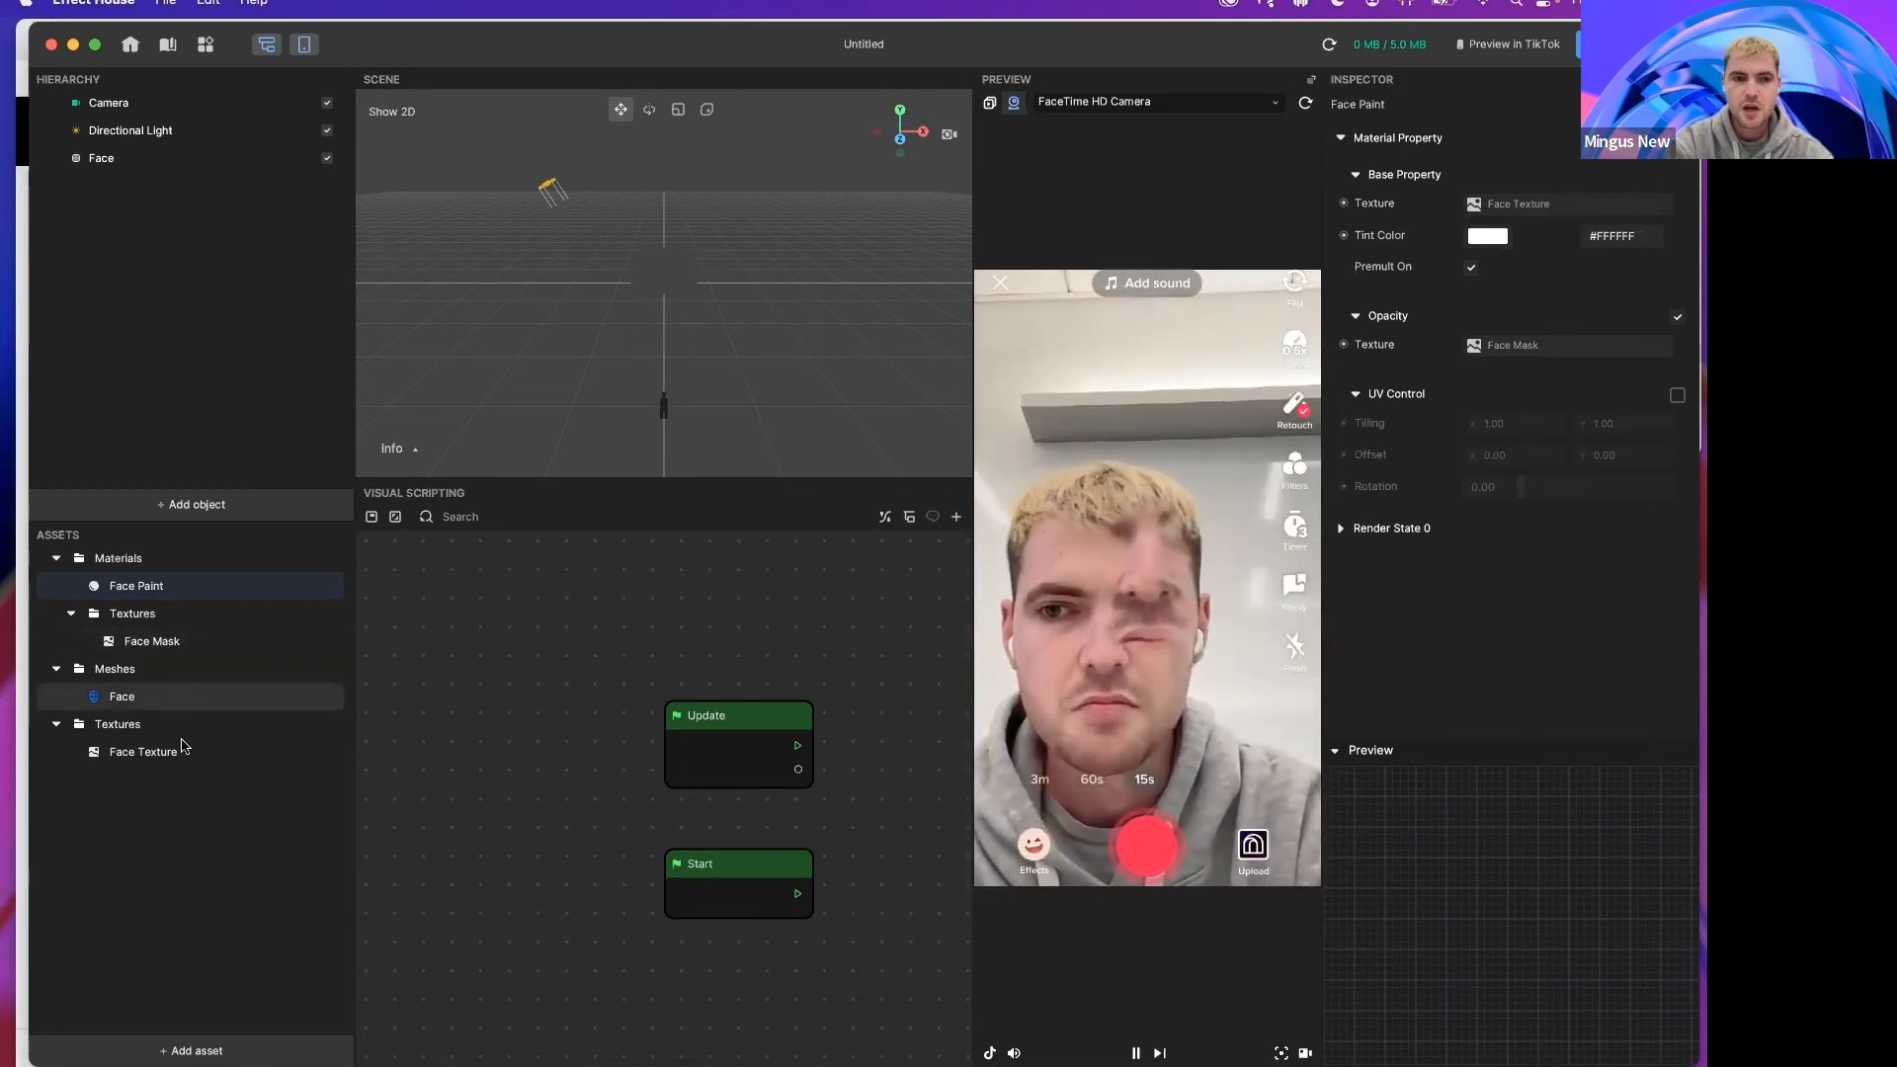
Step: Add a new Unlit material asset
click(197, 1047)
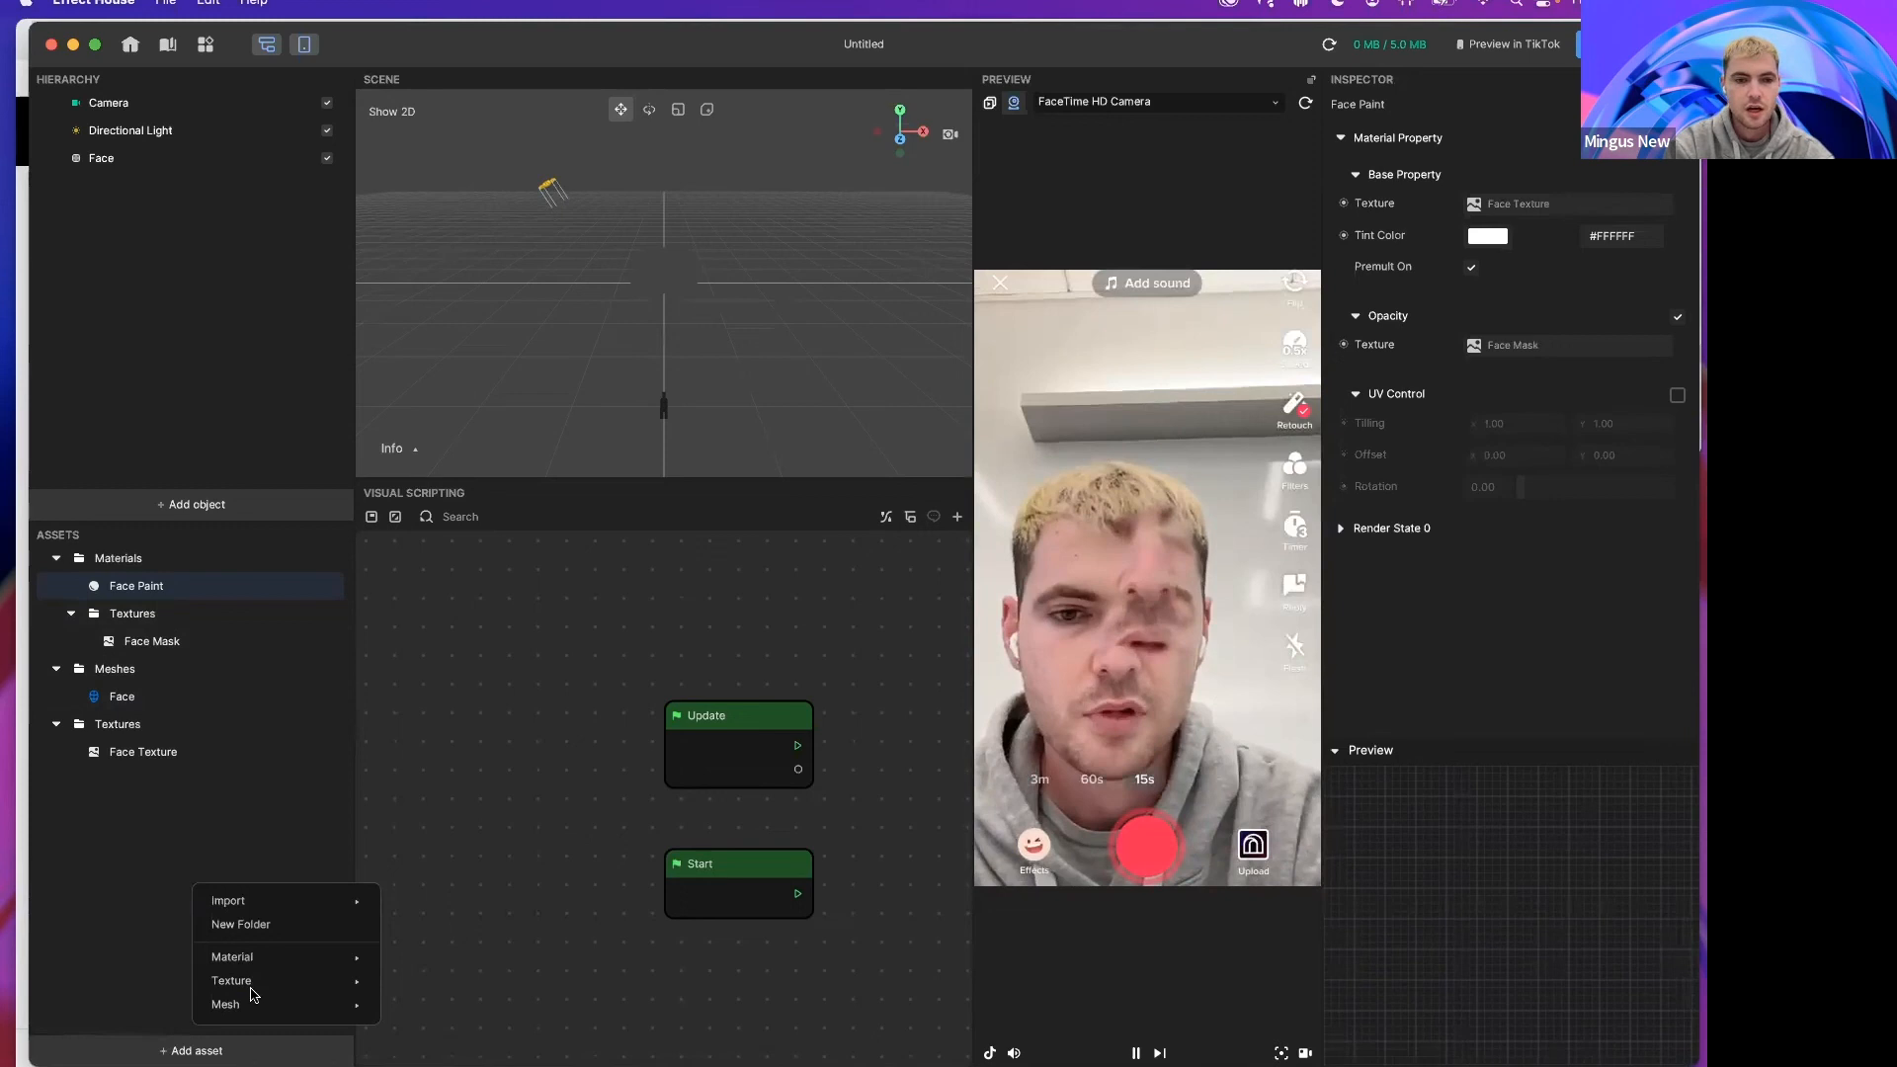
mouse_move(264, 899)
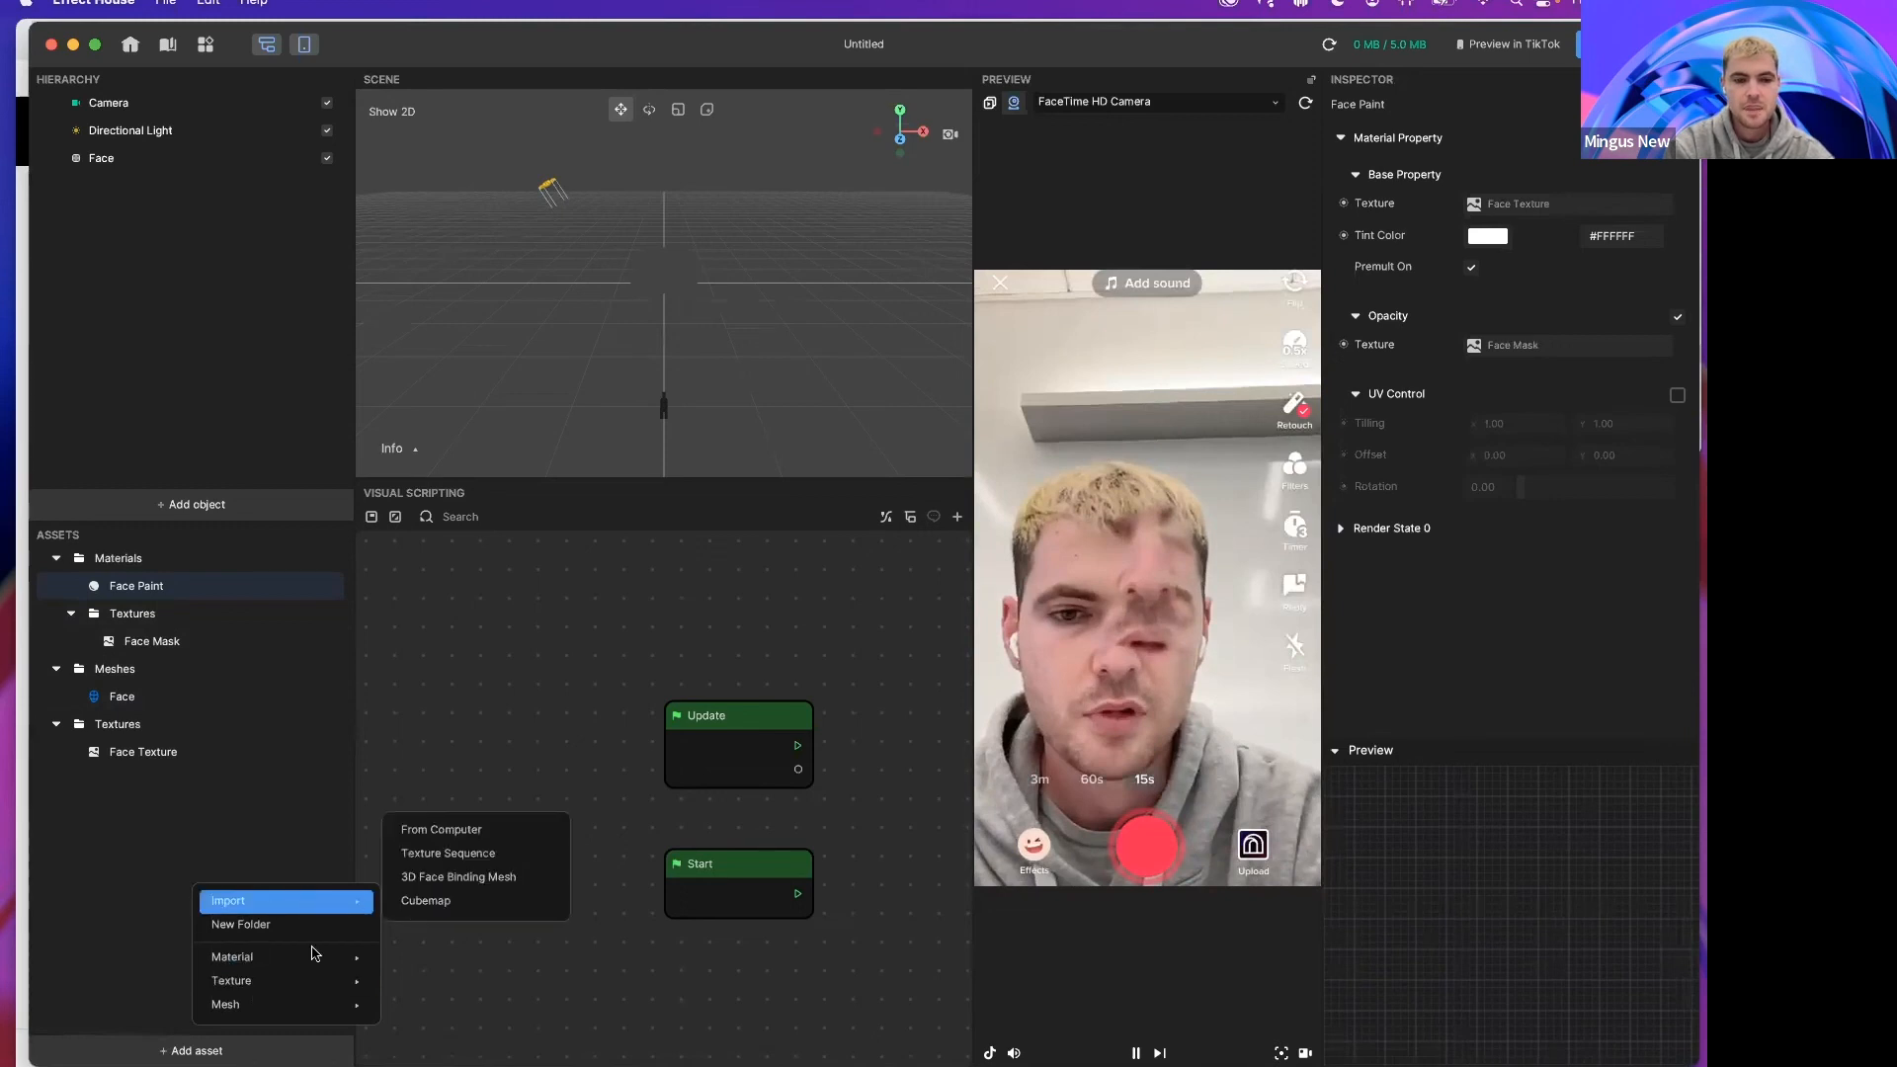
mouse_move(315, 954)
click(405, 840)
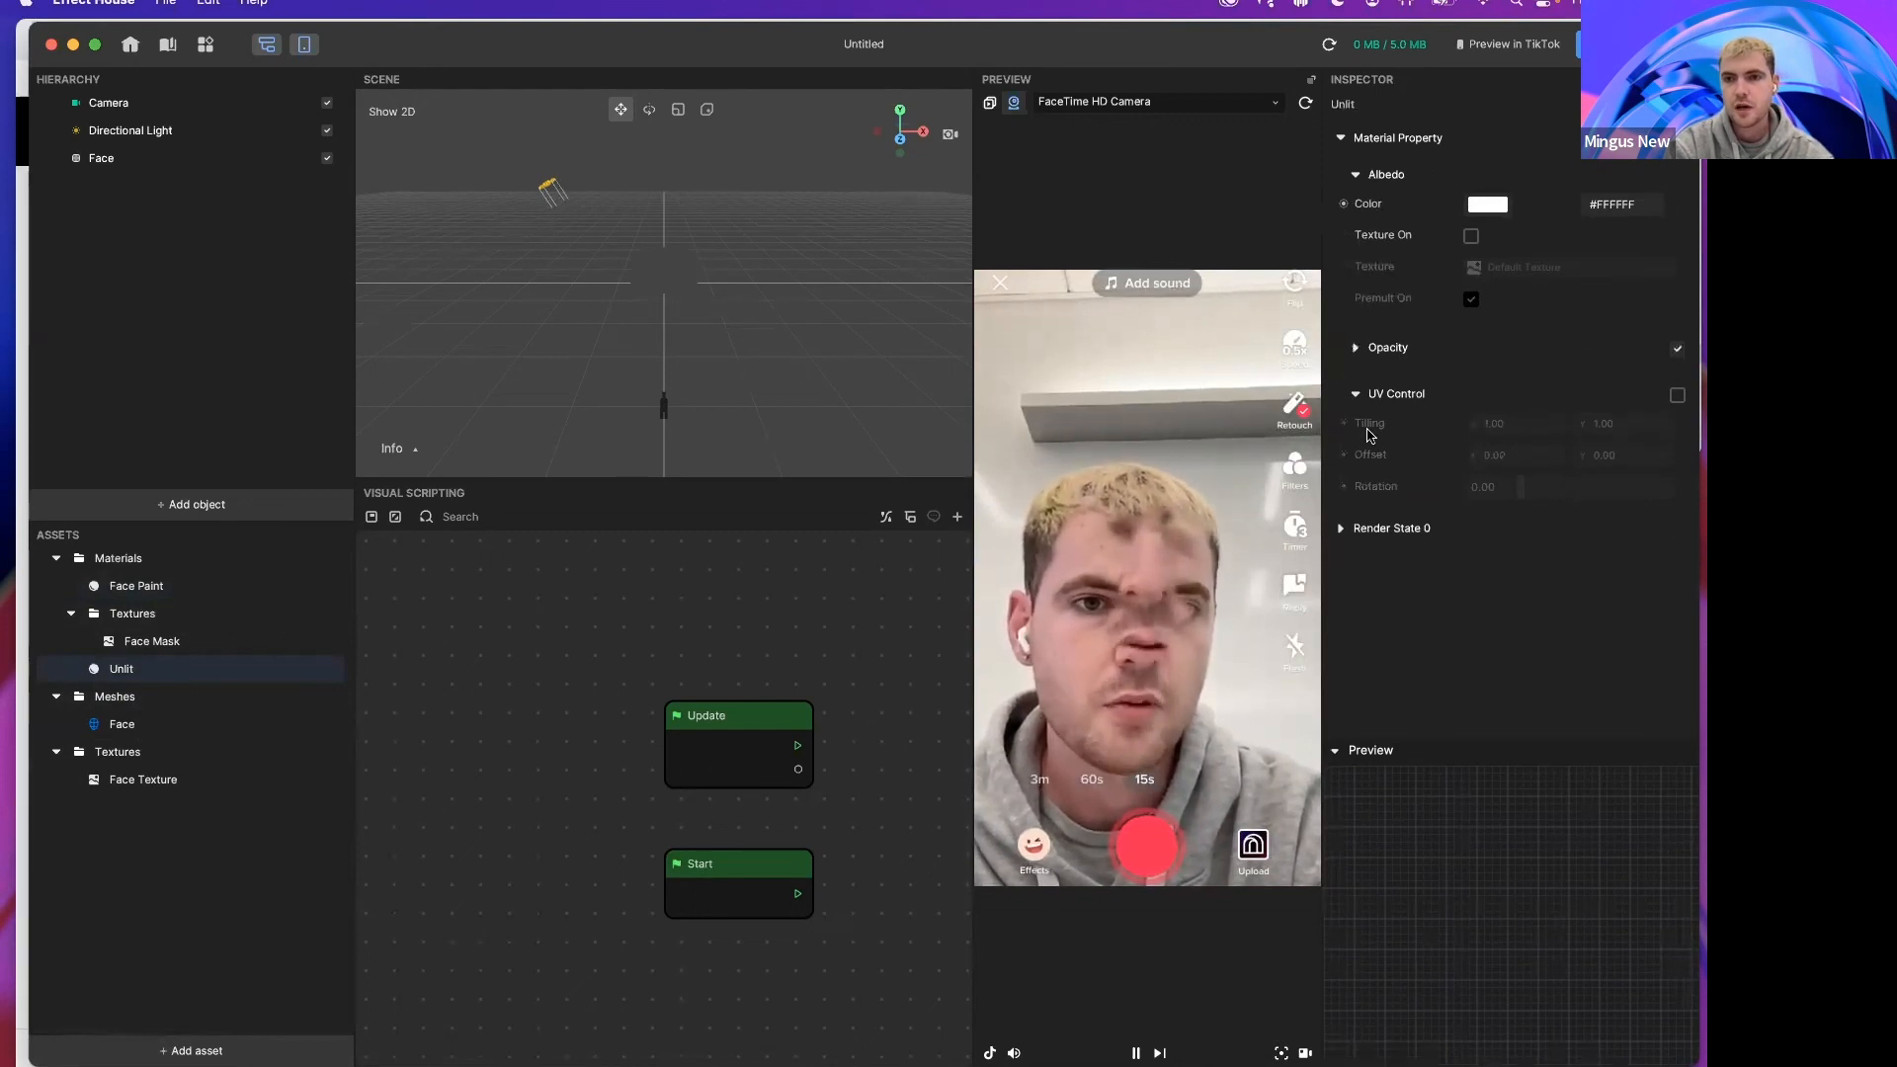
Step: Add a Standard PBR material asset and open its properties
click(197, 1050)
mouse_move(287, 956)
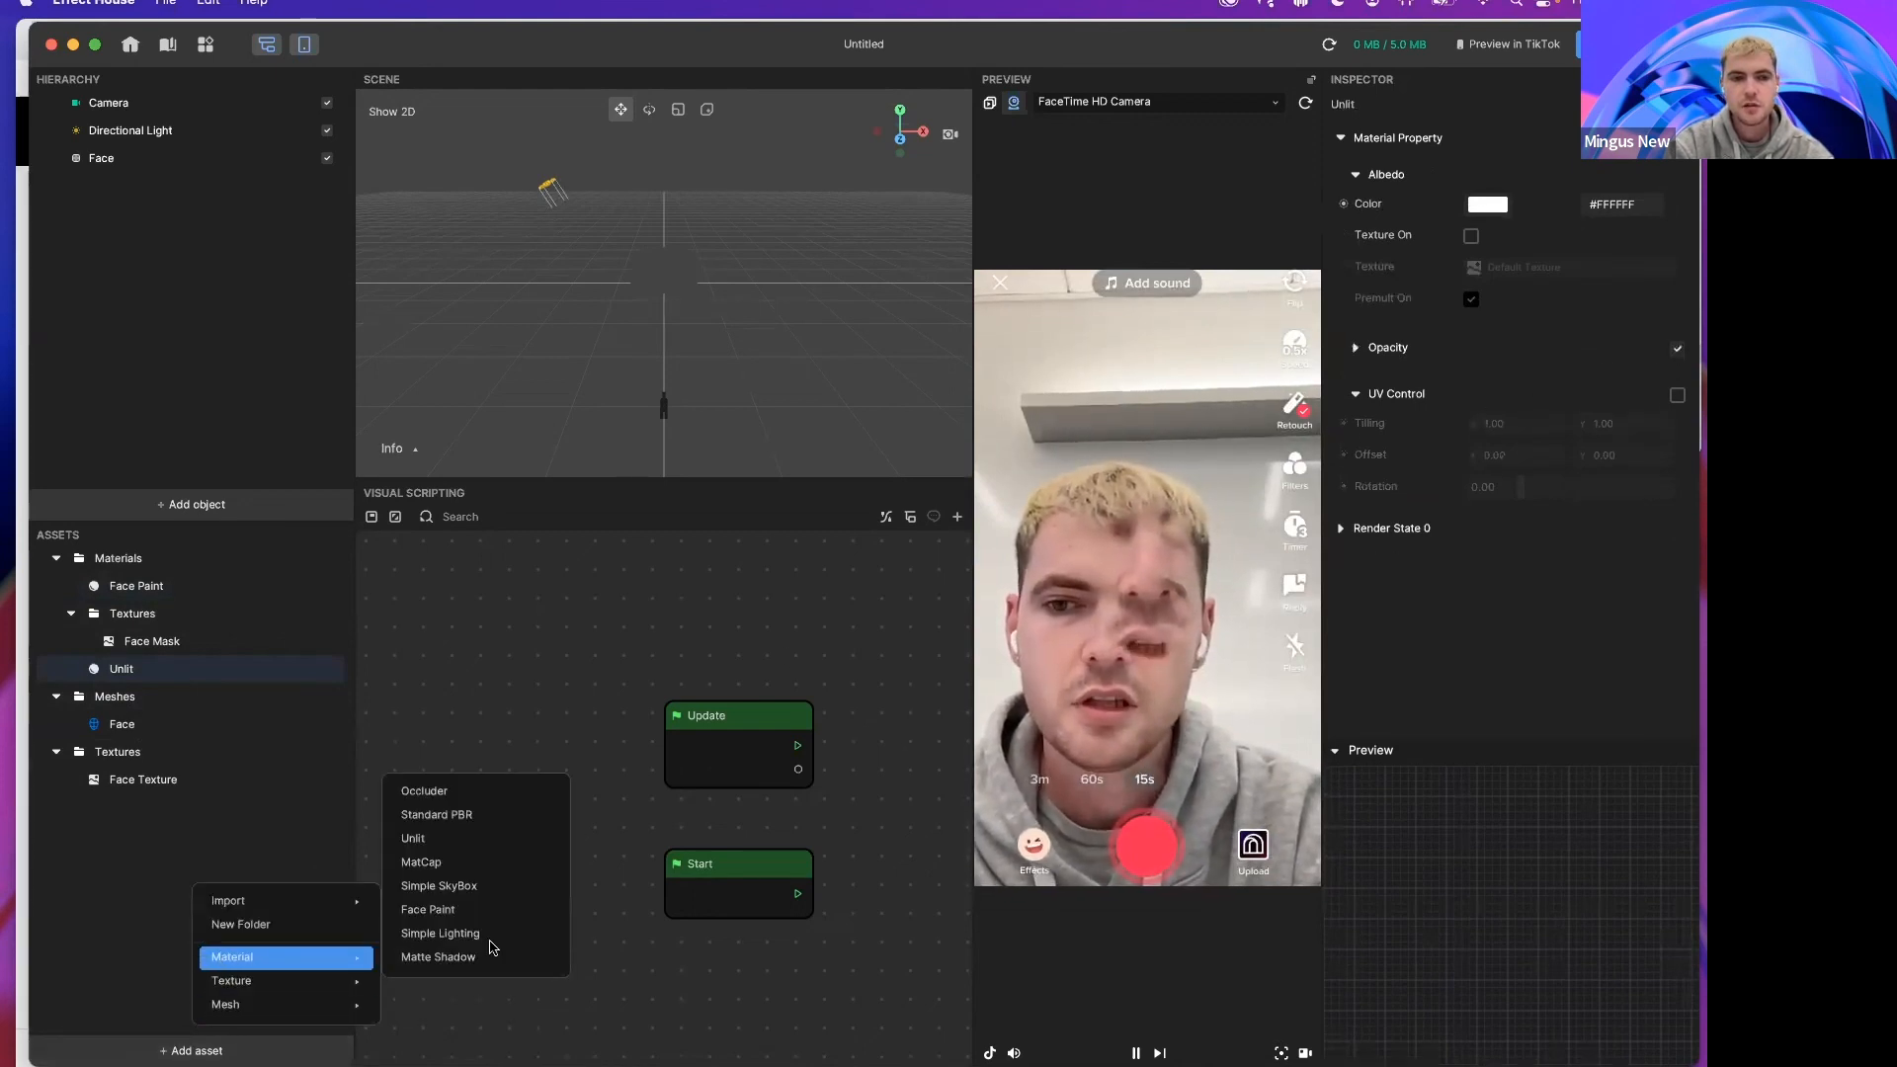
click(439, 818)
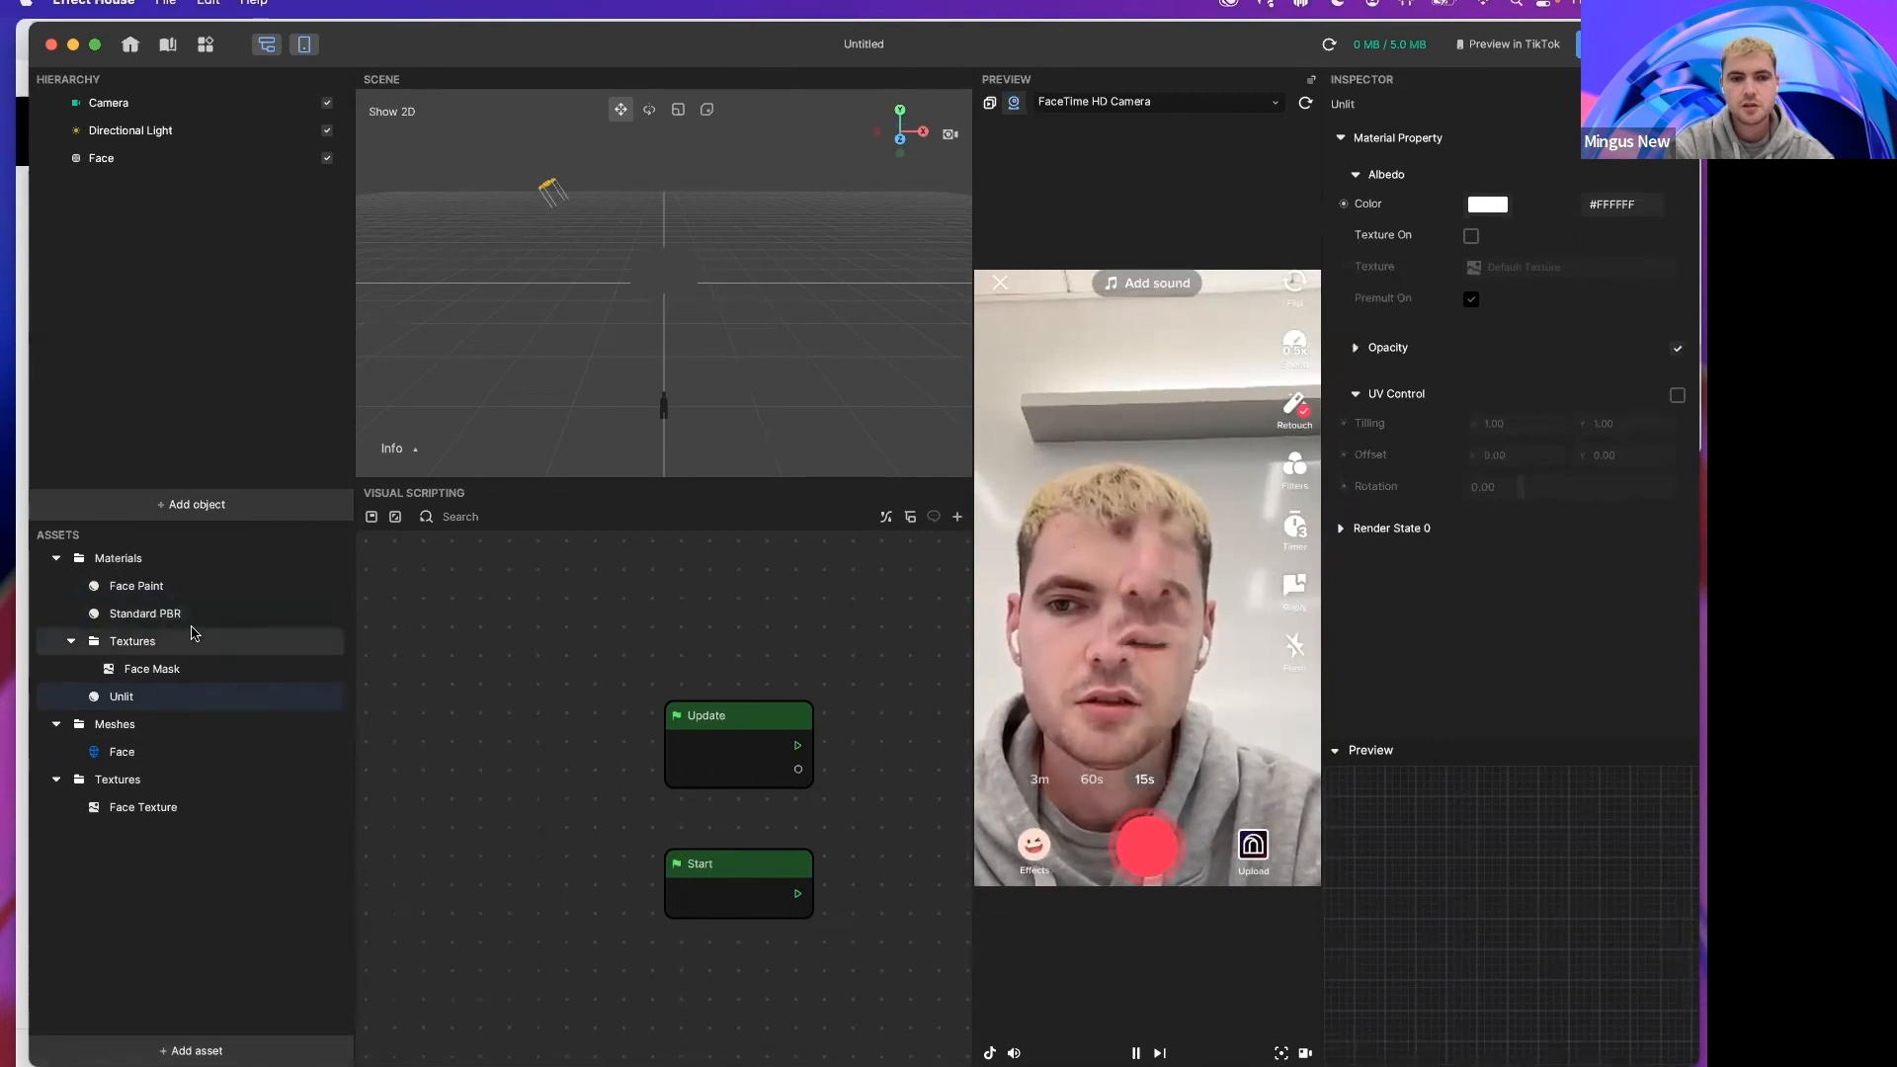
click(265, 619)
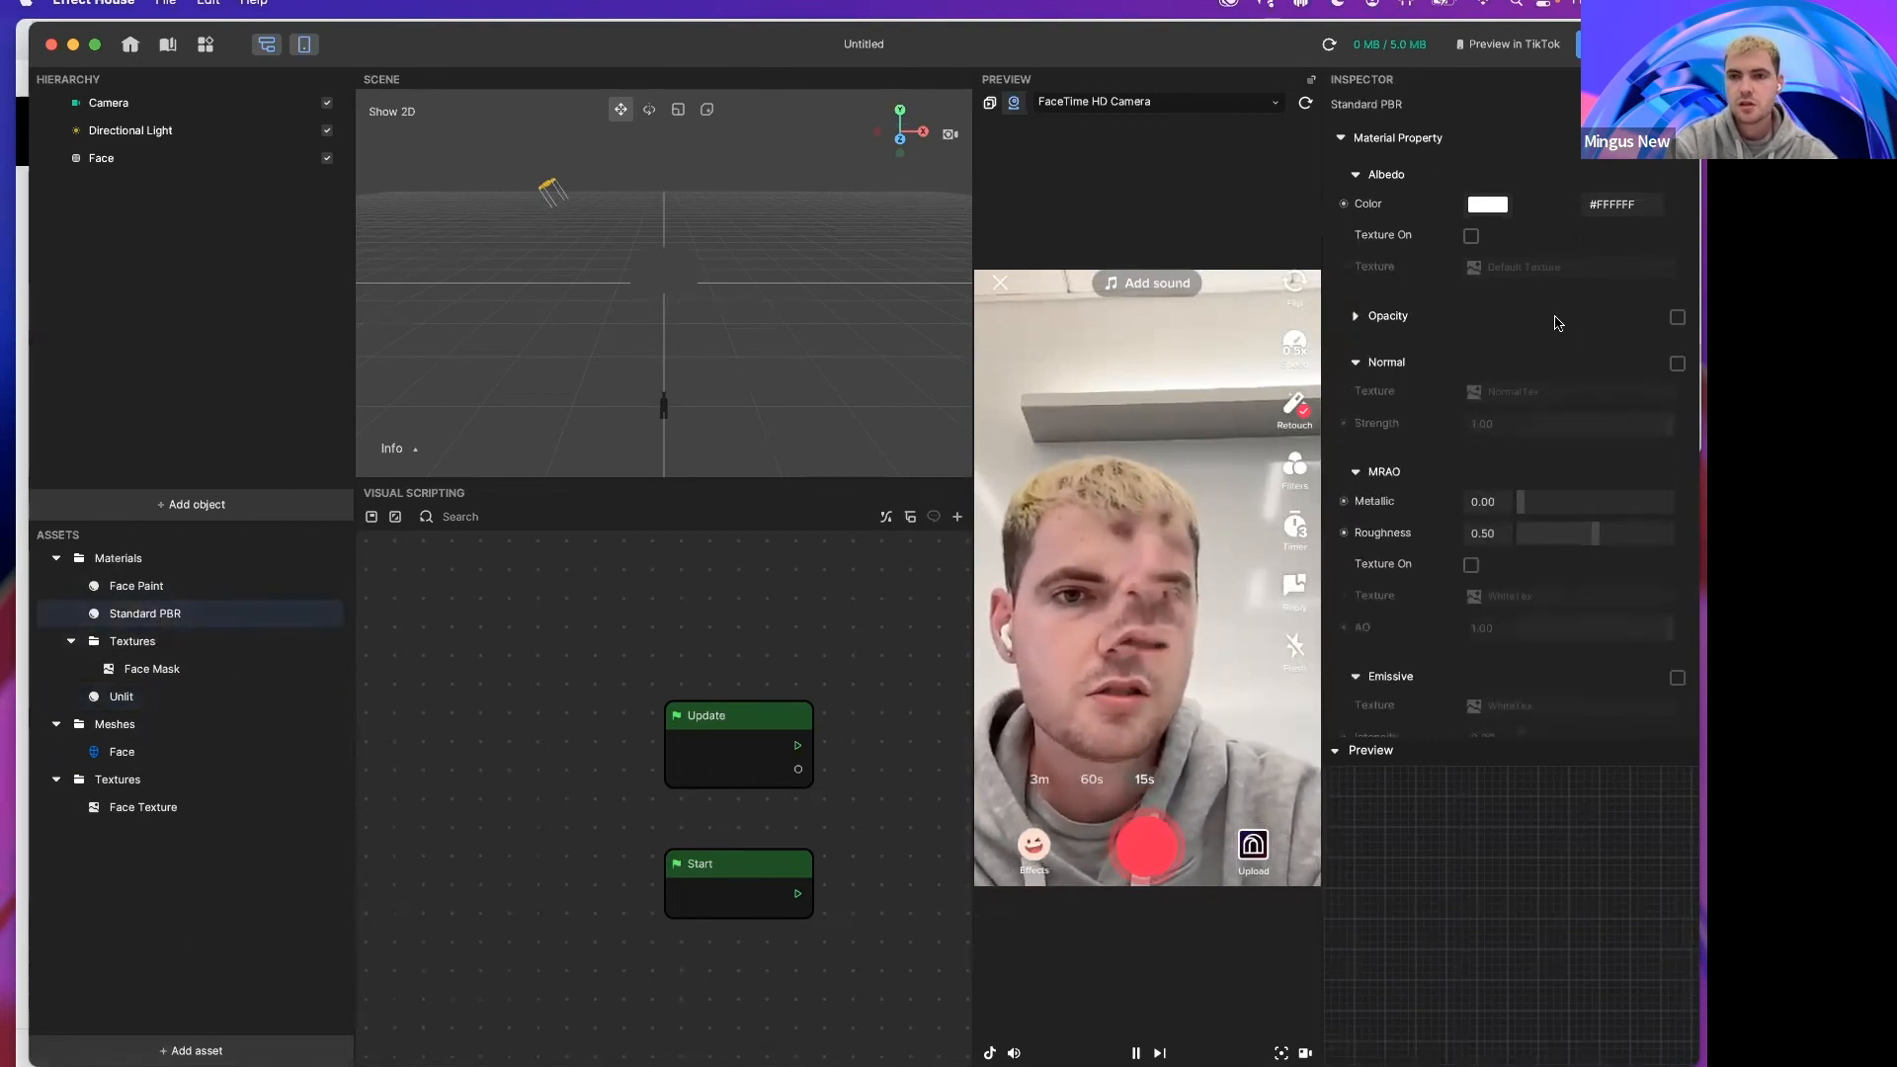